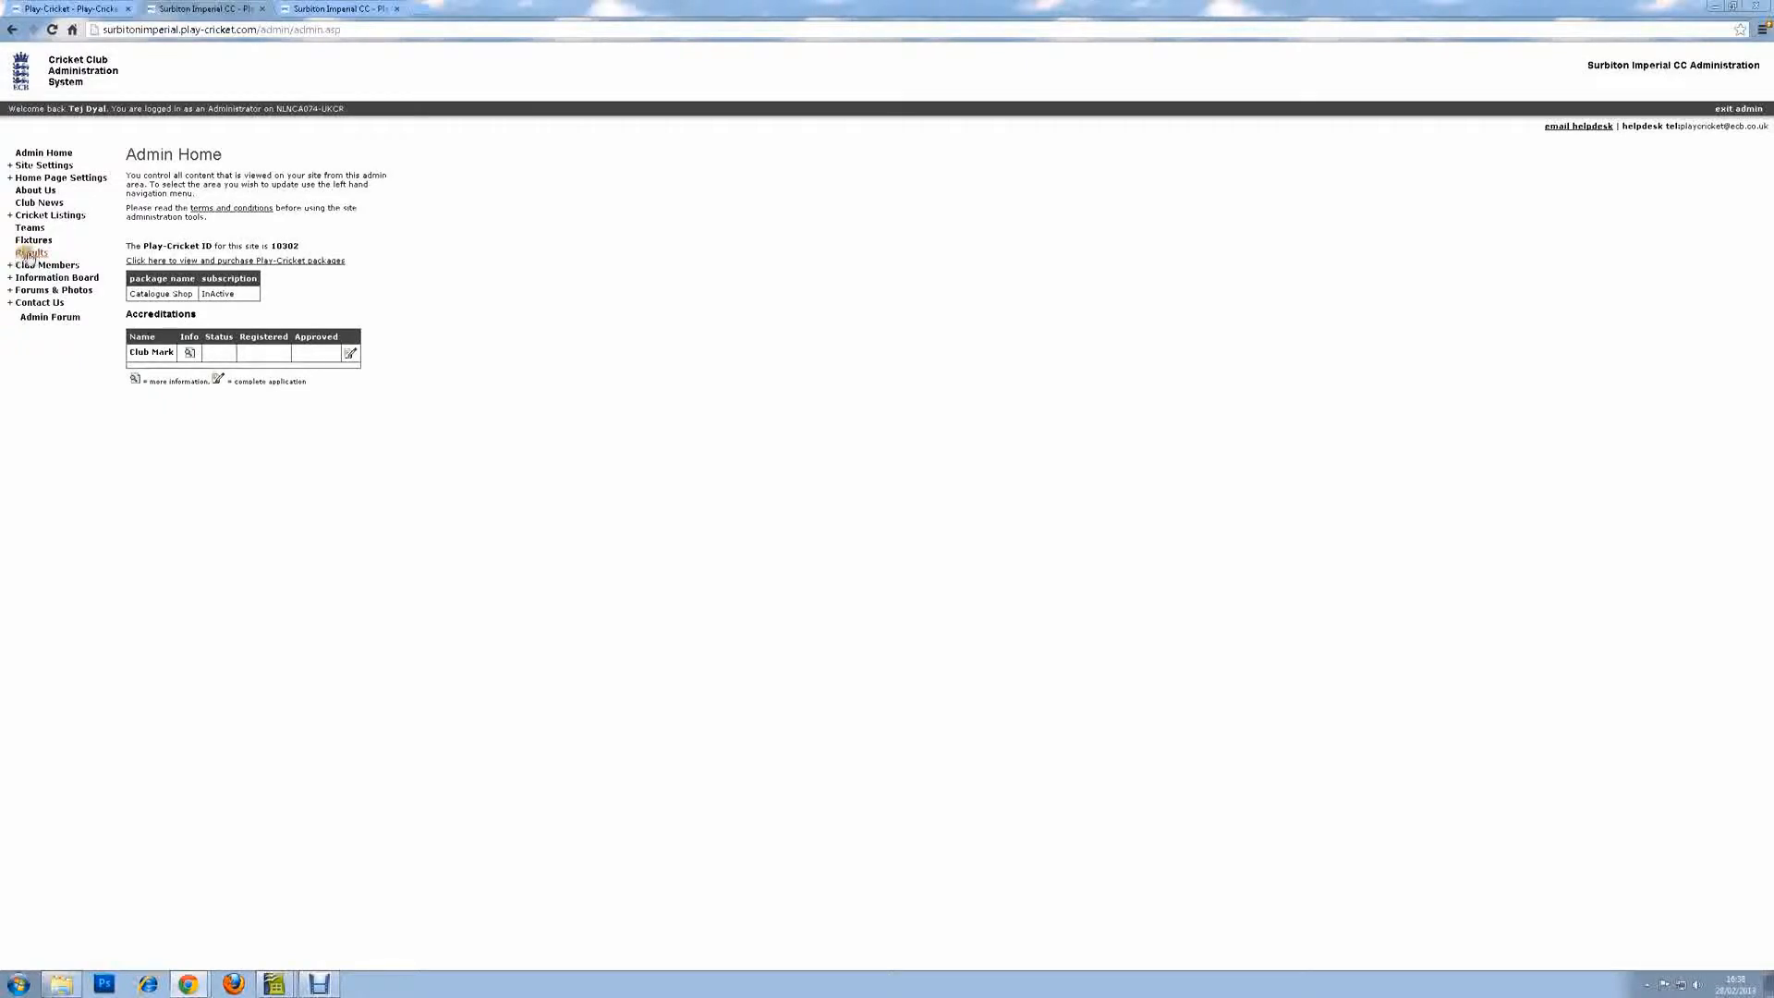
Open the club's results administration and search for all results and played fixtures from the 2012 season.
left_click(29, 253)
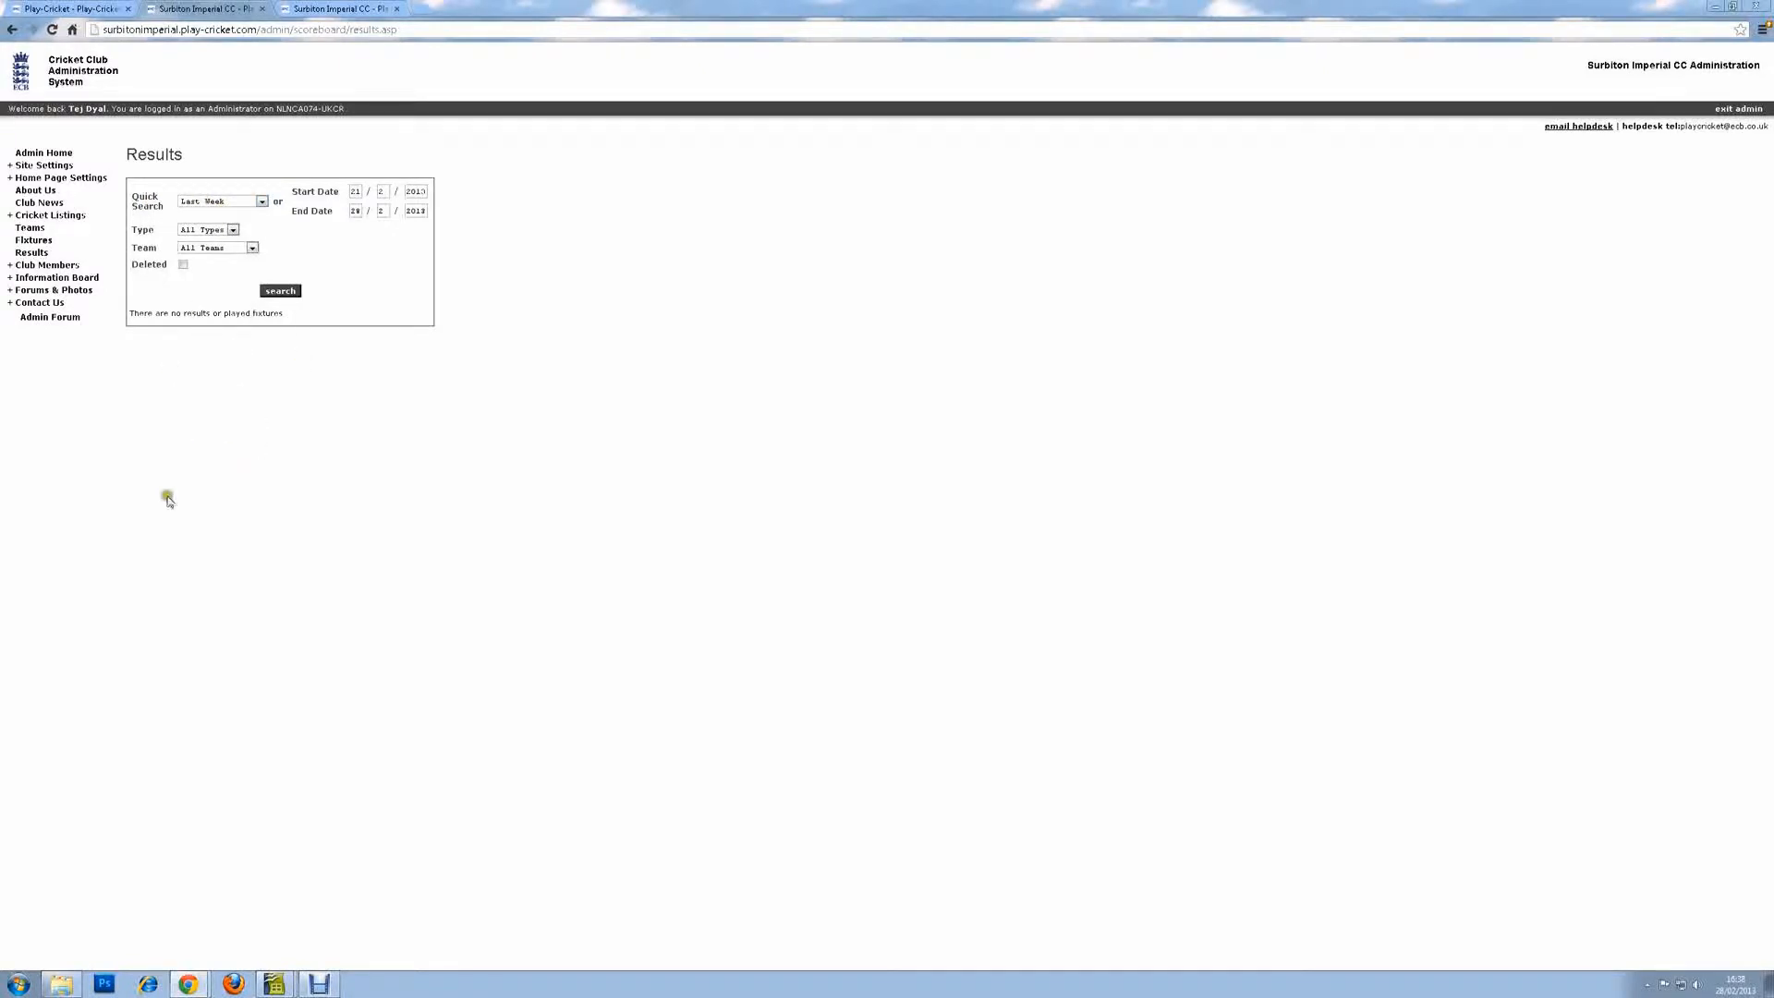
left_click(207, 200)
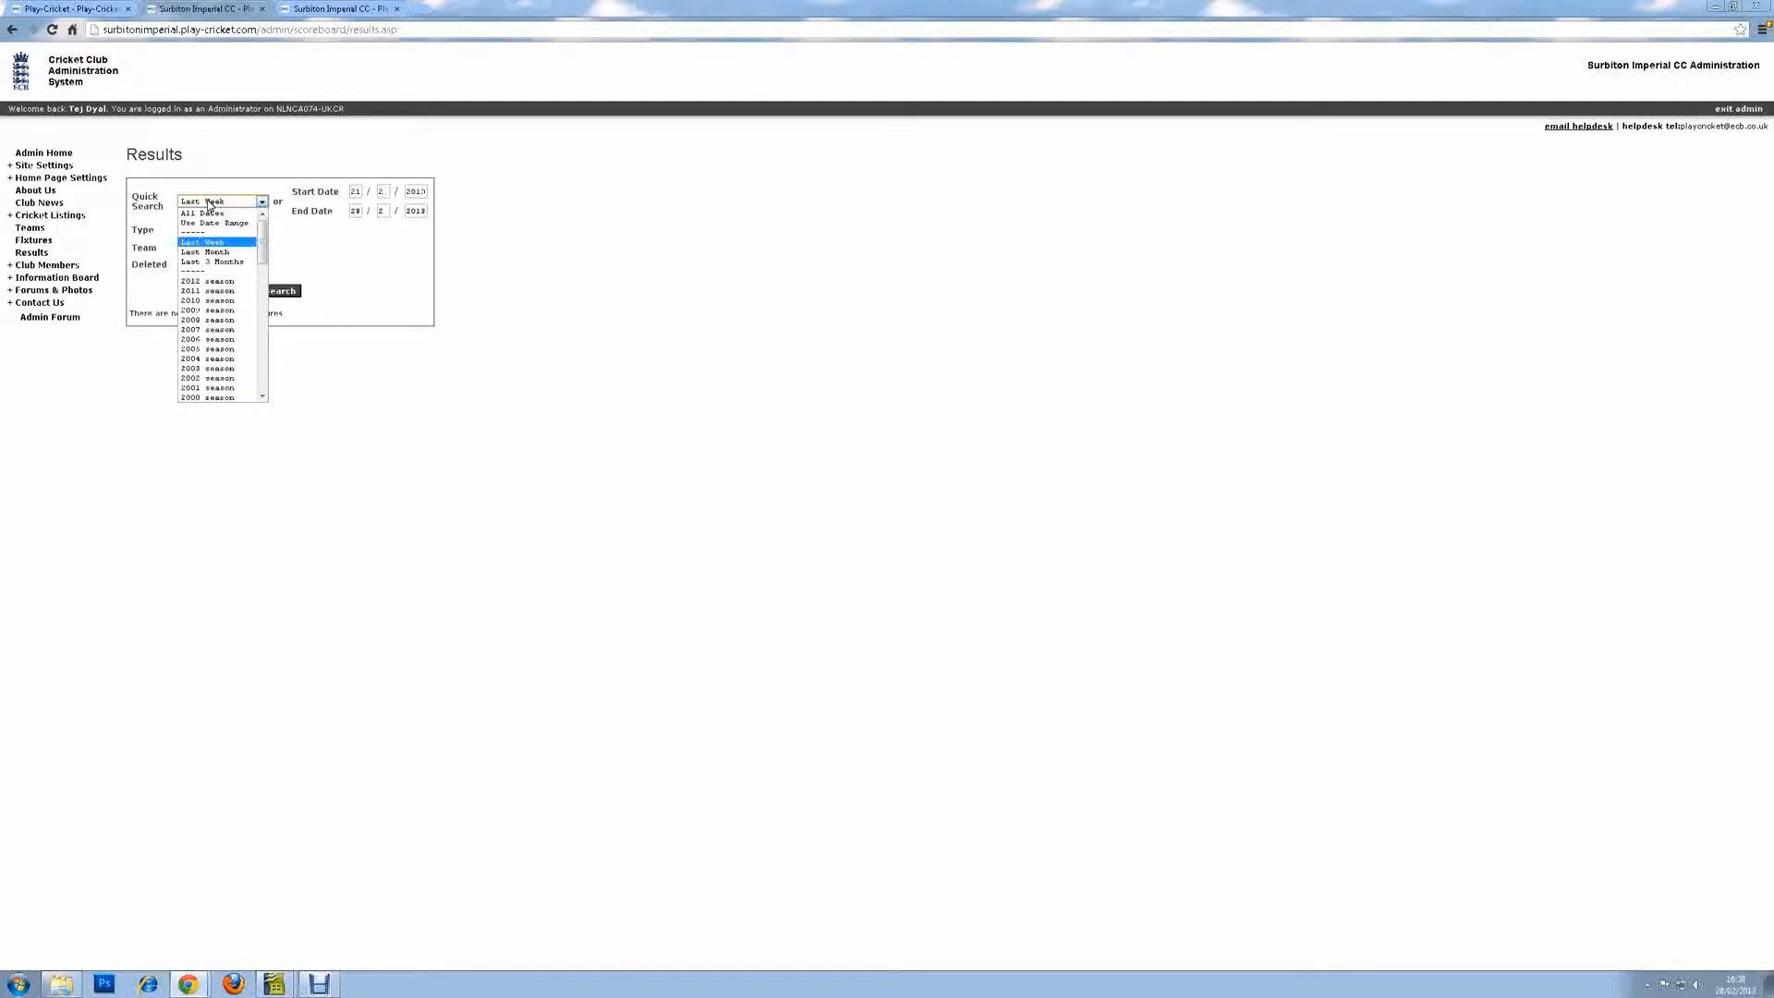
left_click(214, 283)
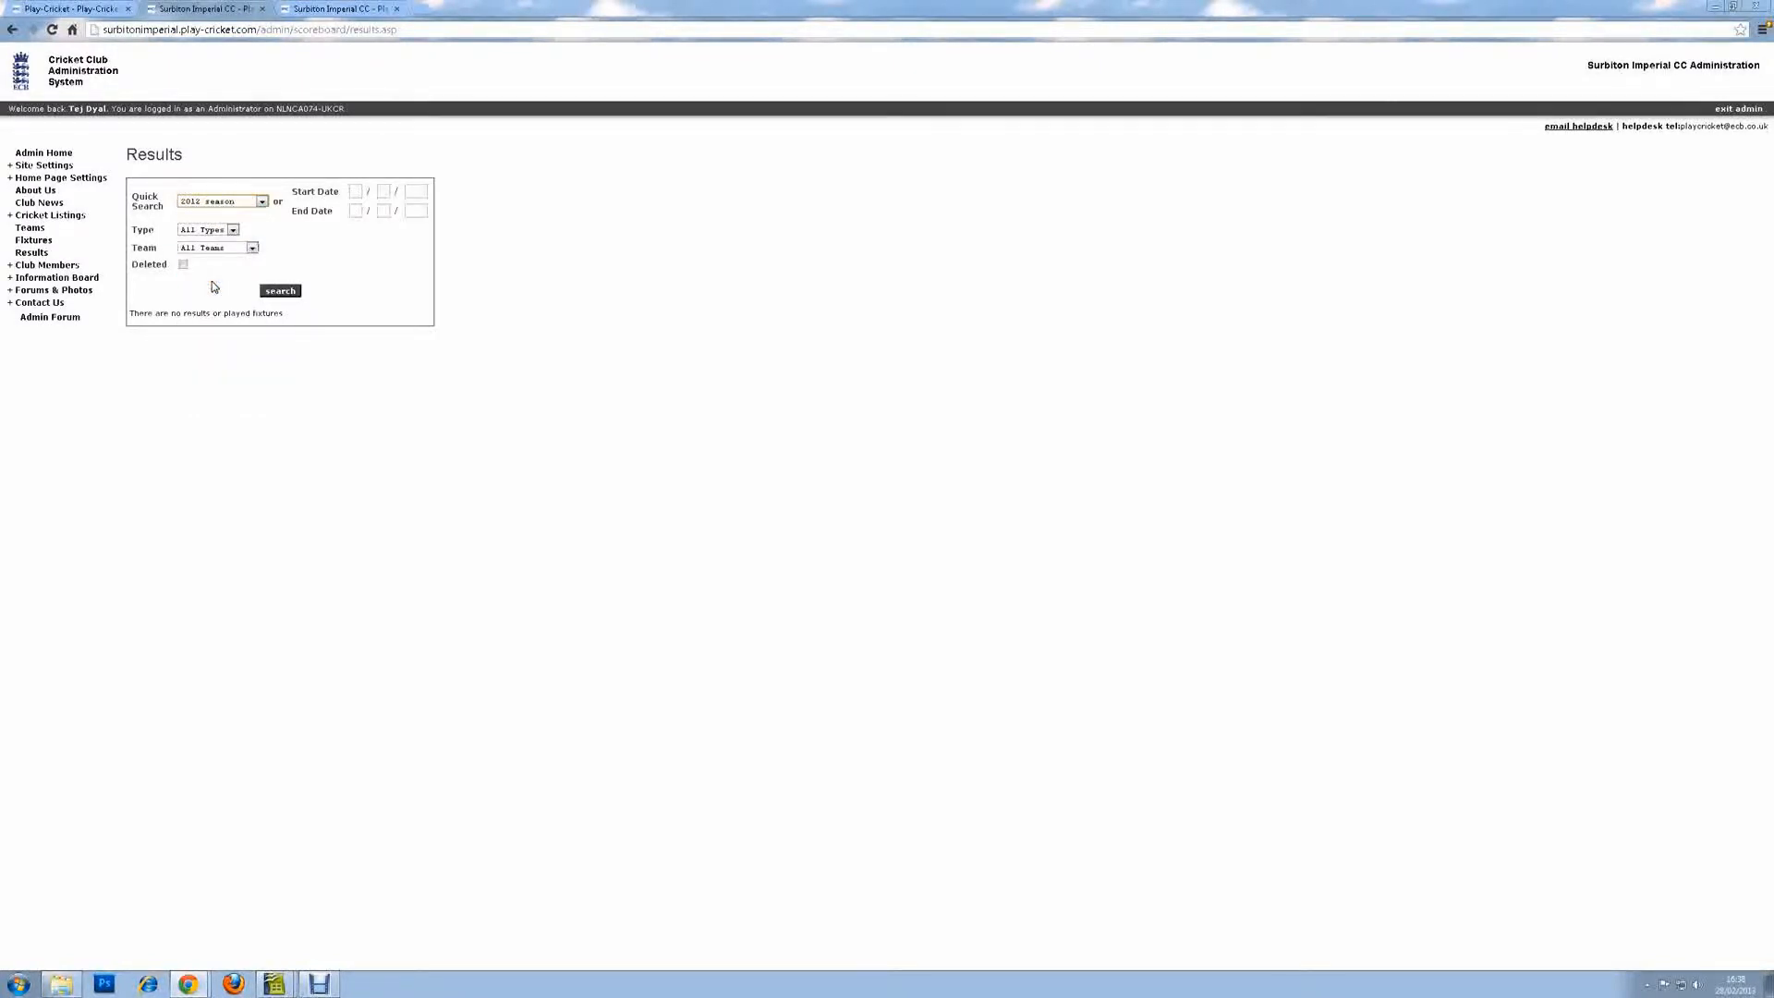
left_click(275, 292)
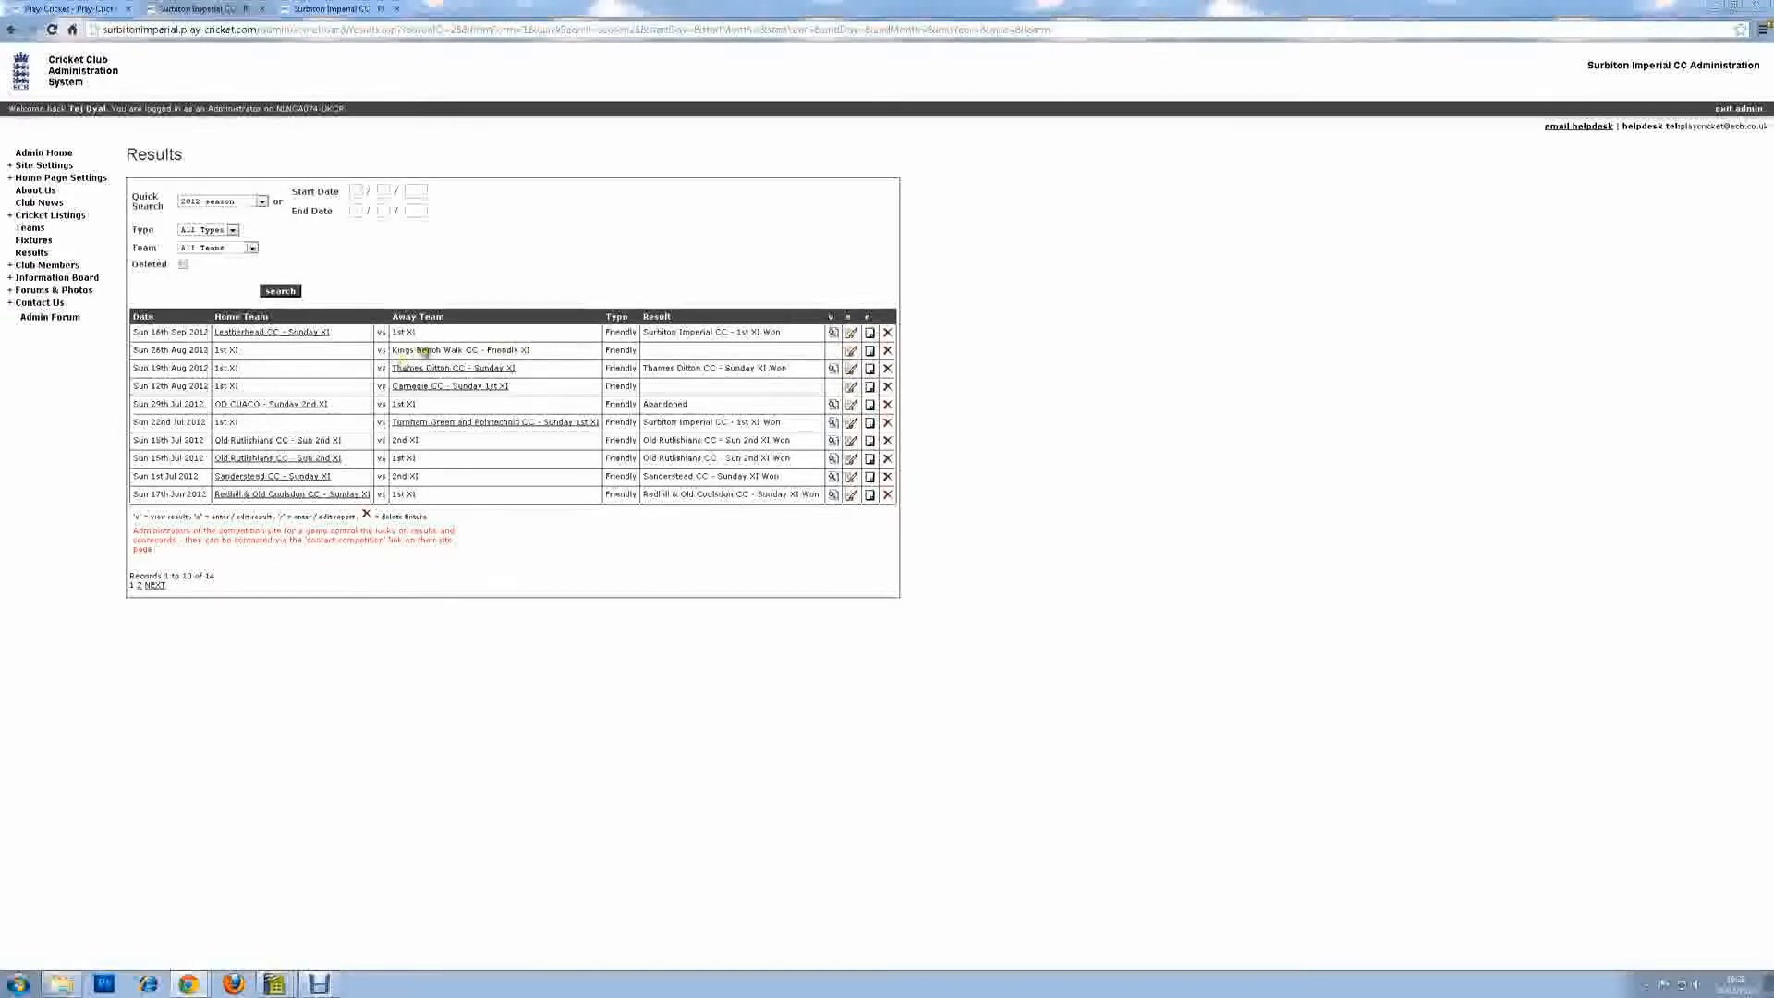
Edit the result of the 1st XI fixture against Kings Bench Walk CC - Friendly XI, setting it to Surbiton Imperial CC 1st XI - Won.
left_click(853, 352)
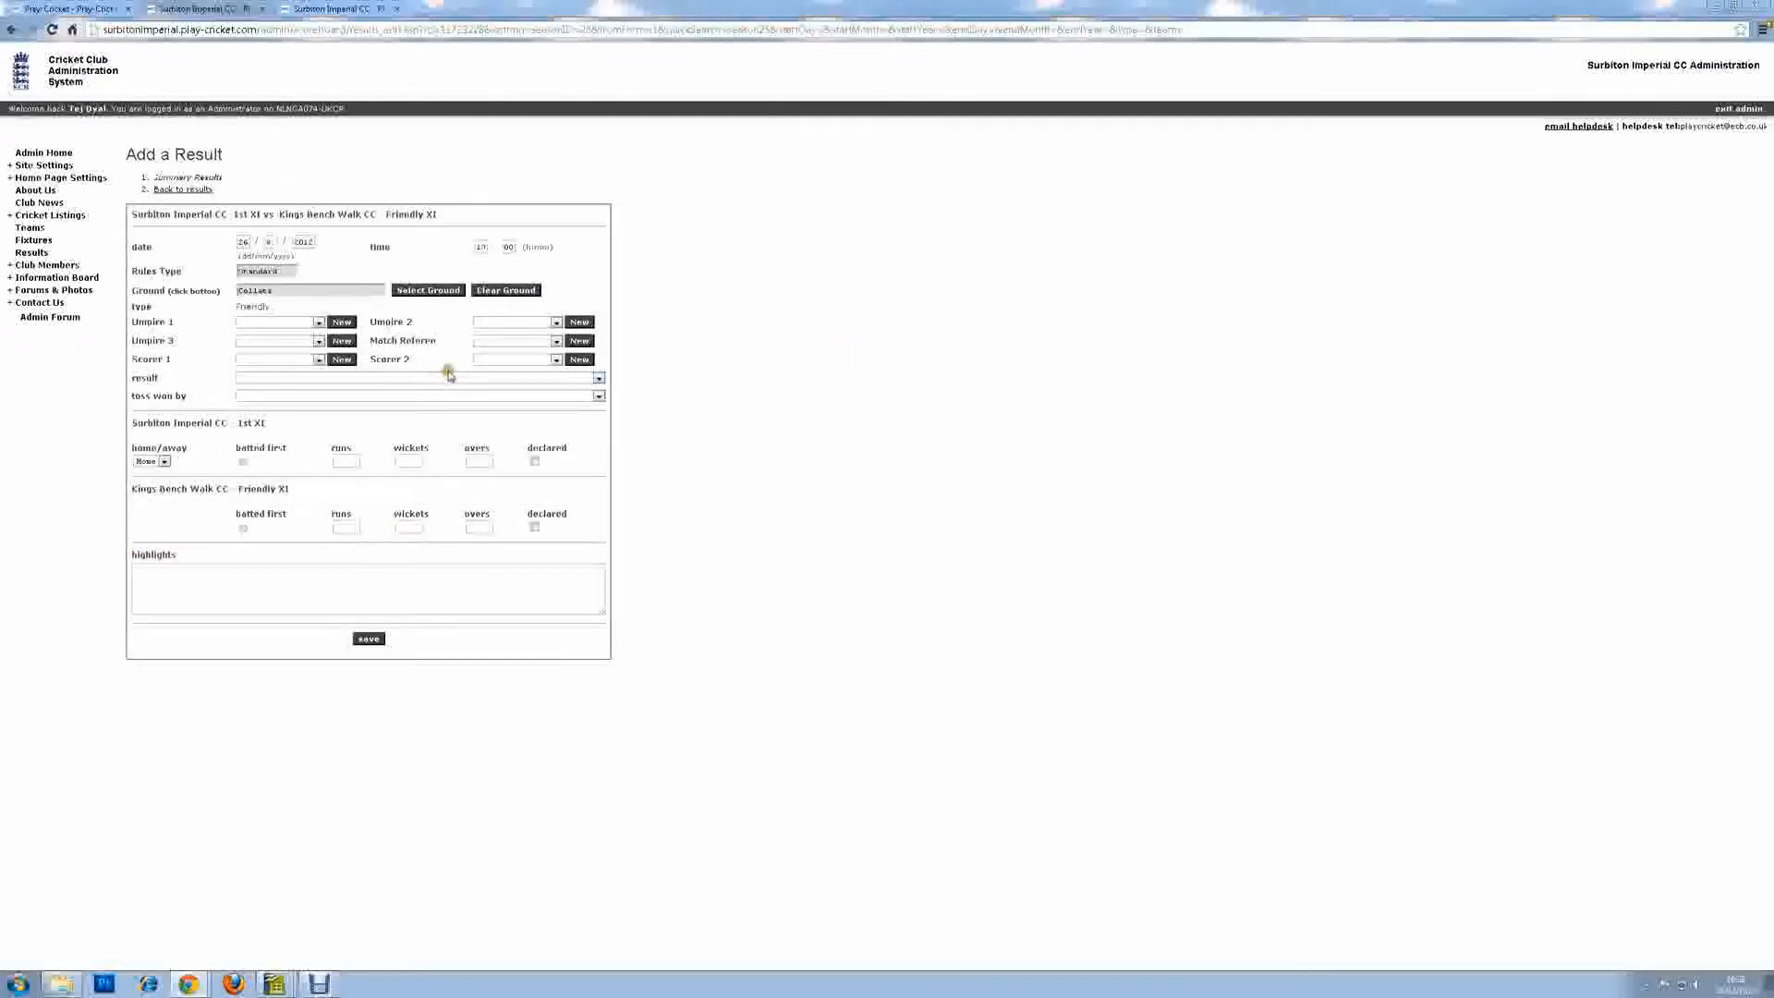
left_click(286, 380)
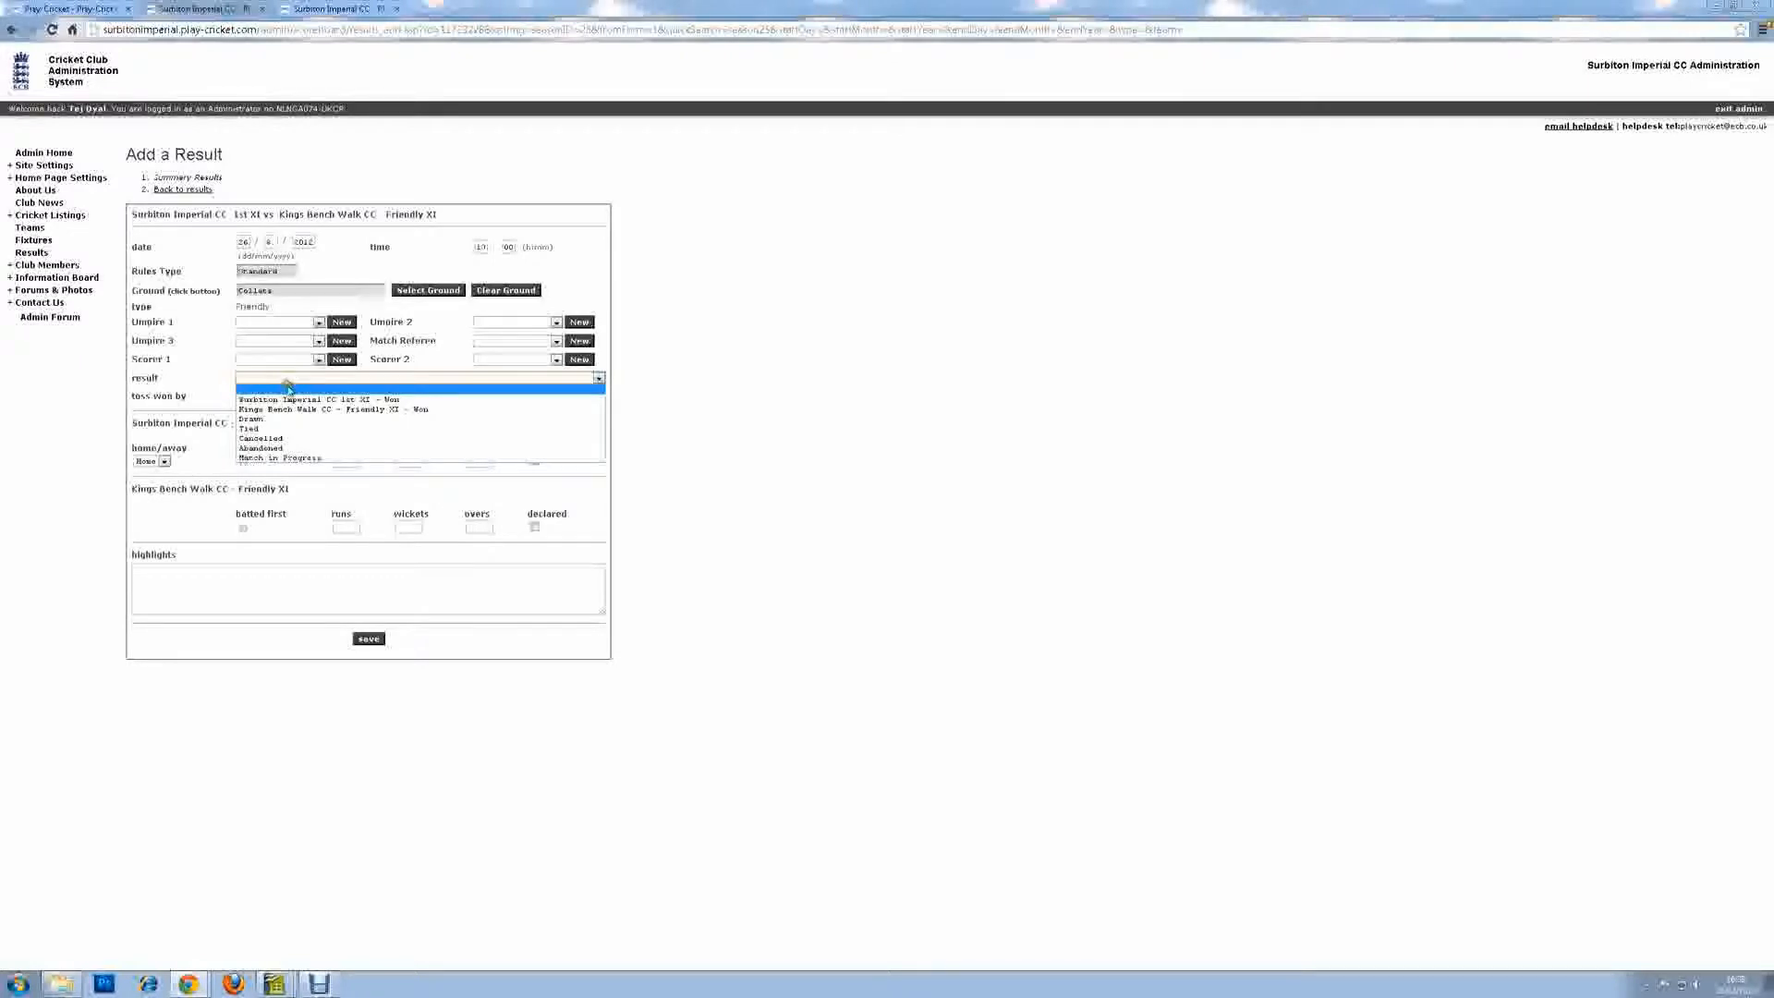
left_click(289, 400)
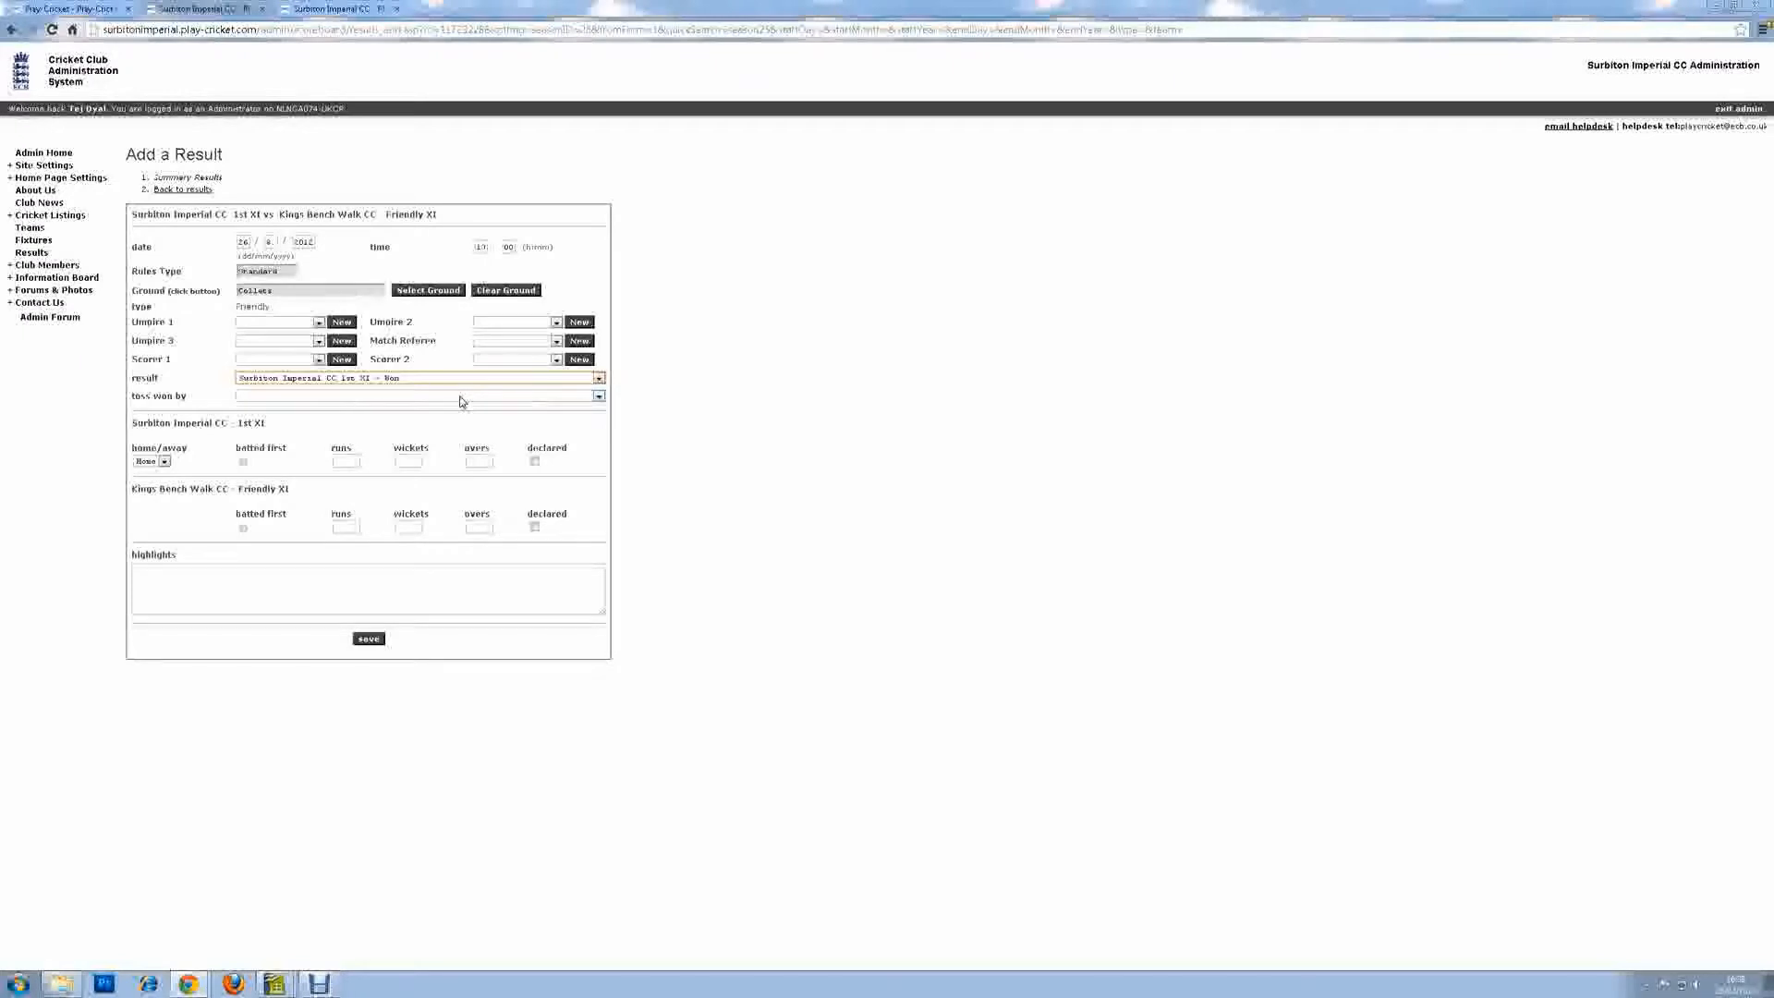
left_click(375, 398)
left_click(375, 397)
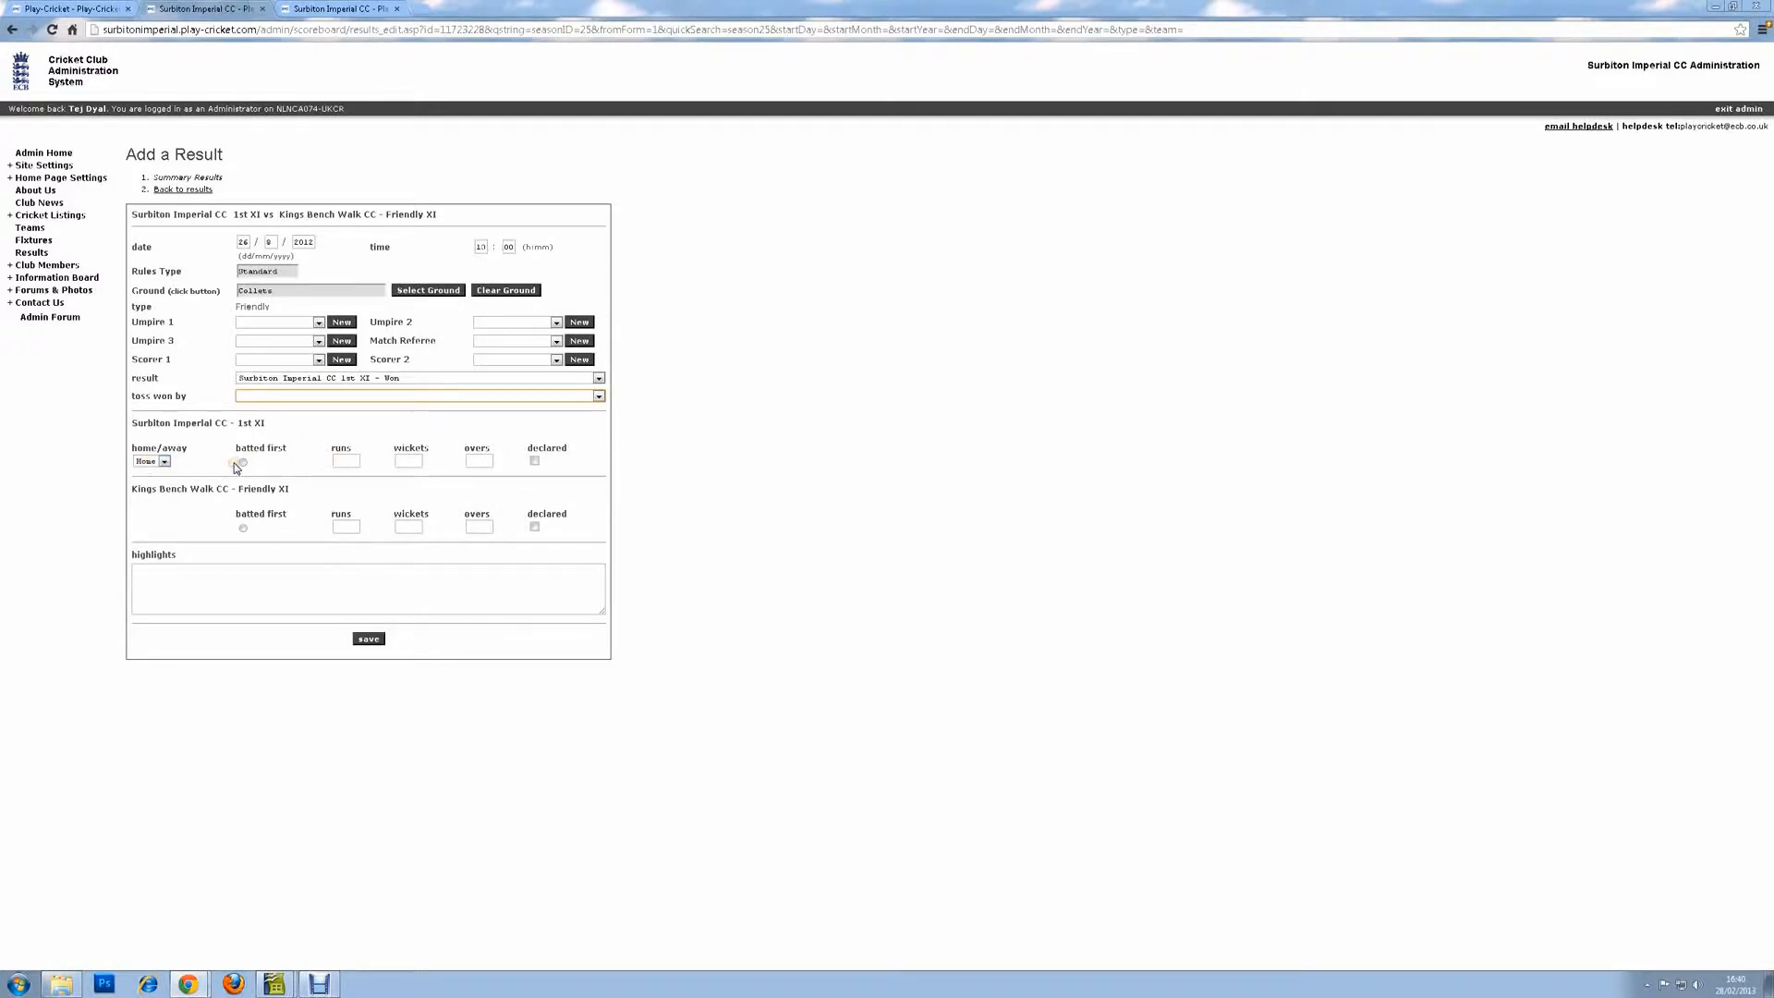
Record the Surbiton Imperial 1st XI innings as batted first with 215 runs, 3 wickets and 30 overs.
left_click(346, 460)
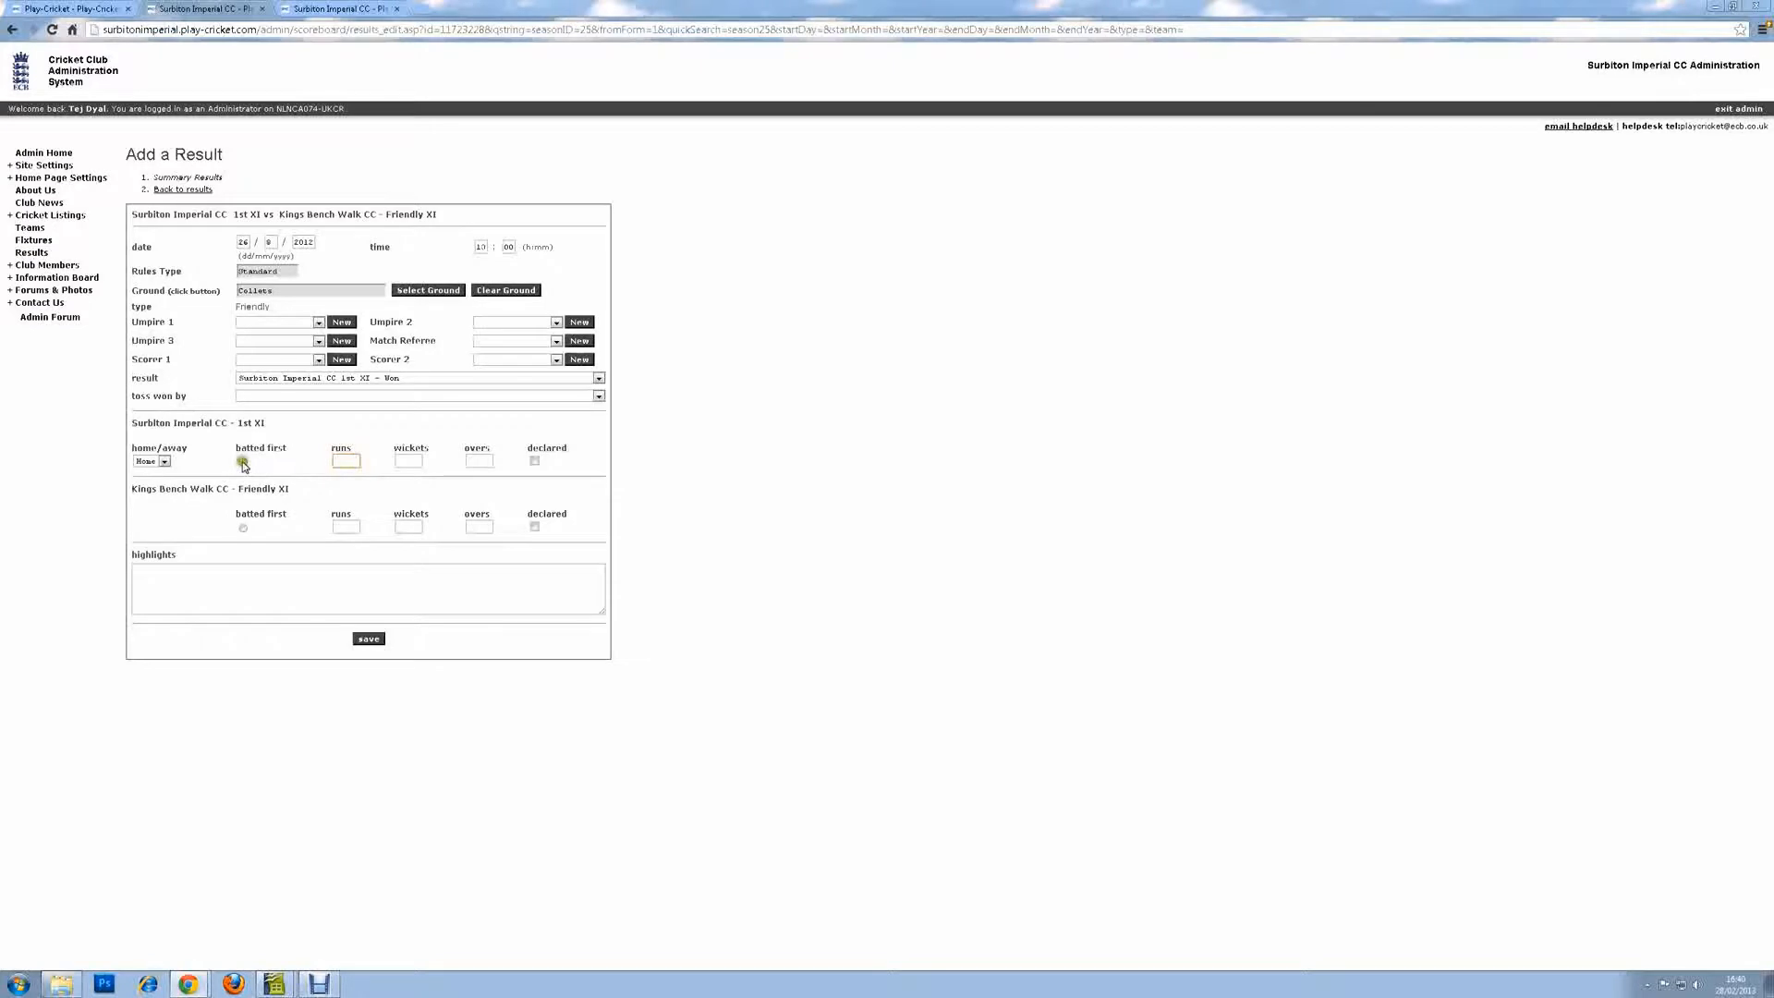
left_click(243, 463)
left_click(346, 460)
type("215")
key("Tab")
type("3")
key("Tab")
type("30")
Record the Kings Bench Walk CC innings as 211 runs, 6 wickets and 30 overs.
left_click(423, 492)
left_click(343, 526)
type("211")
key("Tab")
type("6")
key("Tab")
type("30")
key("Tab")
Leave the match highlights empty and save the summary result to continue to the team picker.
left_click(468, 568)
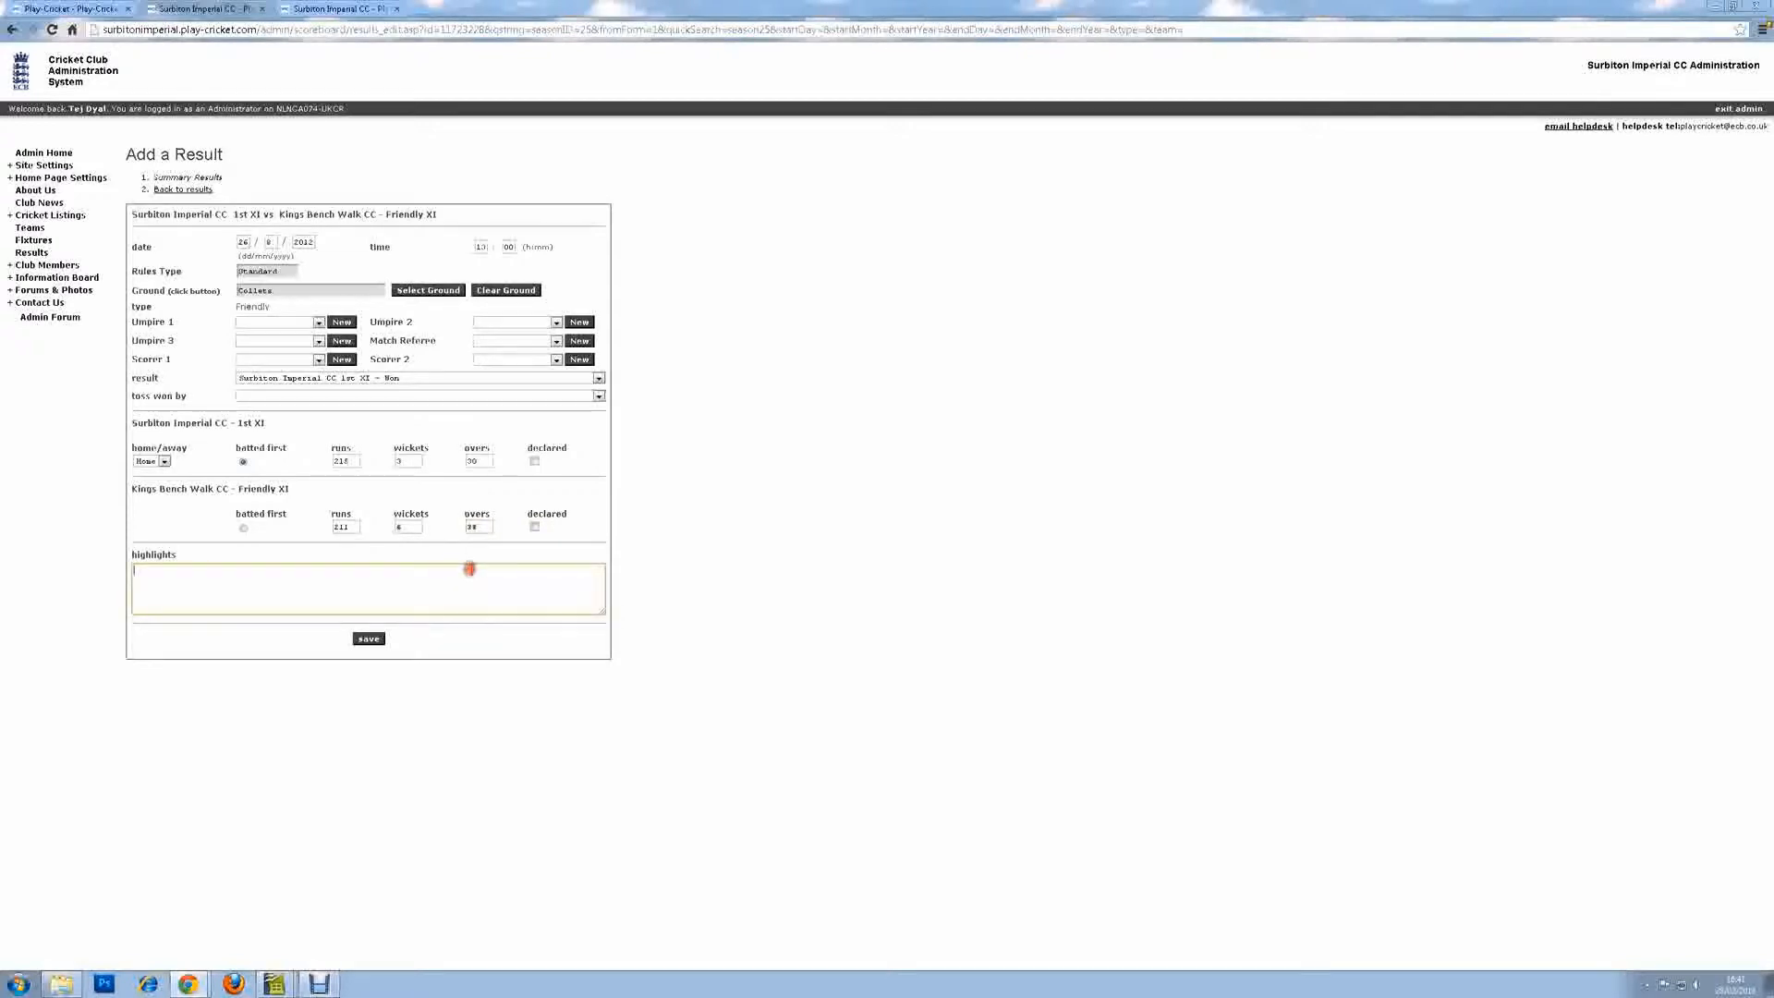
left_click(625, 499)
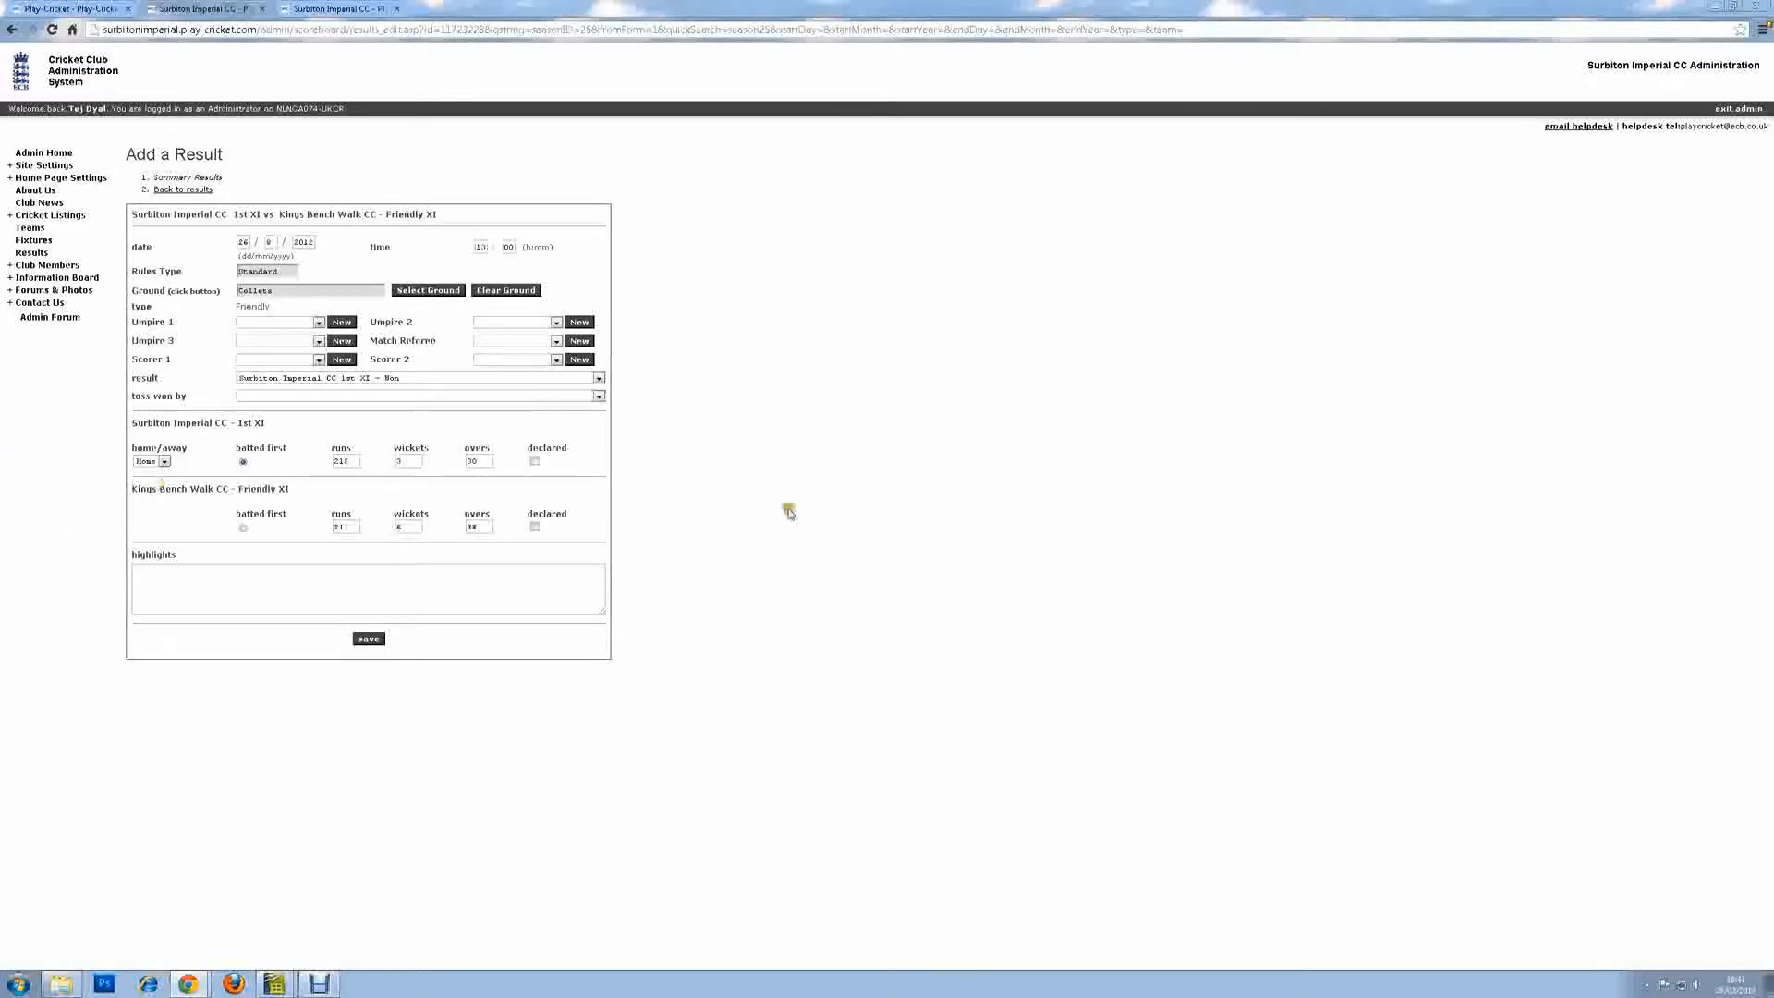
left_click(384, 582)
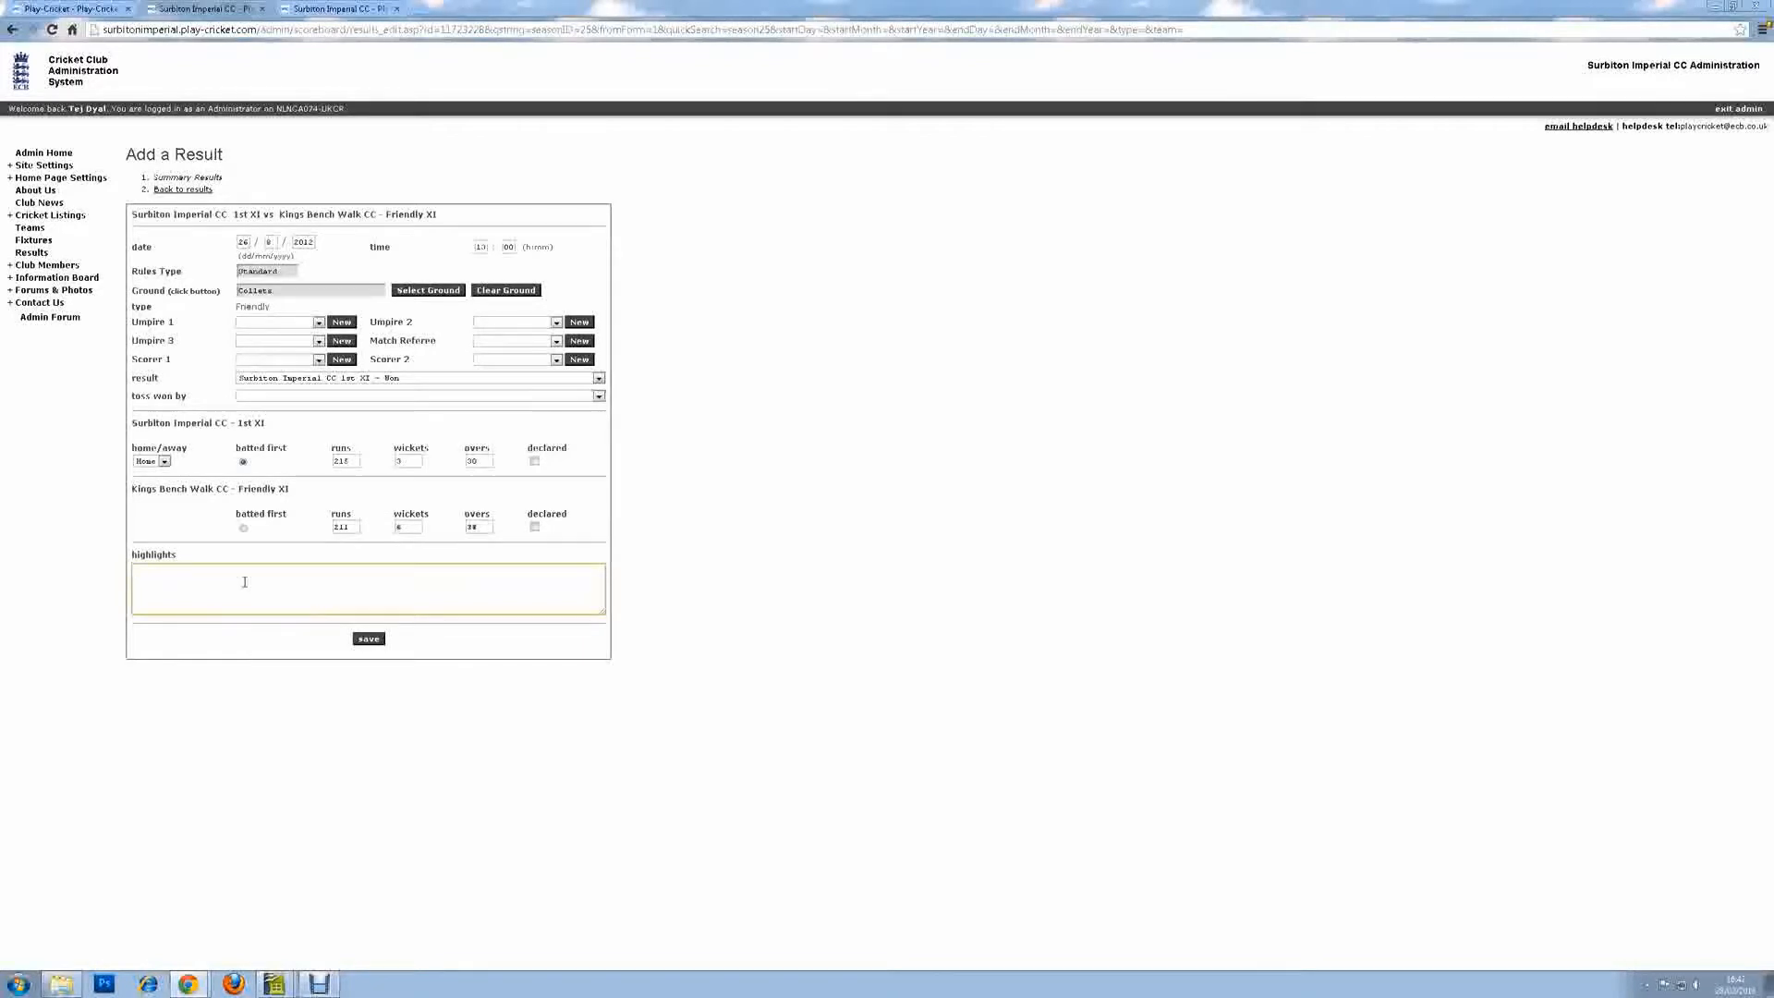
left_click(771, 587)
left_click(264, 600)
left_click(361, 640)
left_click(441, 562)
left_click(368, 639)
left_click(368, 639)
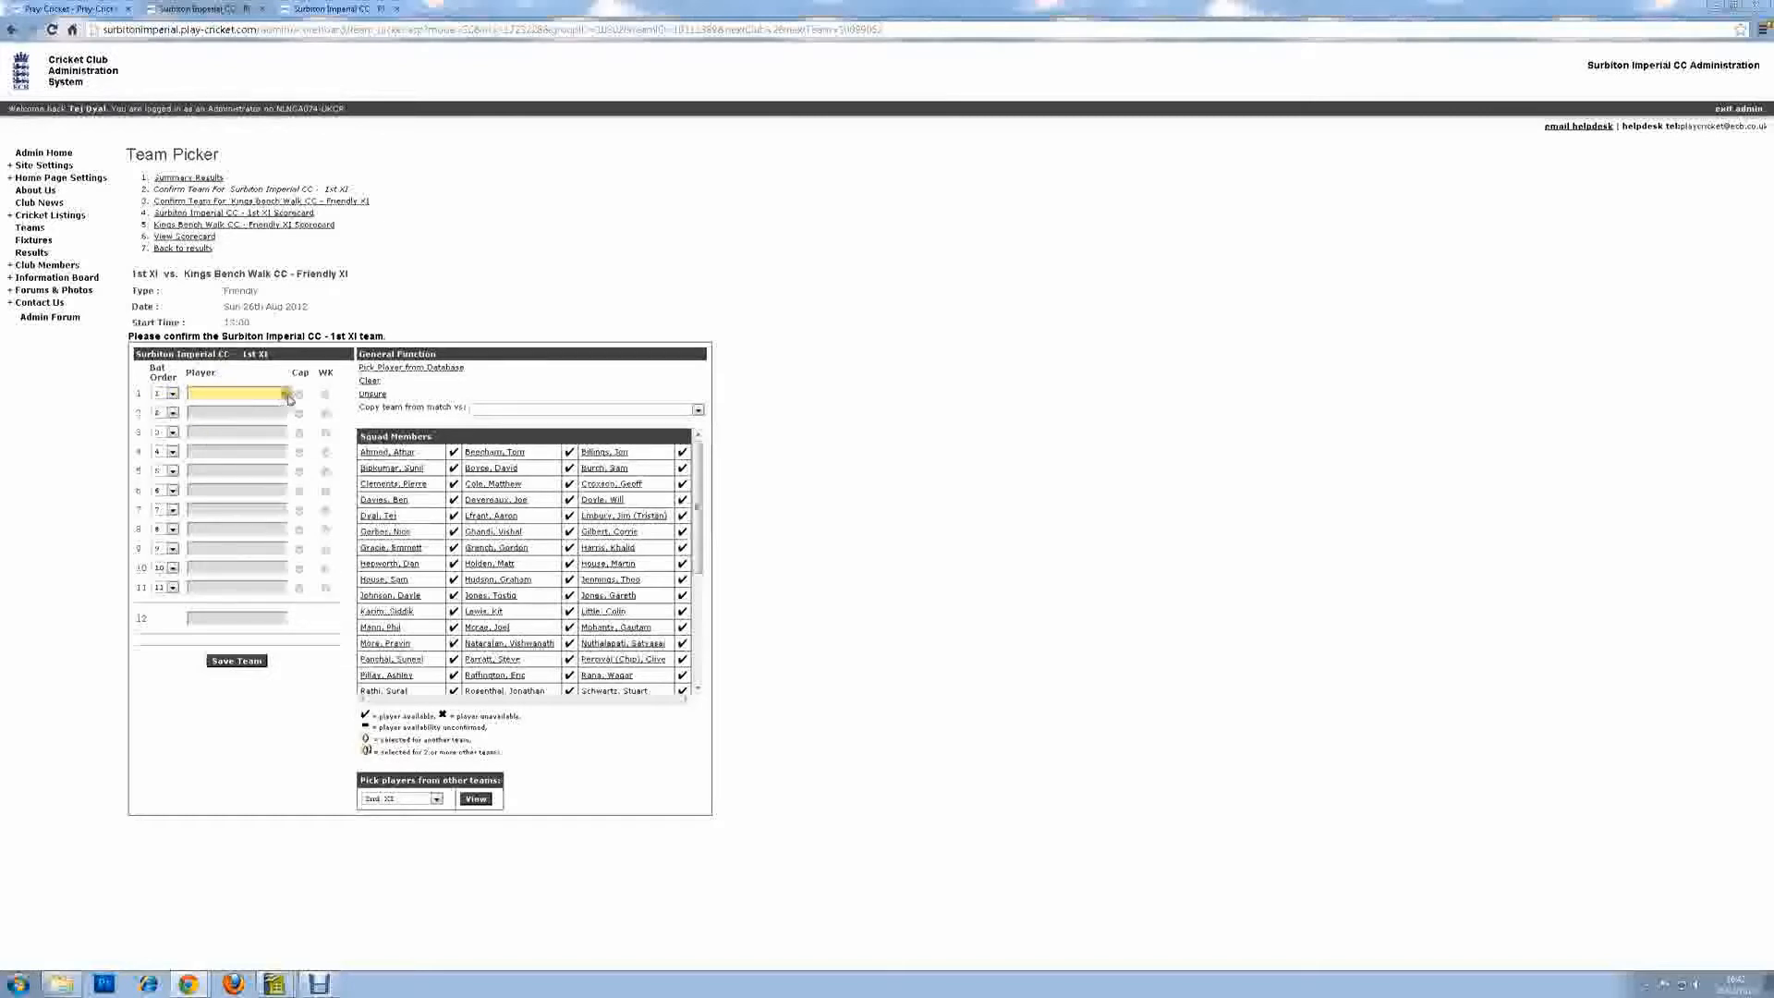
Fill batting positions 1 to 6 of the Surbiton Imperial 1st XI with players from the squad members list.
mouse_move(696, 536)
left_mouse_down()
mouse_move(712, 622)
mouse_move(699, 679)
mouse_move(704, 507)
left_mouse_up()
scroll(695, 637, "down", 3)
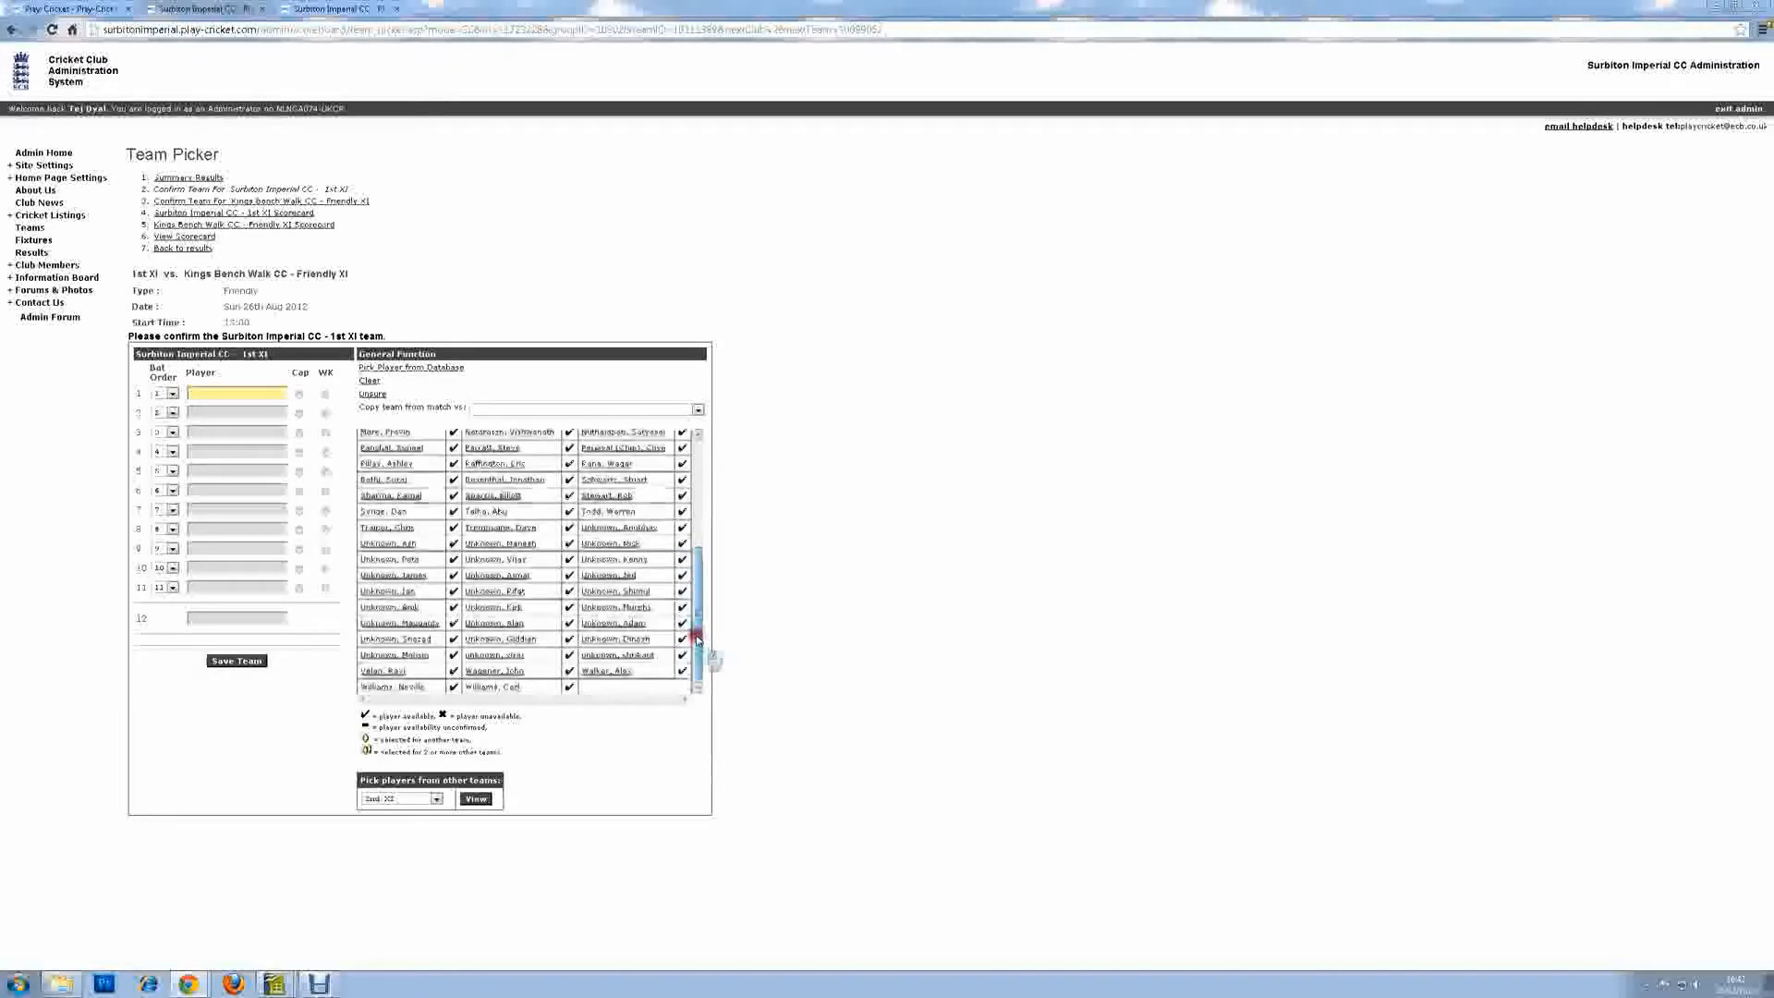
scroll(697, 571, "up", 3)
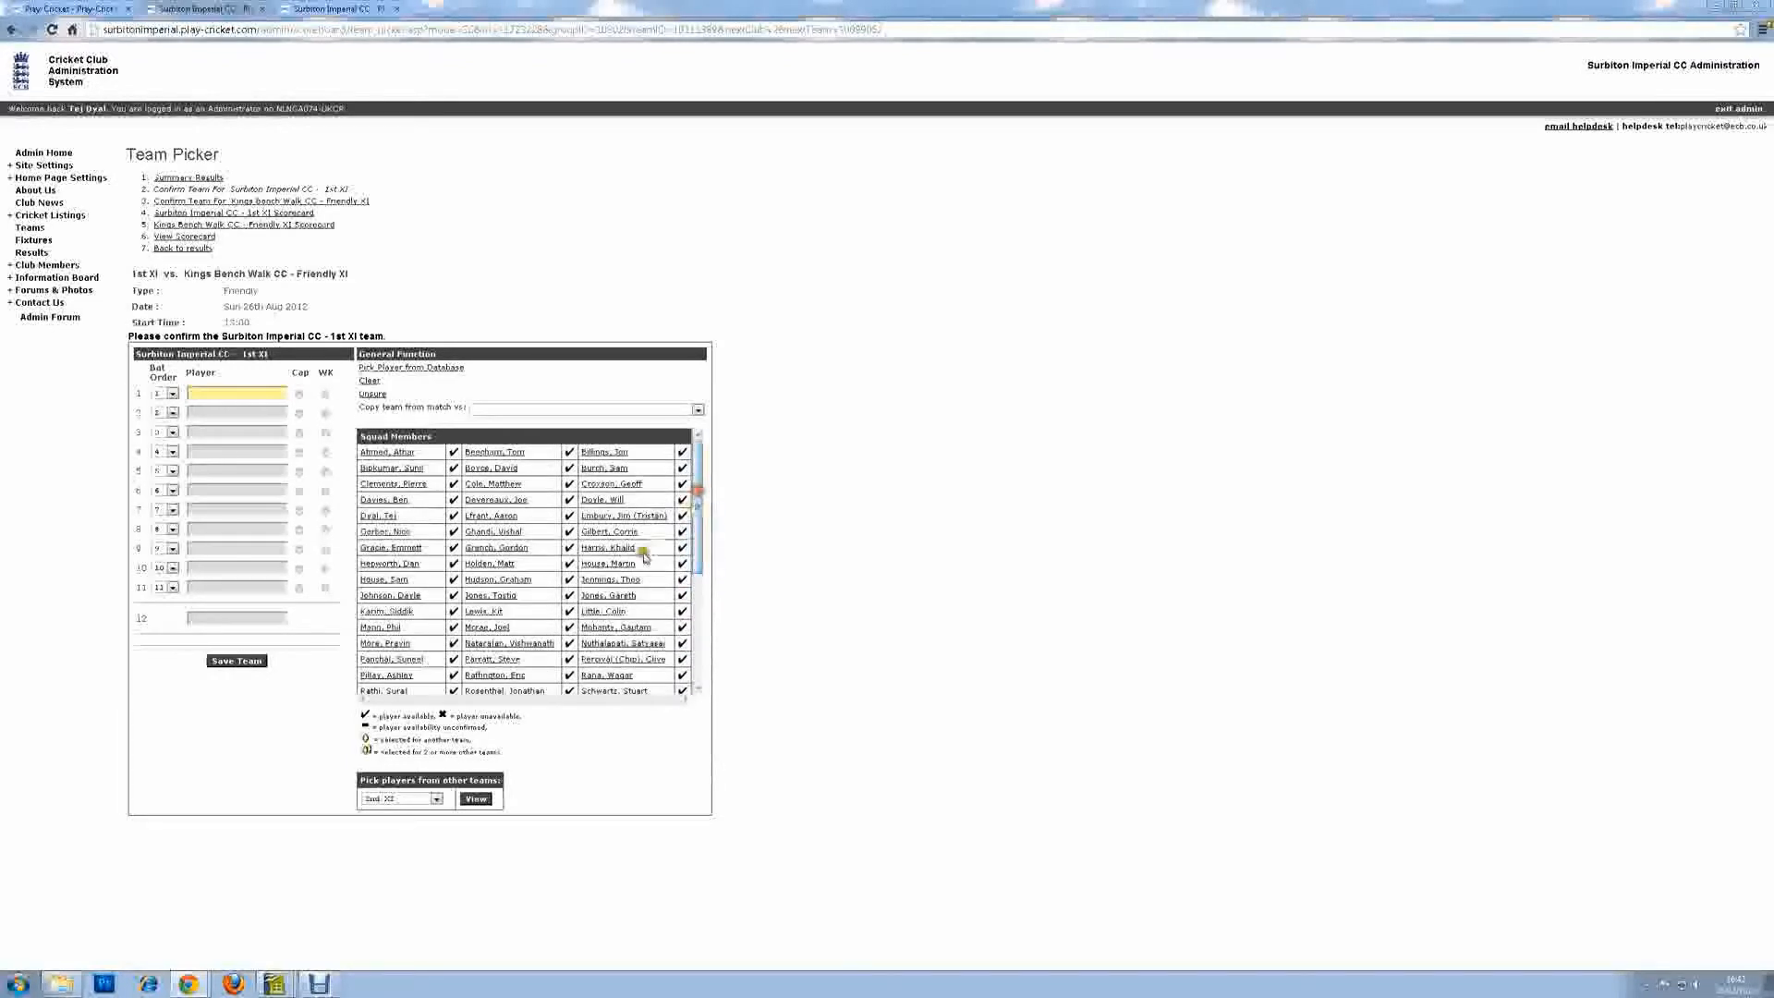
left_click(381, 615)
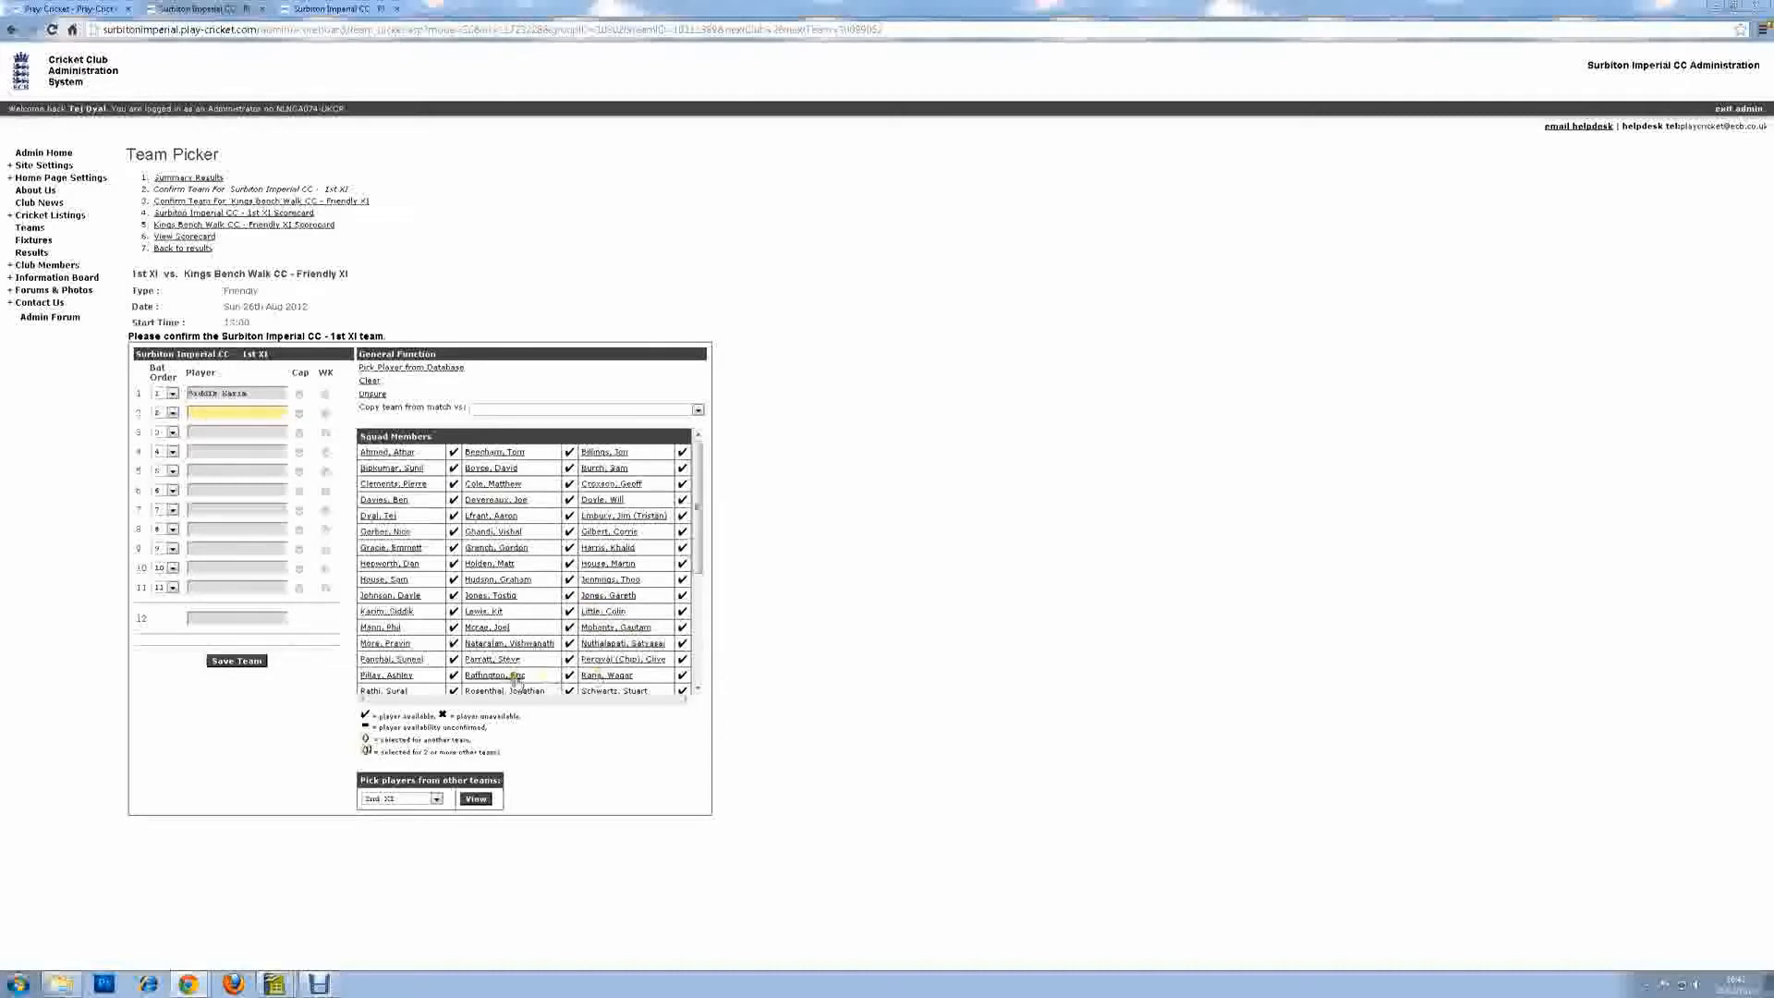
left_click(381, 690)
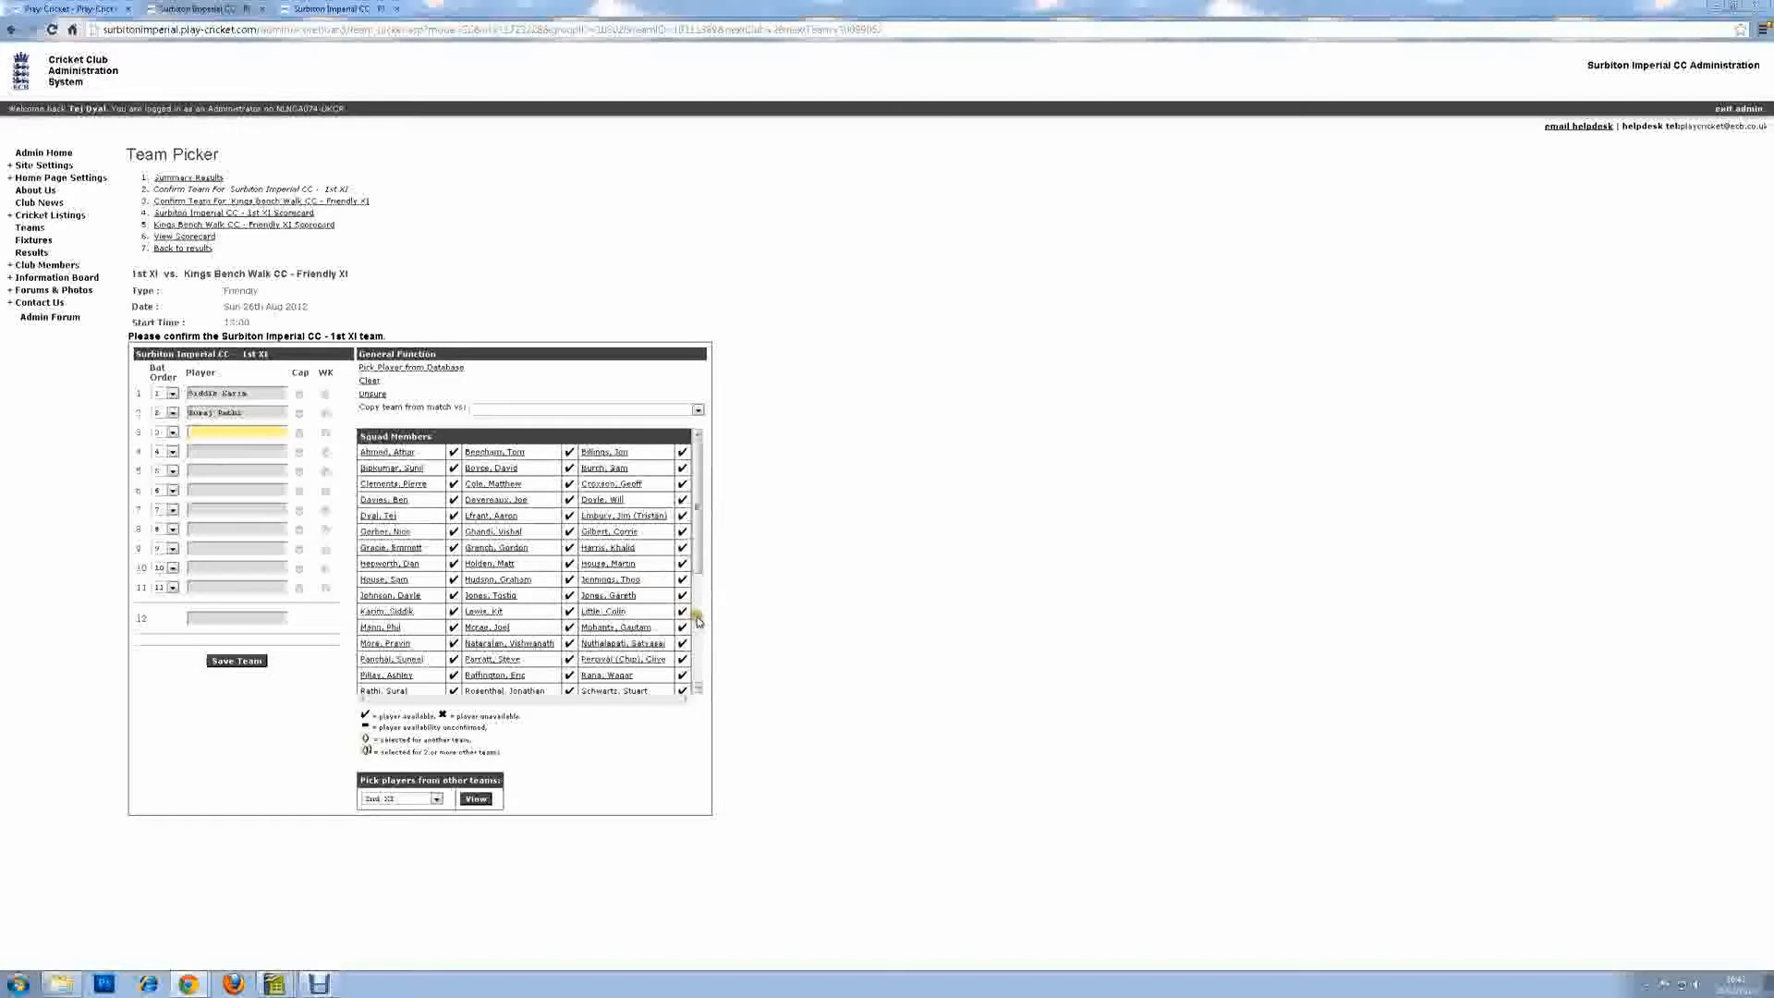
left_click(489, 660)
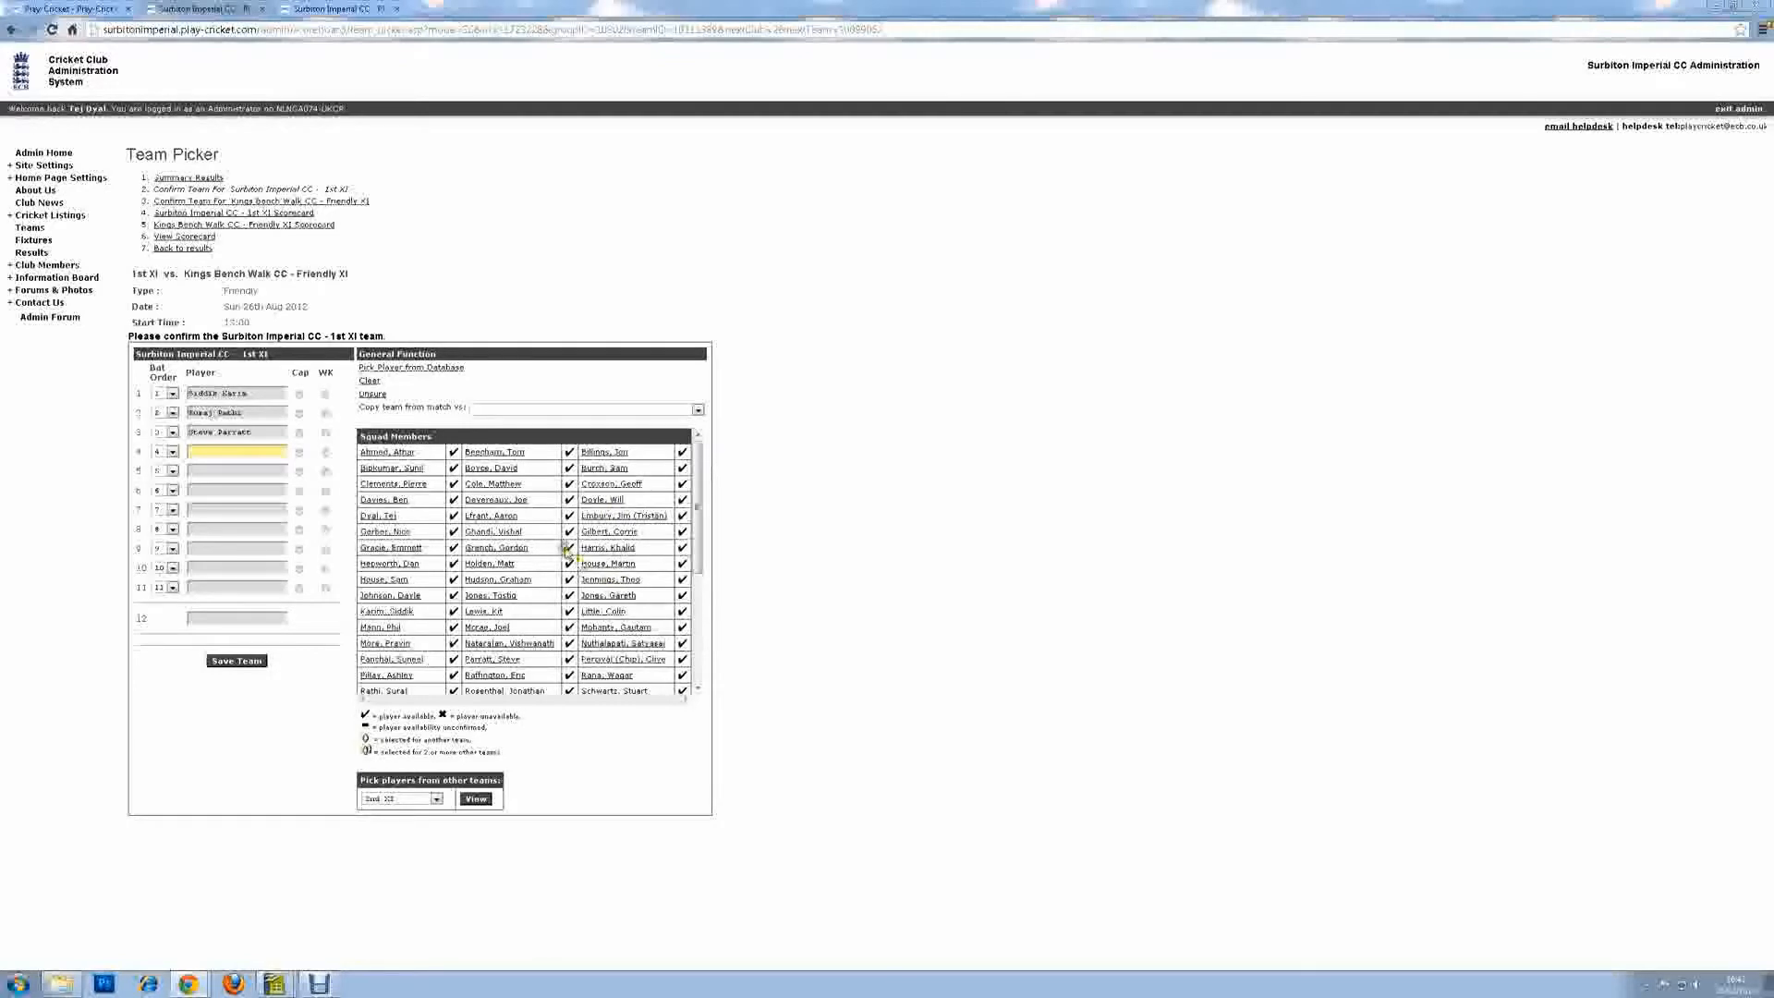
left_click(386, 532)
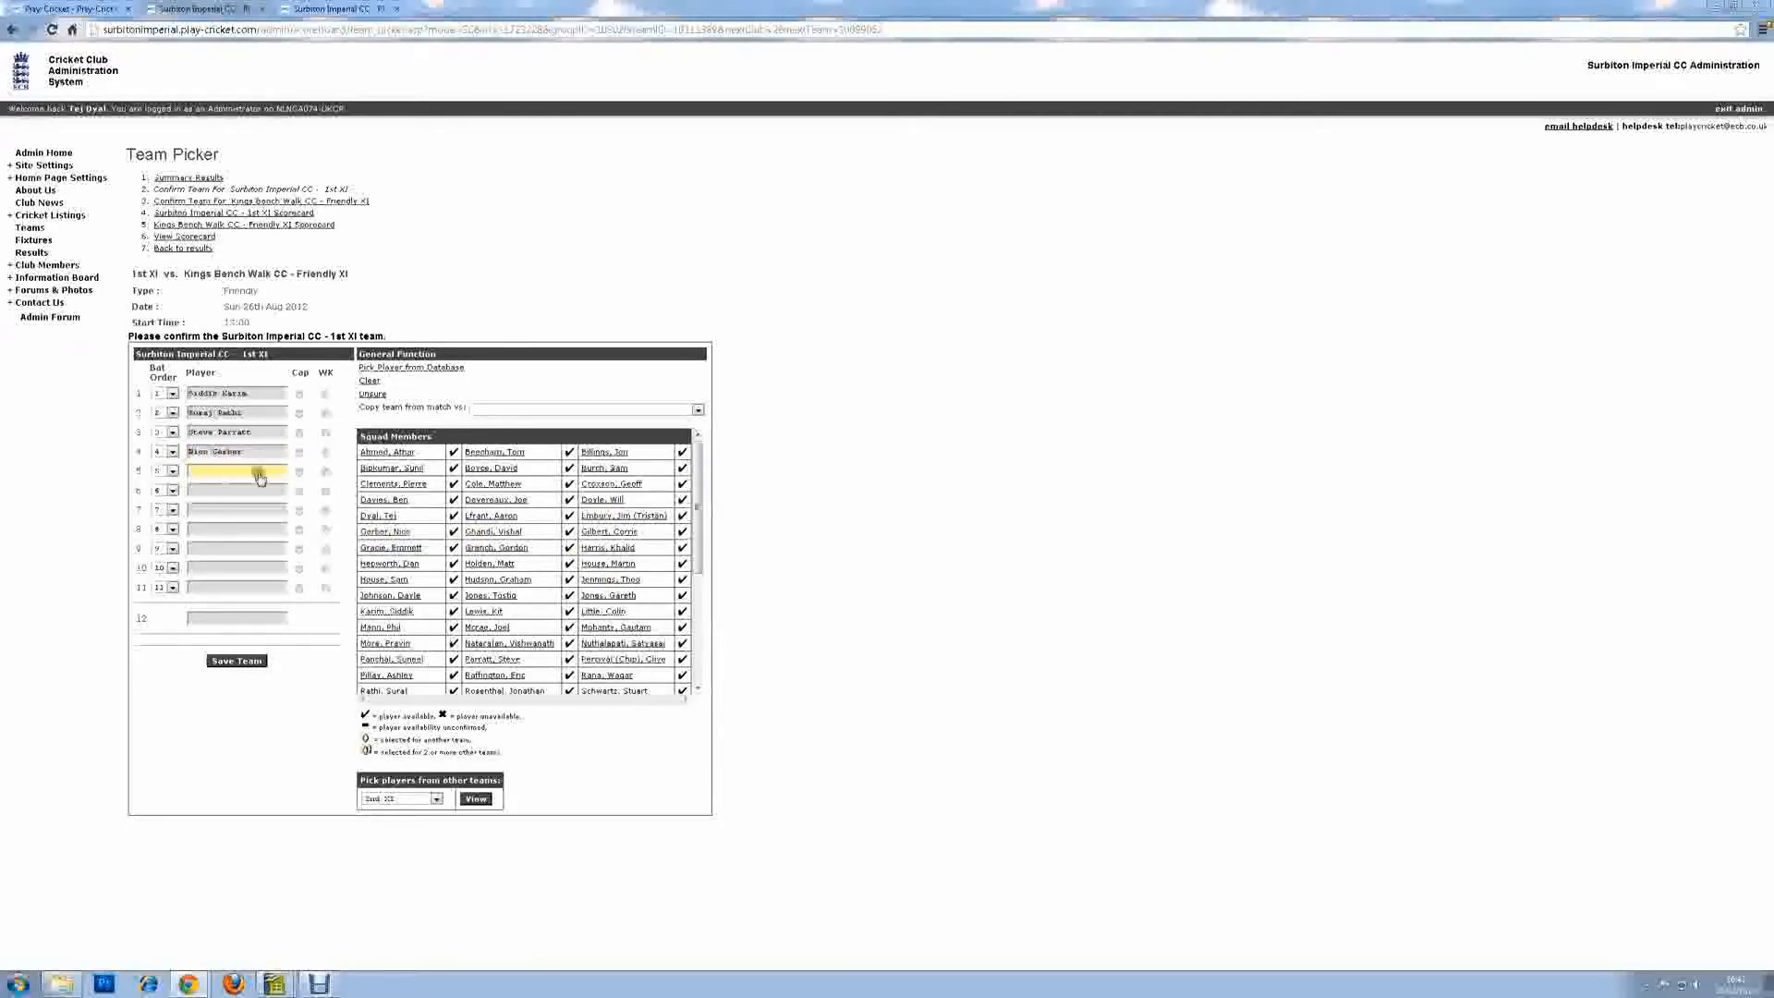
left_click(603, 551)
left_click(483, 627)
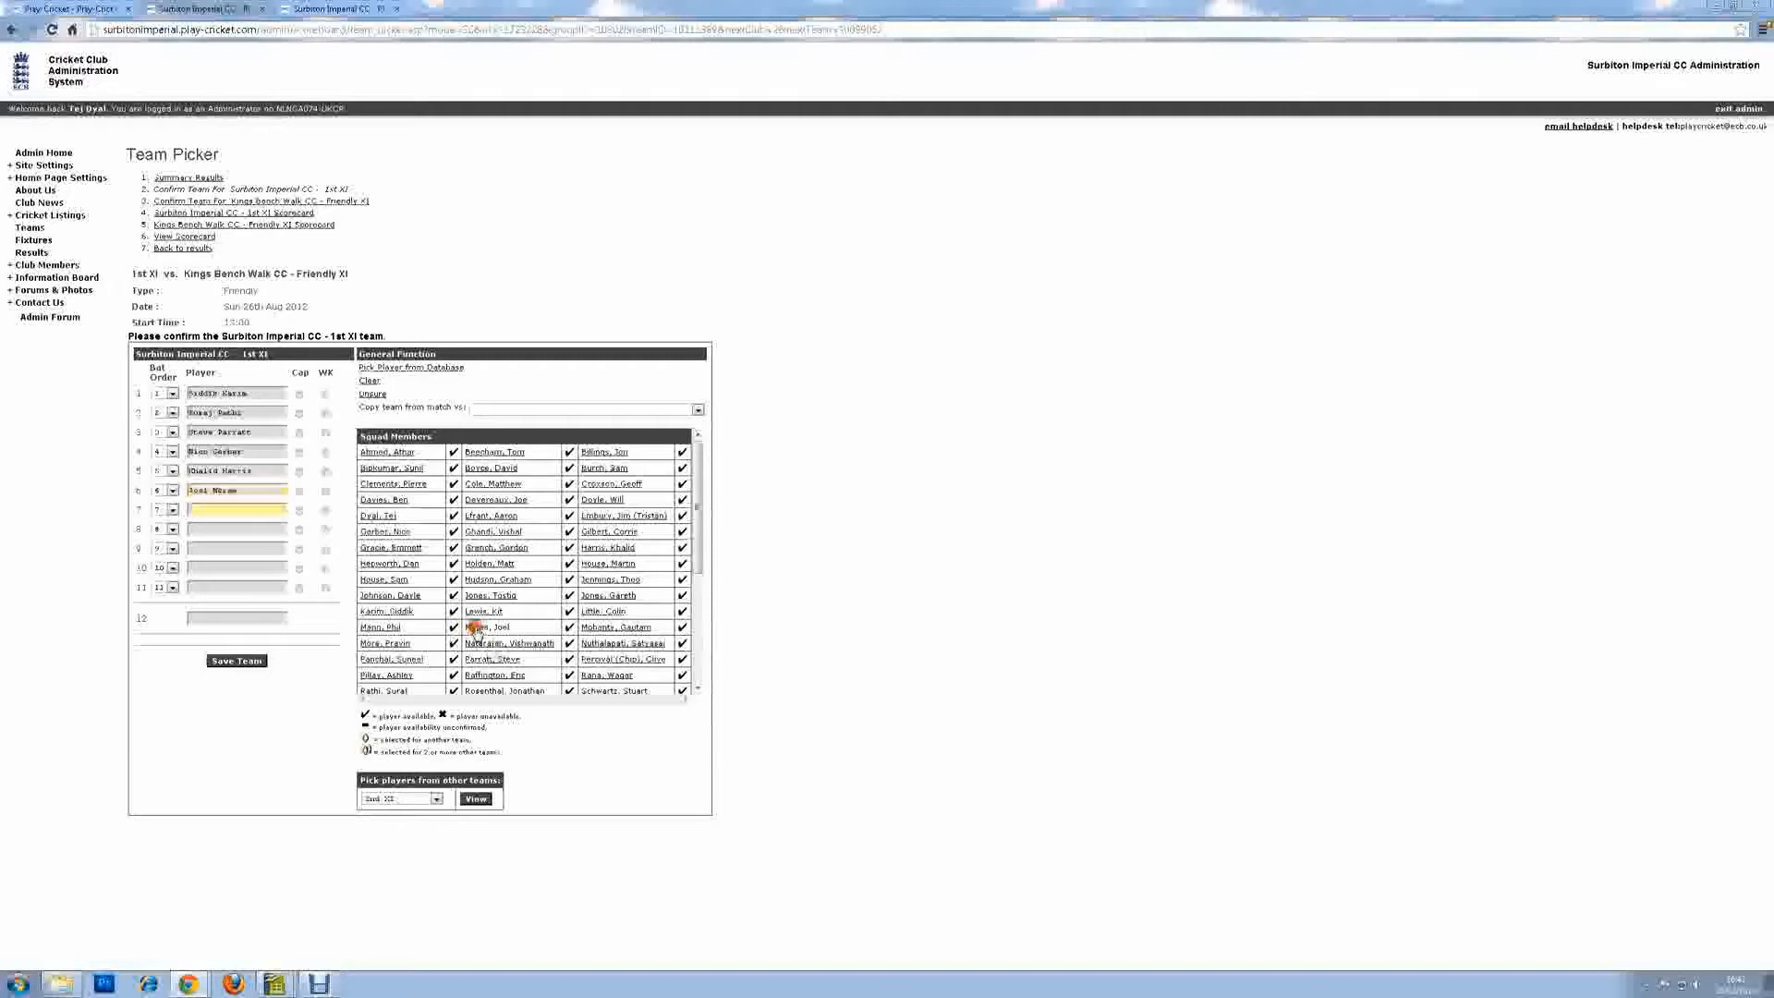
Search the player database by first name for the player batting at position 7.
left_click(221, 522)
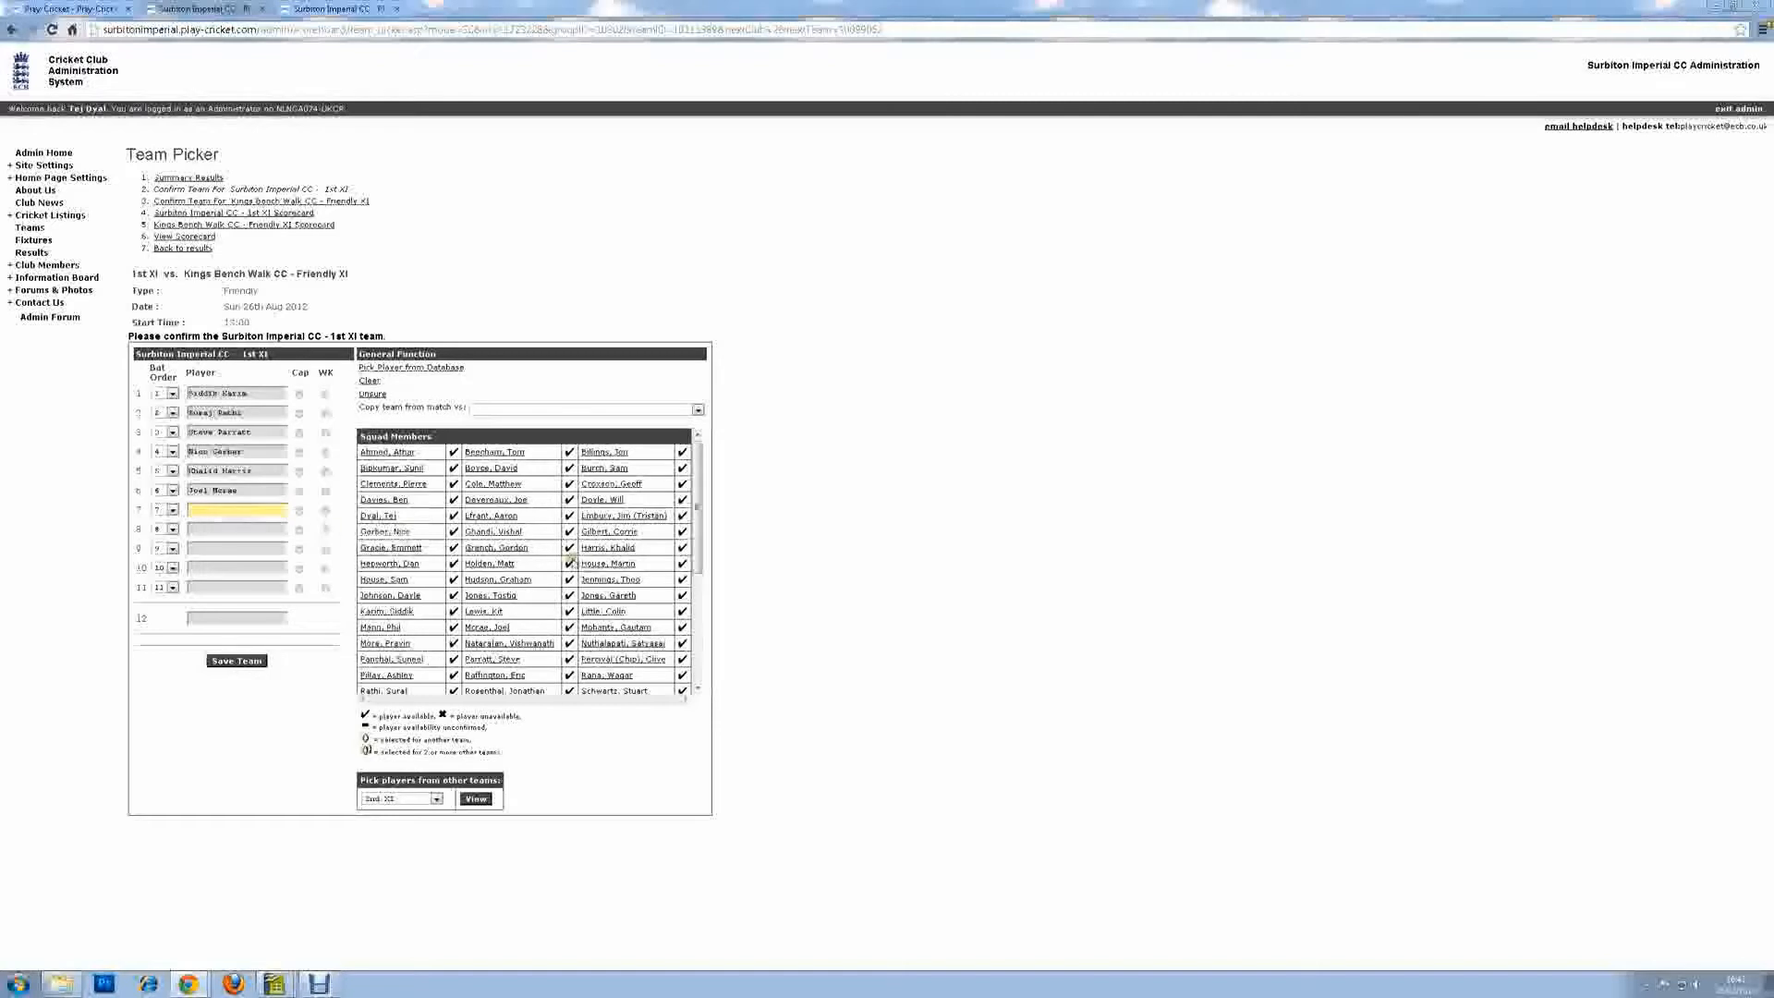
left_click_drag(698, 554, 709, 677)
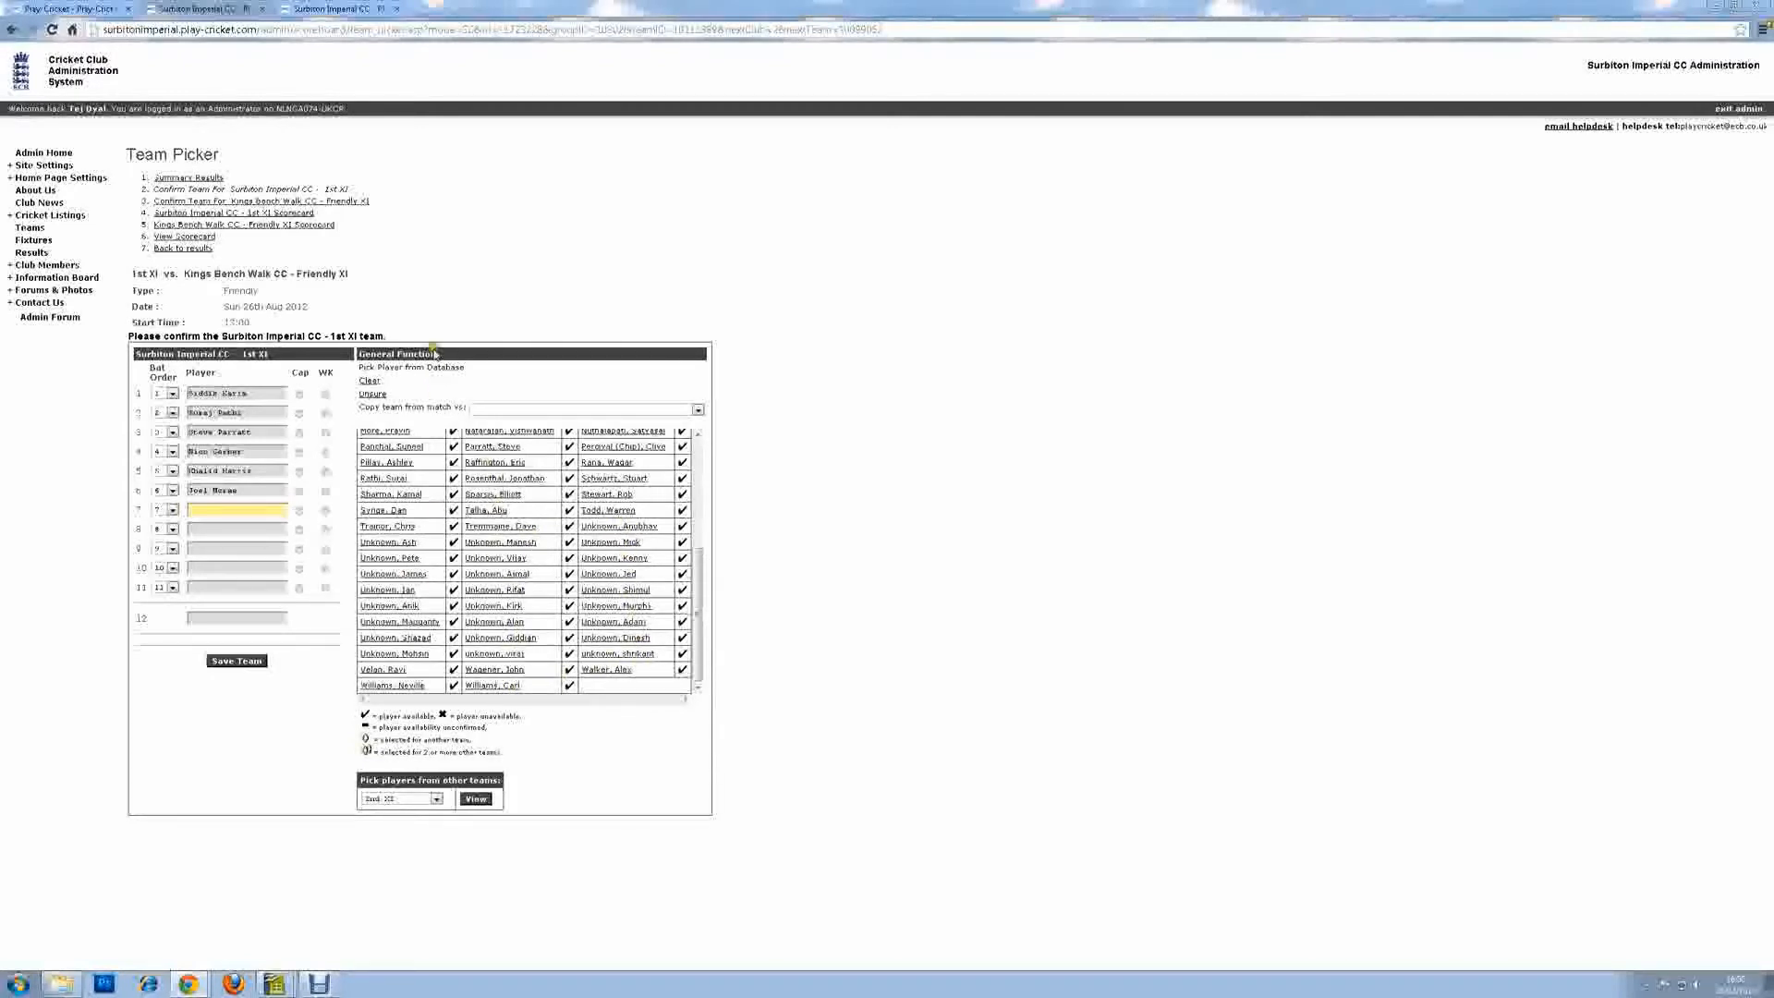
left_click(403, 371)
left_click(871, 472)
left_click(890, 473)
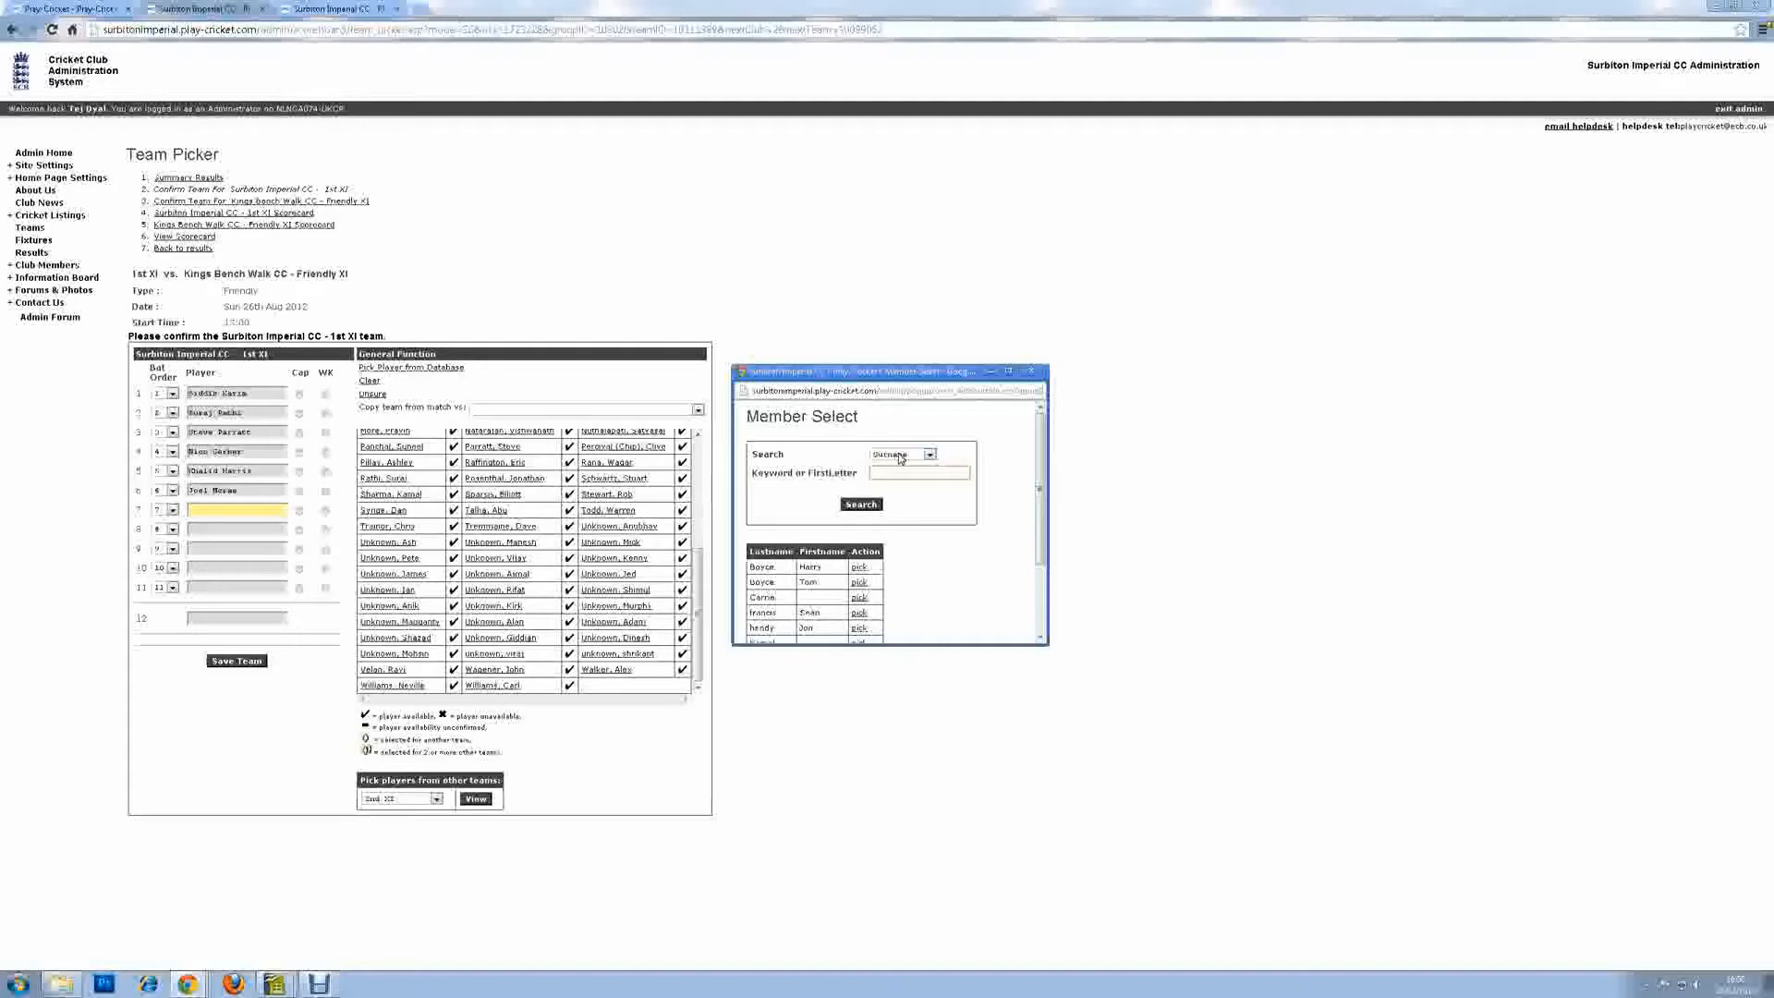
left_click(901, 459)
left_click(896, 476)
left_click(896, 457)
left_click(889, 472)
type("seba")
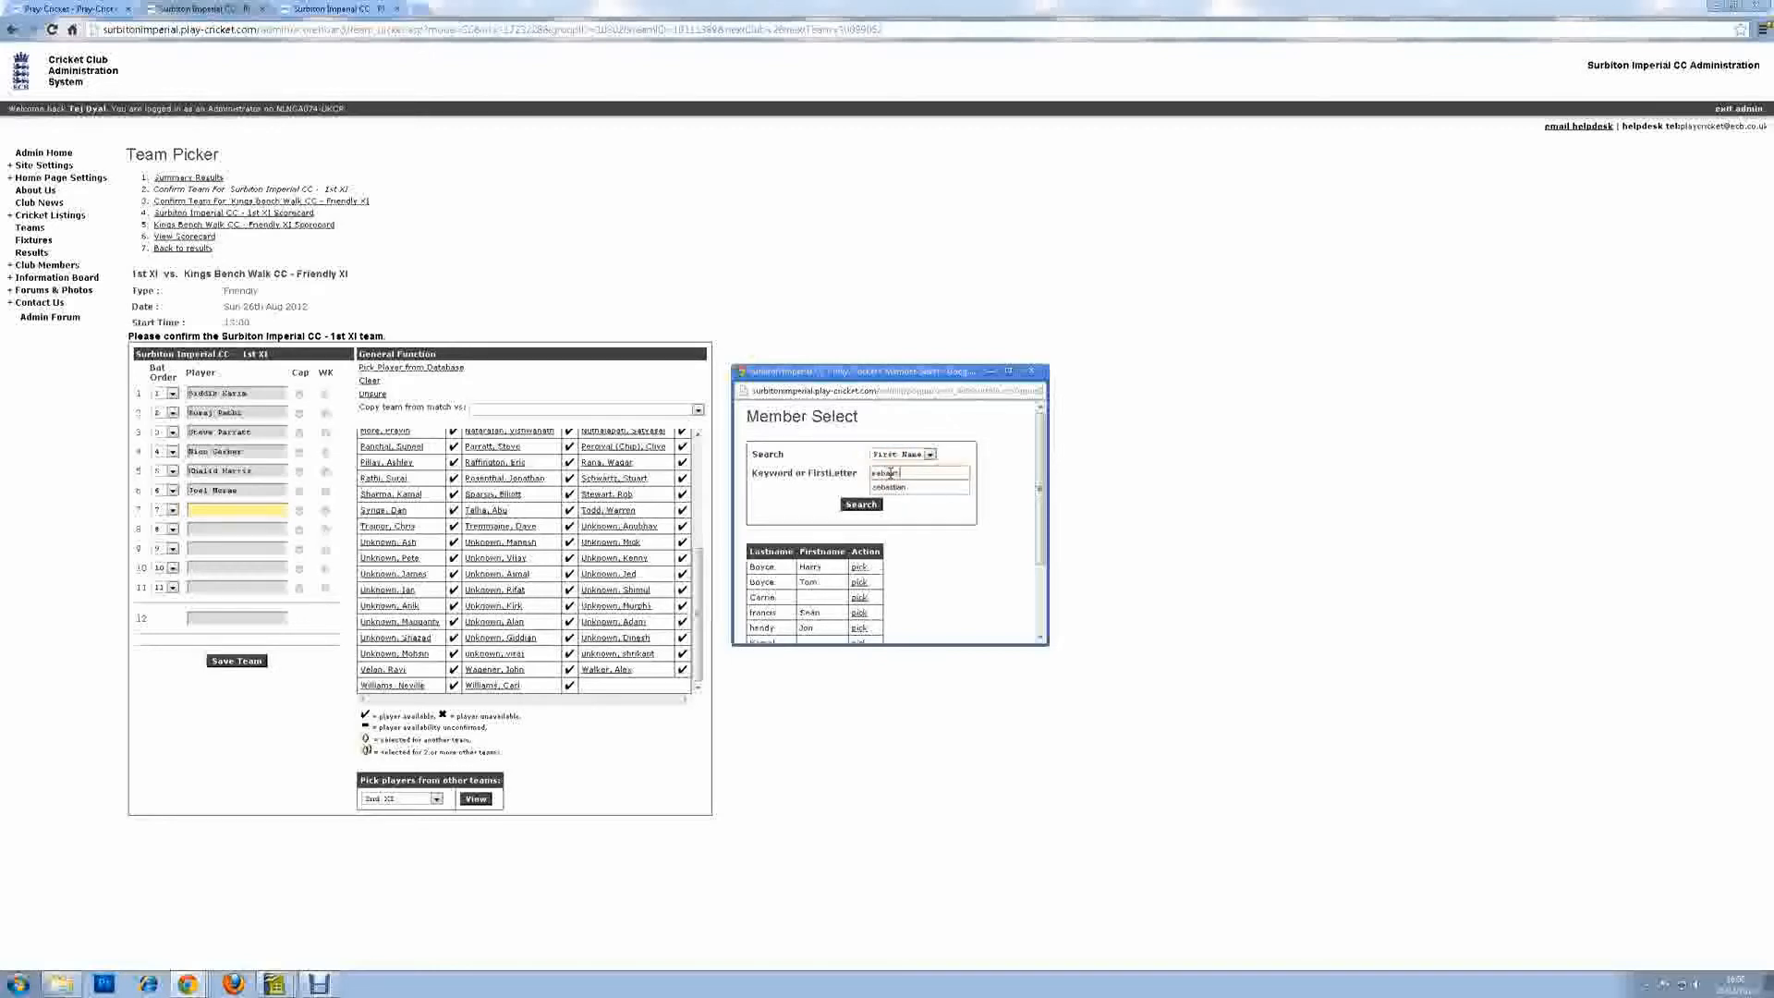
type("stian")
left_click(889, 487)
left_click(859, 505)
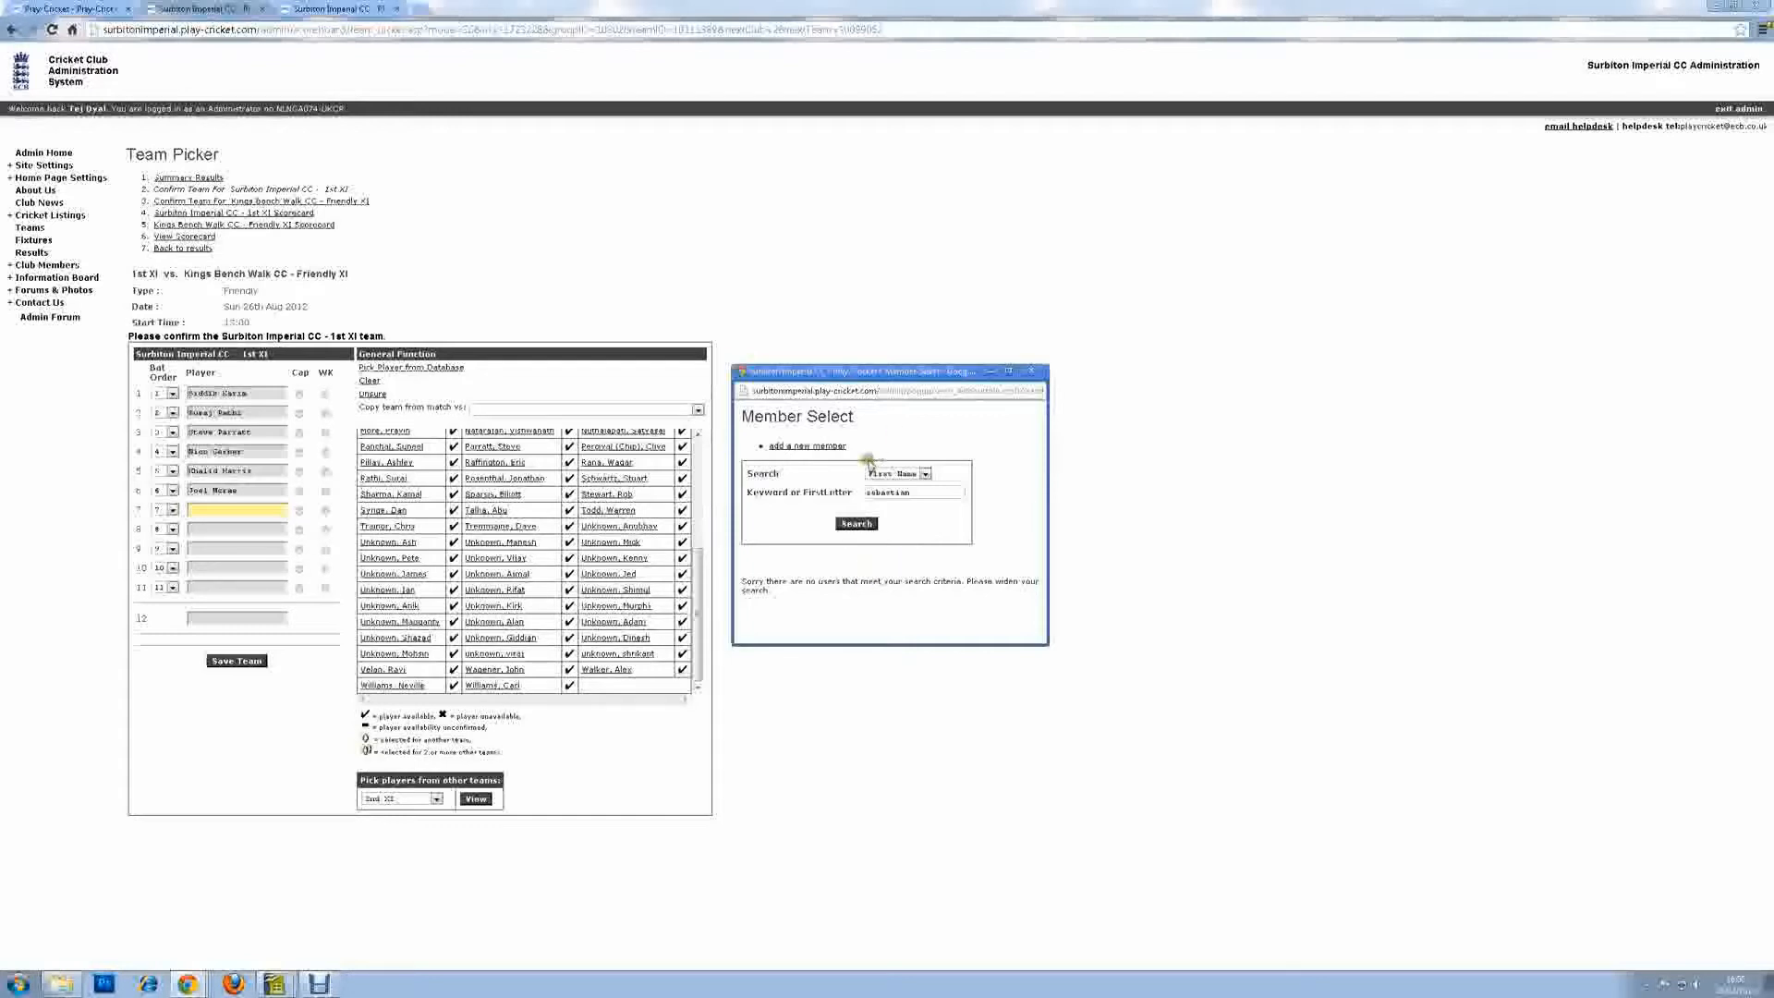
Add the missing player as a new 1st XI squad member with their first name and the surname Unknown, filling batting position 7.
left_click(809, 447)
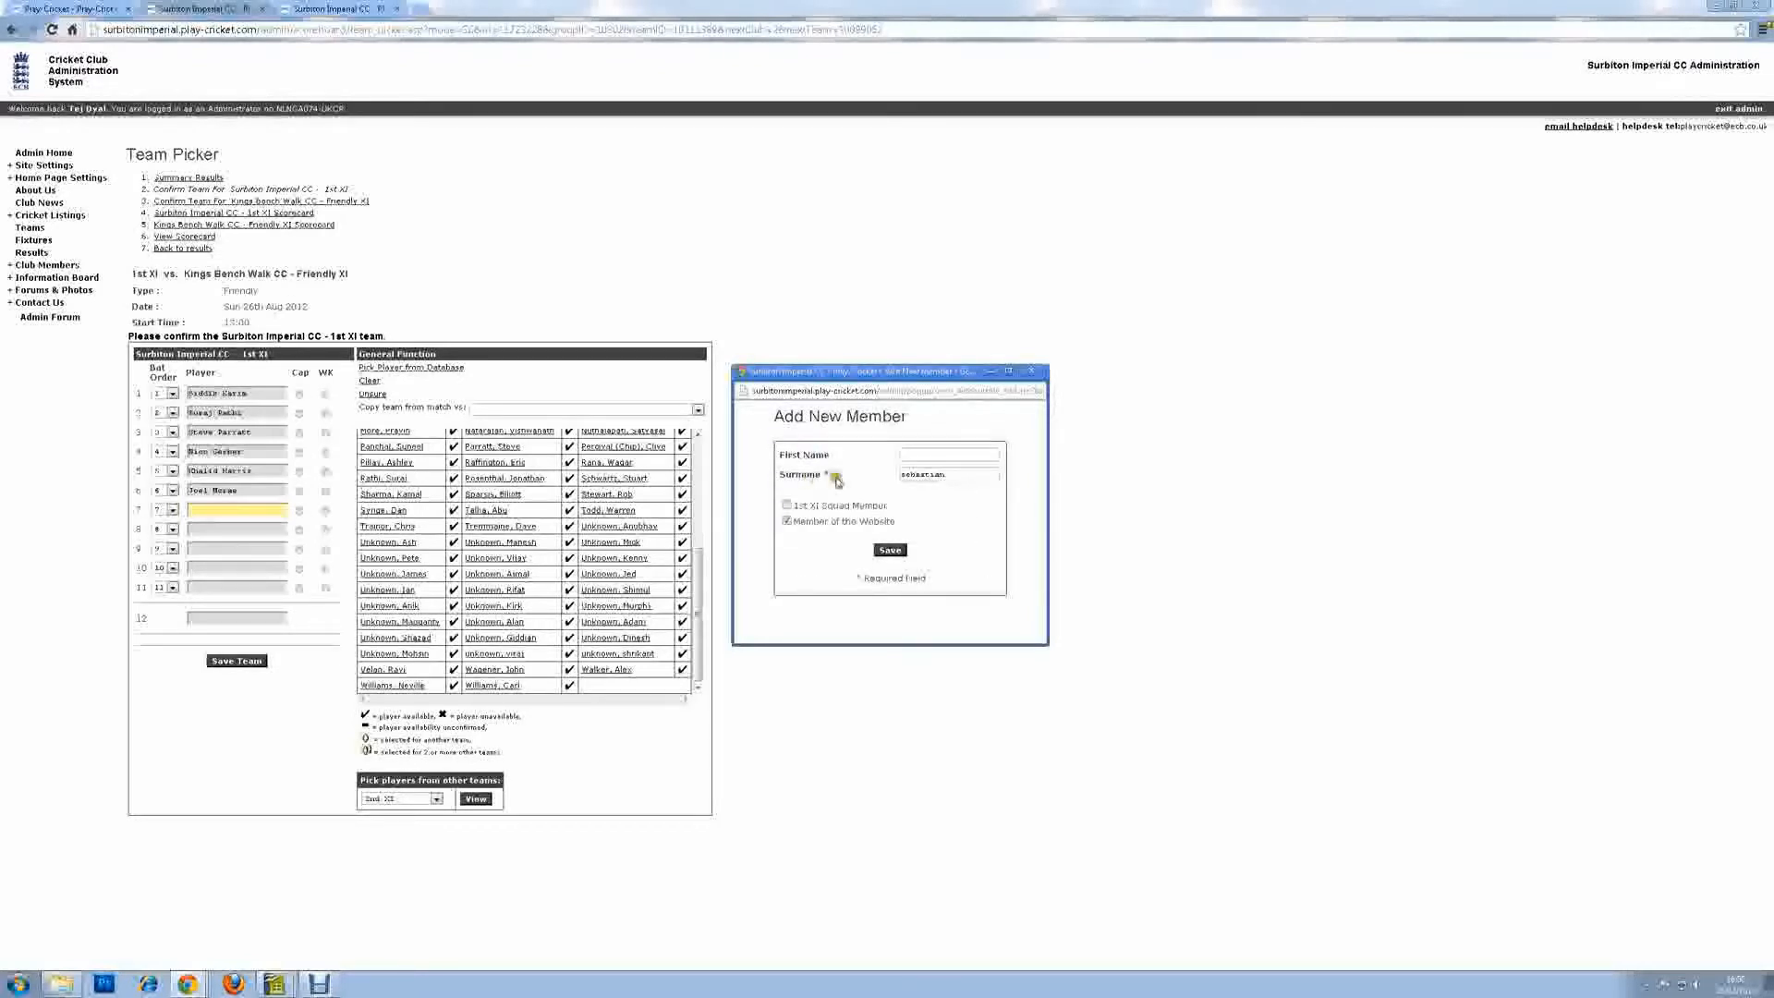
double_click(914, 475)
key("BackSpace")
left_click(926, 453)
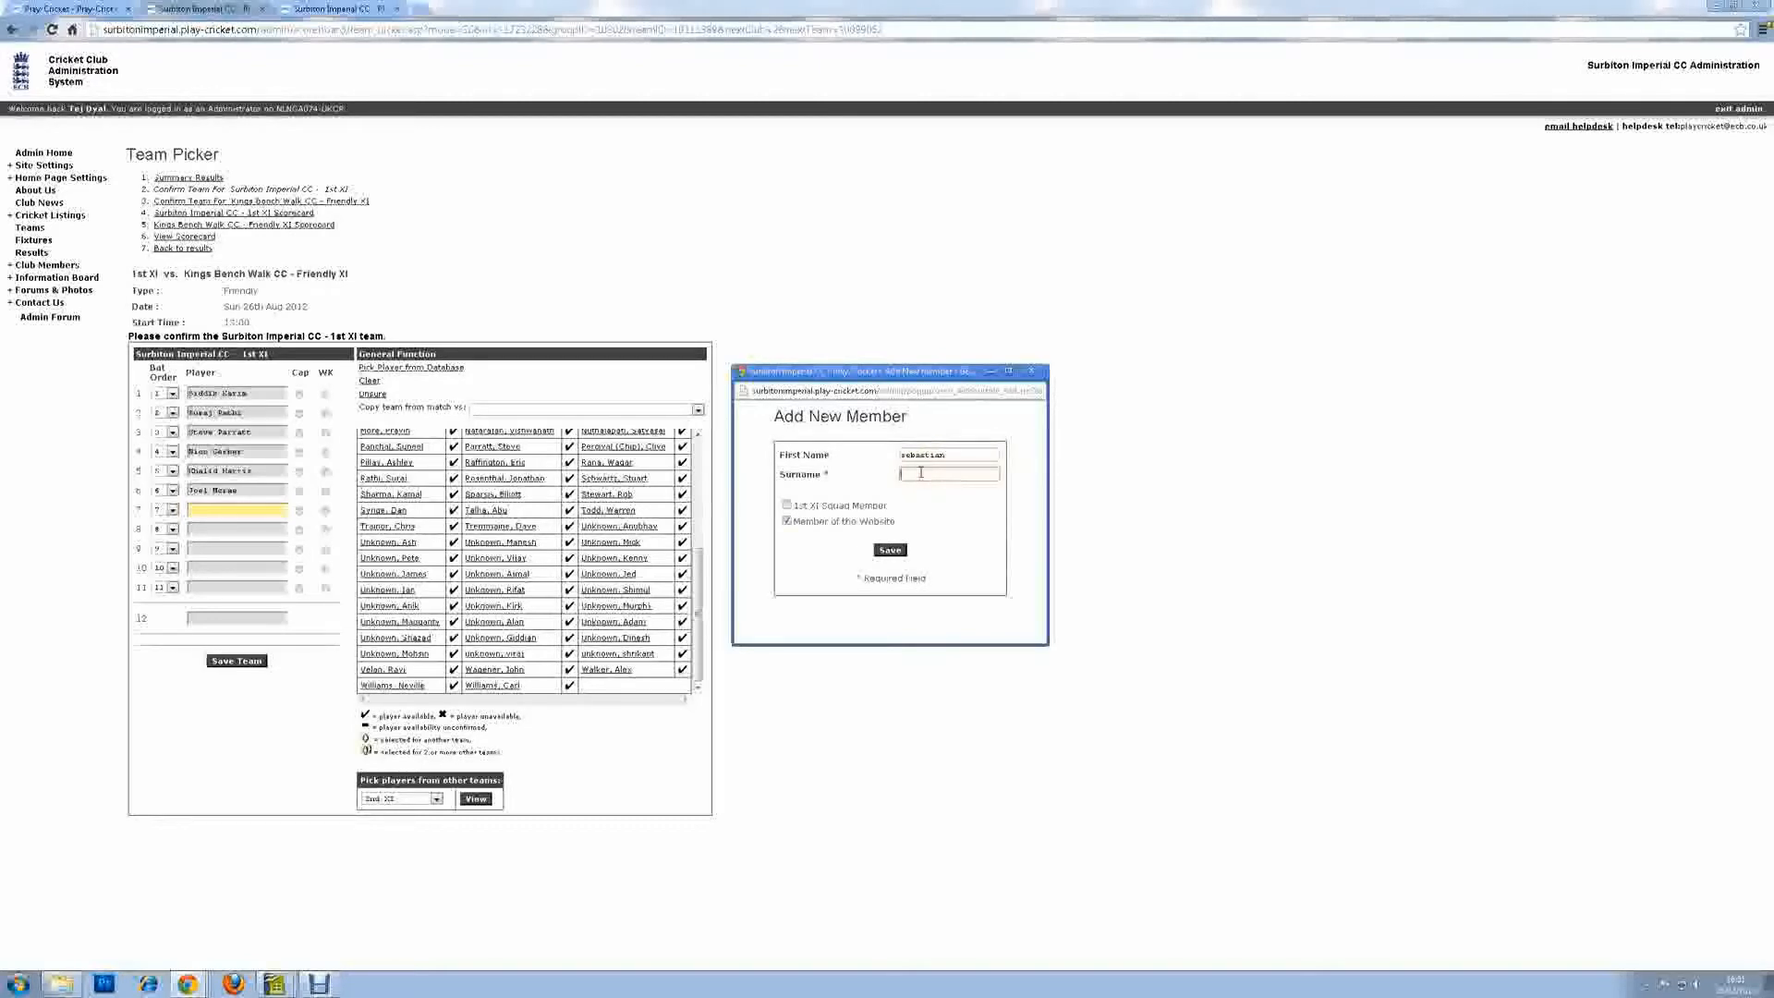
left_click(921, 473)
type("Unknown")
left_click(962, 536)
left_click(933, 491)
left_click(927, 475)
left_click(890, 552)
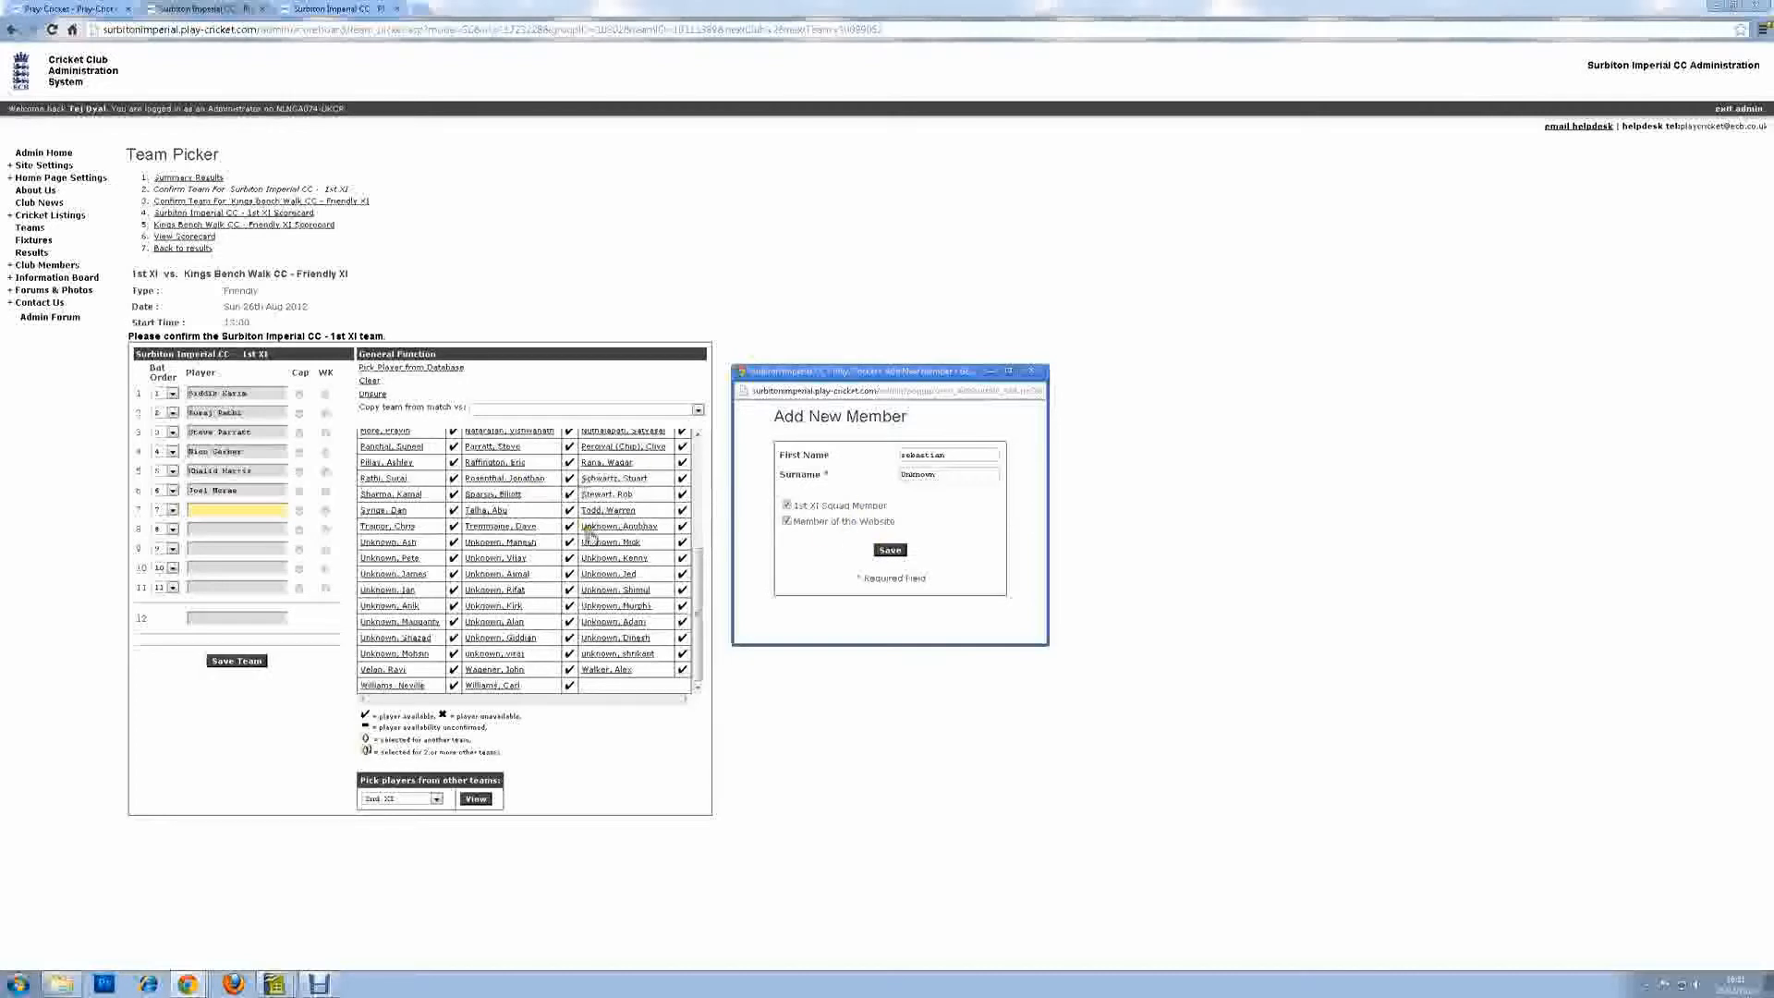
left_click(890, 551)
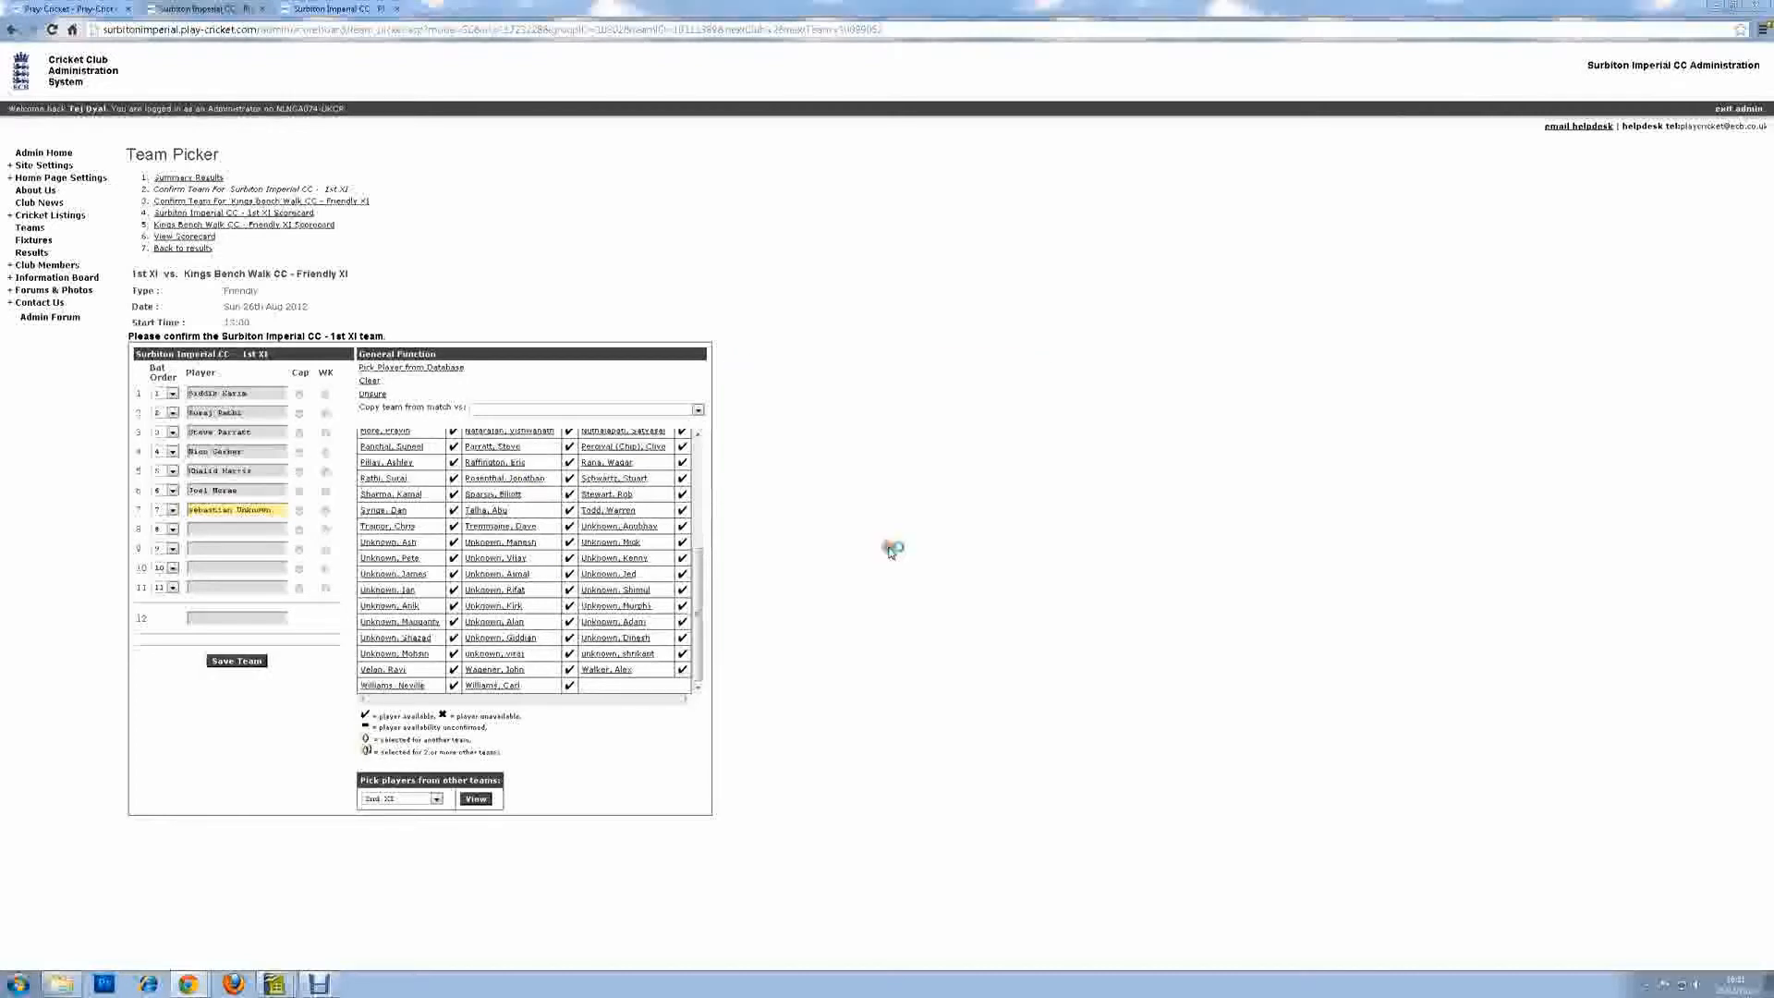
Fill batting positions 8 and 9 with two players from the squad members list.
left_click(222, 530)
left_click(219, 531)
scroll(590, 496, "up", 5)
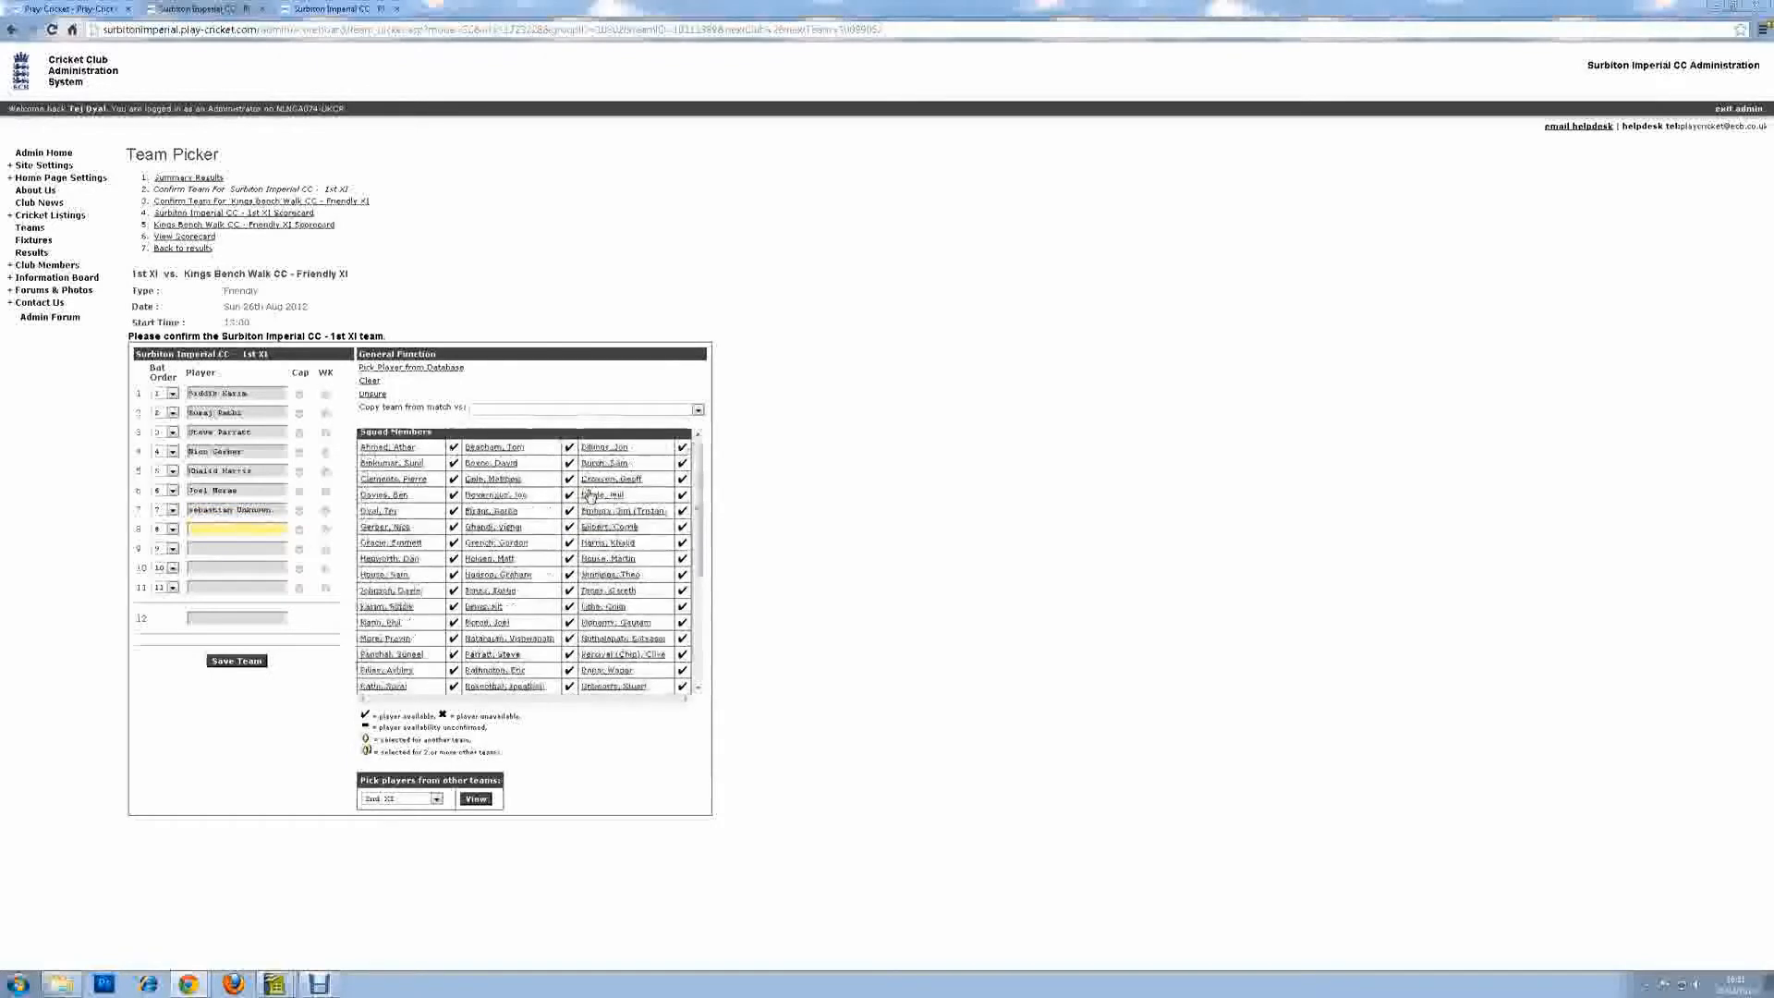
left_click(516, 496)
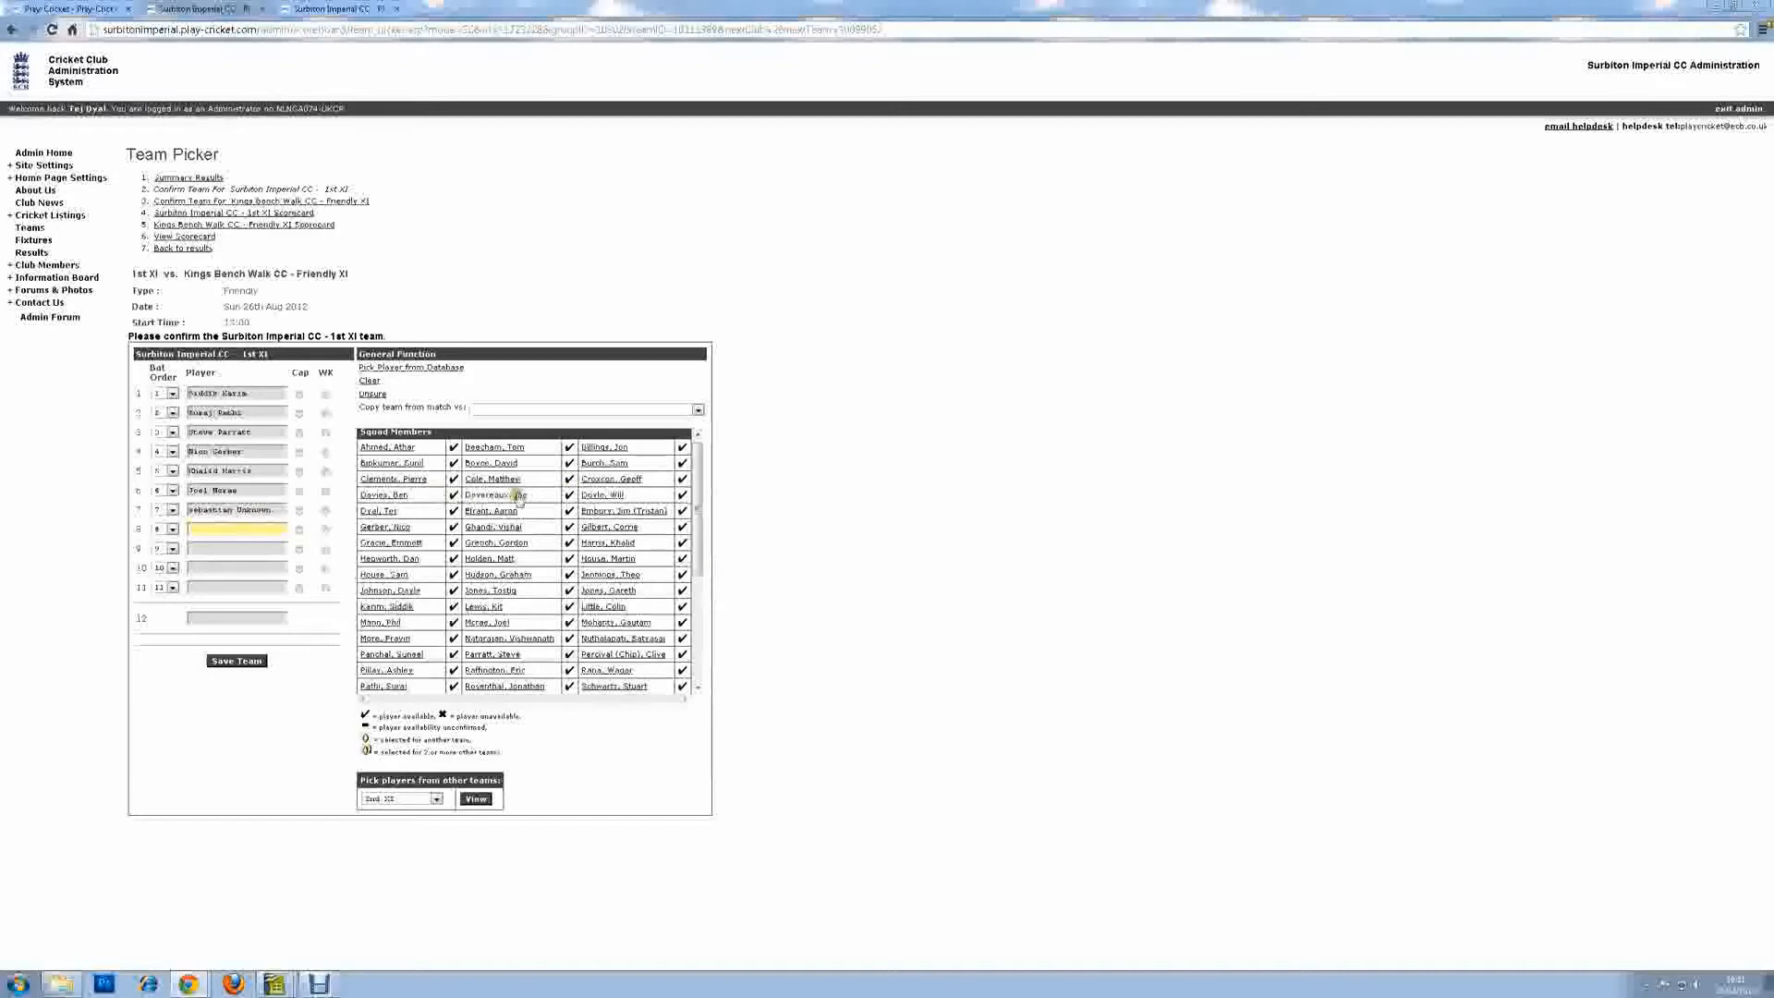
left_click(481, 465)
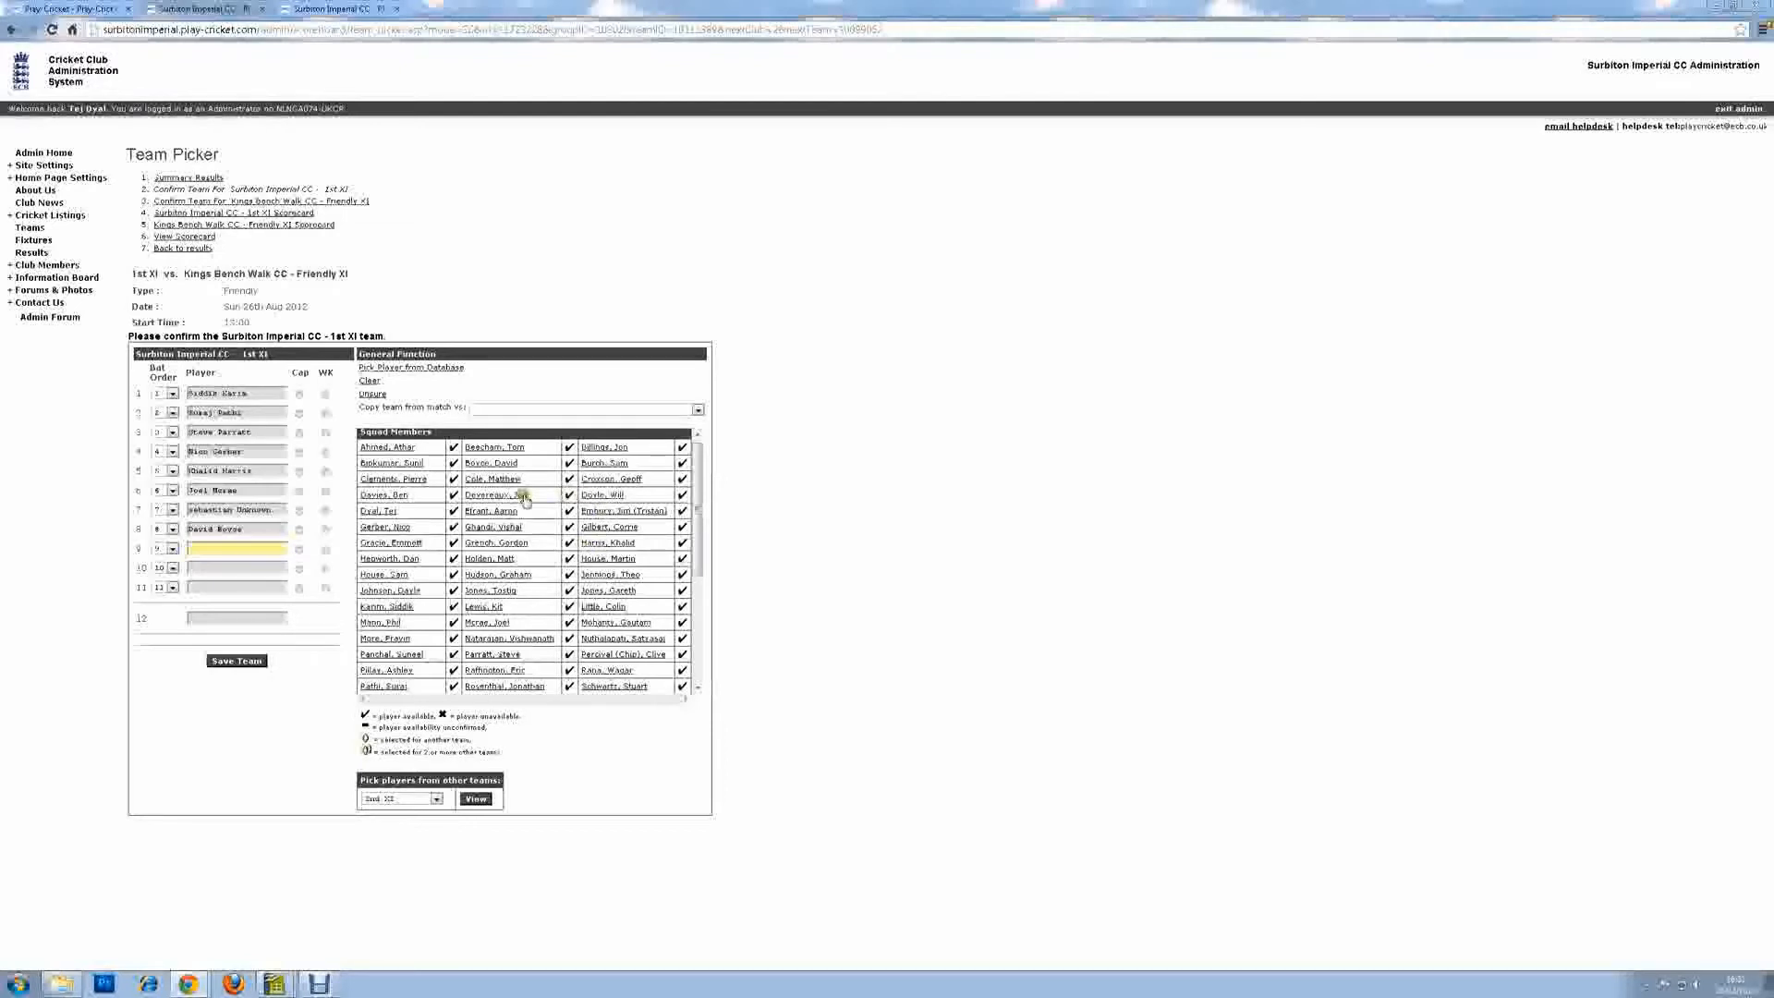
left_click(390, 512)
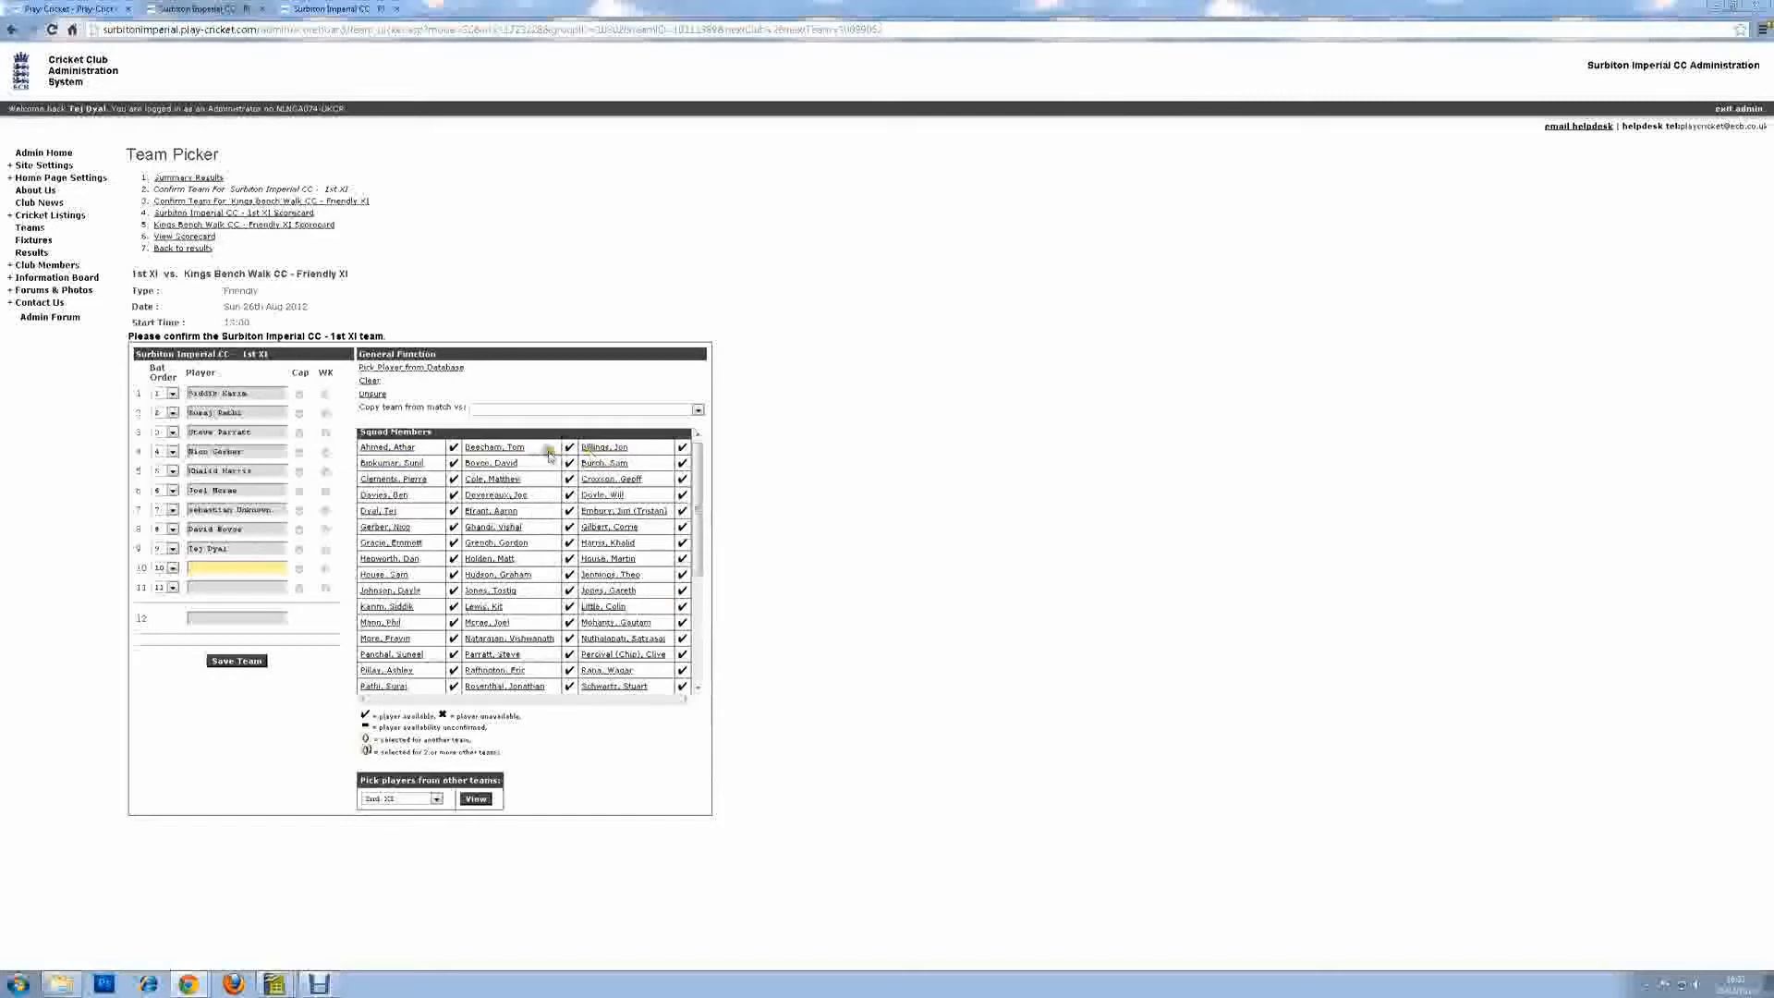
Fill batting position 10 with a player picked from the member database and position 11 with a squad member.
left_click_drag(699, 479, 724, 665)
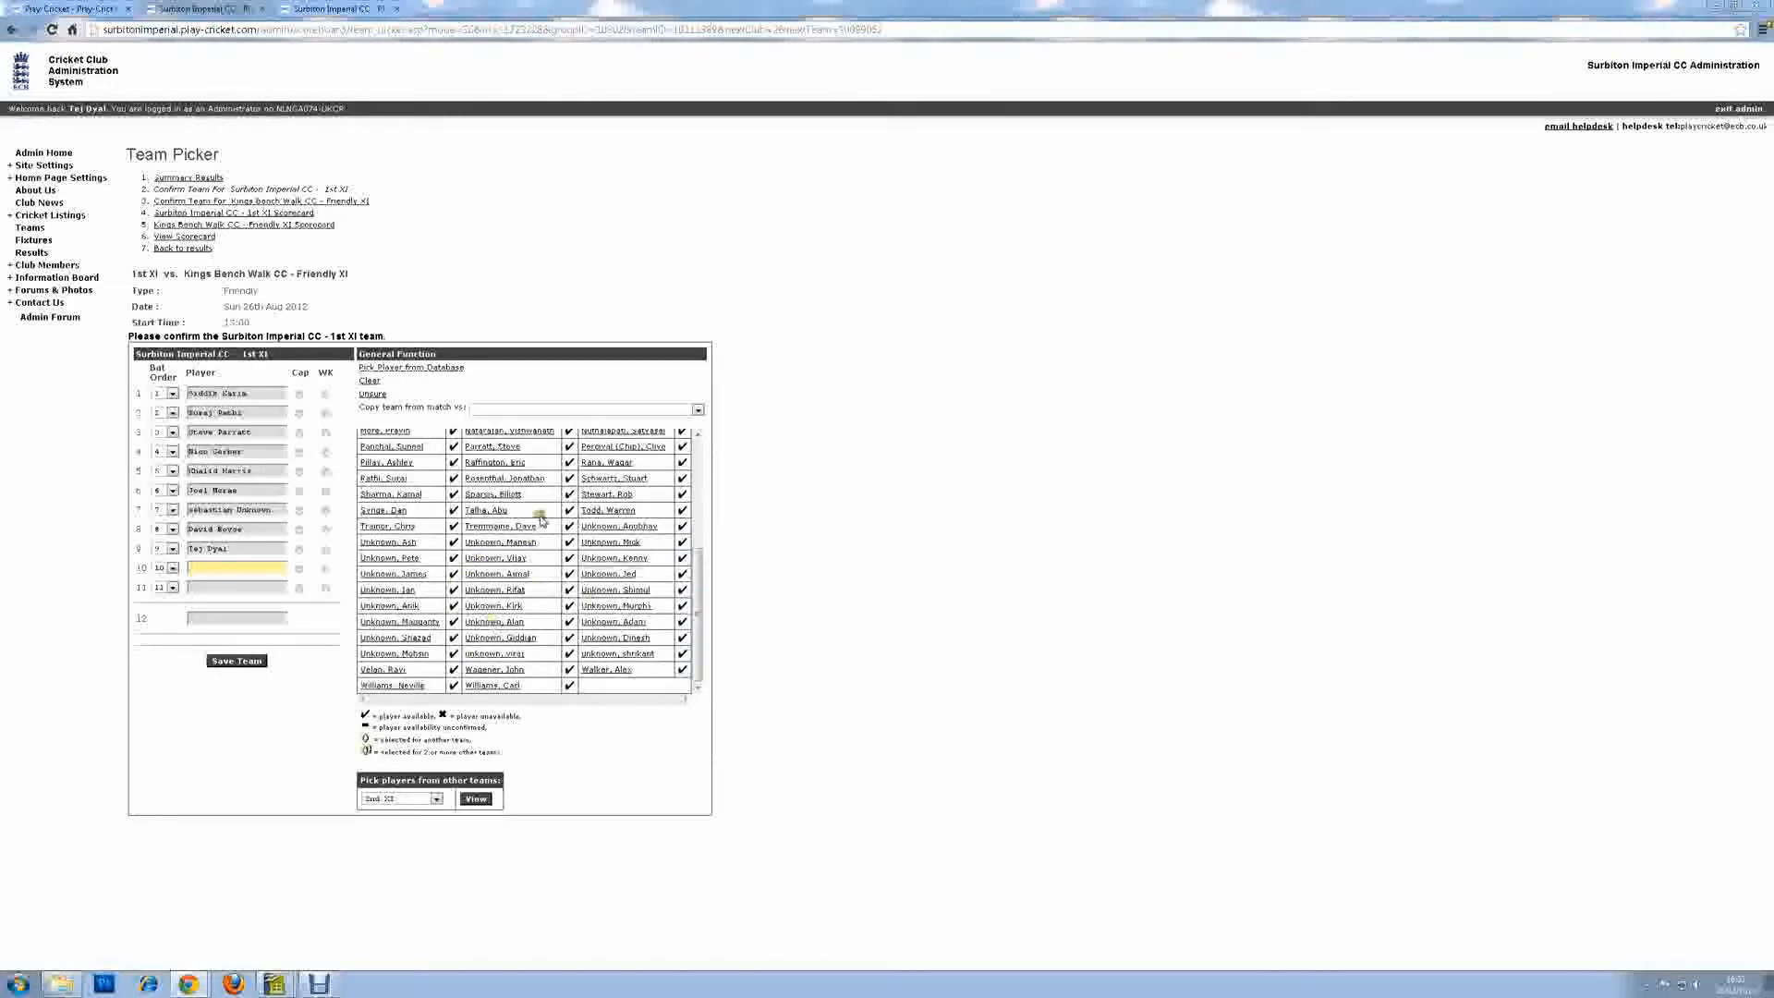
left_click(697, 457)
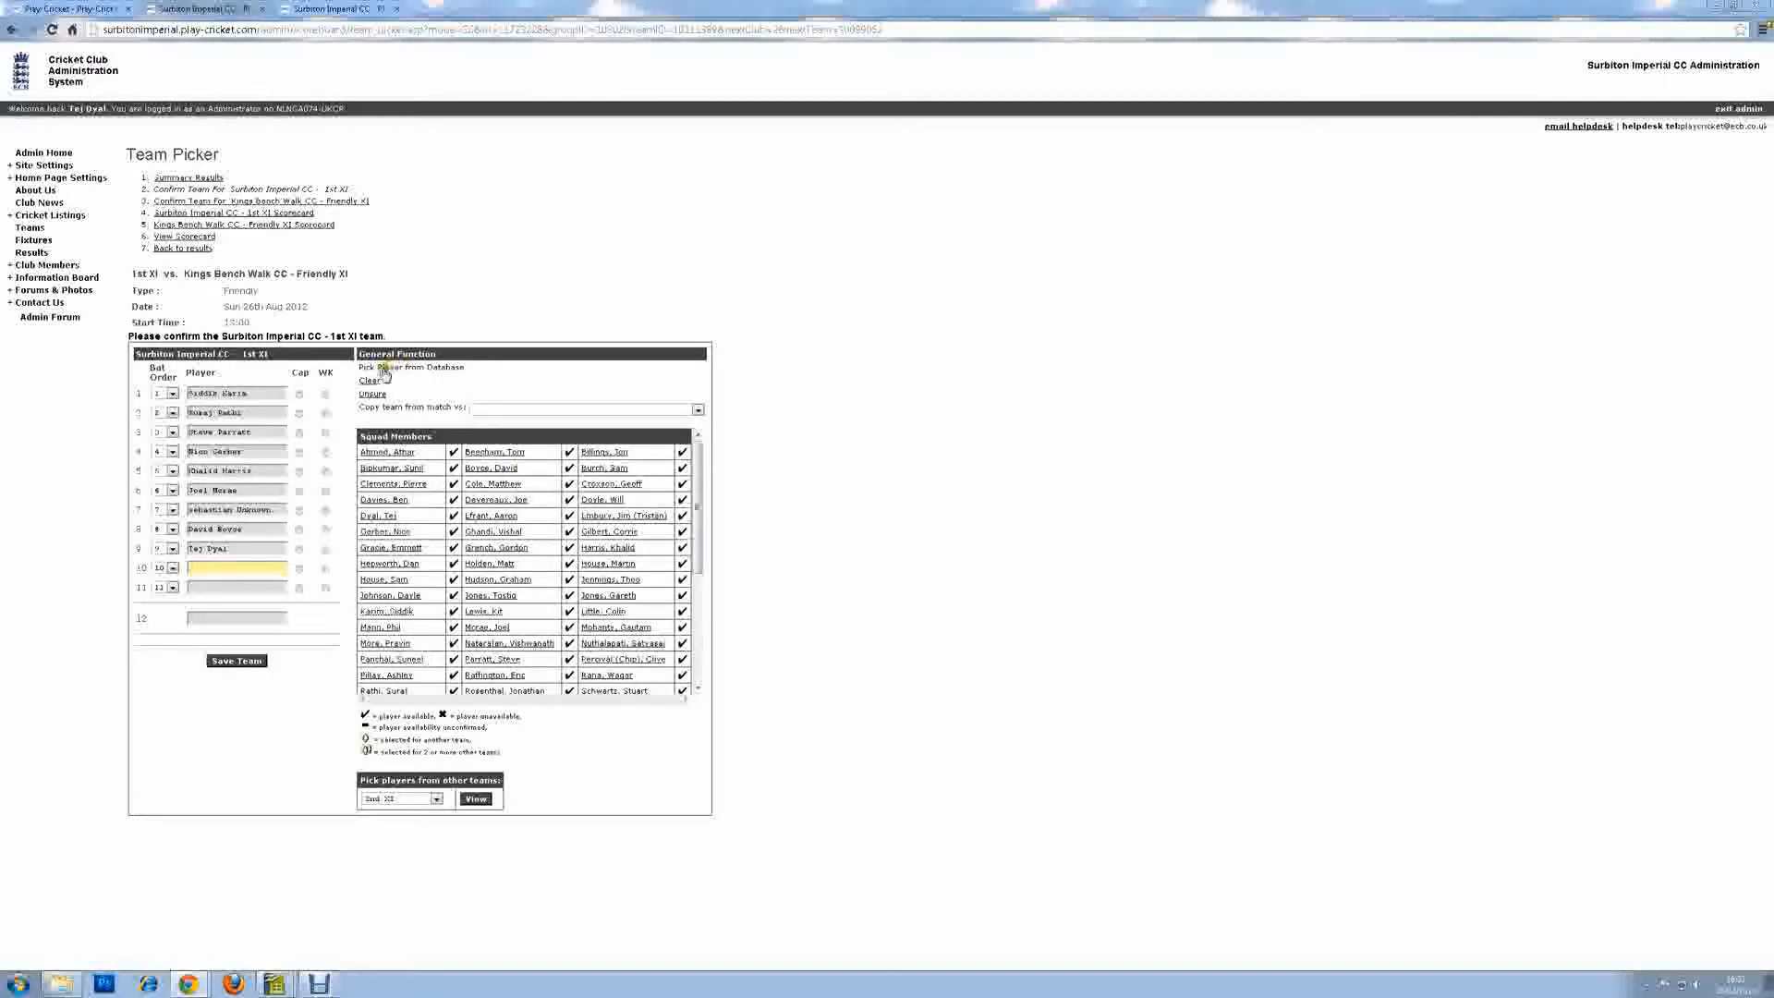
left_click(421, 370)
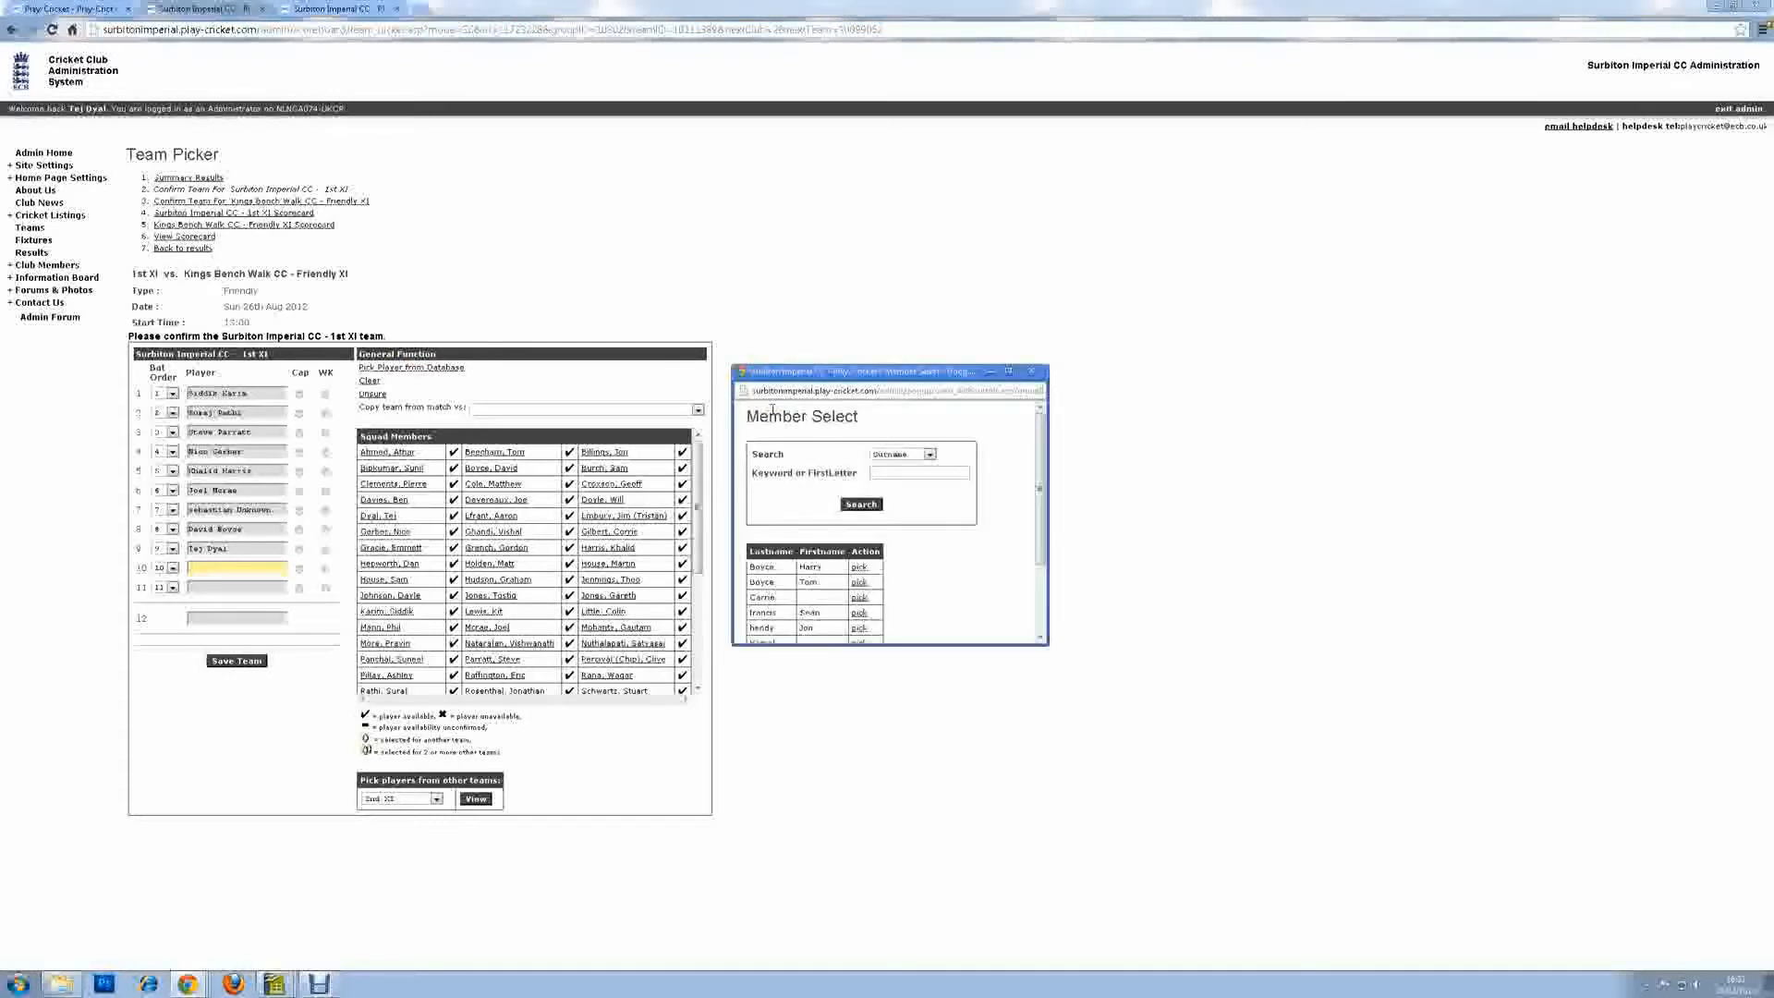
scroll(804, 587, "down", 1)
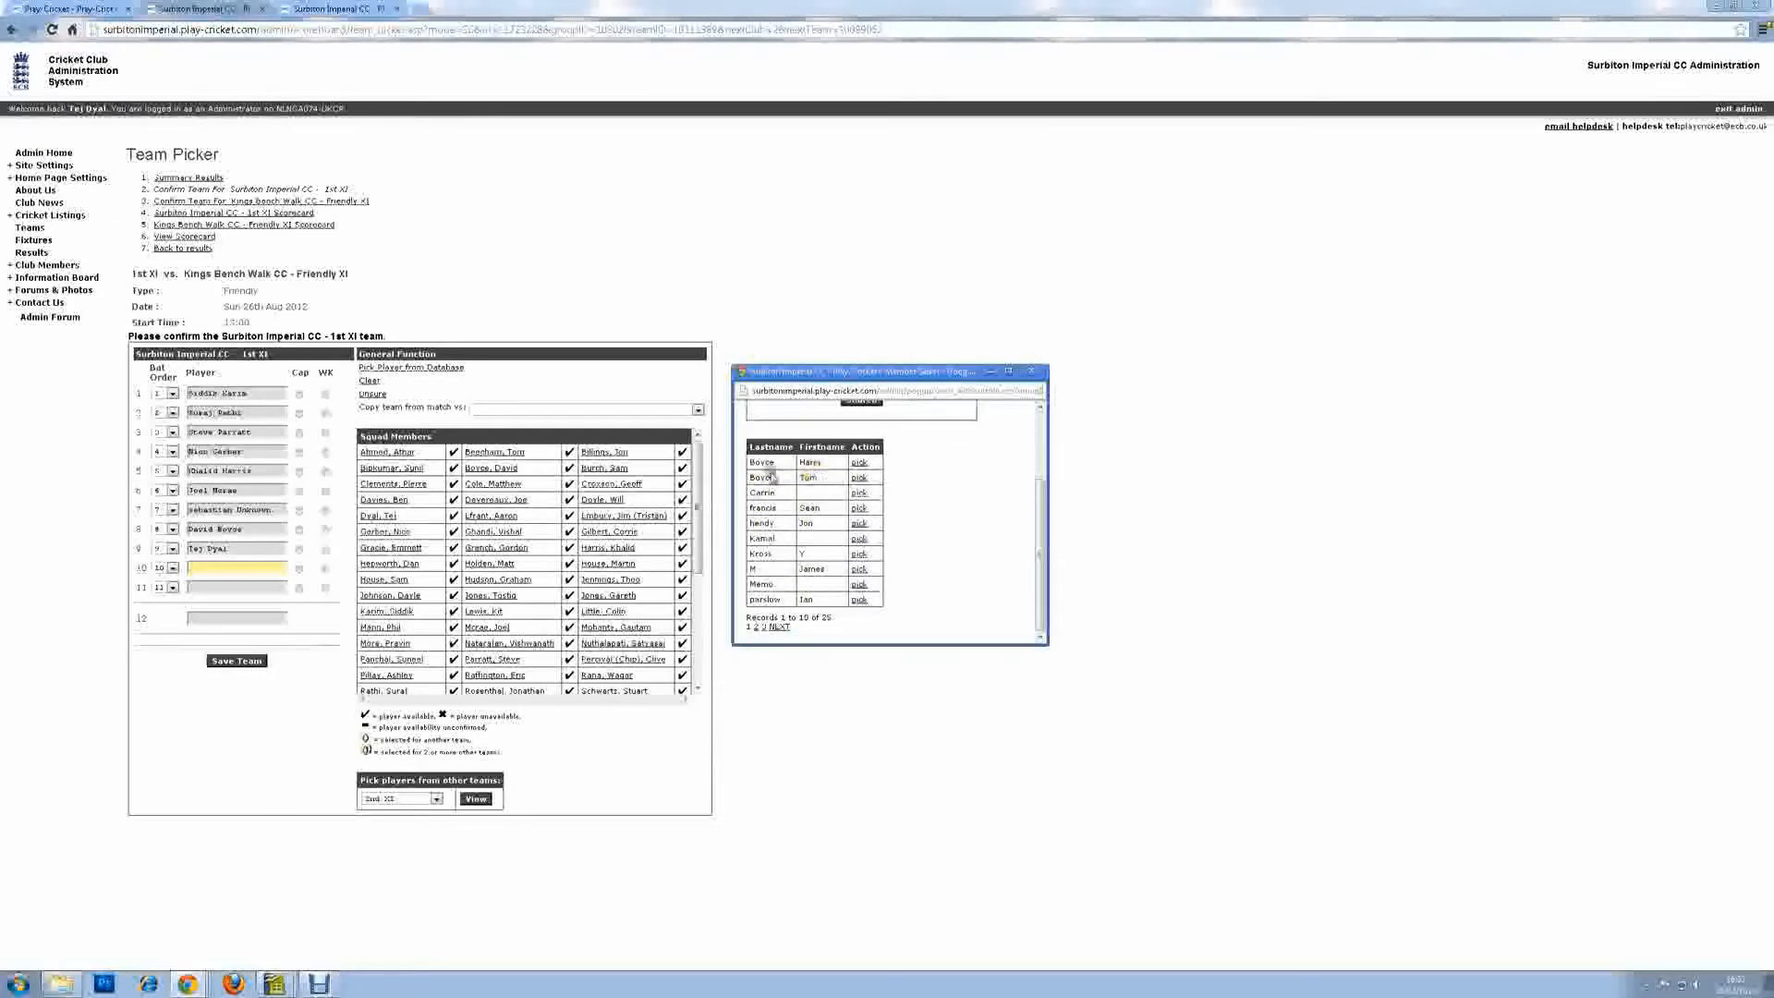
left_click(859, 480)
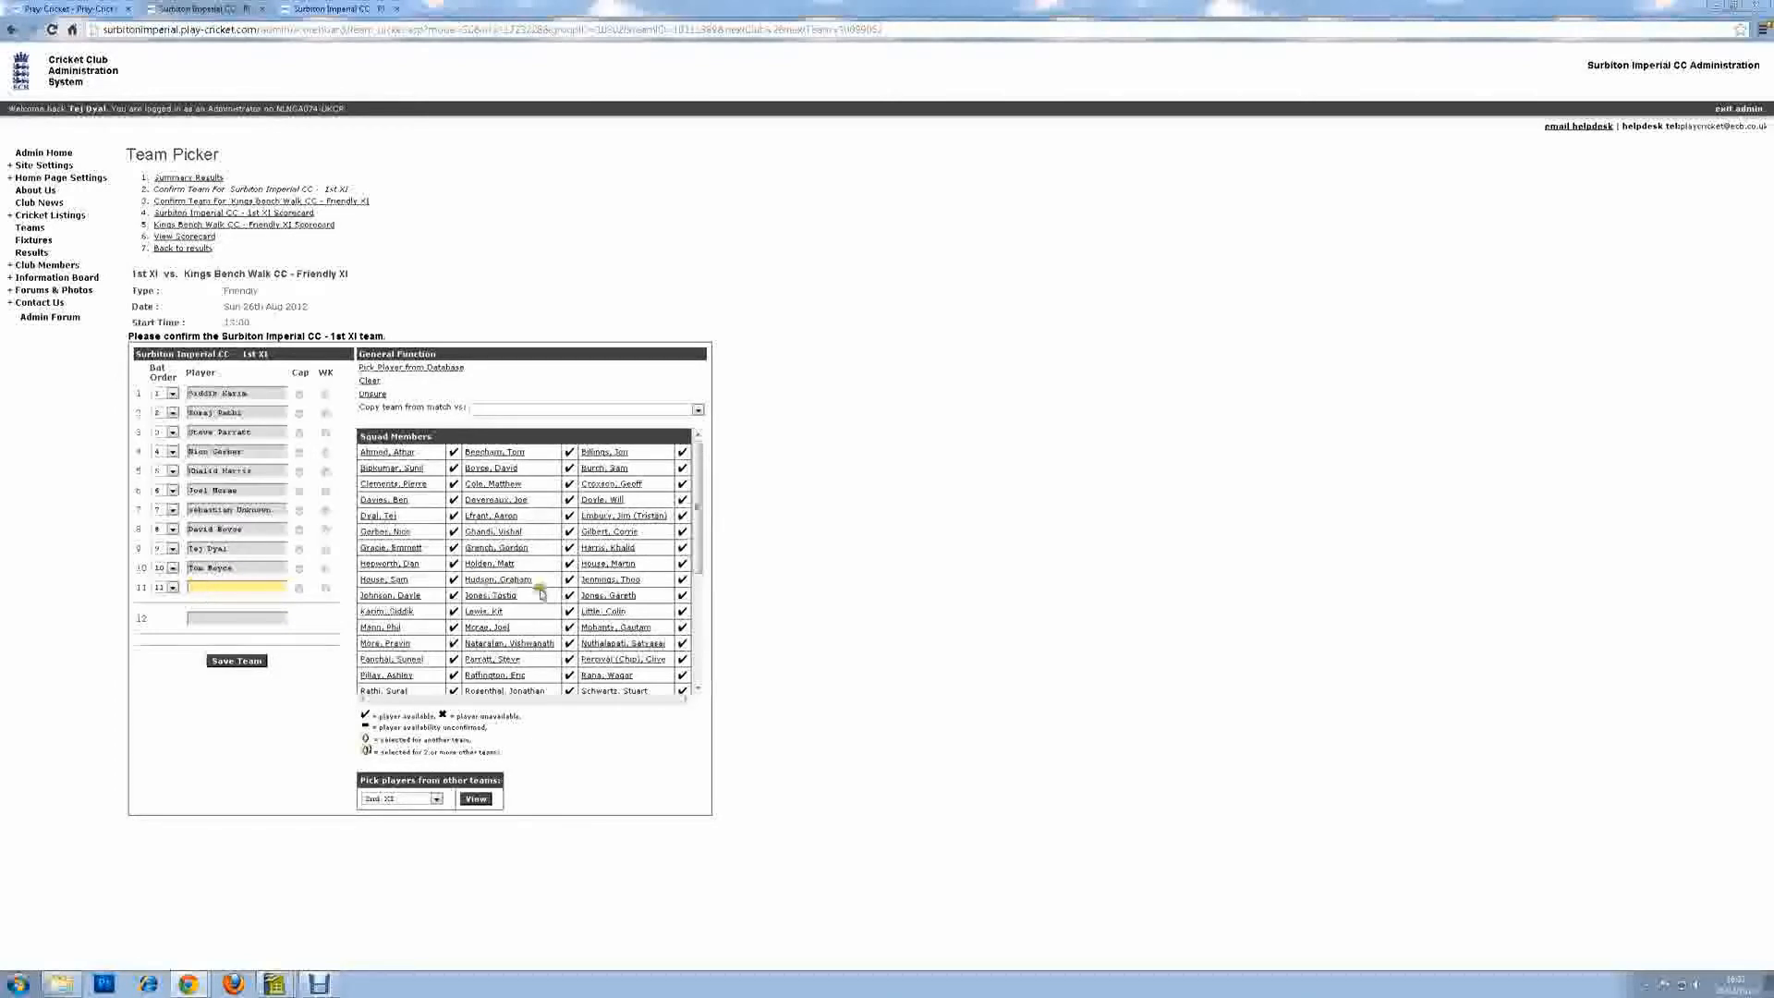
mouse_move(697, 547)
left_mouse_down()
mouse_move(704, 617)
mouse_move(696, 544)
left_mouse_up()
left_click(497, 676)
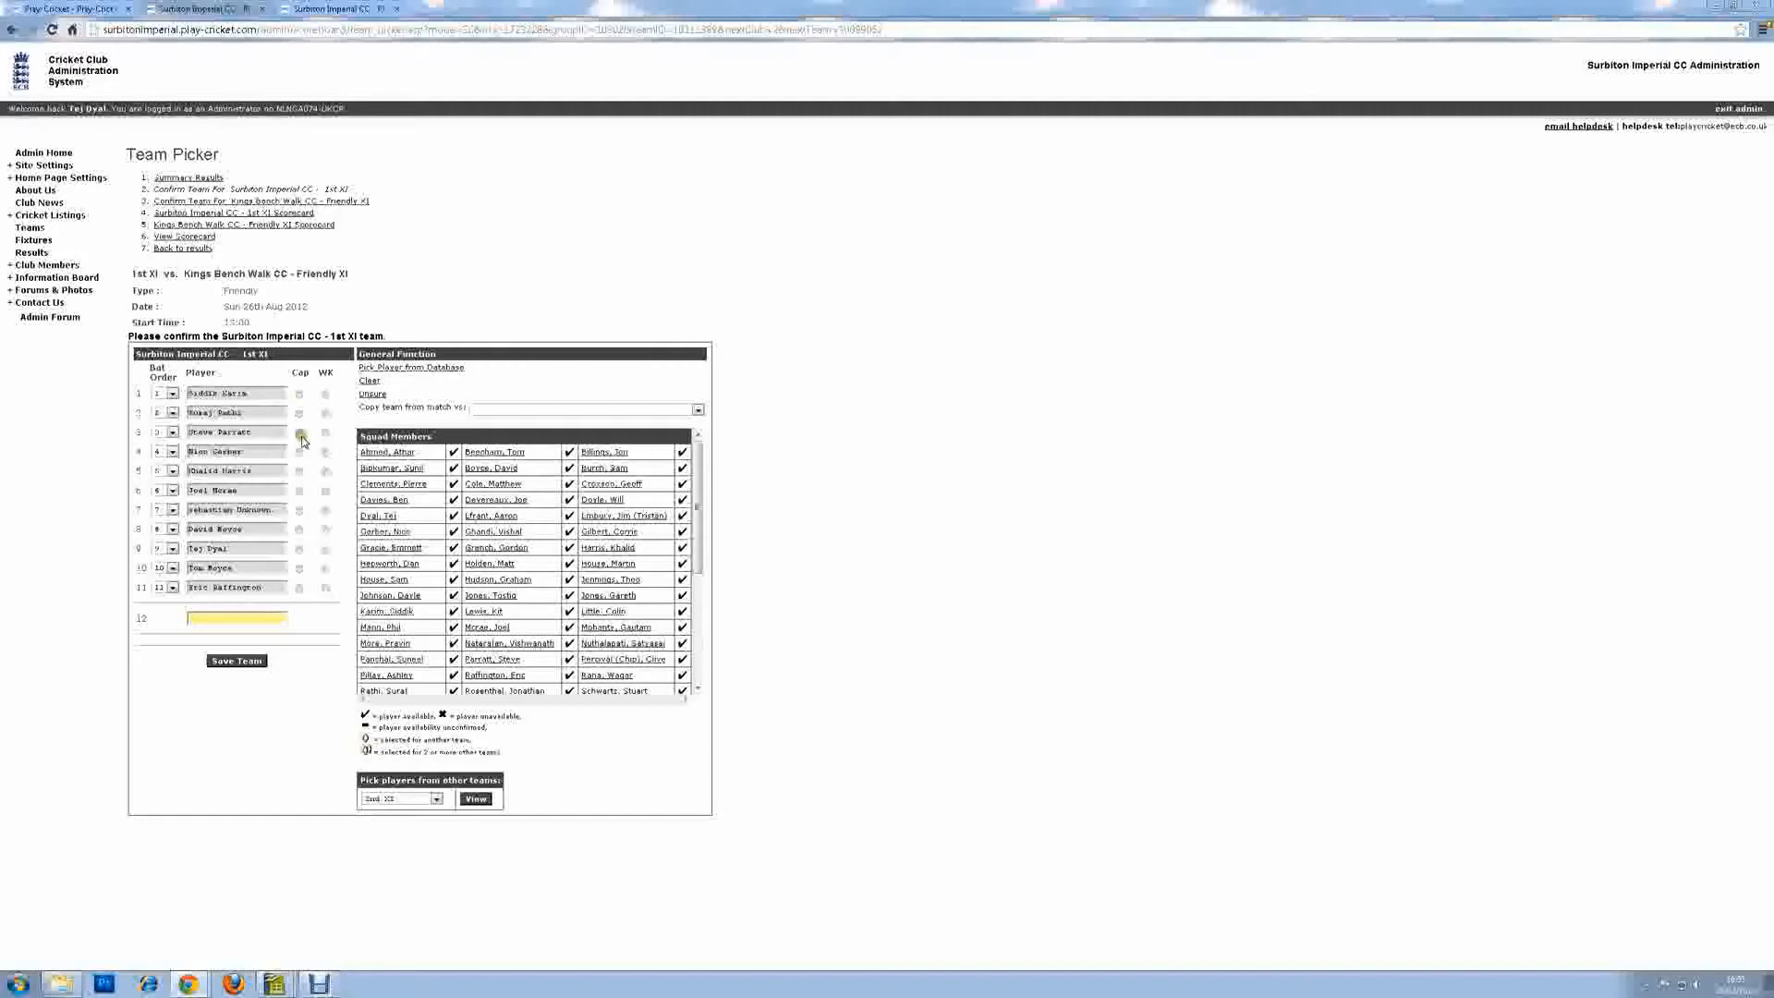
Mark the player at position 8 as captain and the one at position 9 as wicketkeeper, and save the Surbiton Imperial team.
left_click(299, 531)
left_click(325, 551)
left_click(243, 666)
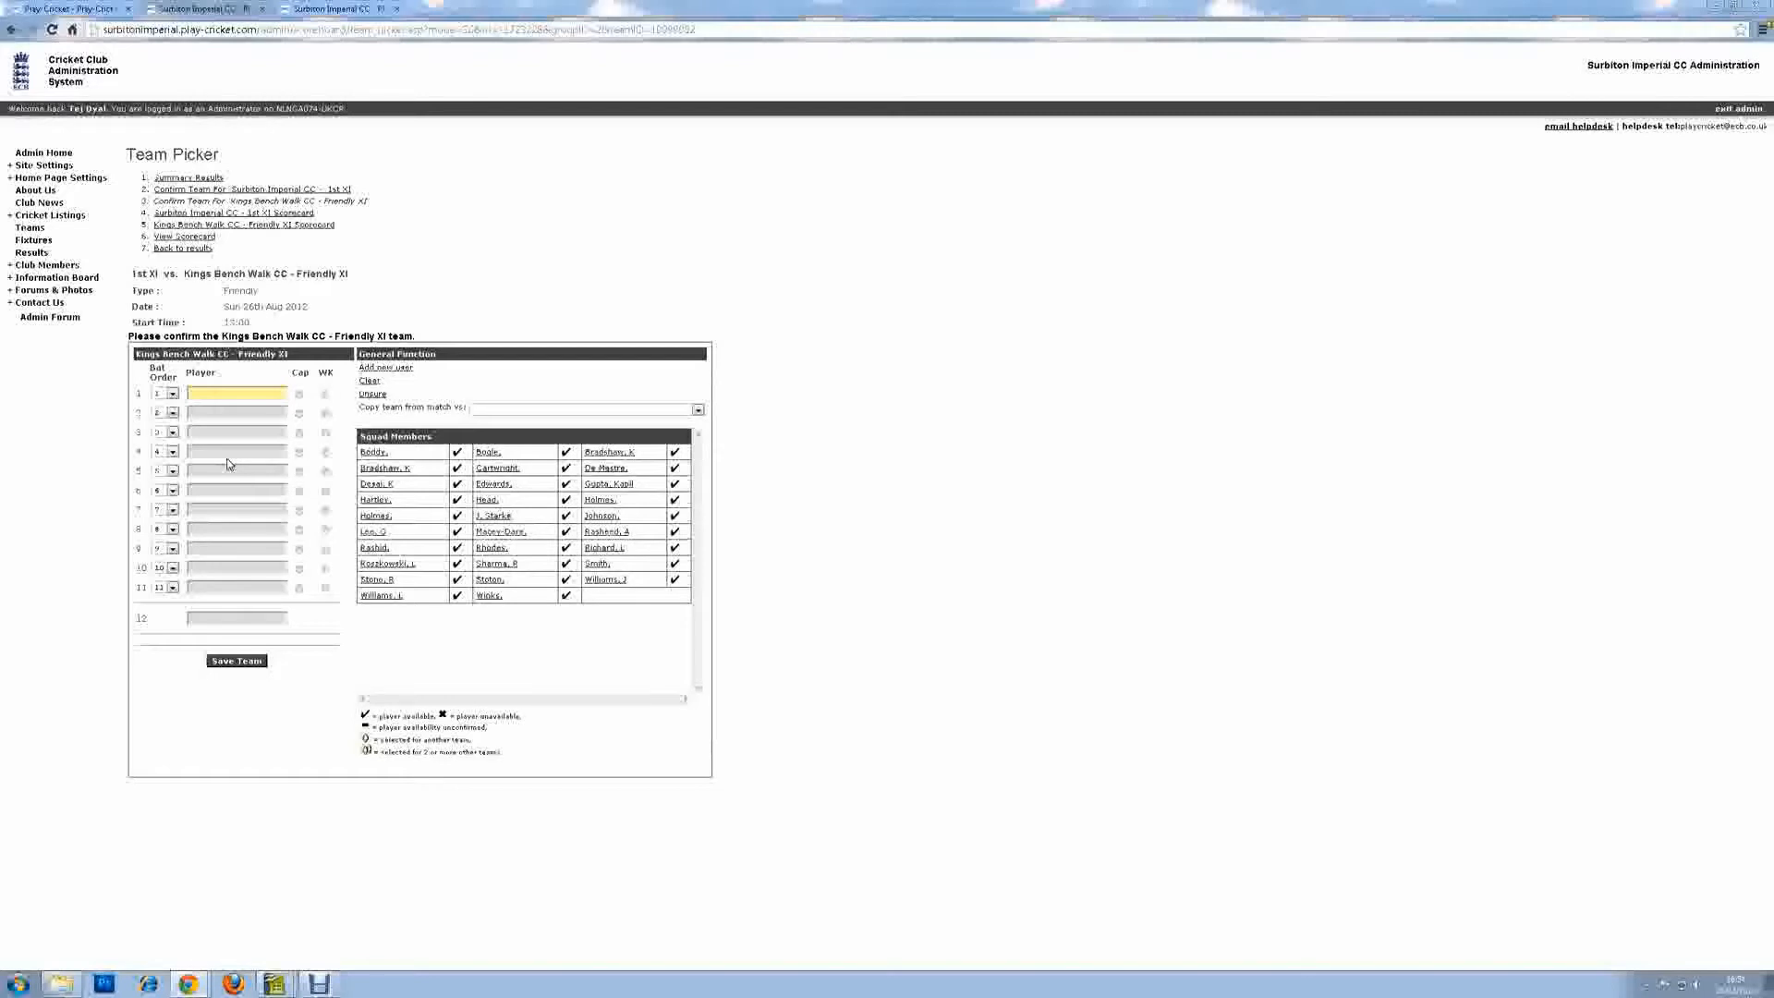
Fill all eleven batting positions of the Kings Bench Walk CC Friendly XI with Unsure.
left_click(362, 395)
left_click(192, 435)
left_click(500, 397)
left_click(250, 397)
left_click(370, 397)
left_click(370, 397)
left_click(370, 398)
left_click(369, 397)
left_click(369, 397)
left_click(370, 398)
left_click(370, 397)
left_click(370, 398)
left_click(369, 397)
left_click(369, 397)
left_click(369, 397)
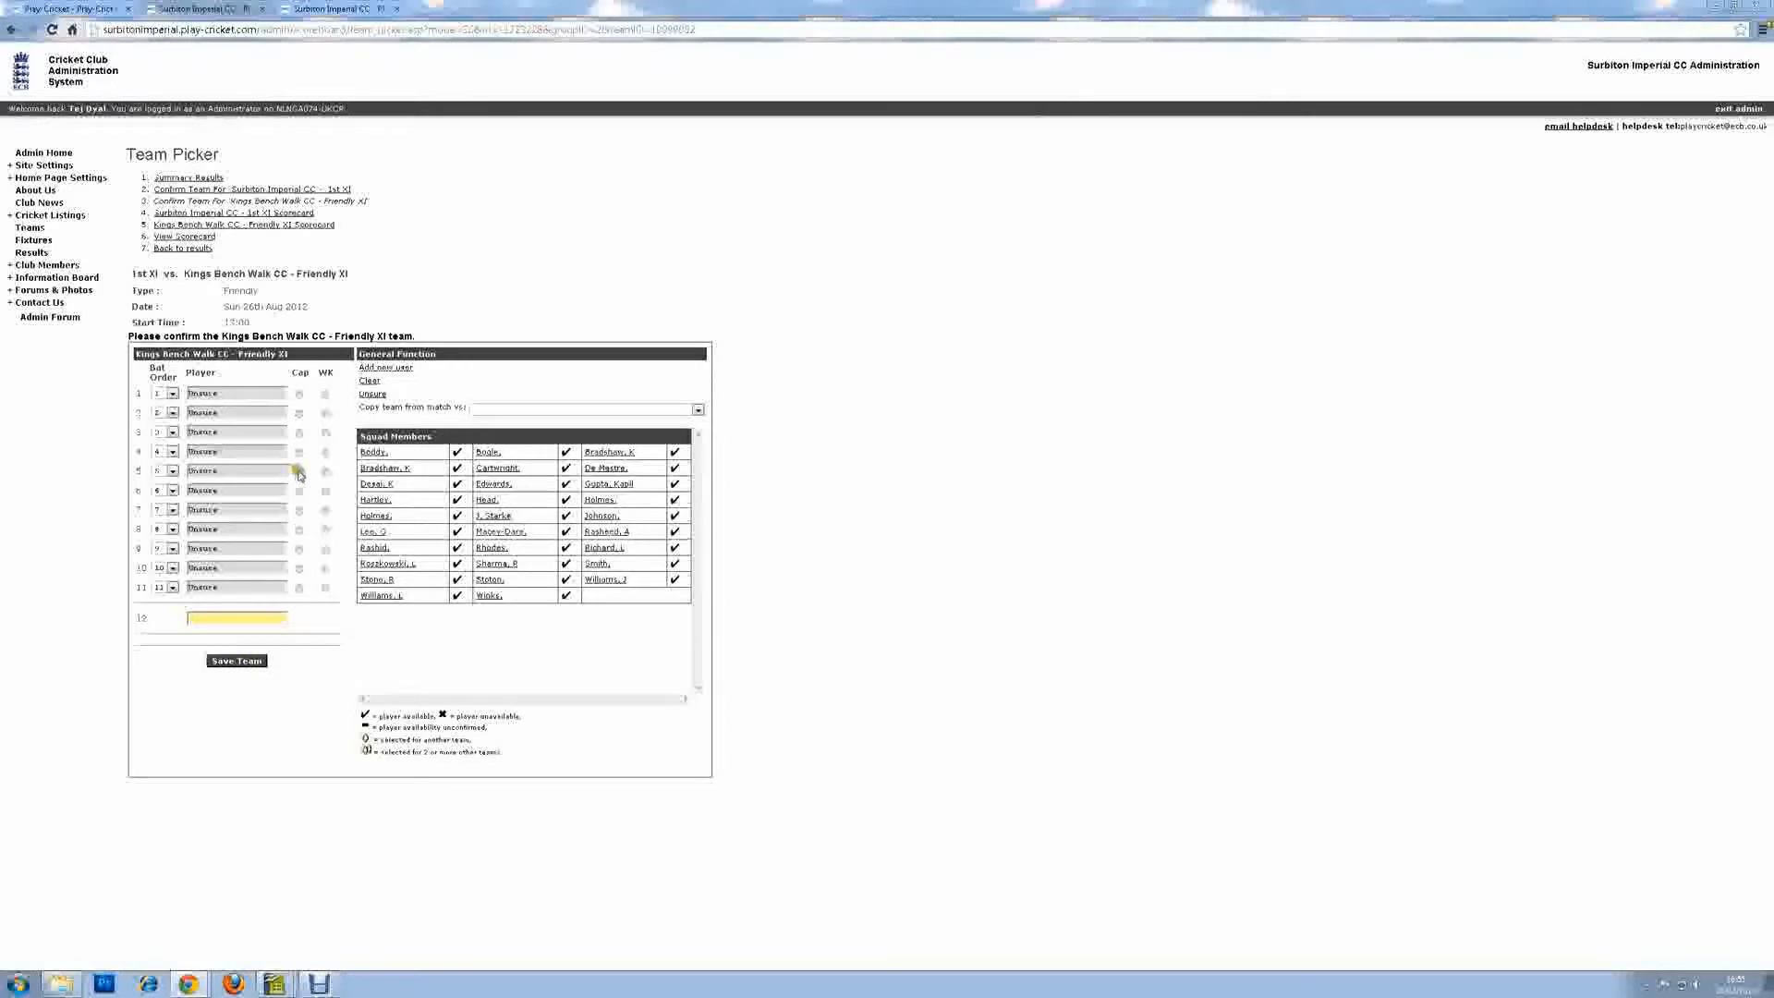
Mark position 1 as captain and position 2 as wicketkeeper for Kings Bench Walk CC, and save the team.
left_click(299, 395)
left_click(326, 414)
left_click(238, 662)
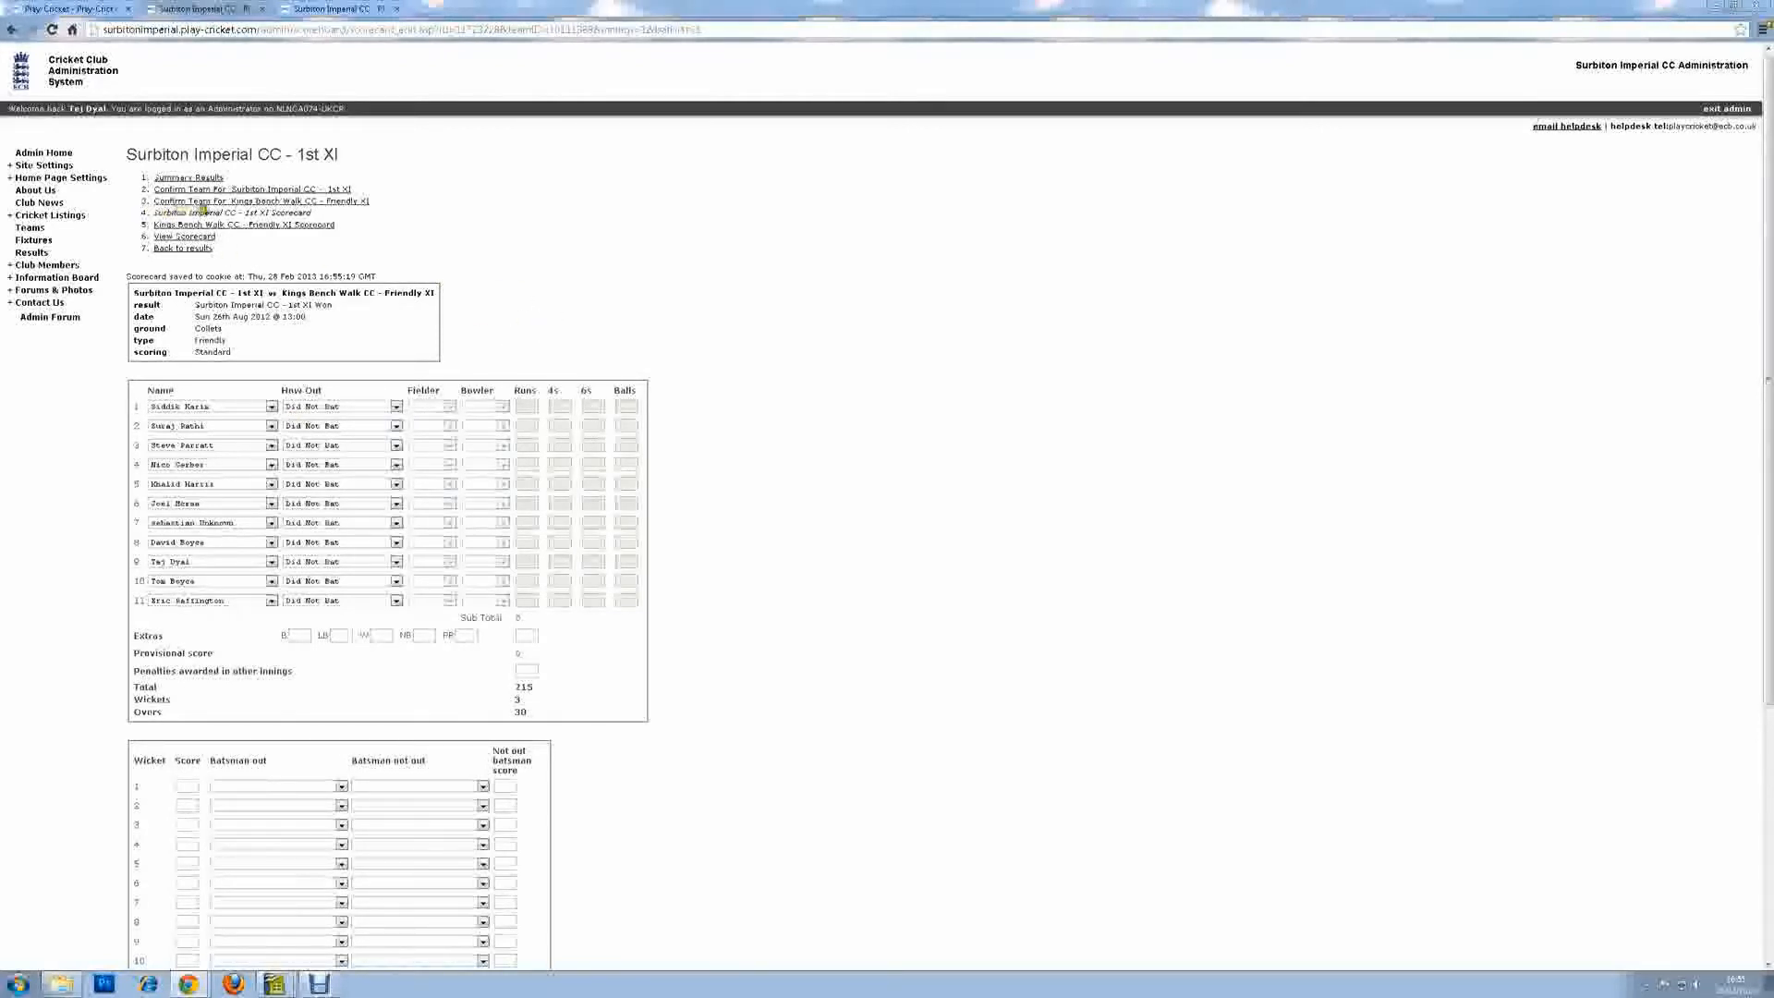
On the Surbiton Imperial 1st XI scorecard, set the dismissals of batters 1 and 2 to Caught, 3 to Bowled and 4 to Not Out.
scroll(440, 508, "down", 3)
scroll(441, 509, "up", 3)
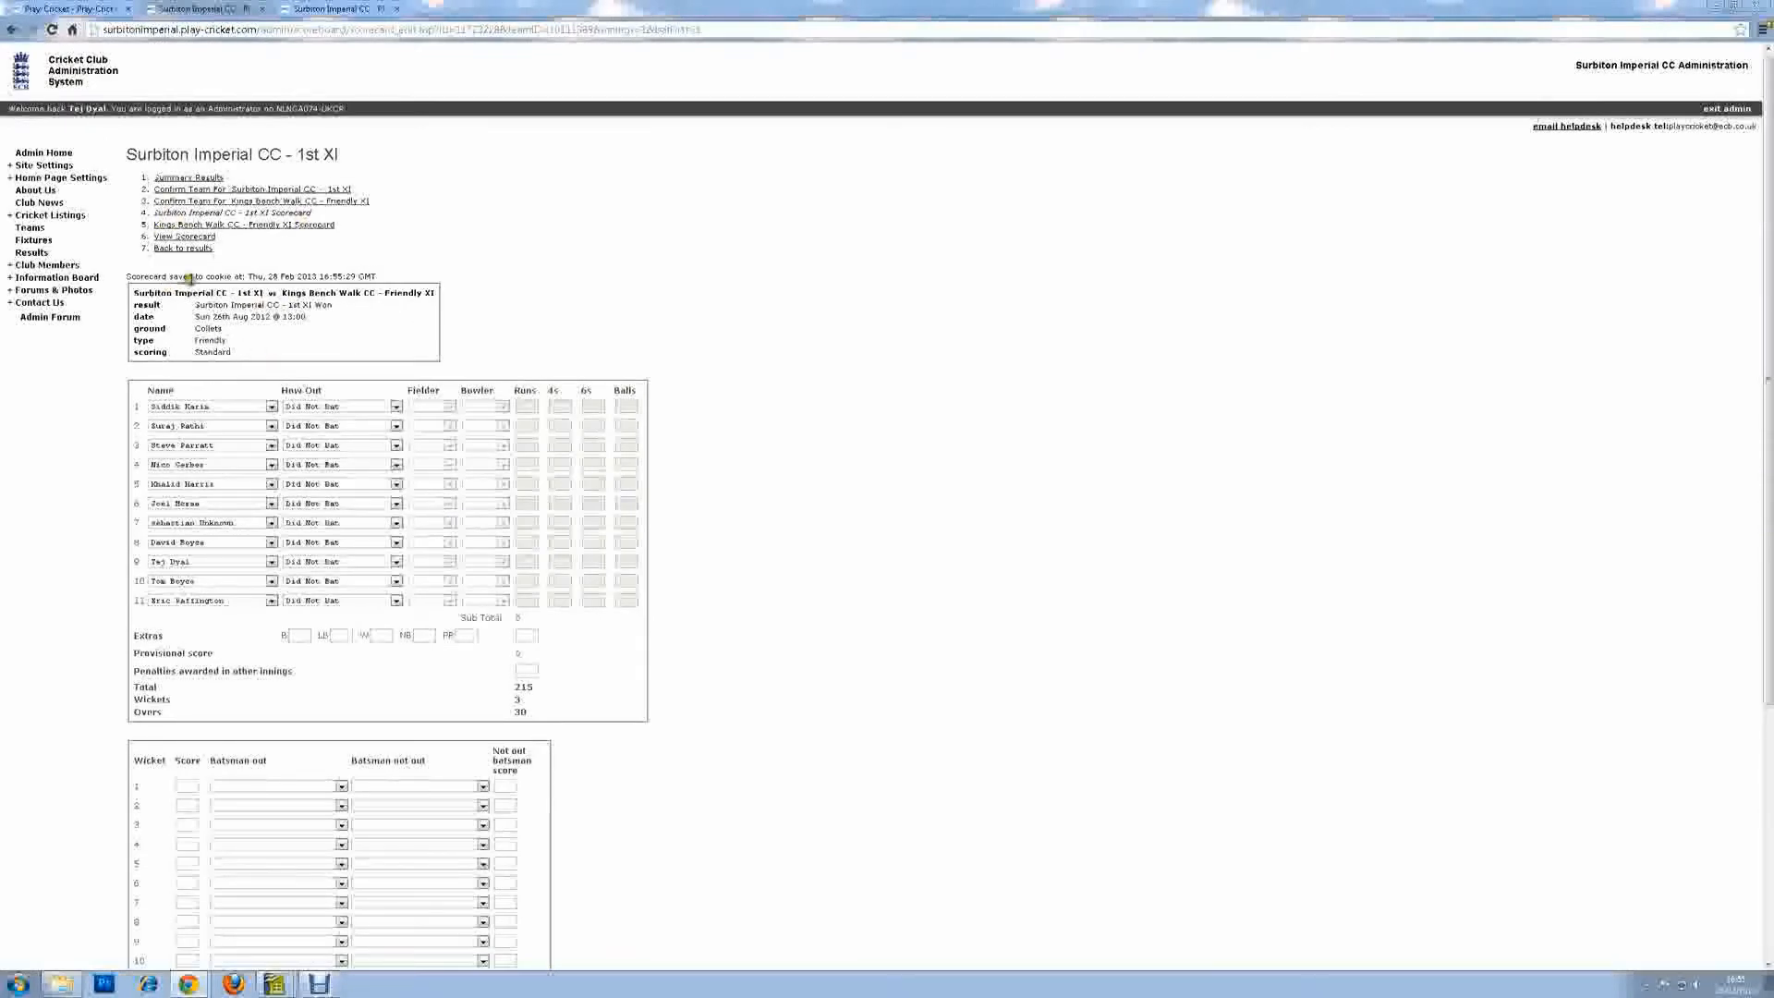
scroll(383, 675, "down", 4)
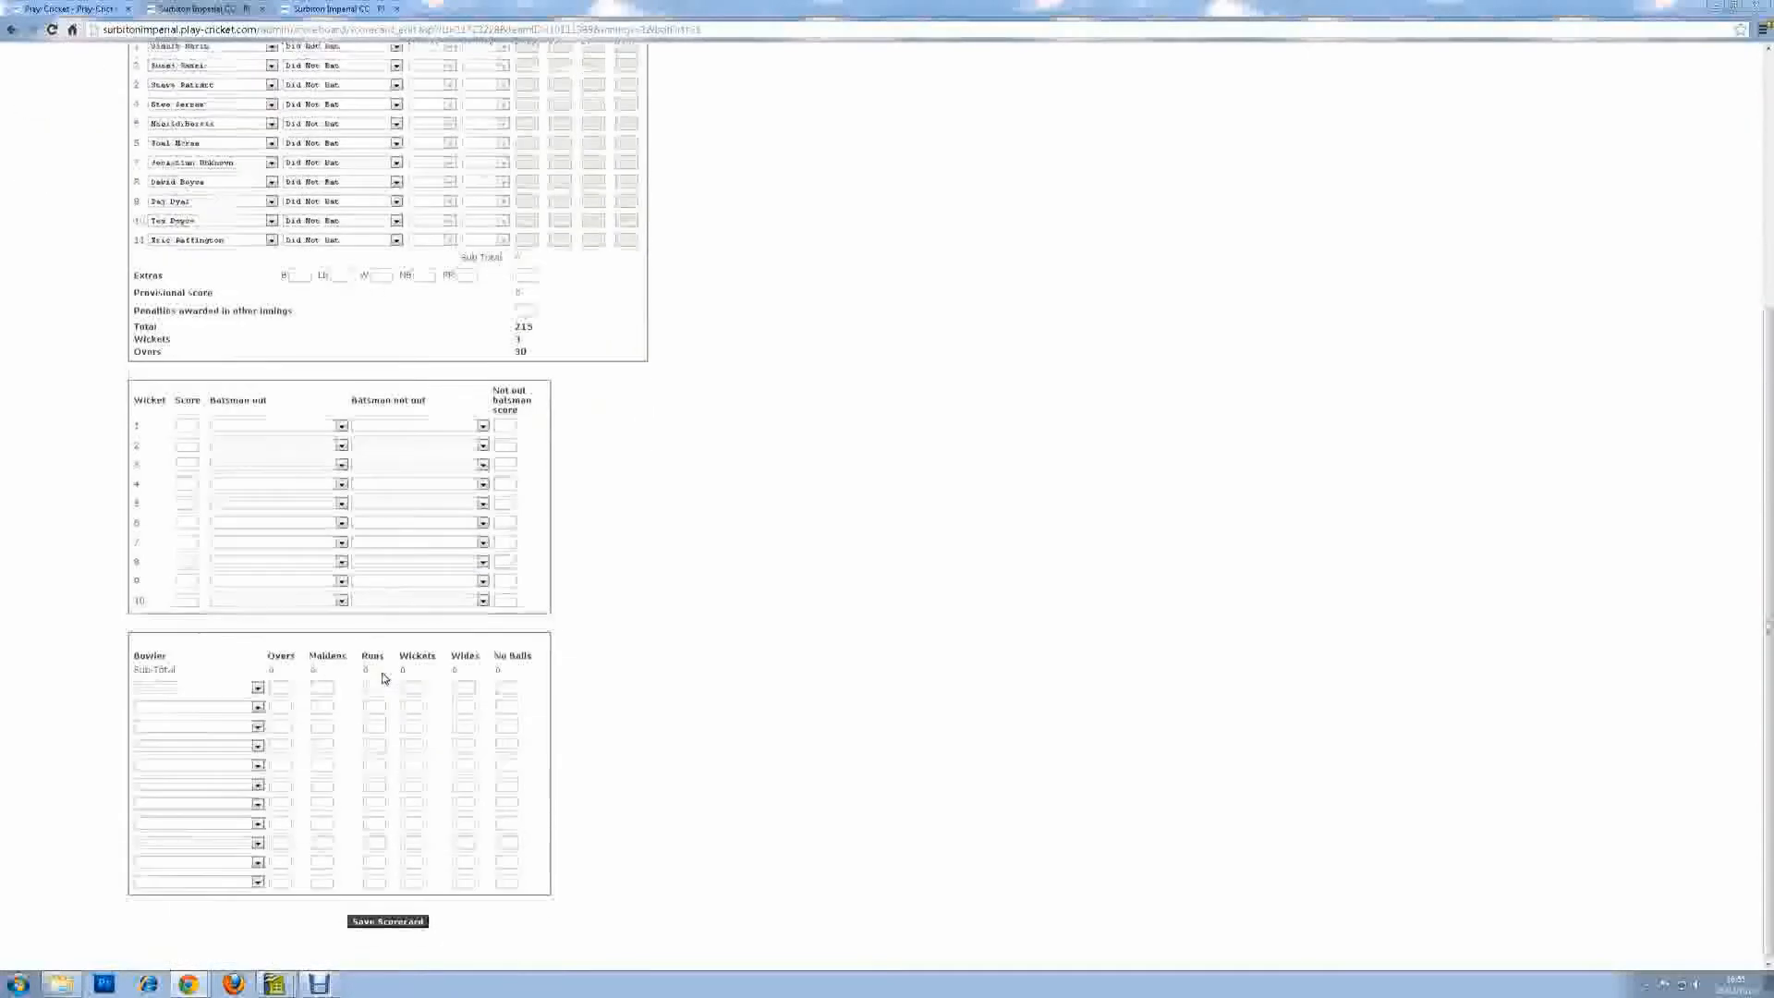
scroll(383, 675, "up", 4)
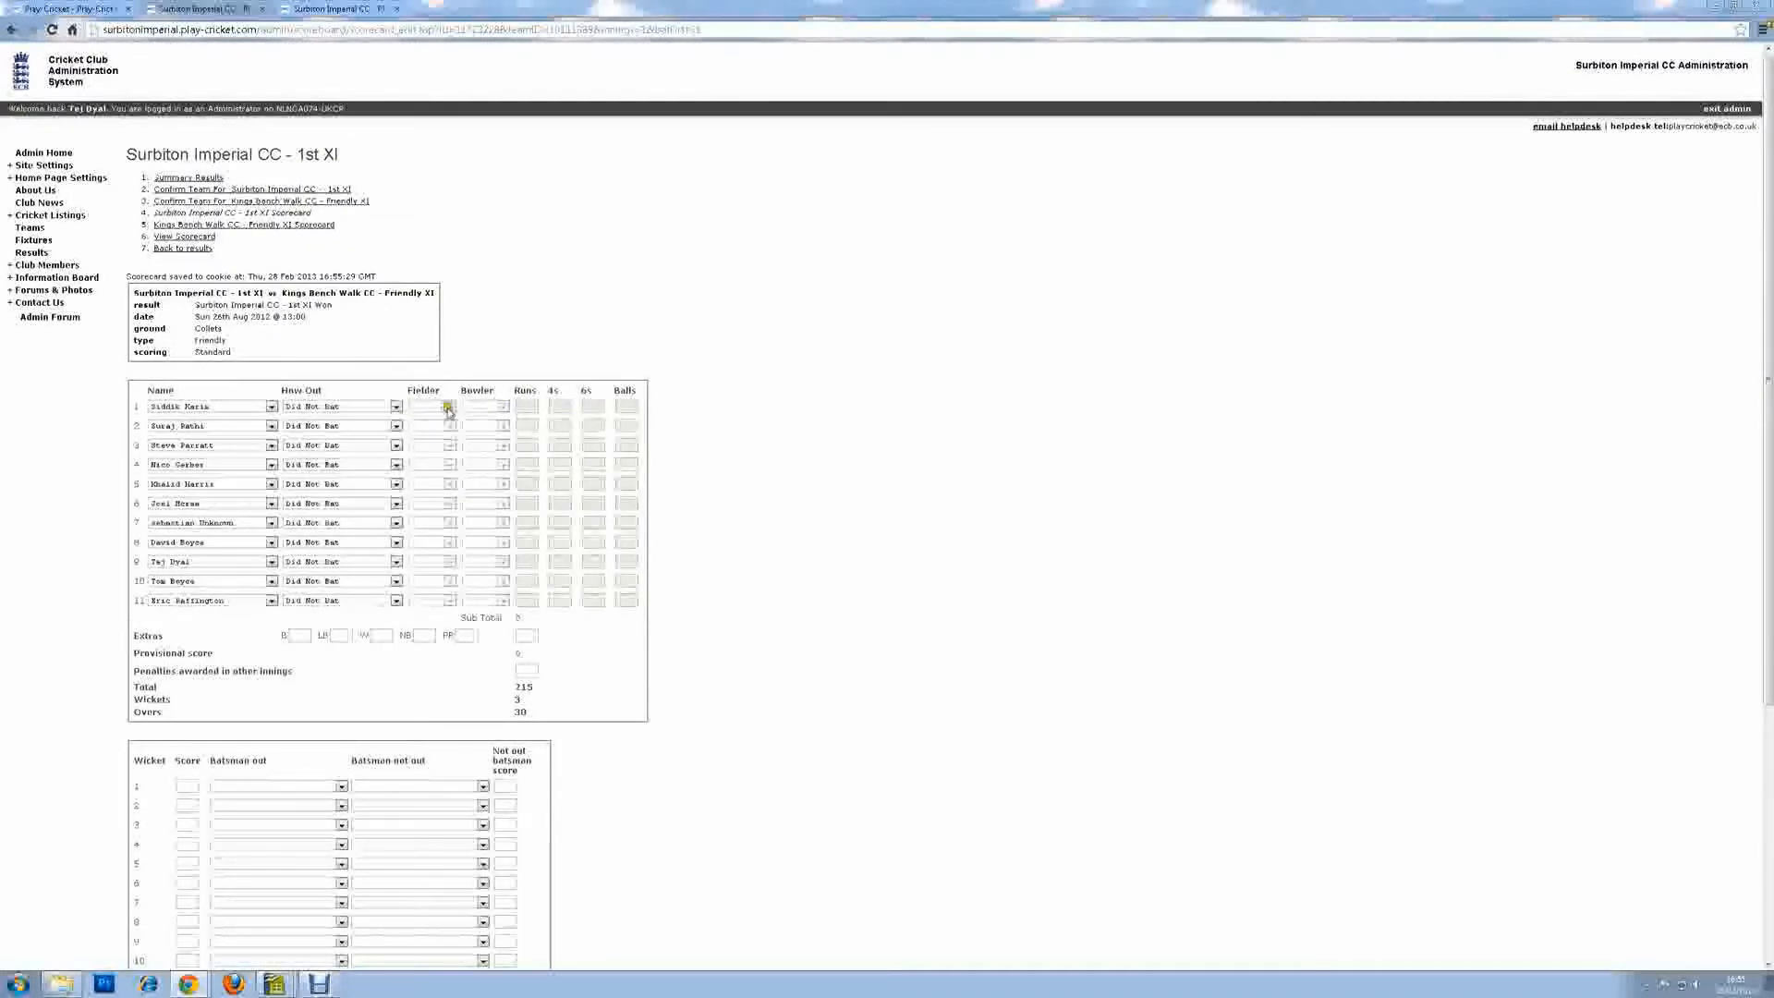
left_click(329, 410)
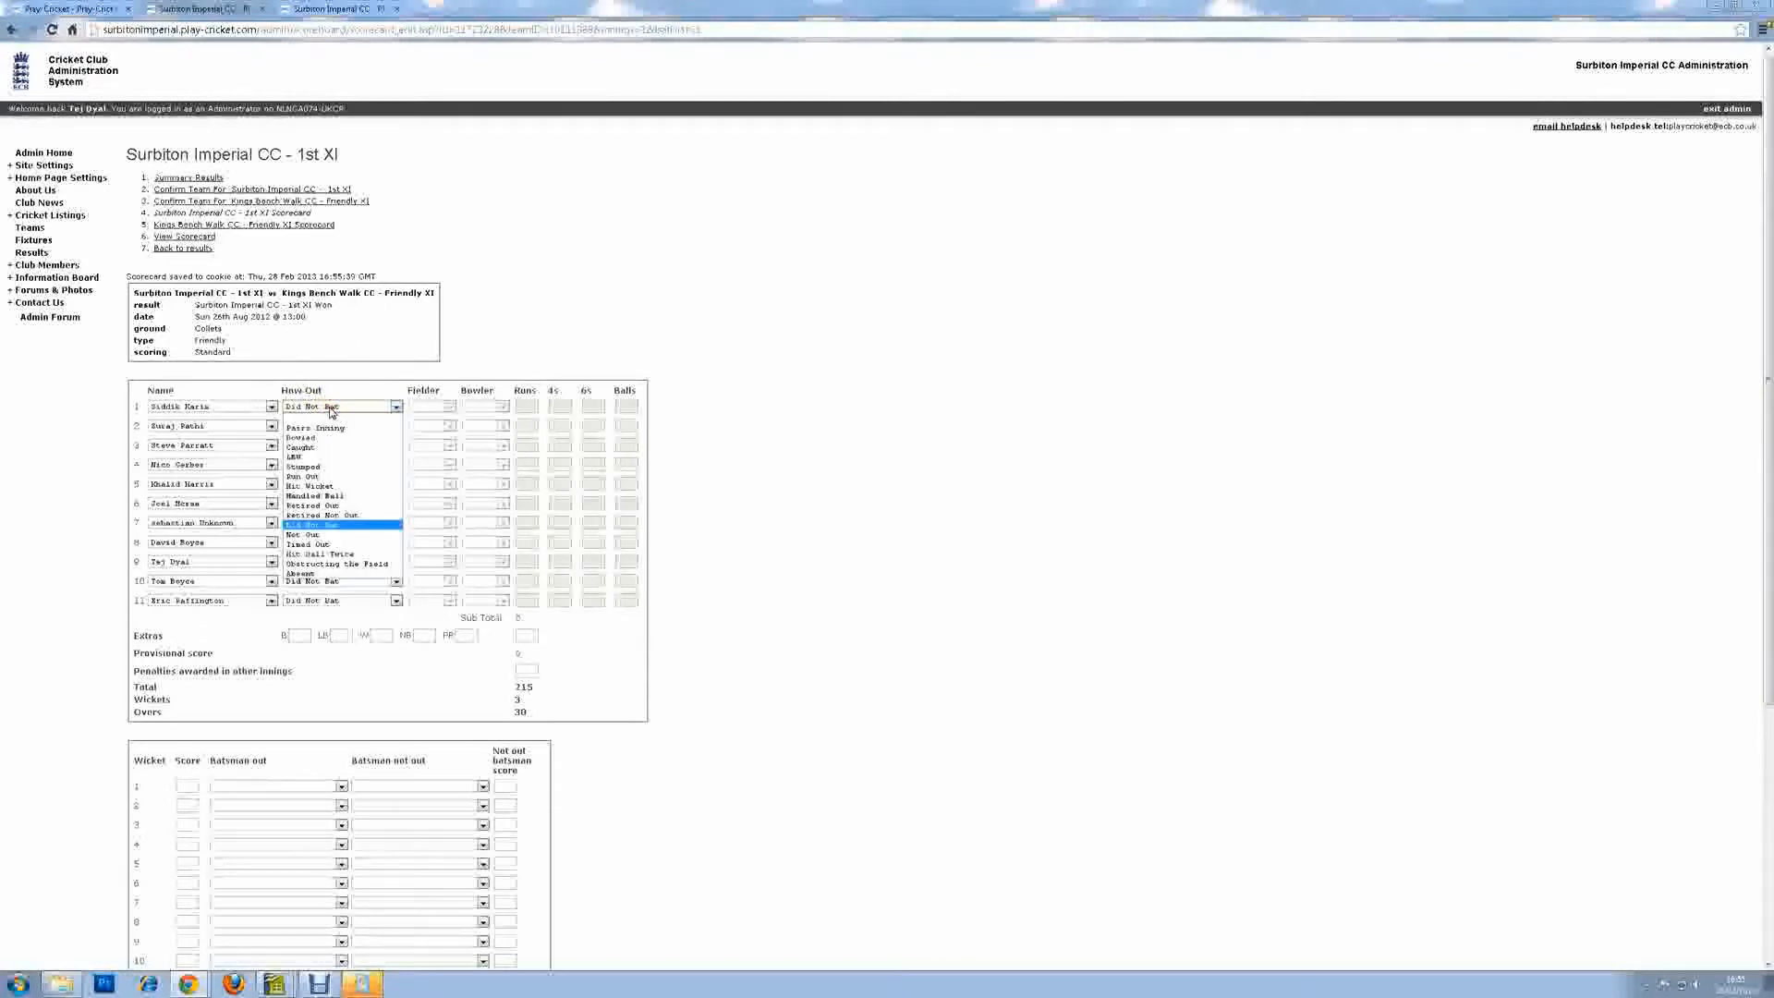
left_click(329, 447)
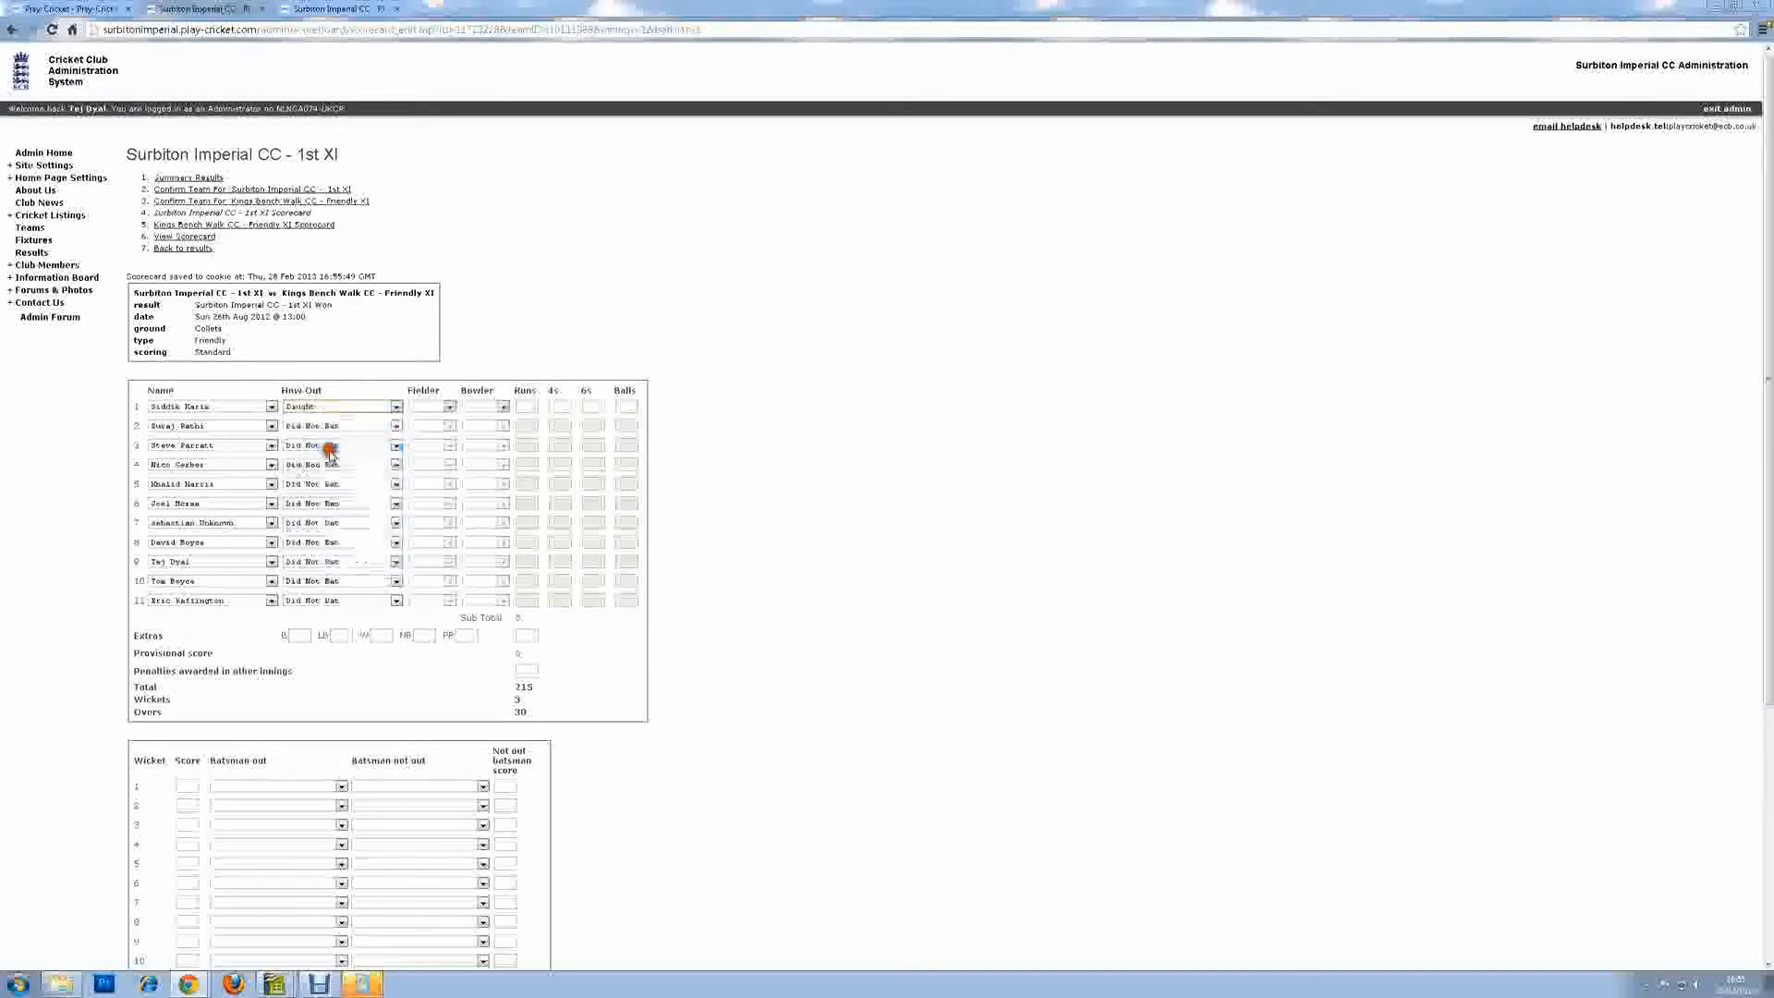
left_click(338, 426)
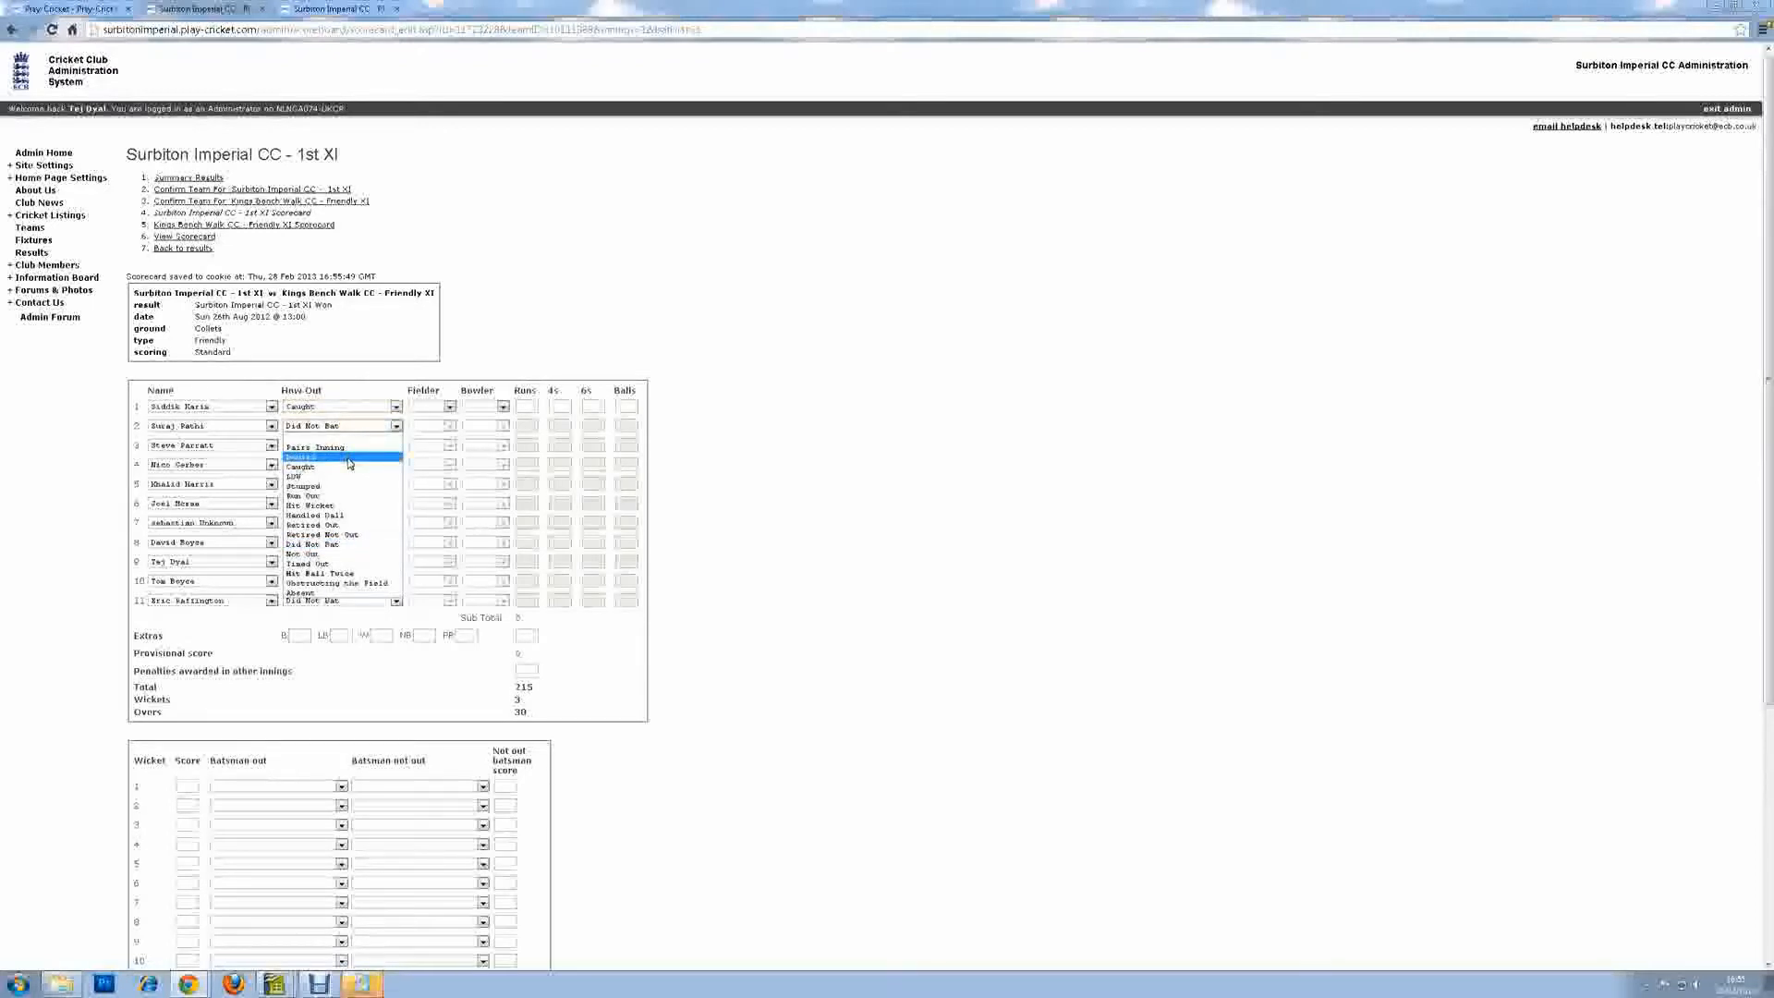
left_click(349, 467)
left_click(352, 447)
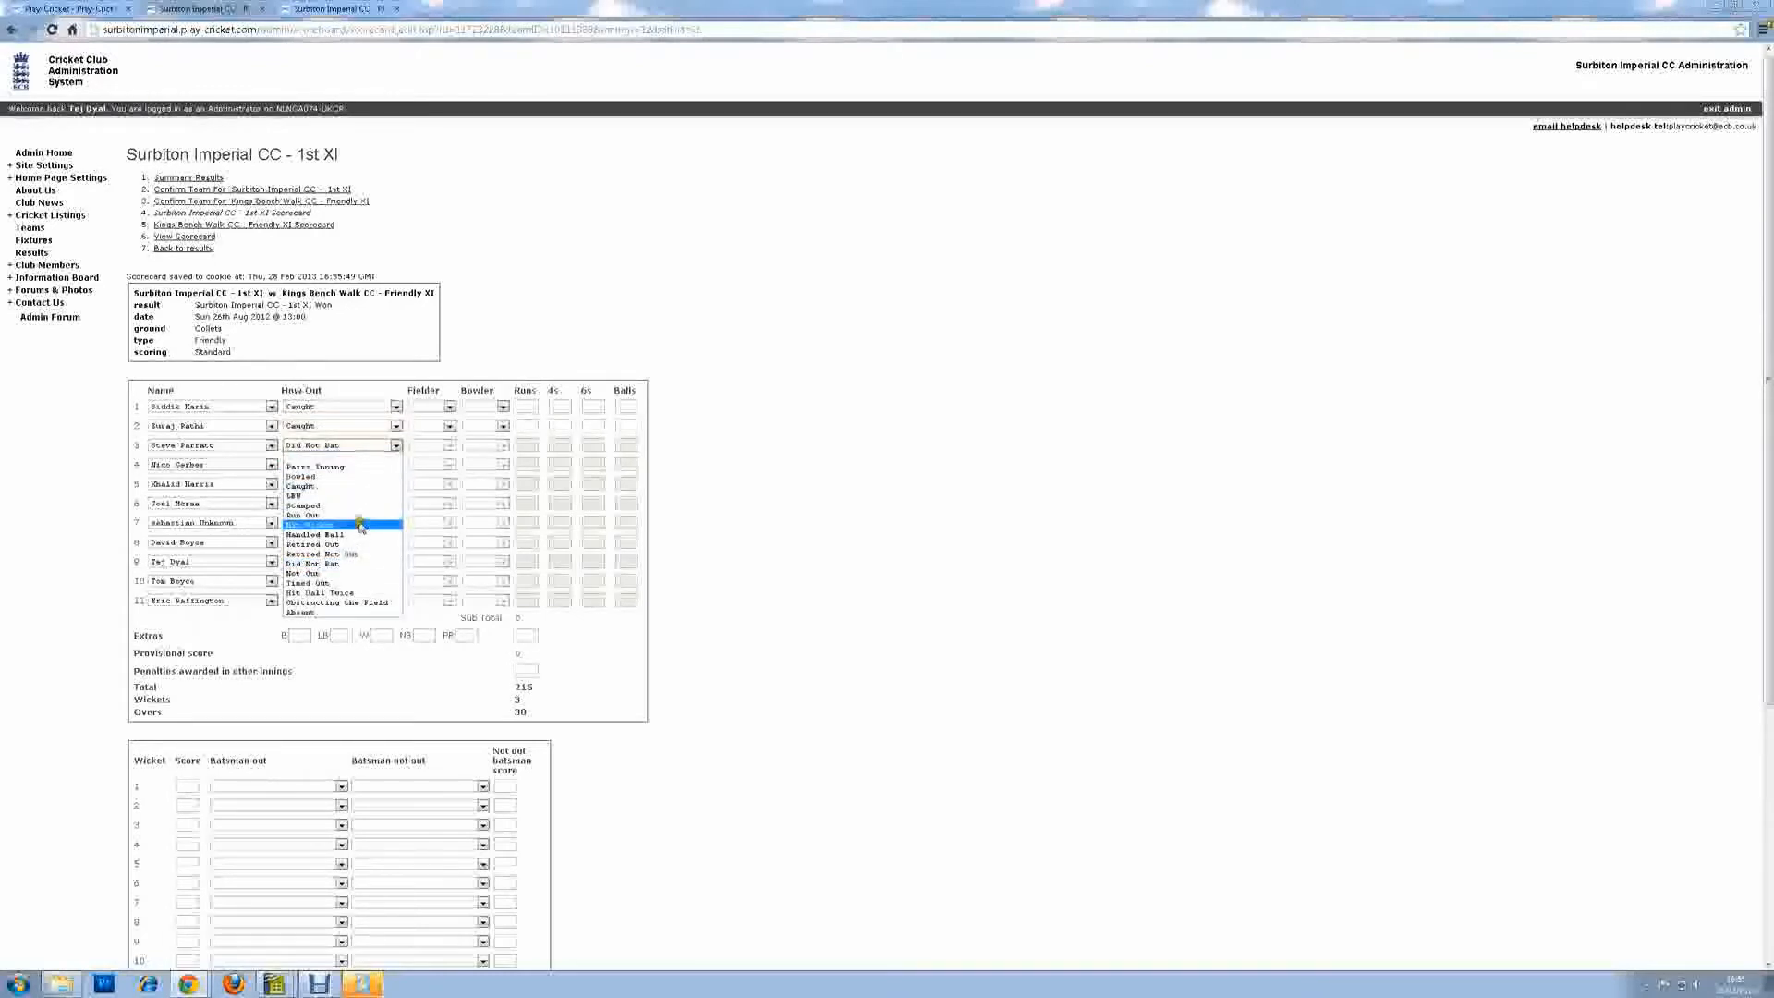
left_click(333, 478)
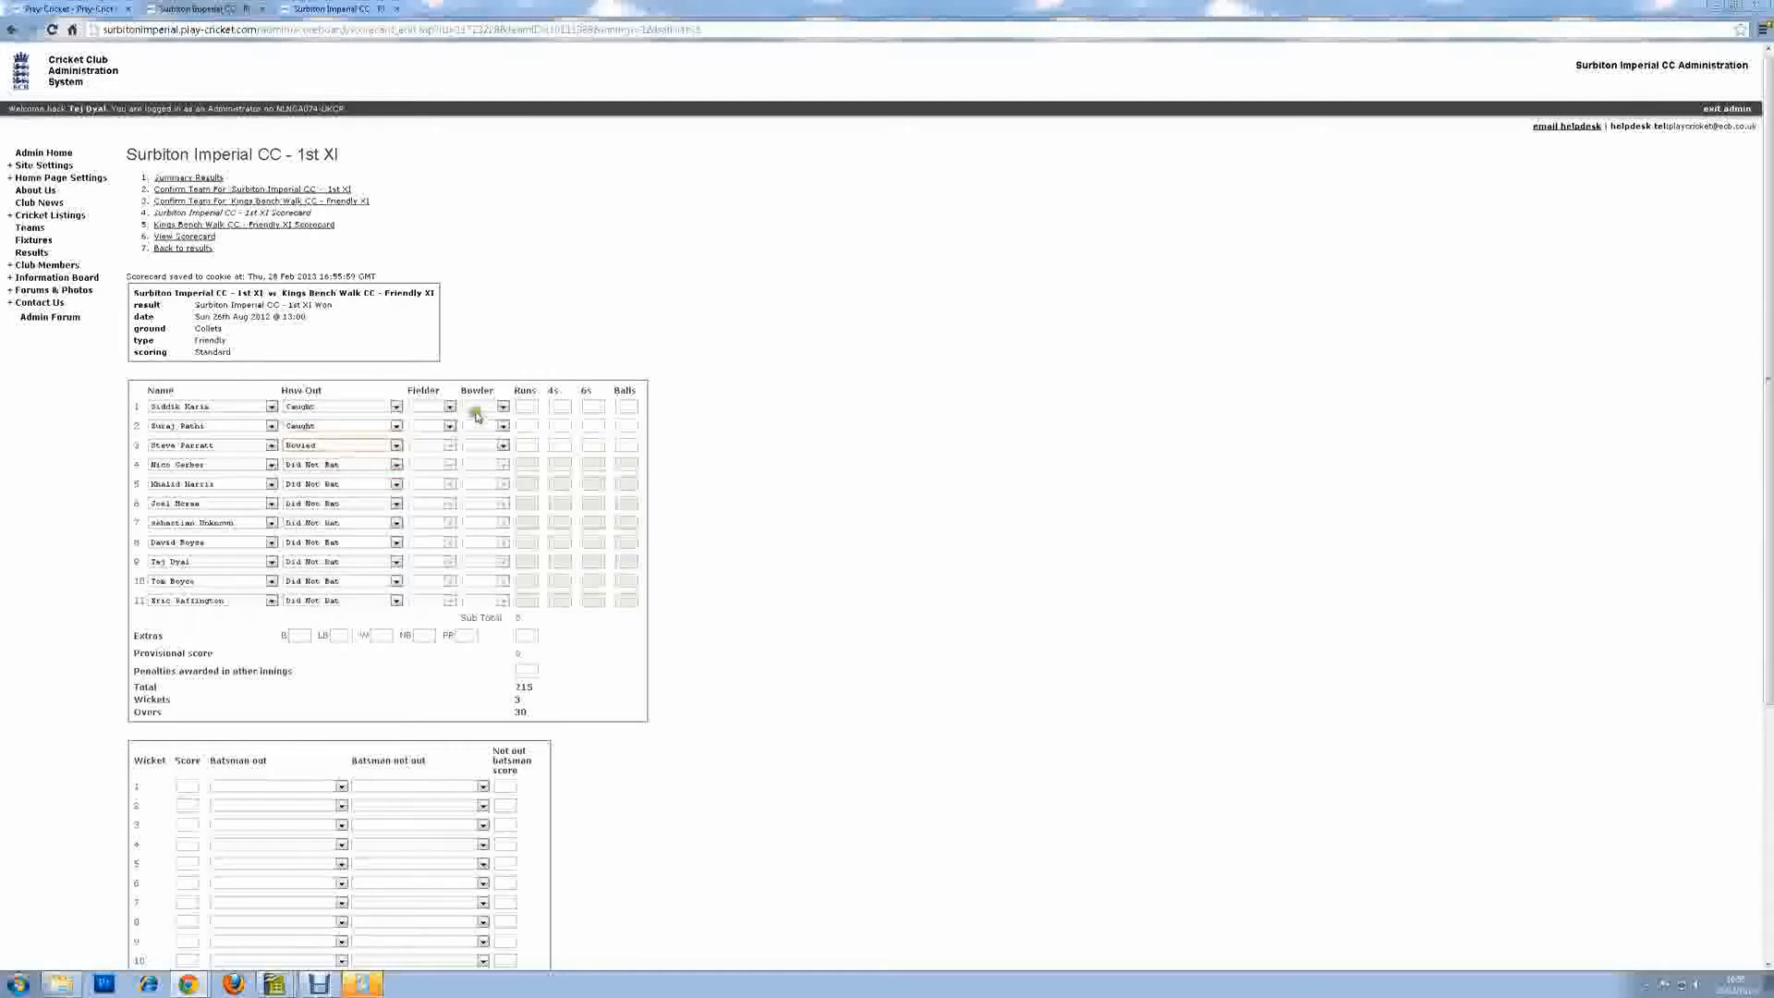
left_click(353, 467)
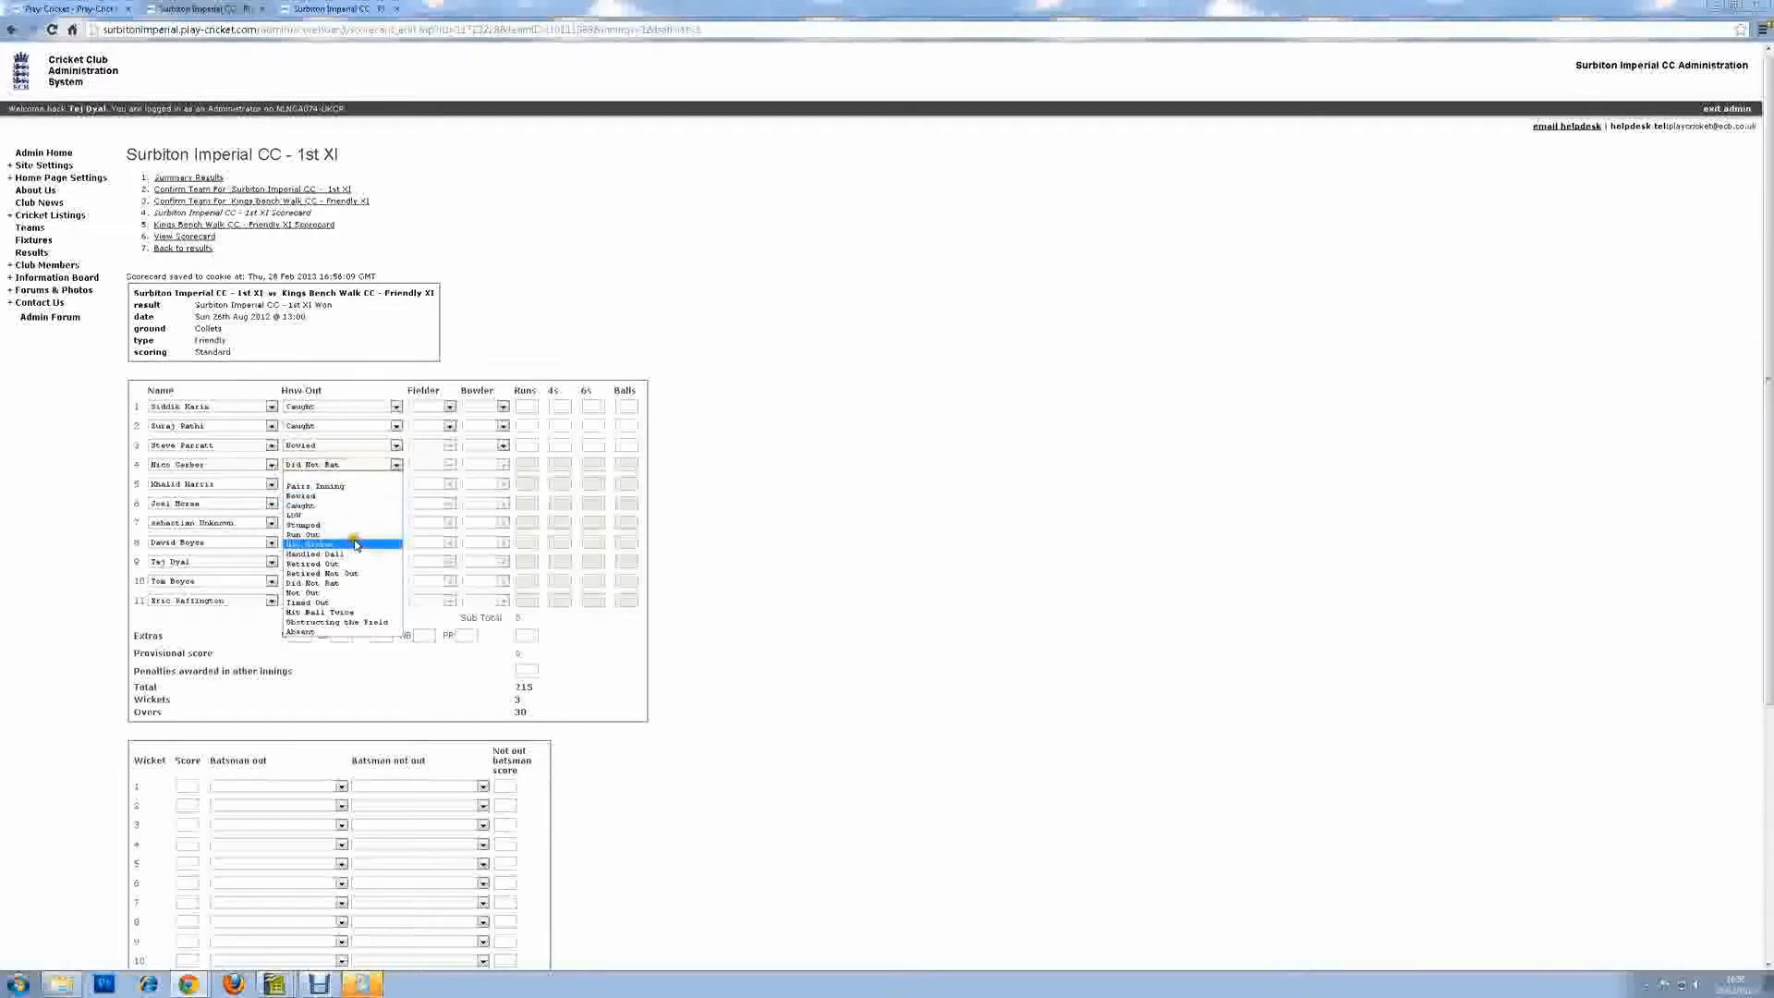
left_click(338, 593)
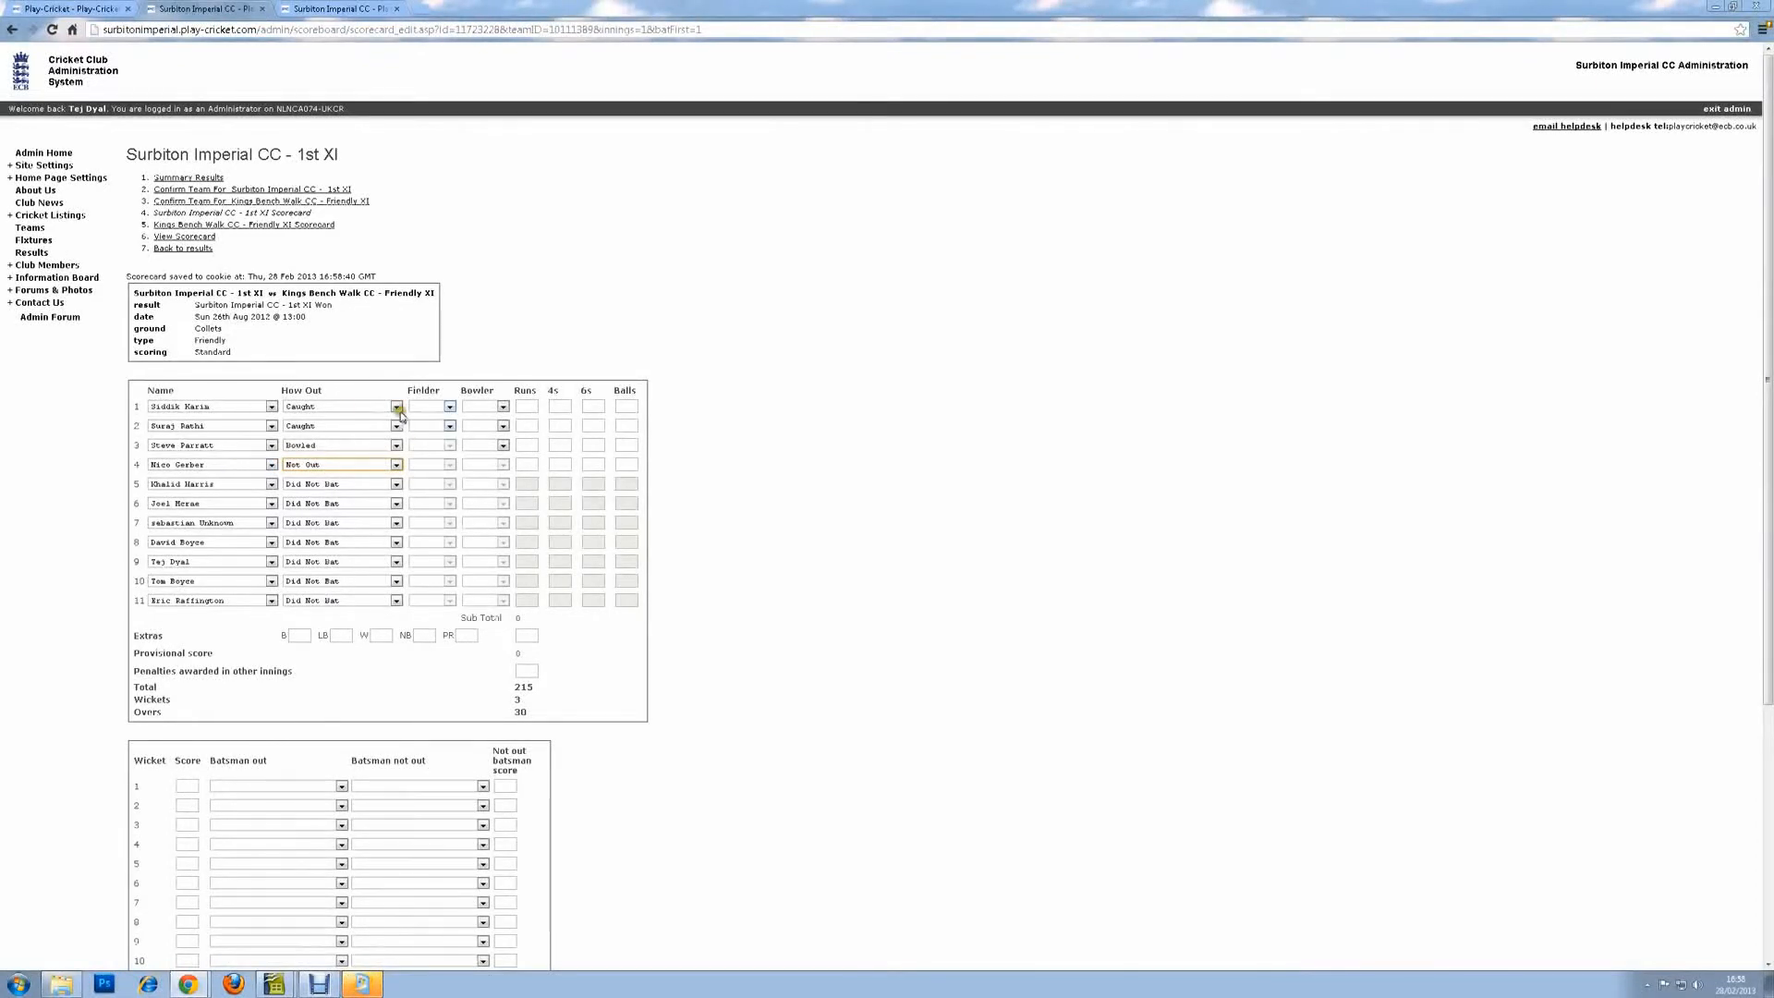
Set the bowler to Unsure for the first three batters' dismissals.
left_click(428, 408)
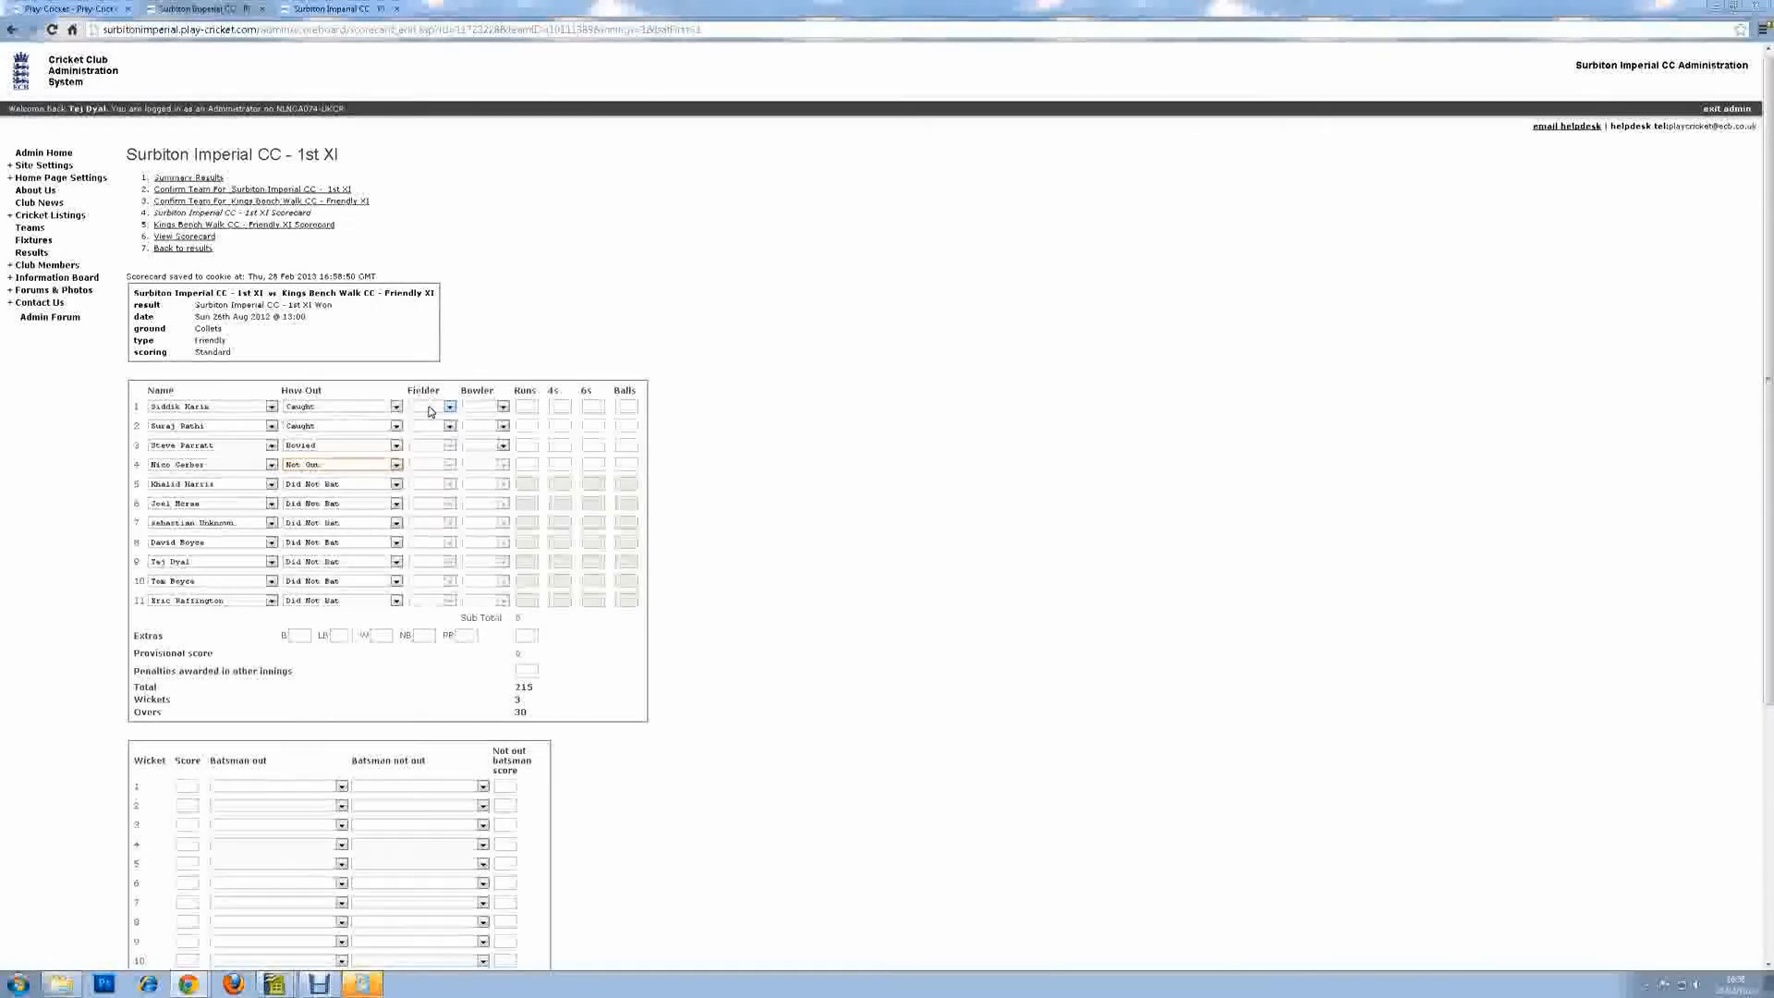
left_click(497, 408)
left_click(497, 408)
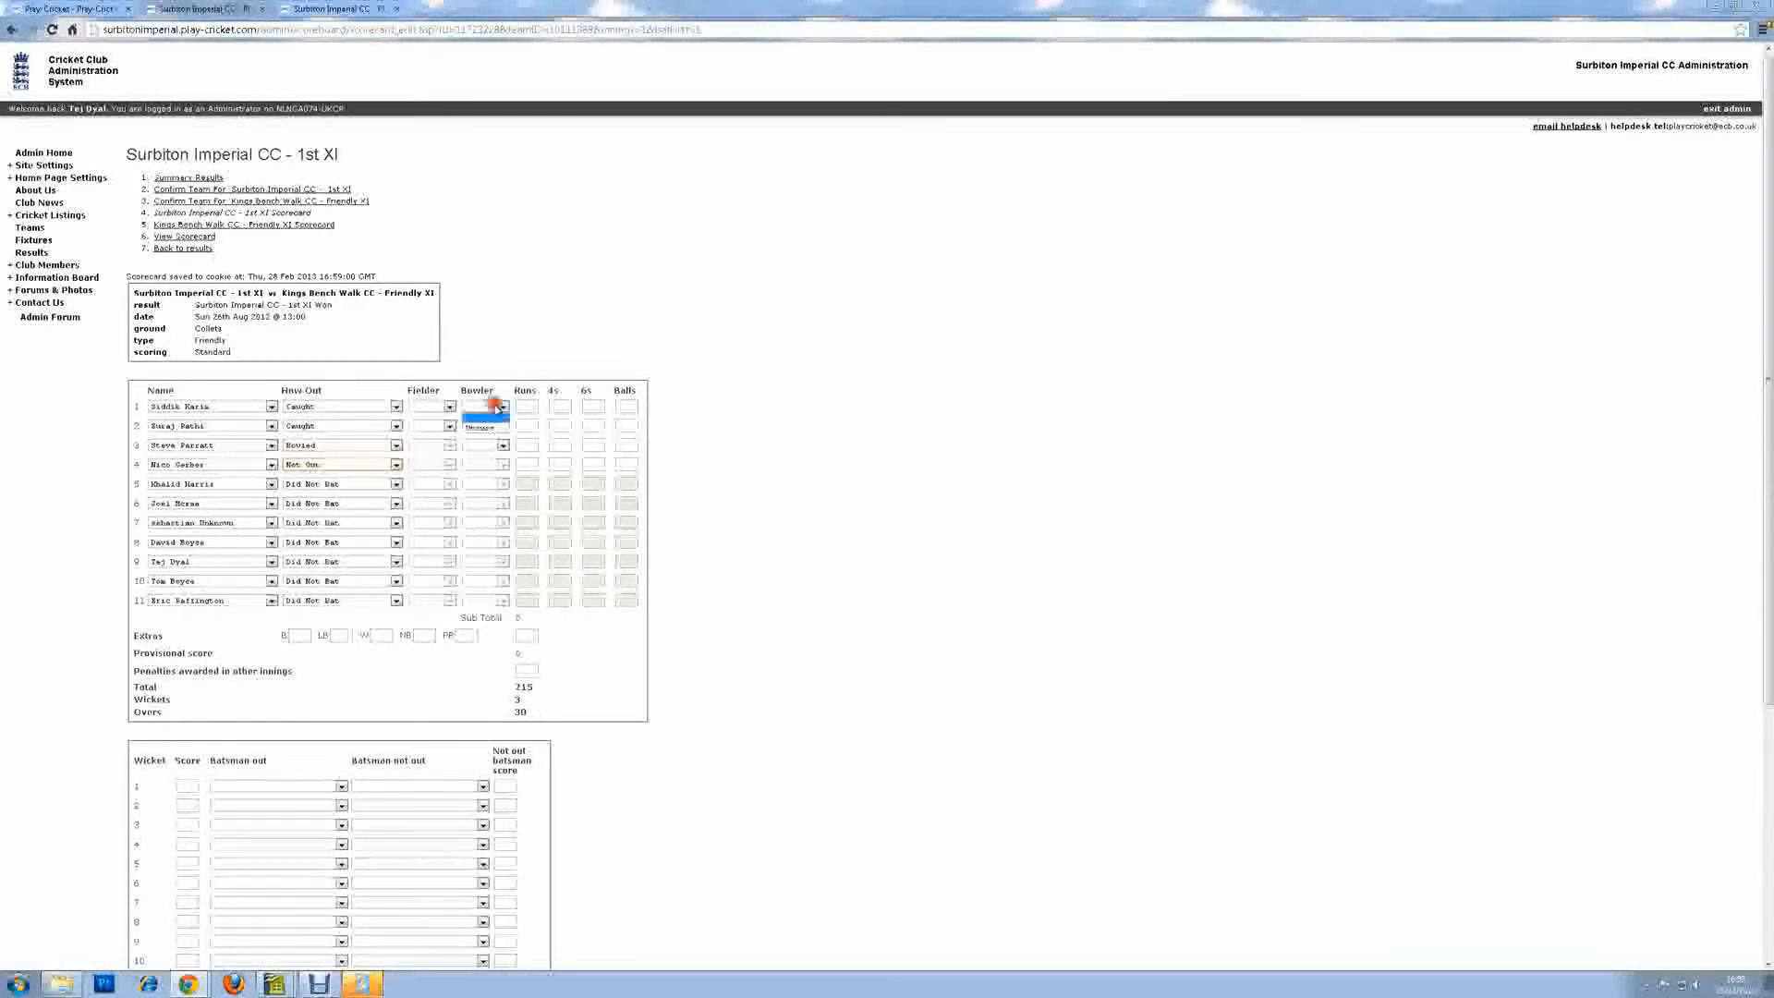
left_click(479, 427)
left_click(499, 426)
left_click(481, 447)
left_click(486, 463)
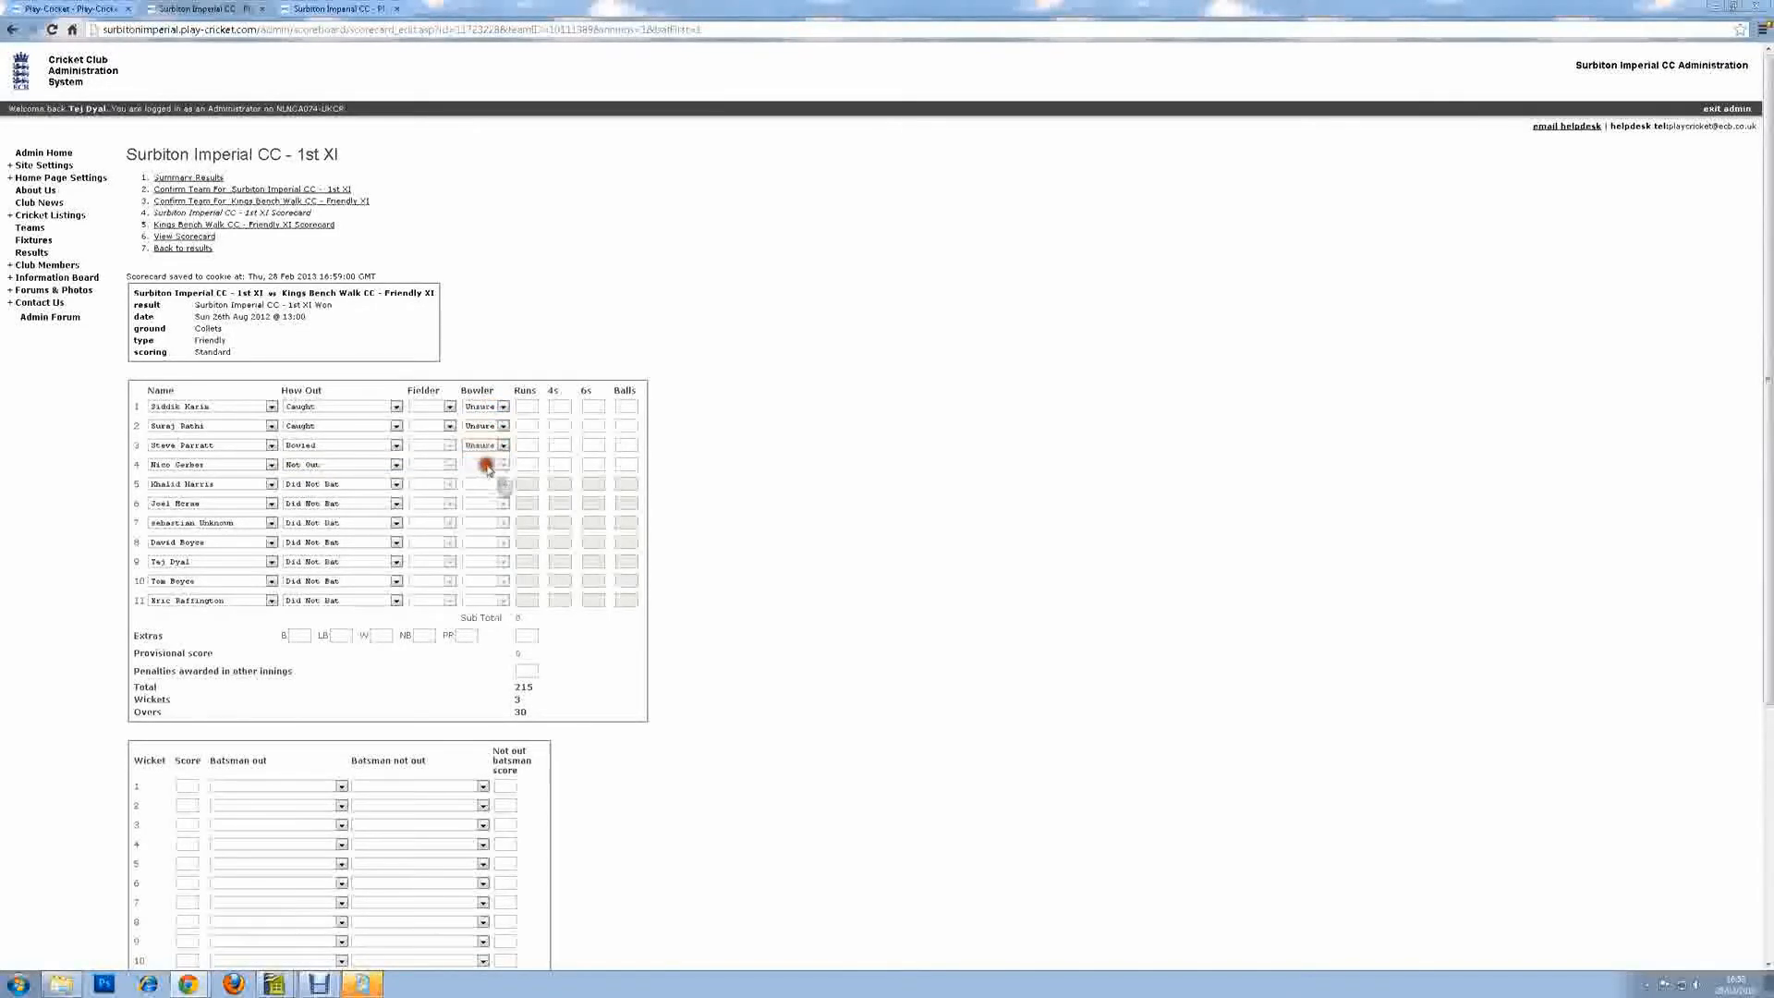
Reset the bowler to blank for the first three batters.
left_click(495, 408)
left_click(487, 418)
left_click(487, 426)
left_click(487, 450)
left_click(485, 458)
Enter the runs for batters 1 to 4 as 43, 67, 1 and 53.
left_click(527, 406)
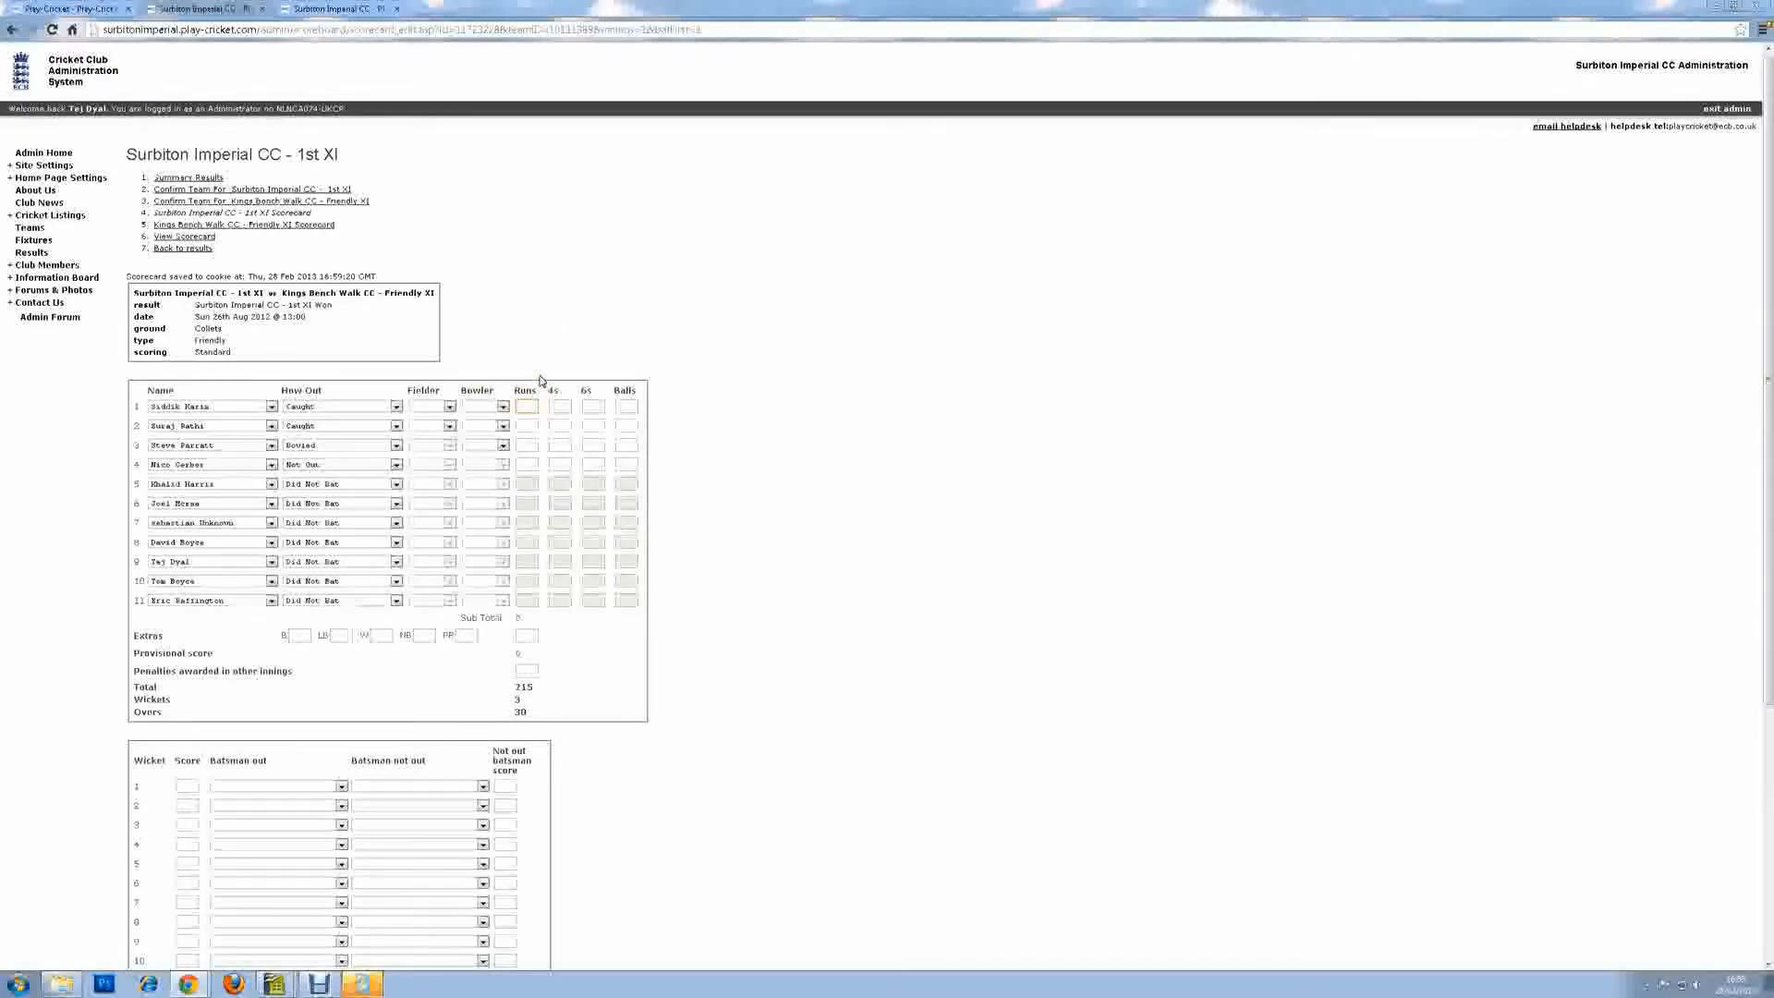
type("43")
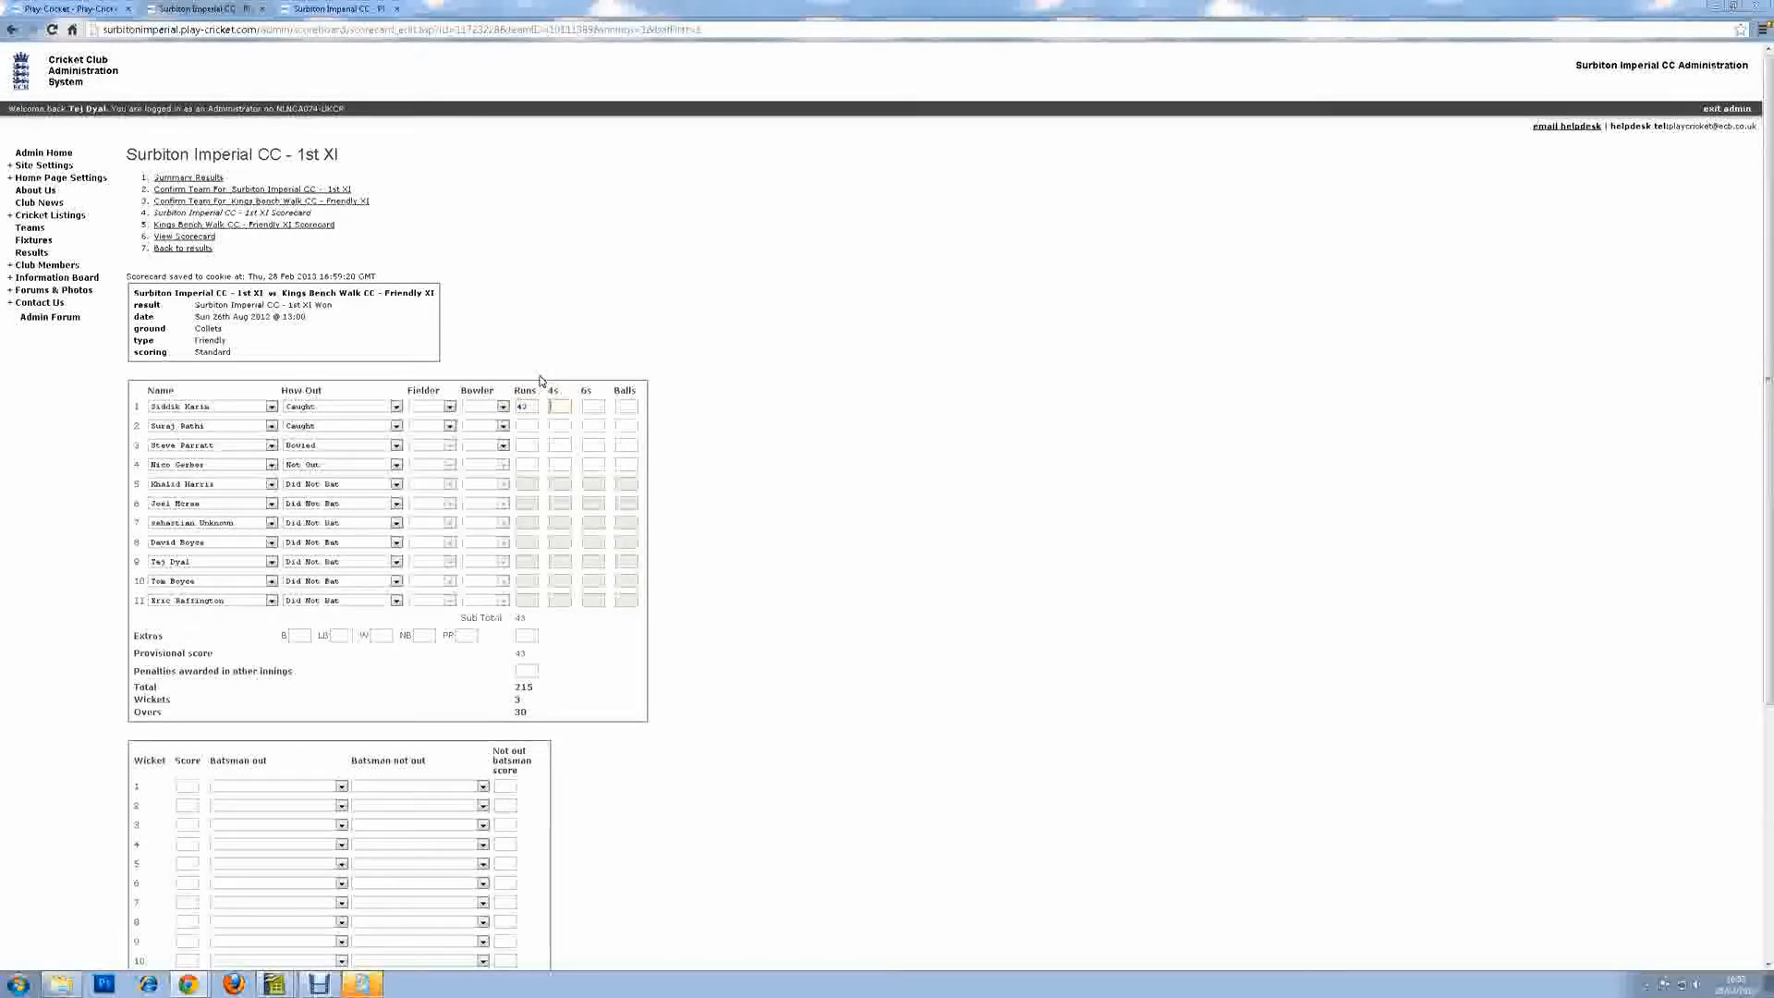
left_click(526, 430)
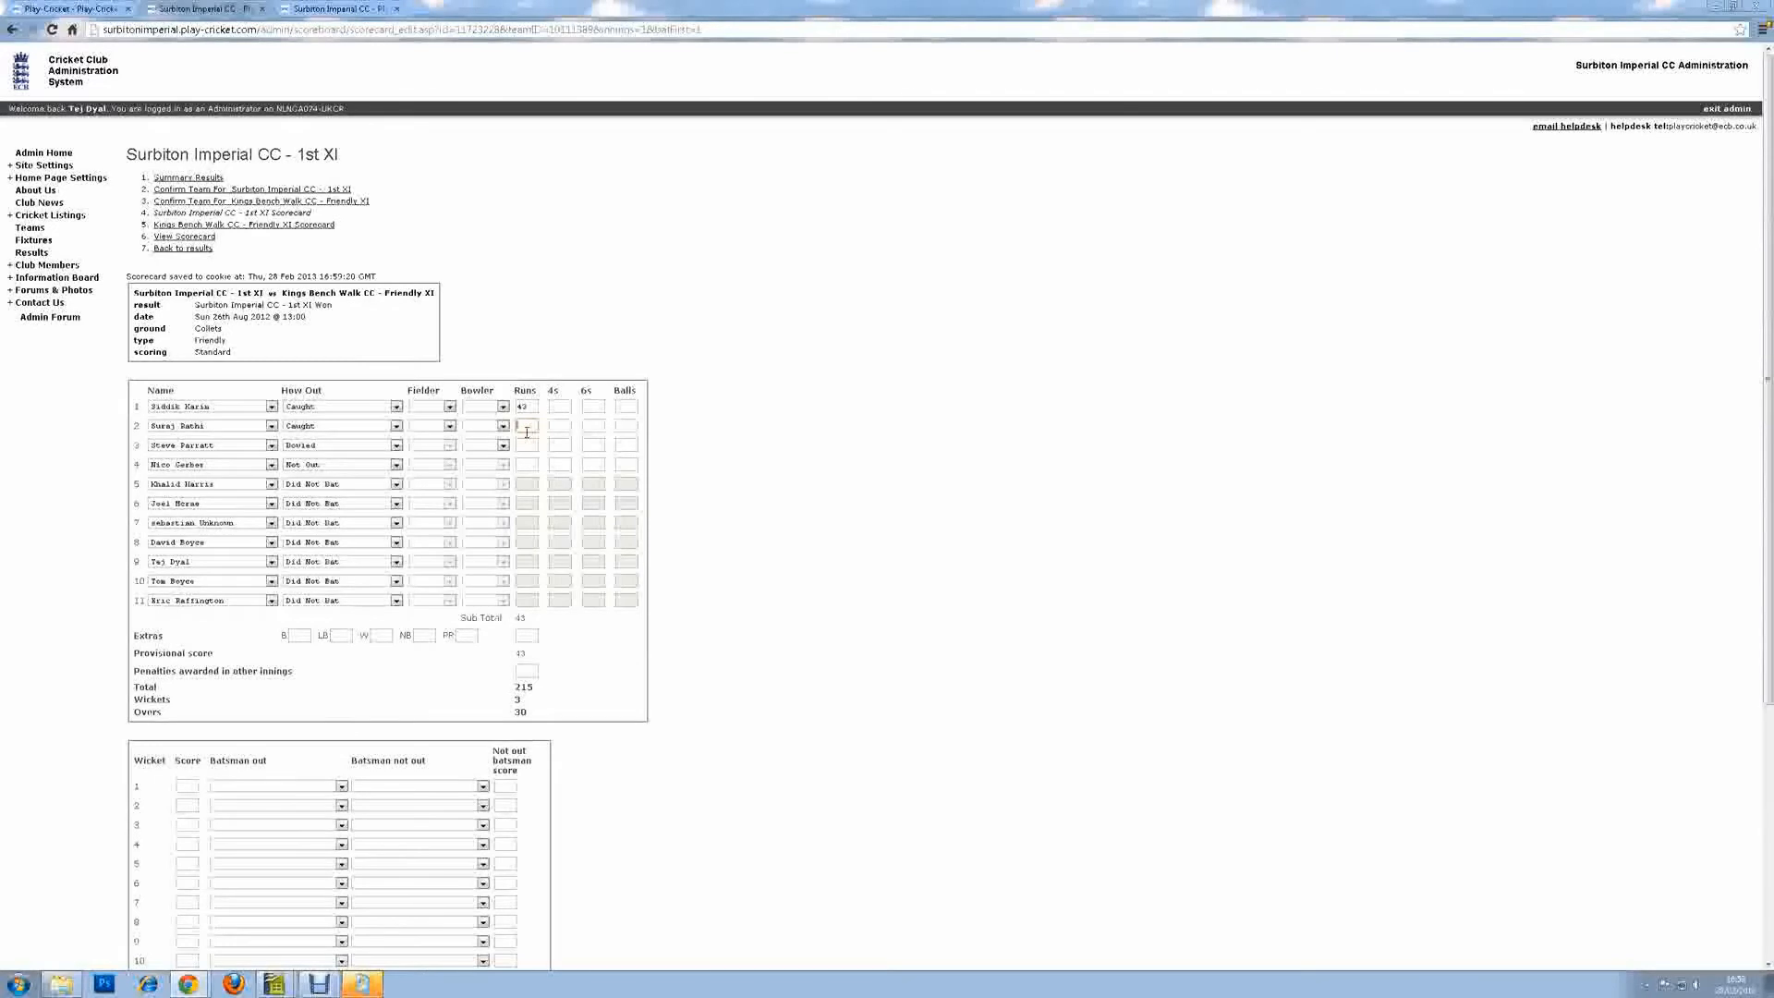
type("67")
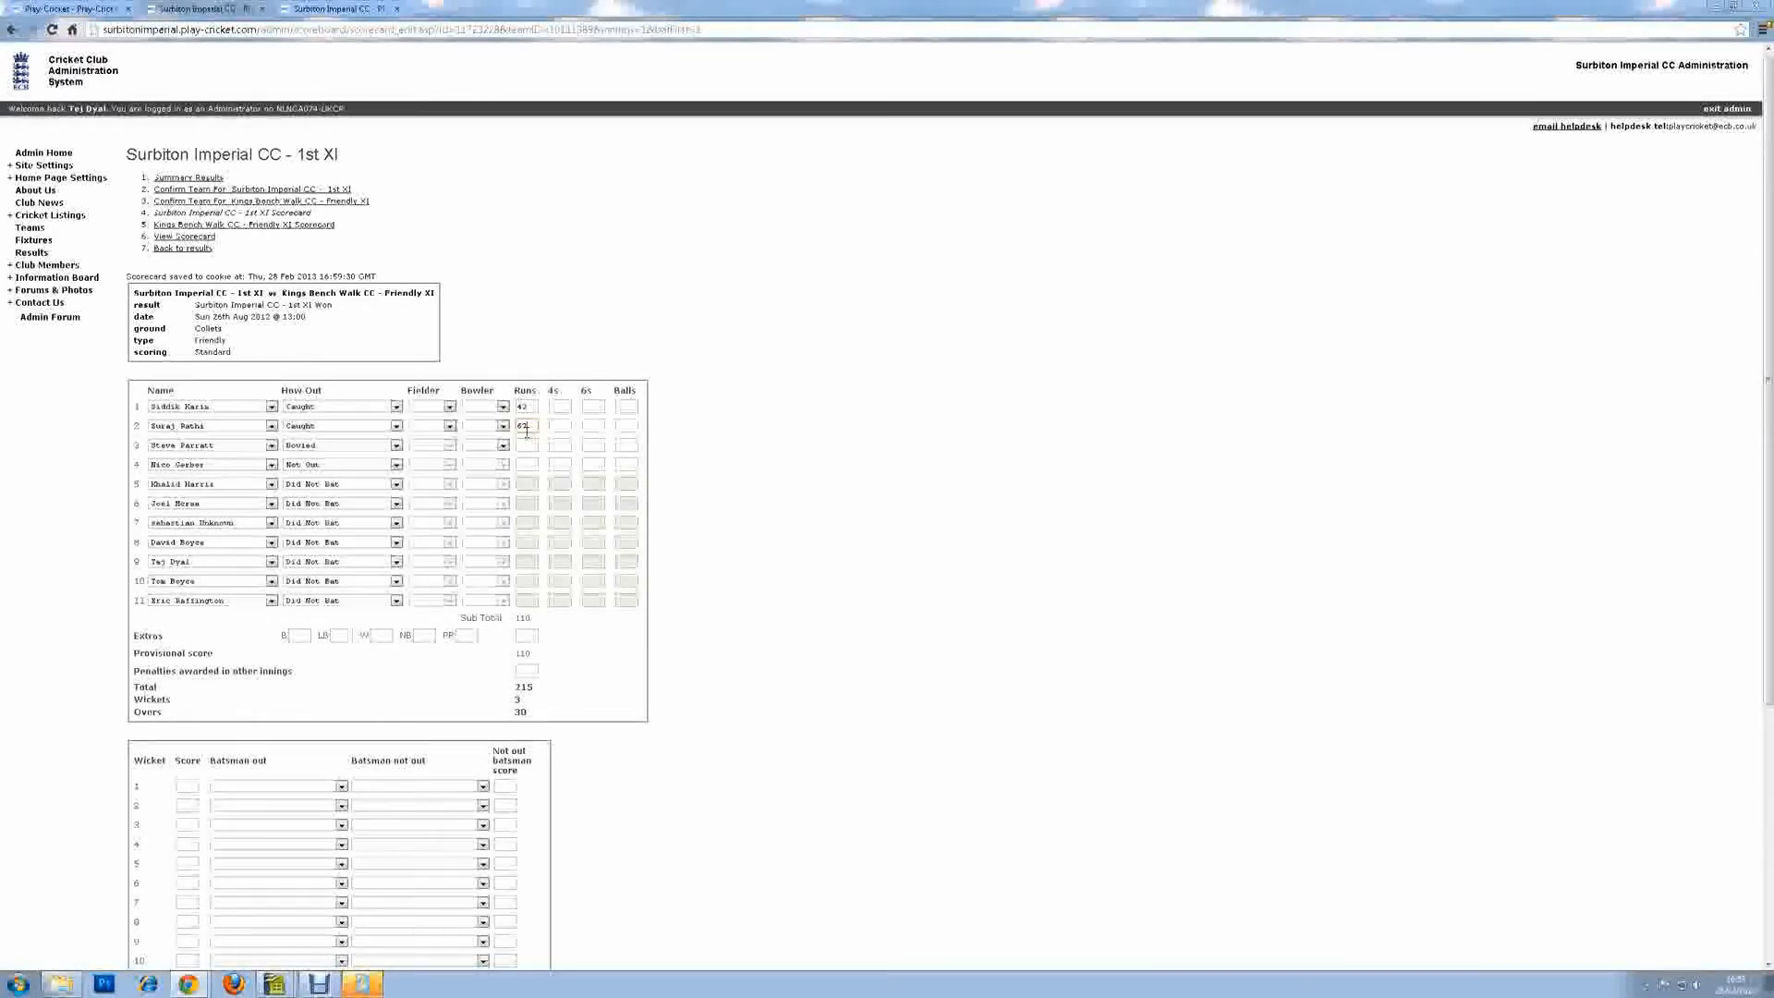
left_click(527, 448)
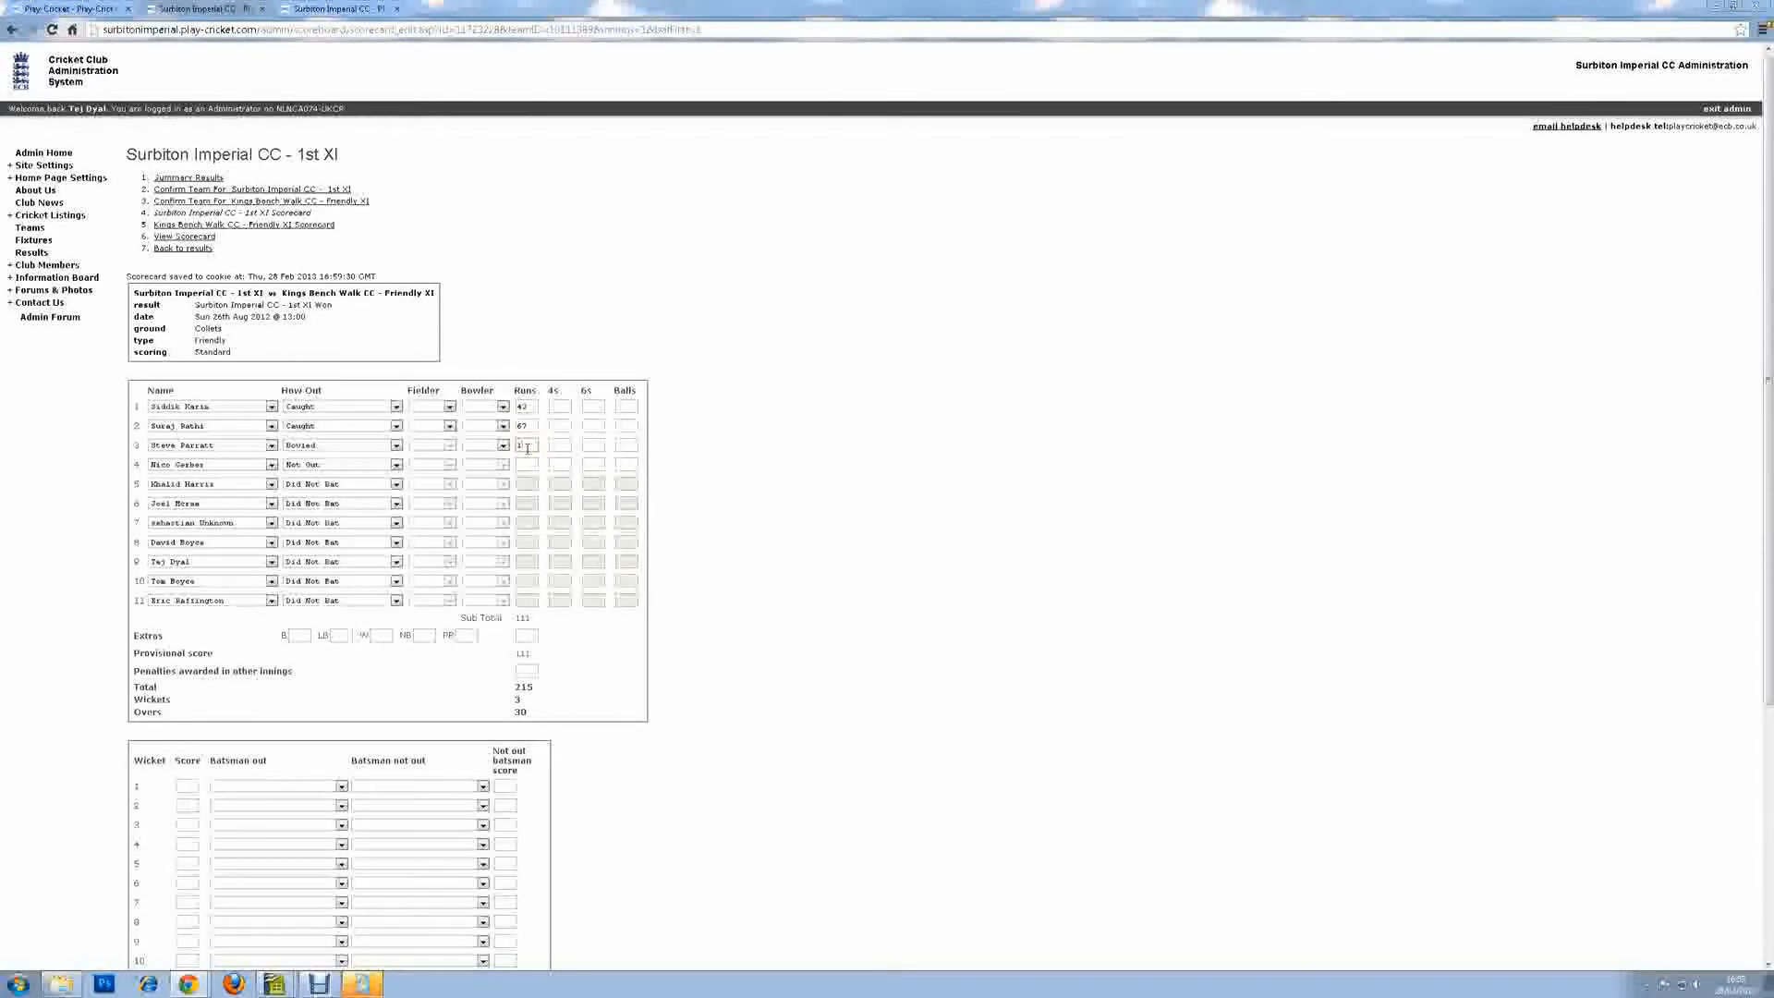
left_click(527, 464)
type("53")
left_click(562, 407)
left_click(593, 407)
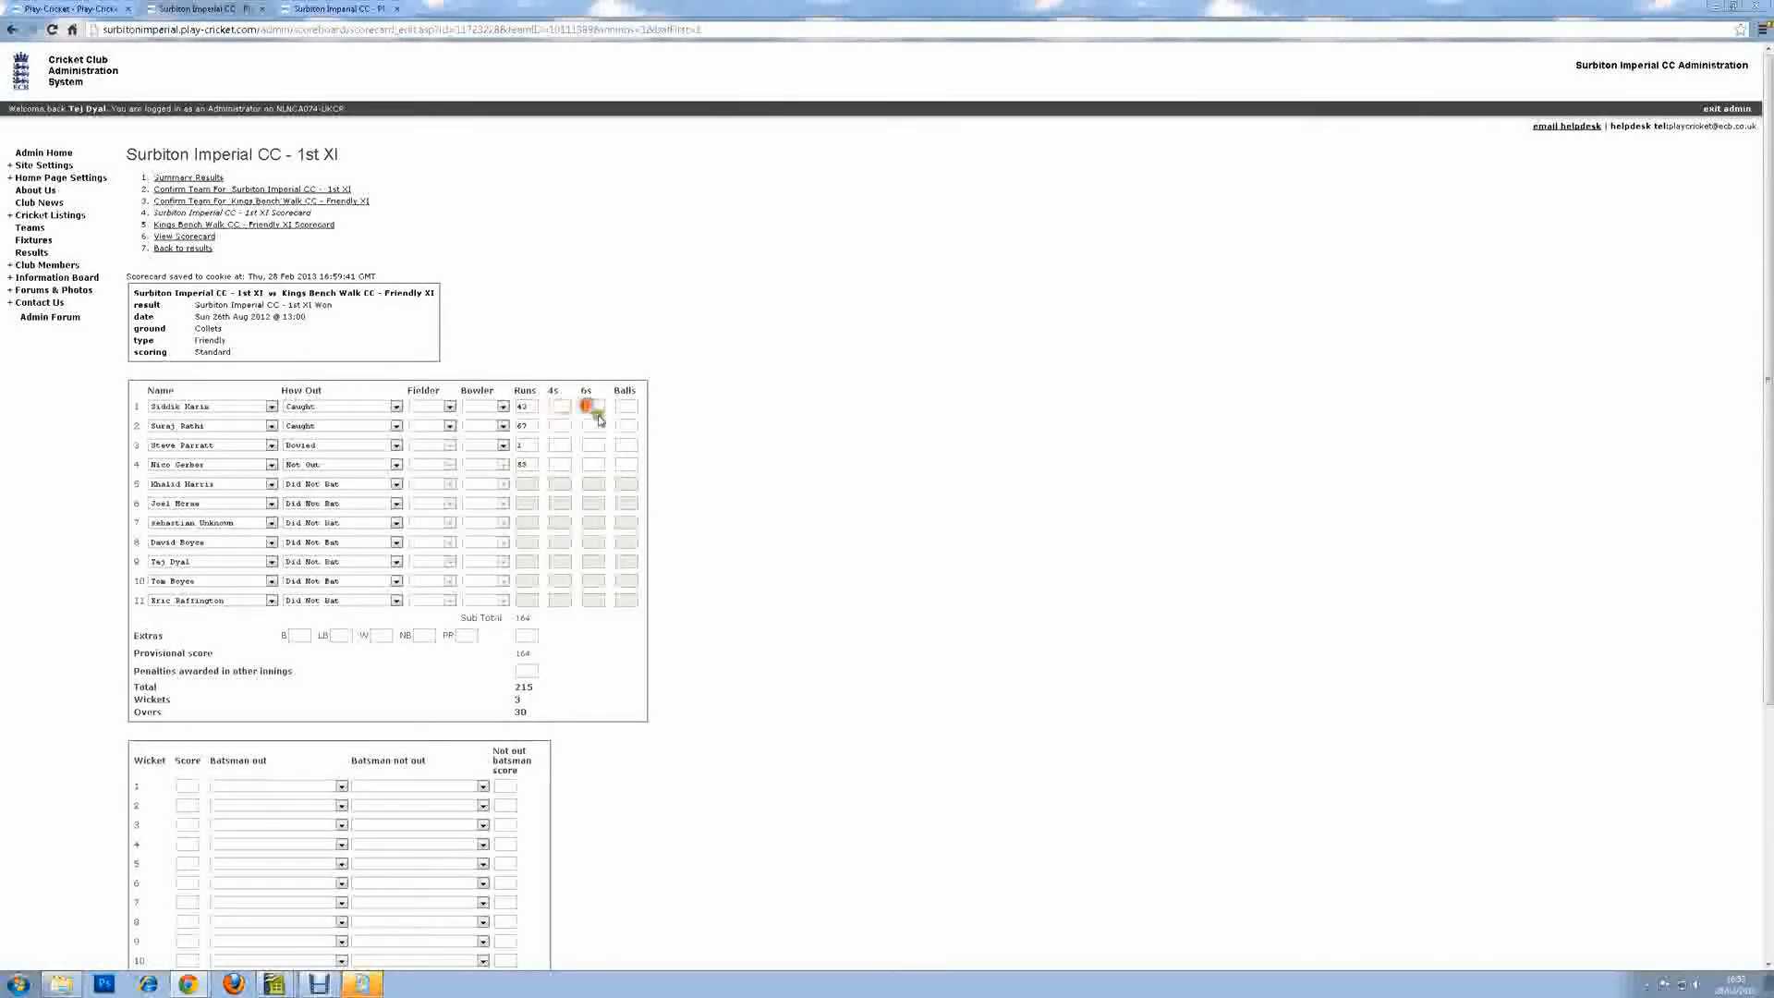
left_click(627, 408)
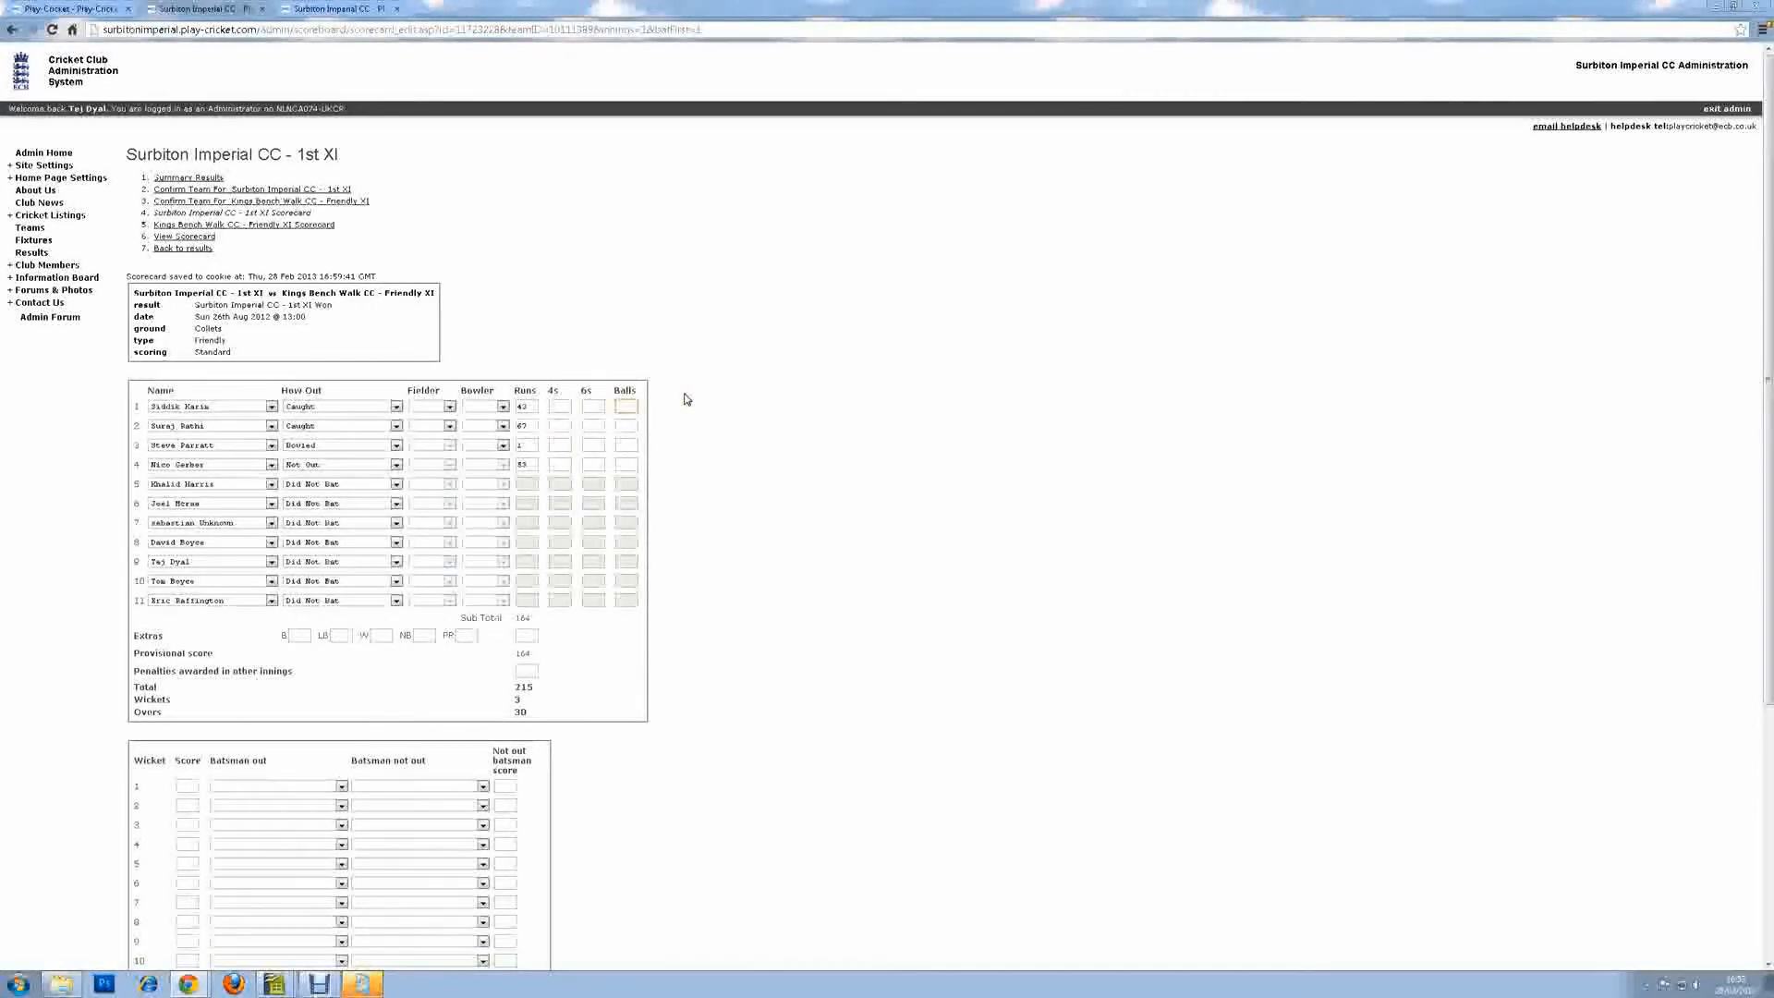
left_click(626, 464)
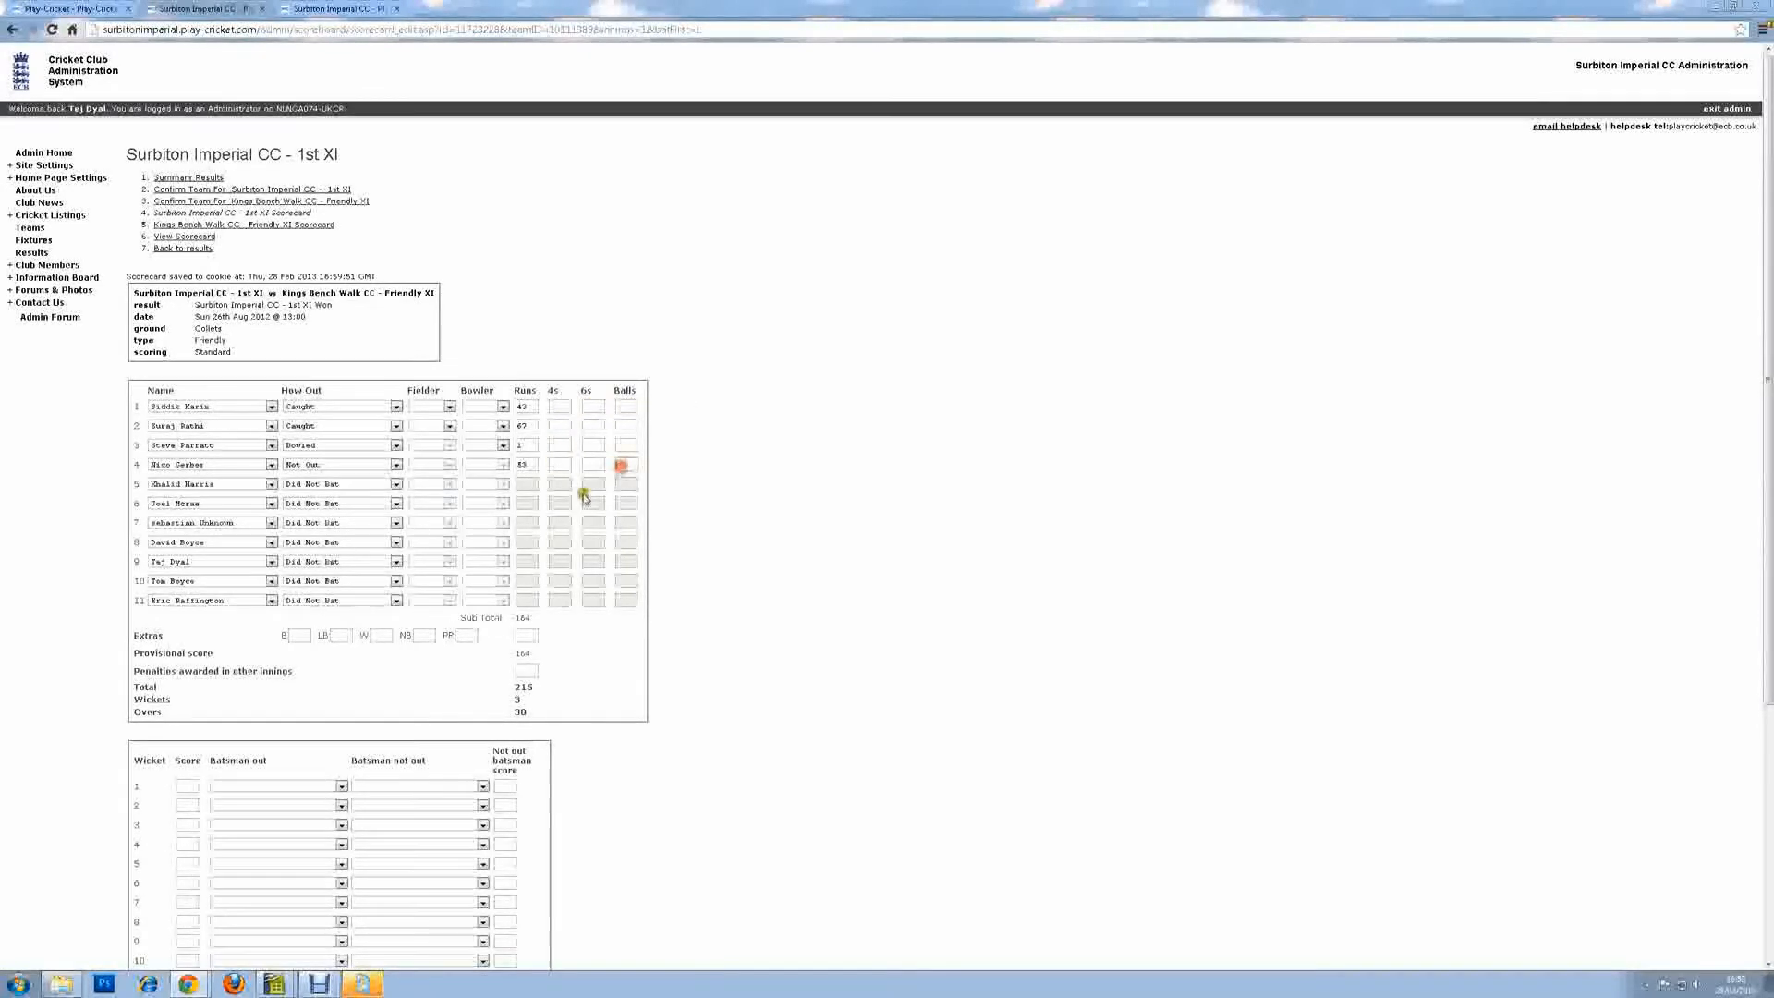
left_click(525, 484)
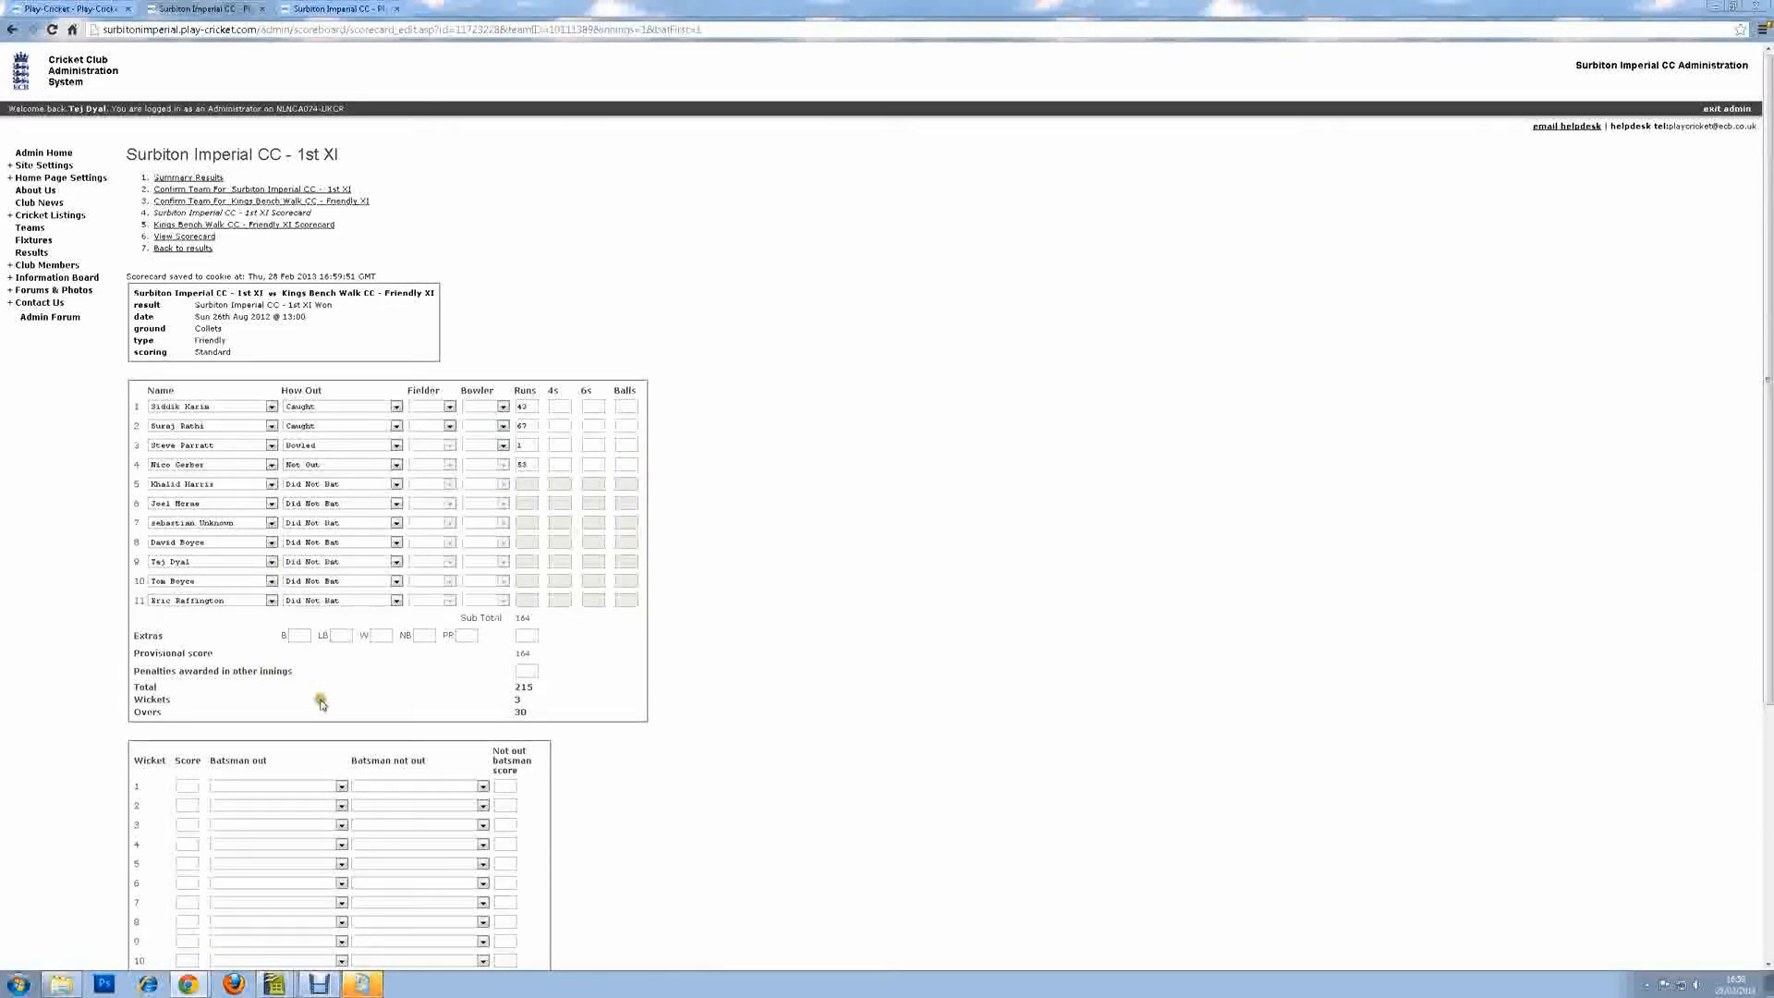
Enter the innings extras as 14 byes and 3 leg byes.
scroll(364, 645, "down", 2)
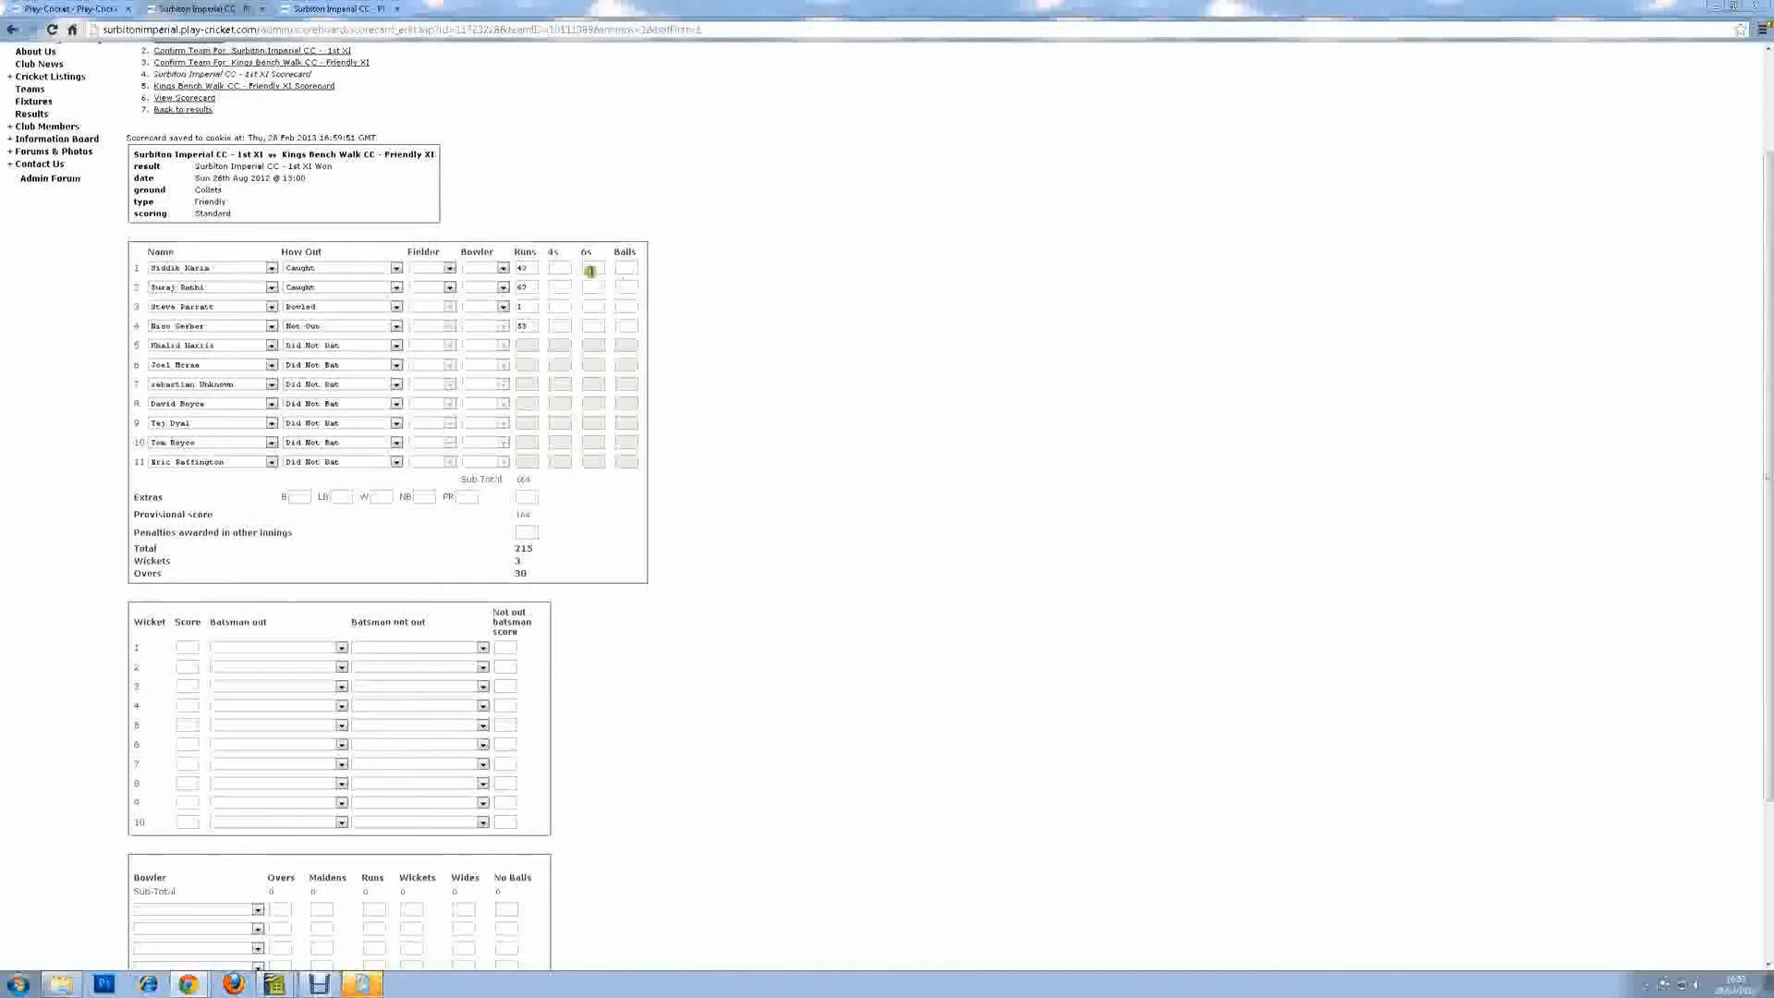
left_click(298, 496)
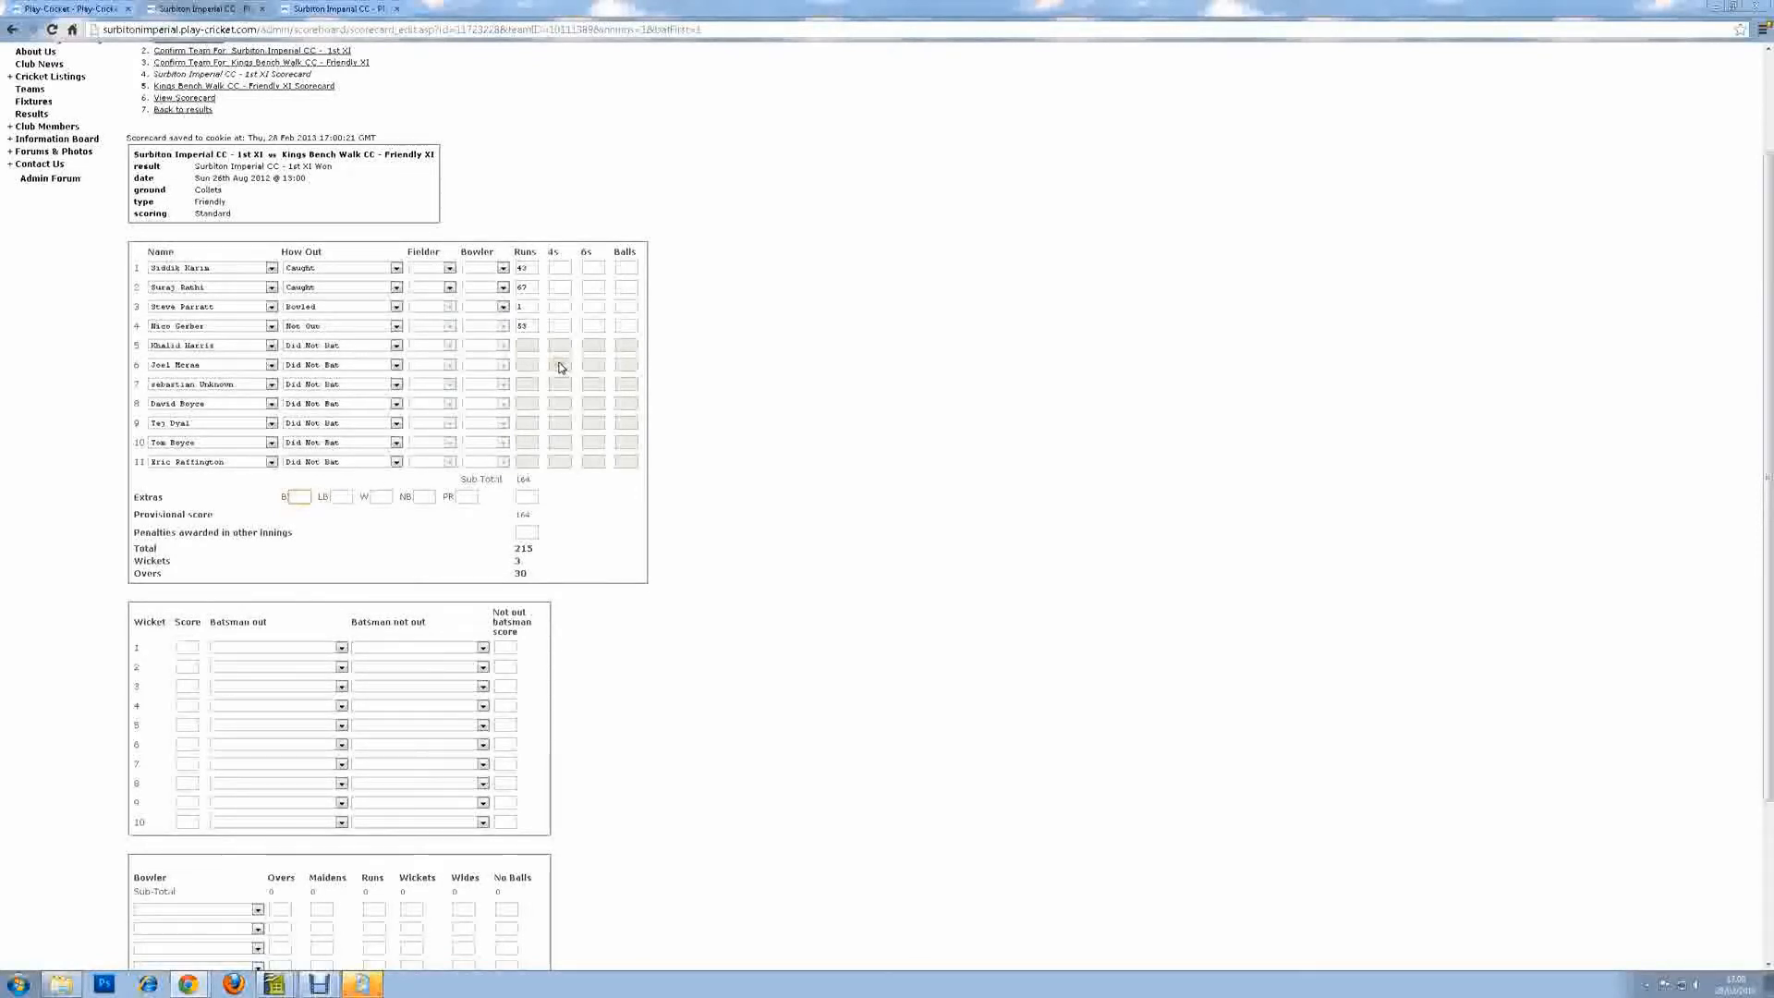
type("14")
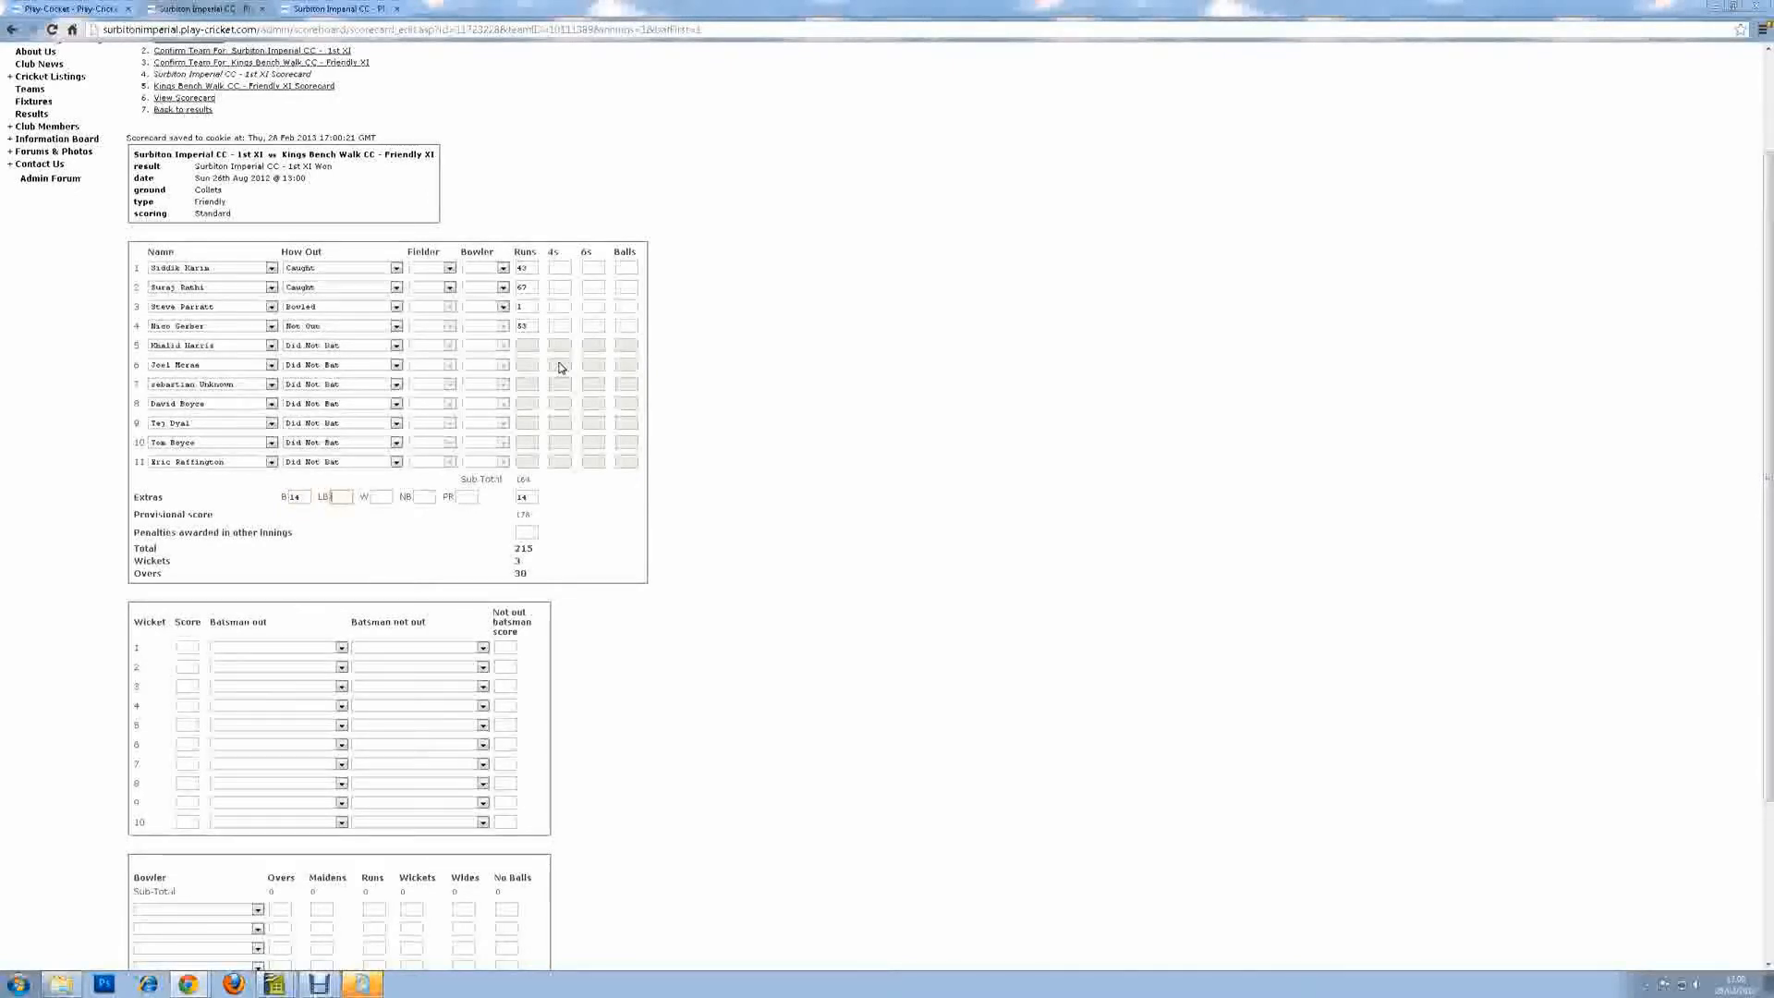
type("3")
key("Tab")
left_click(490, 523)
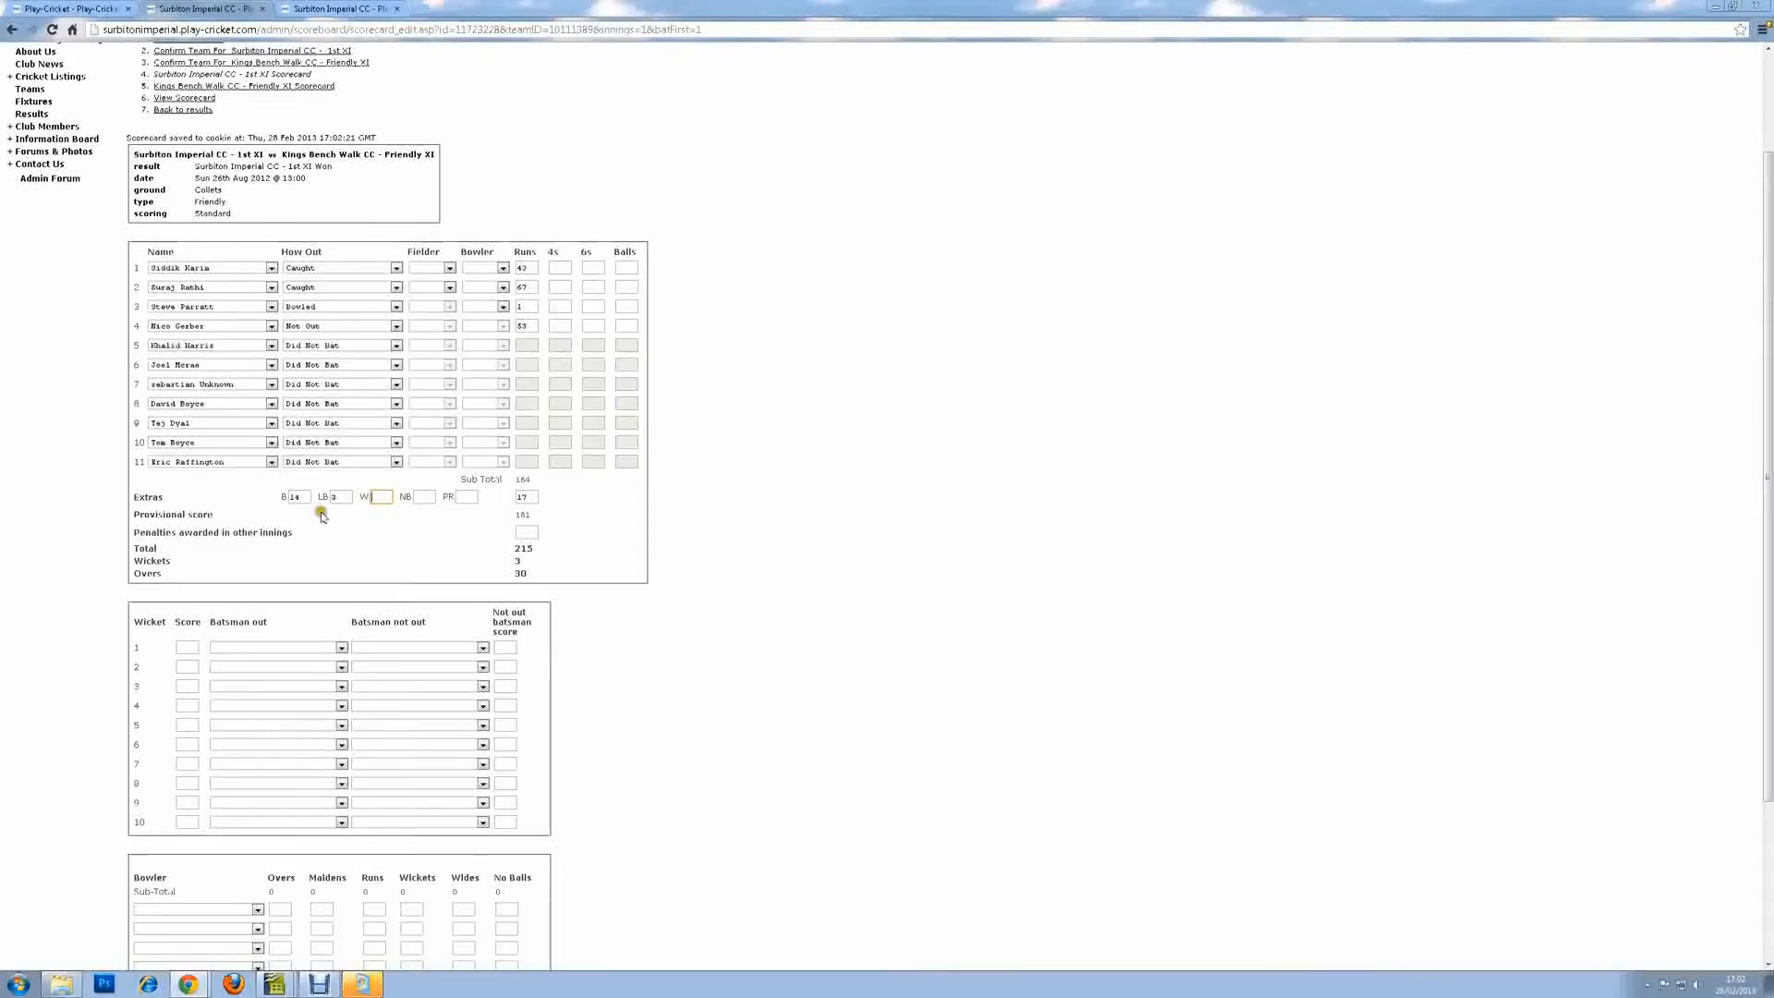
Enter 33 wides and 1 no ball in the innings extras.
left_click(377, 495)
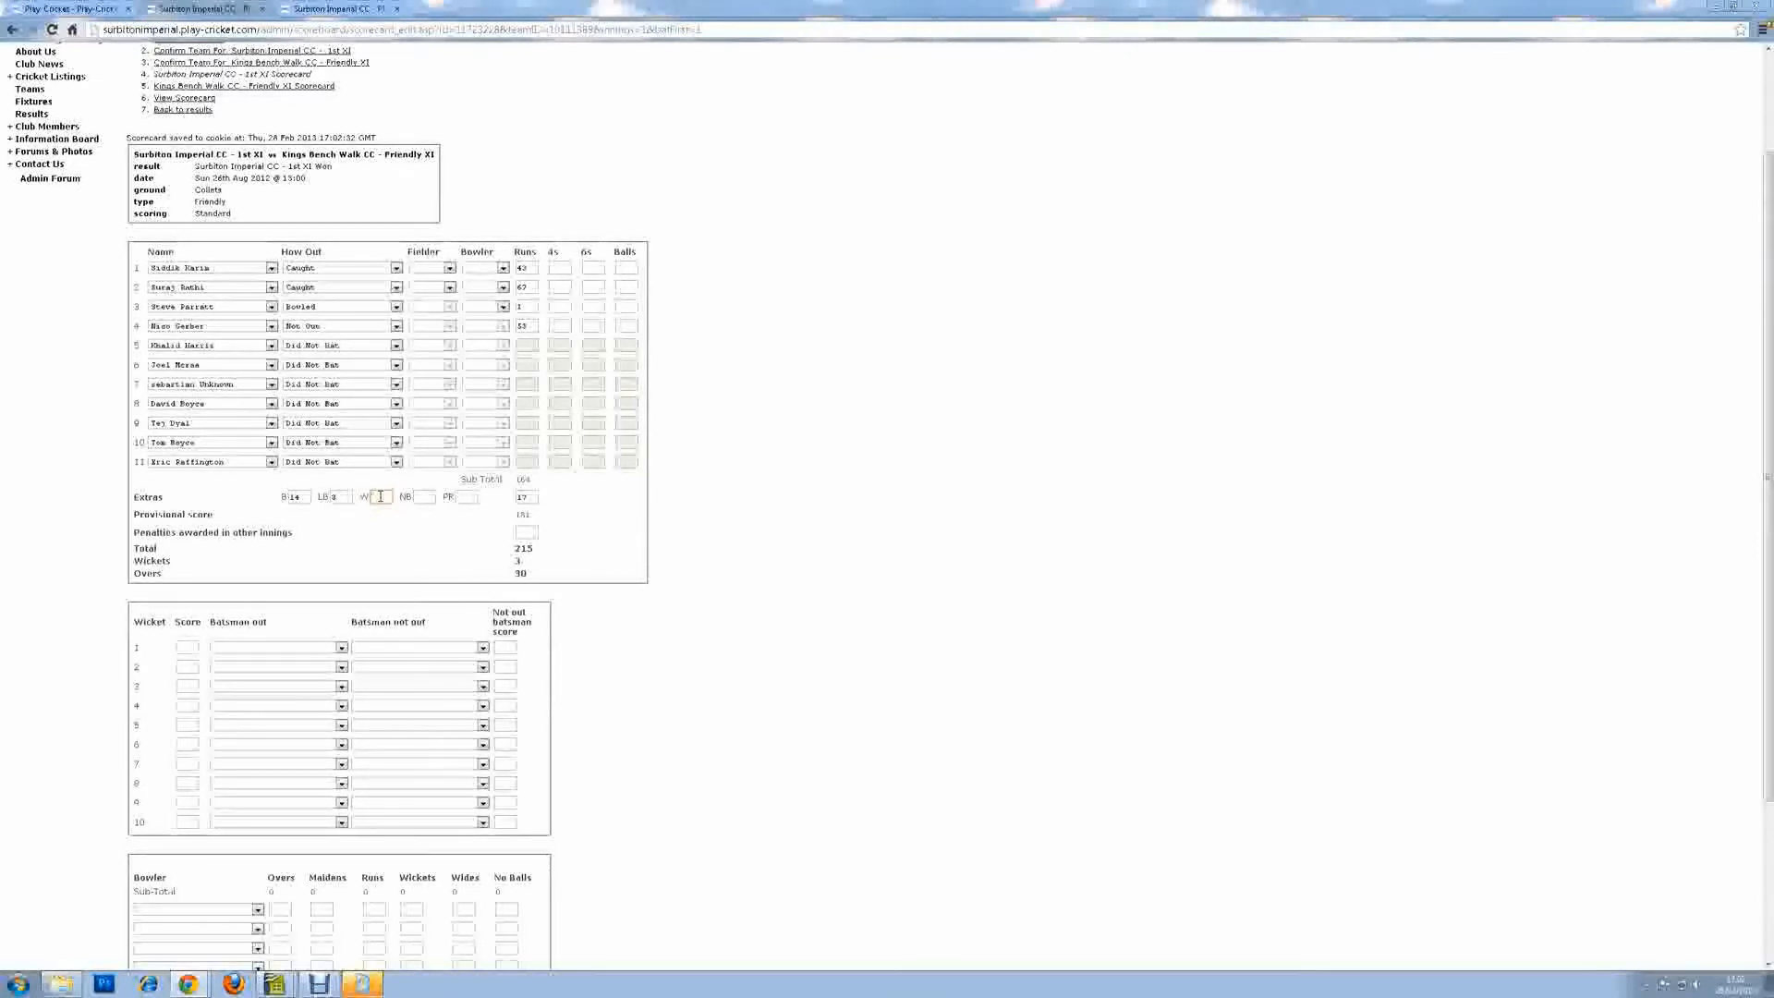
left_click(428, 498)
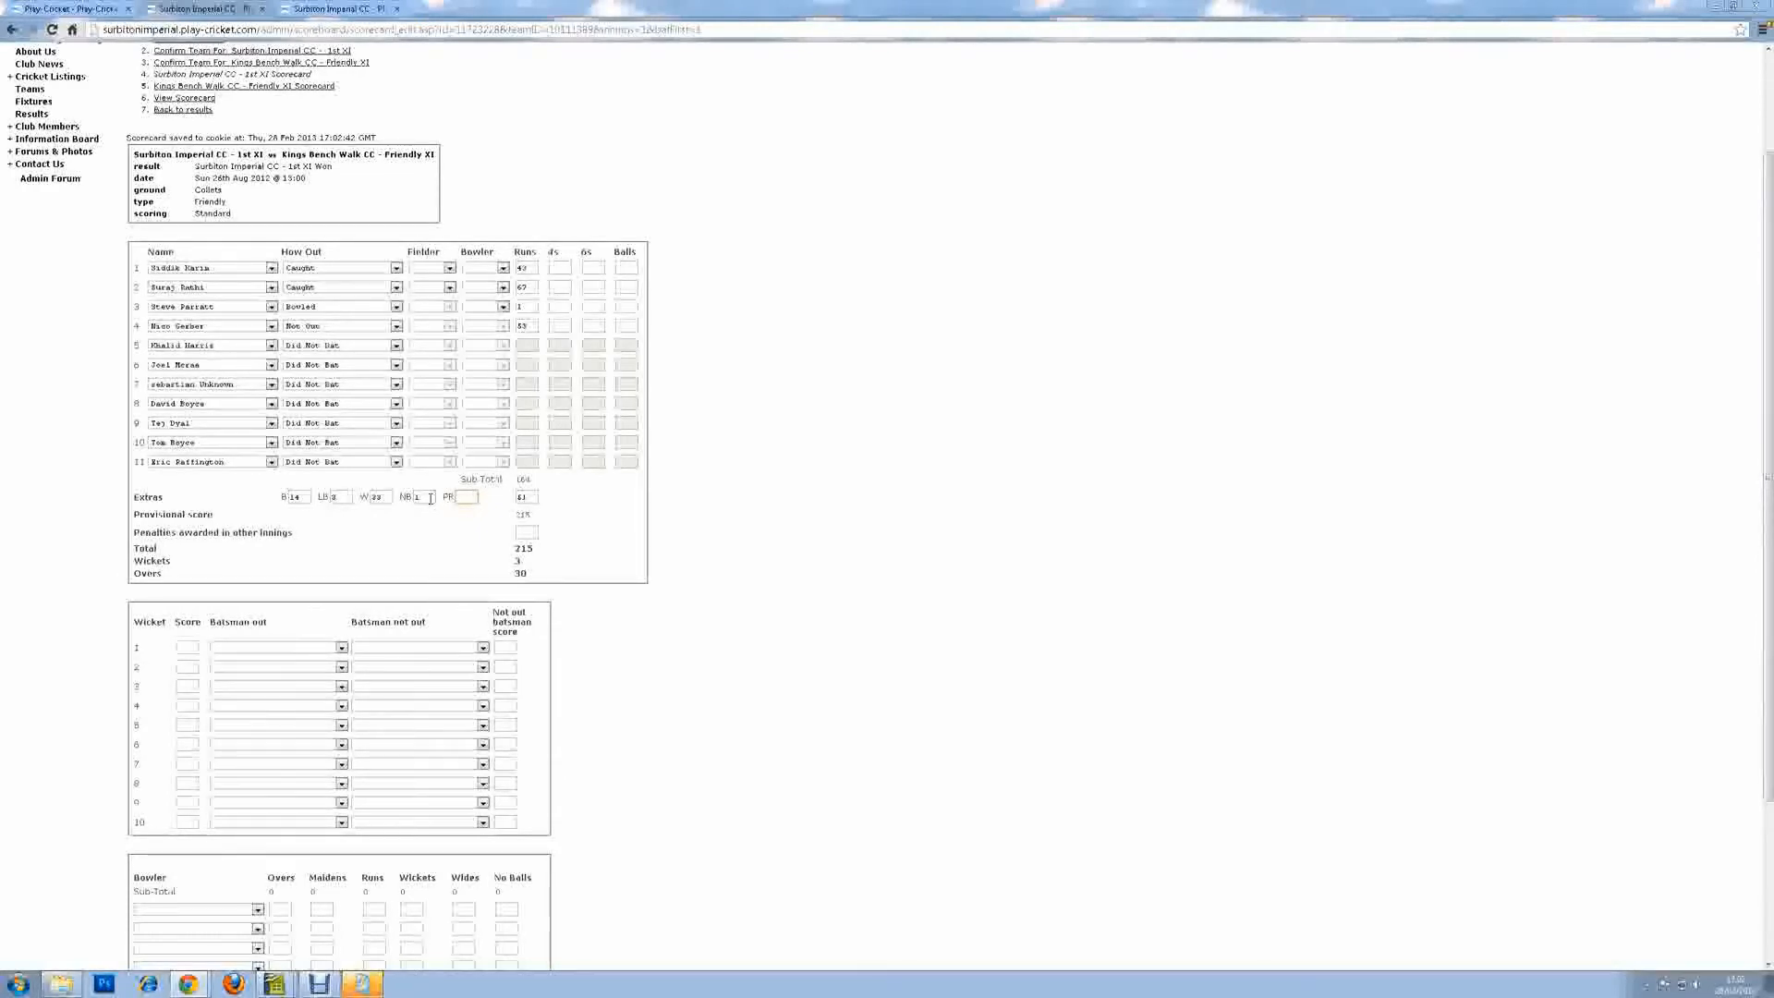
Try adding 5 penalty runs to the innings extras and compare the provisional score with the innings total.
type("5")
key("Tab")
left_click(526, 534)
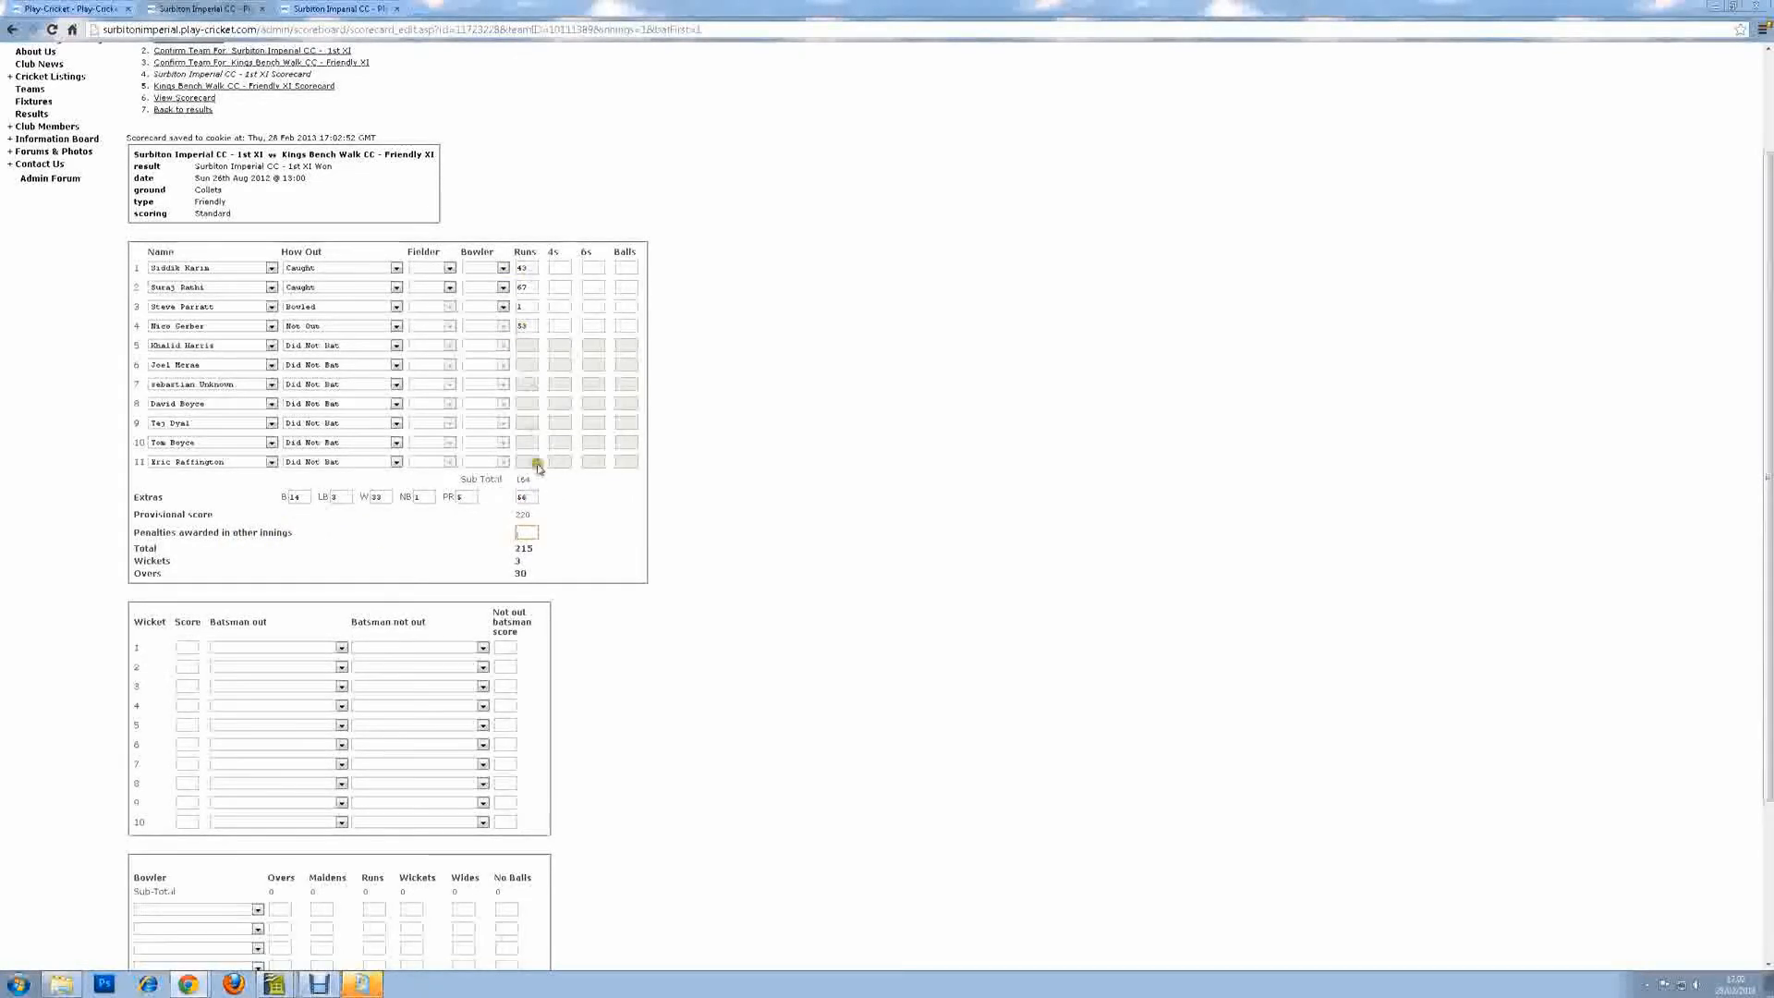
double_click(523, 549)
left_click(536, 561)
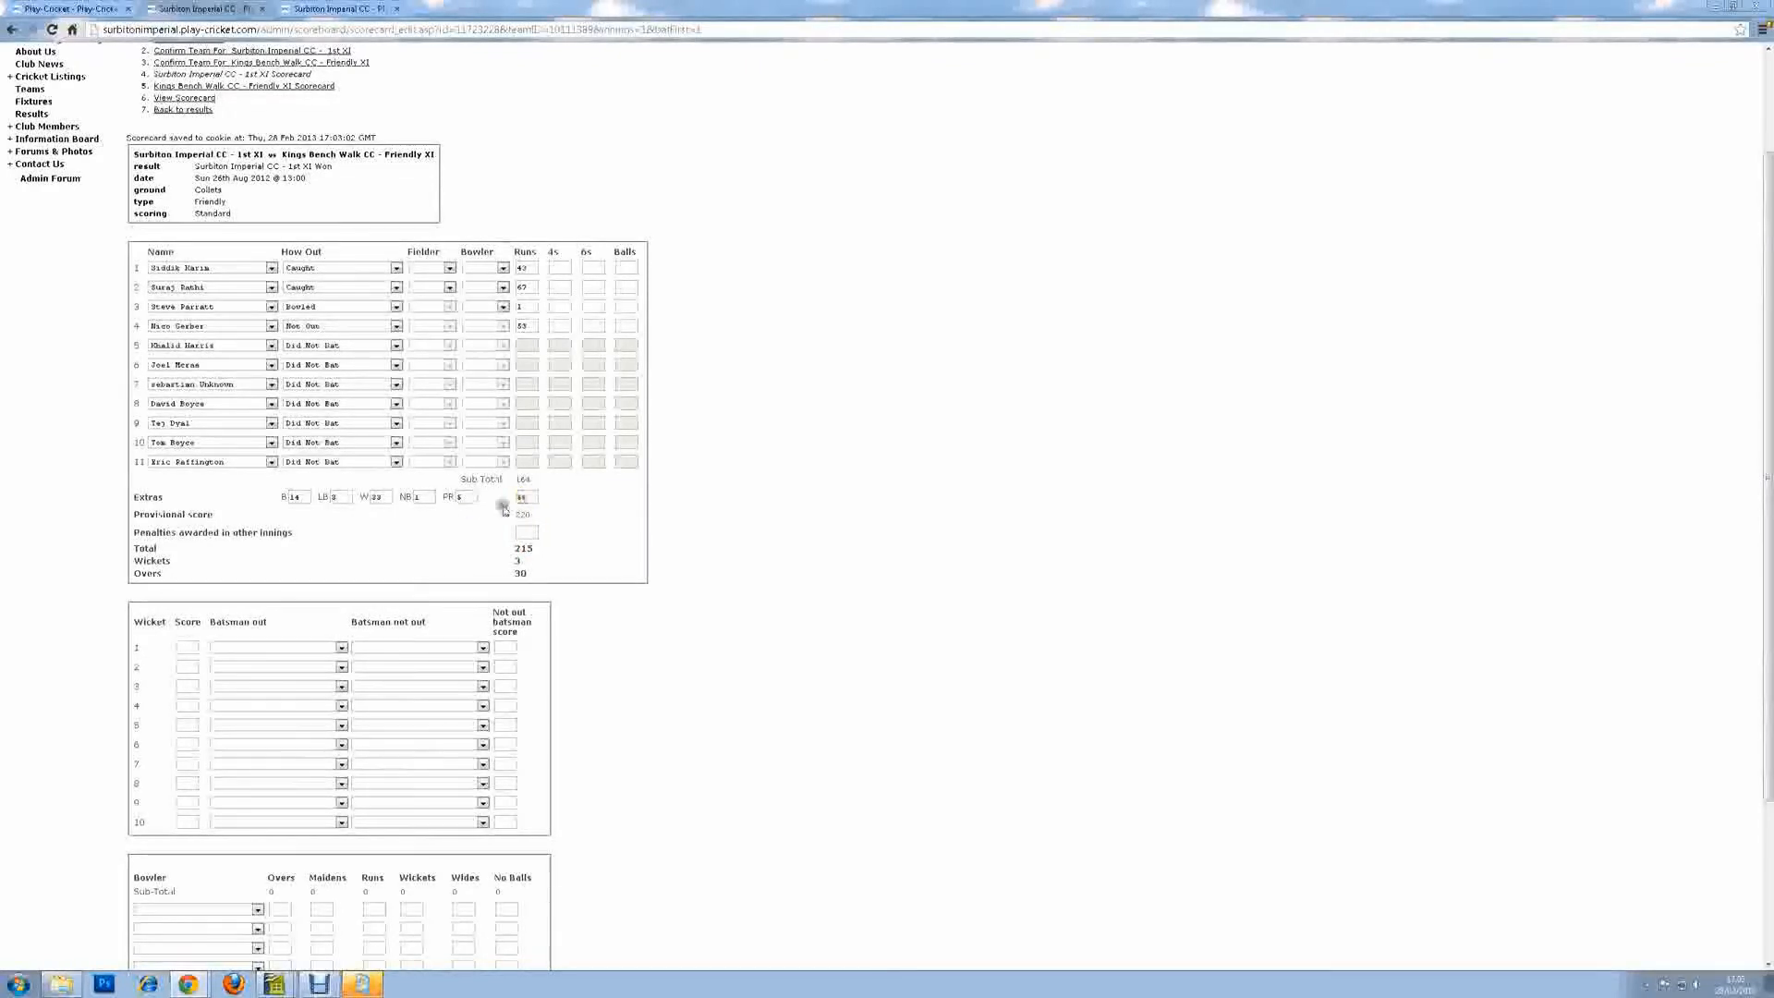
left_click(522, 497)
left_click(524, 515)
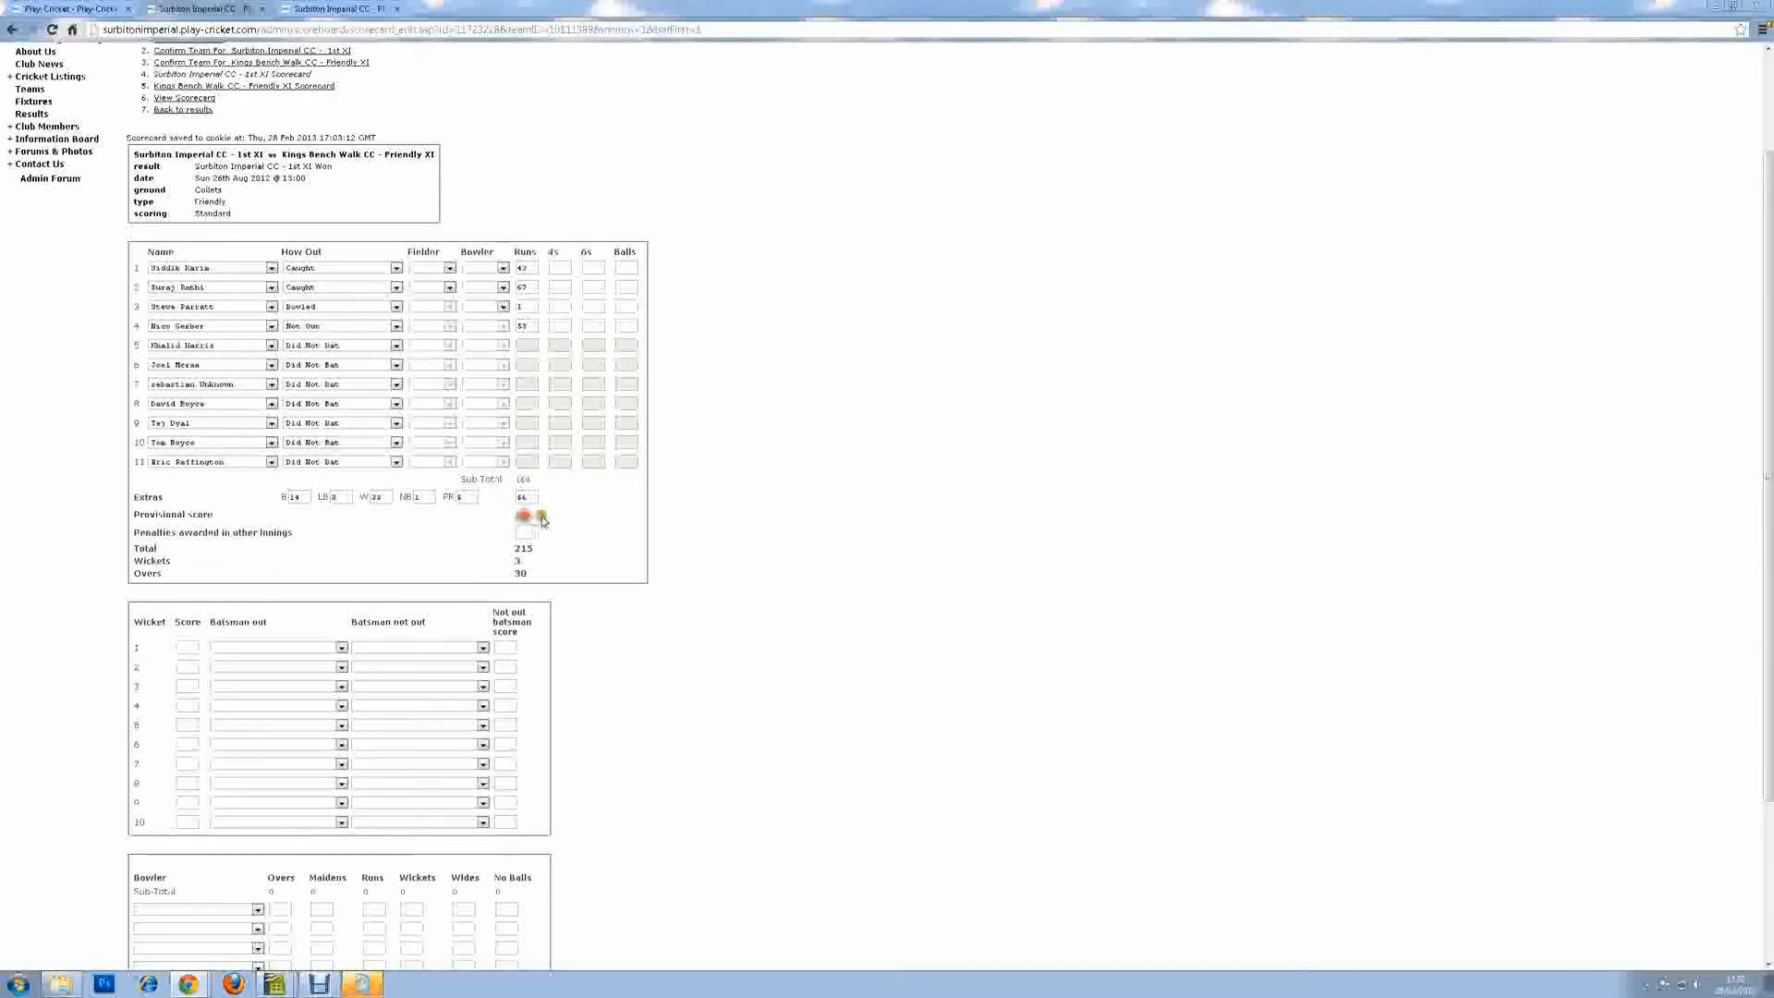
left_click(539, 515)
Clear the 5 penalty runs from the innings extras.
left_click_drag(472, 497, 382, 493)
key("BackSpace")
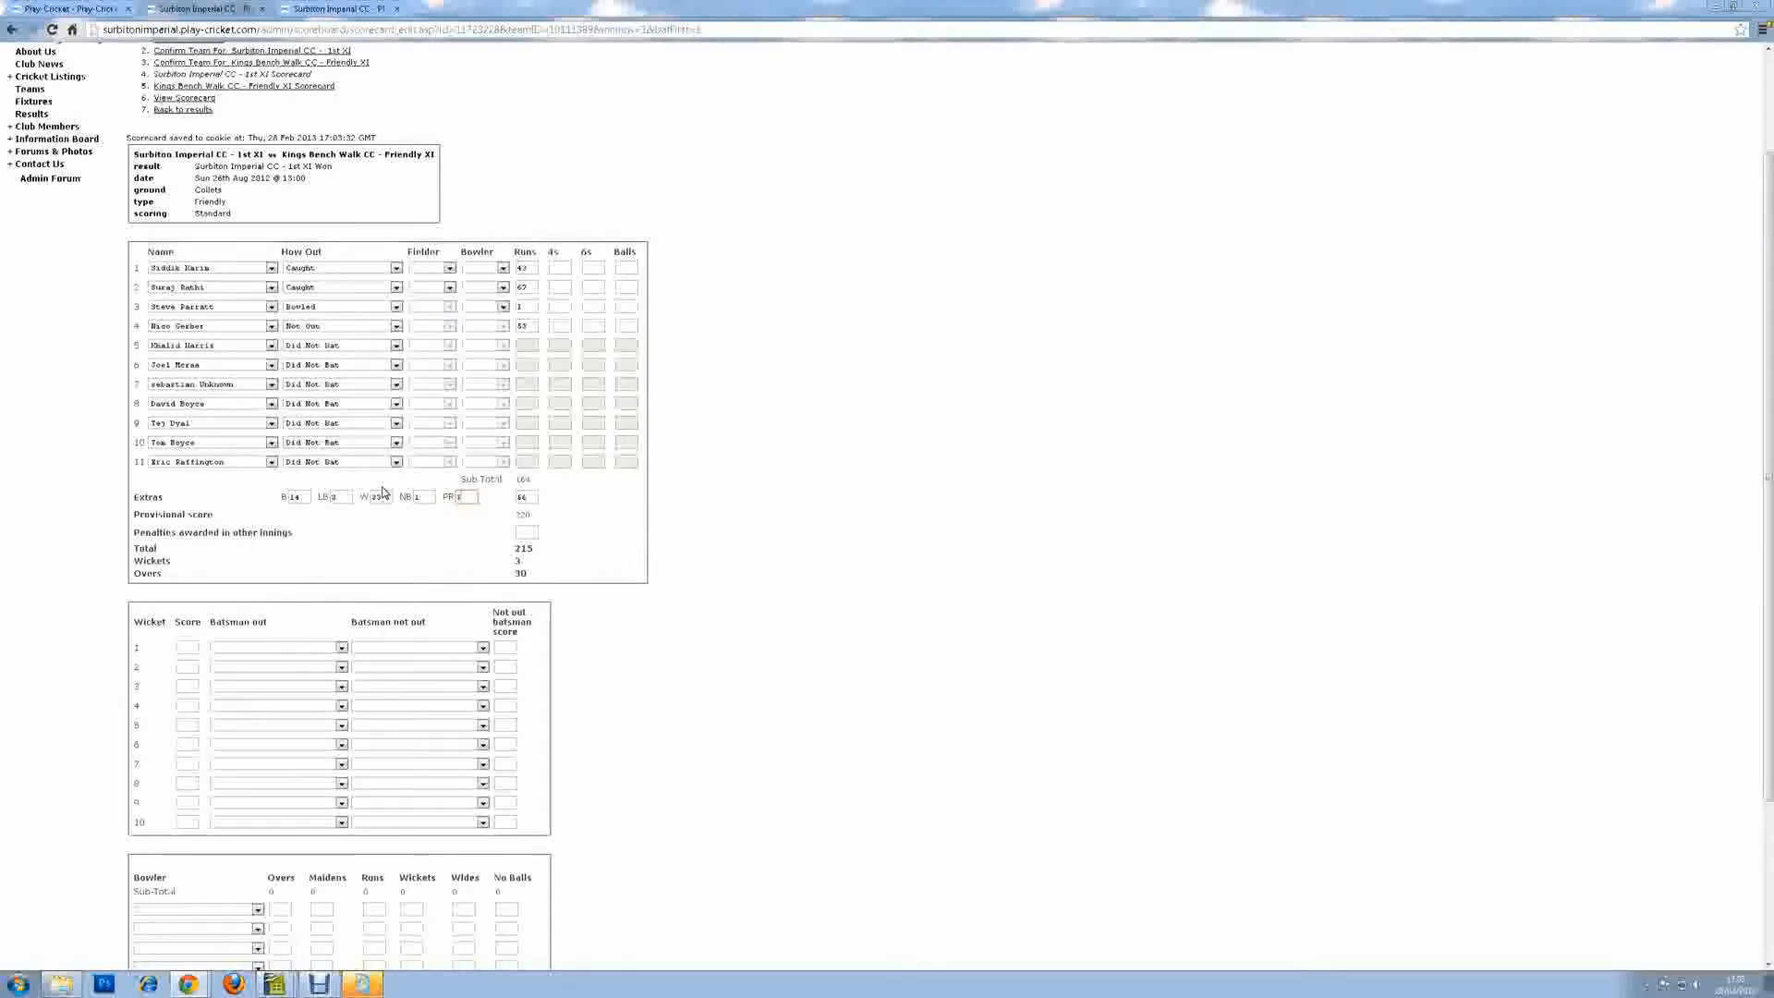
Check the provisional score and extras total against the innings total, and review the individual extras fields.
left_click(511, 517)
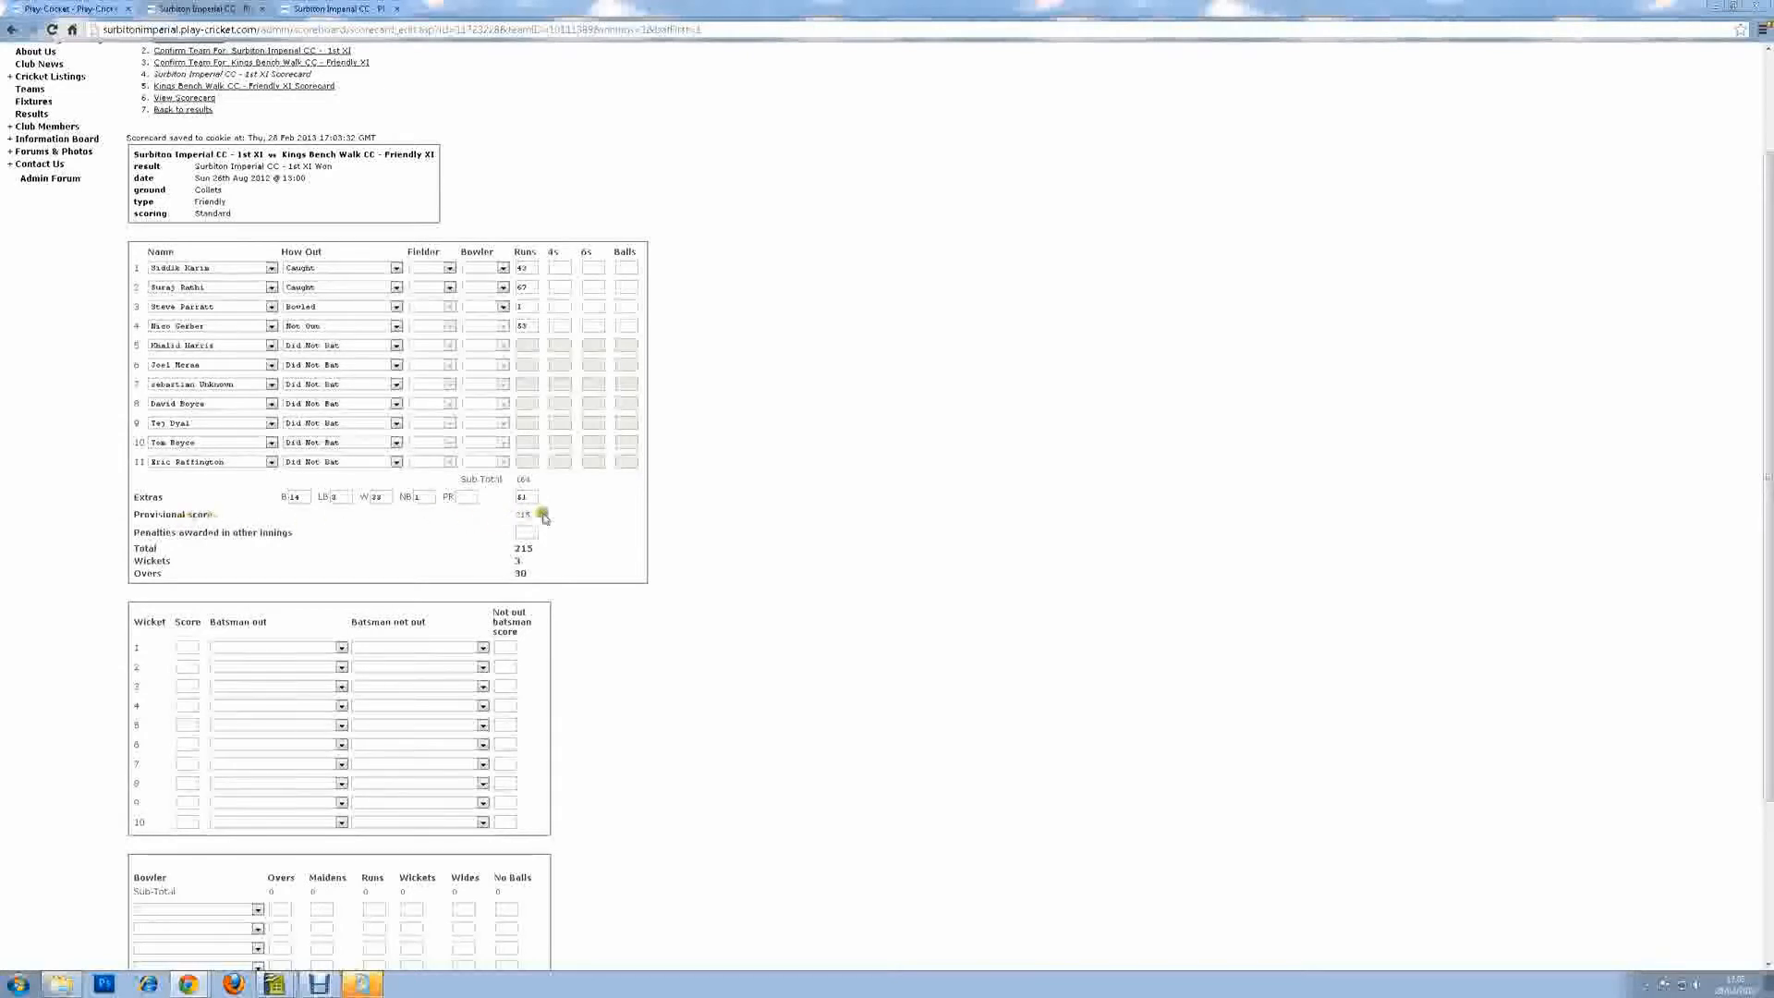
left_click(528, 515)
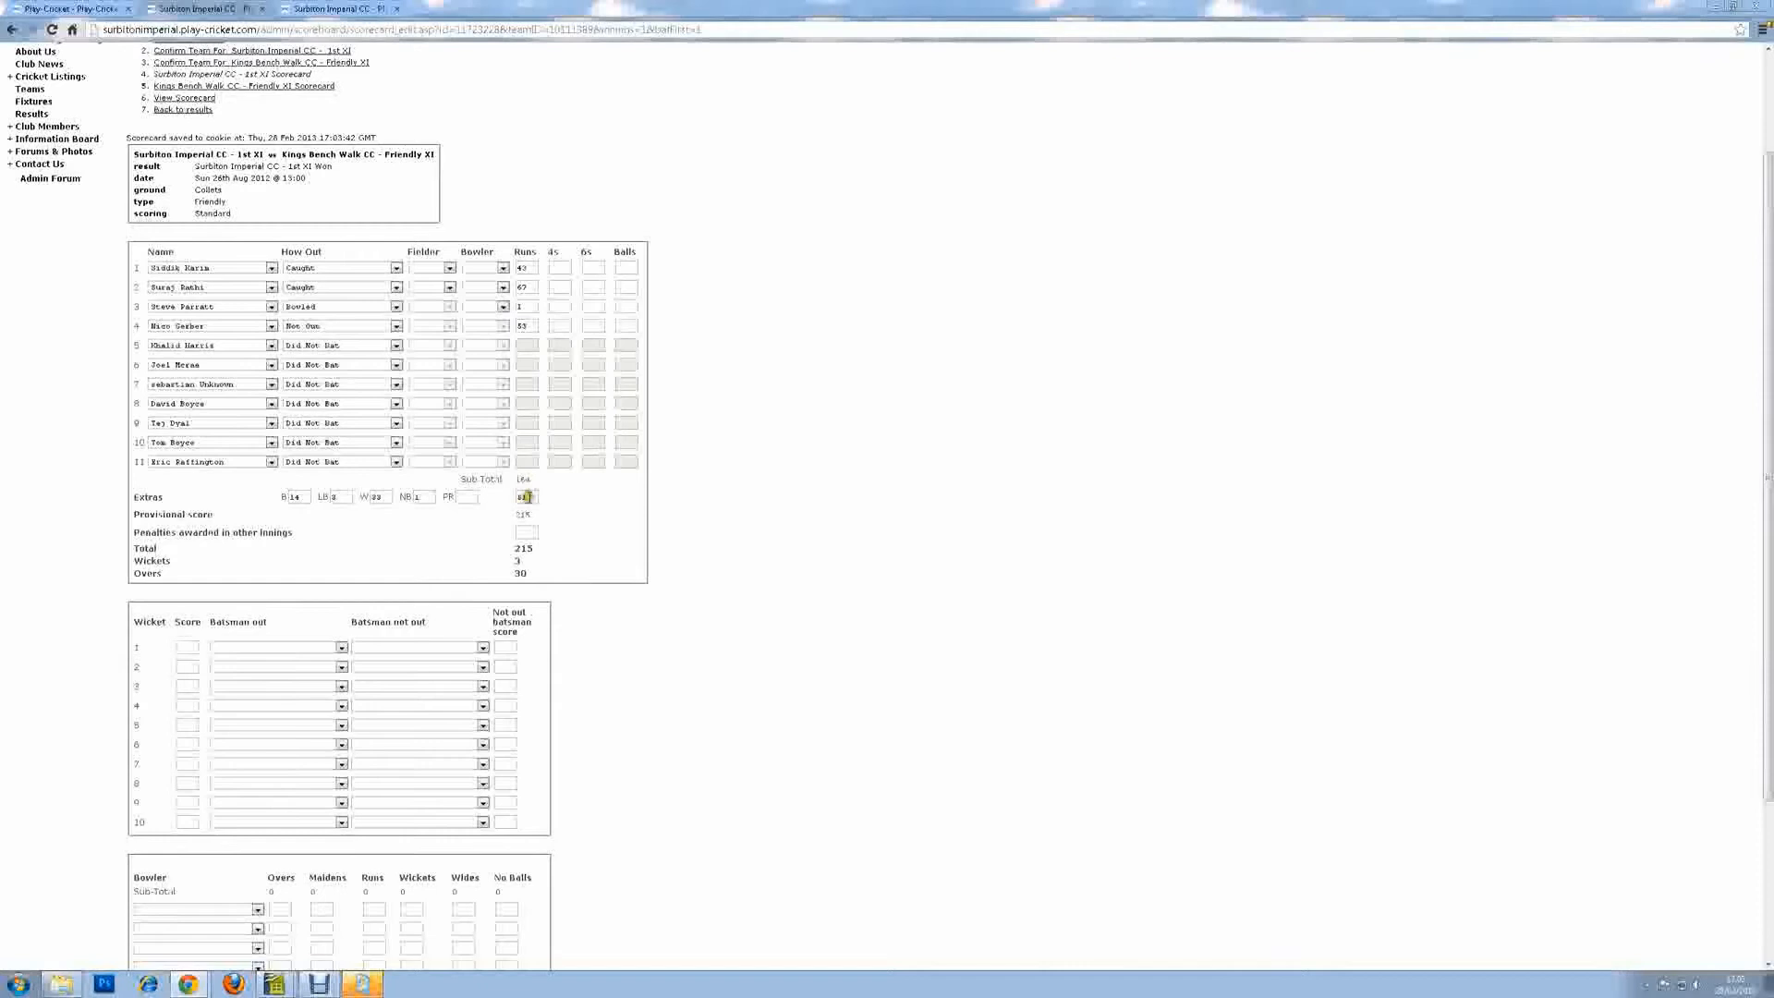
left_click(527, 530)
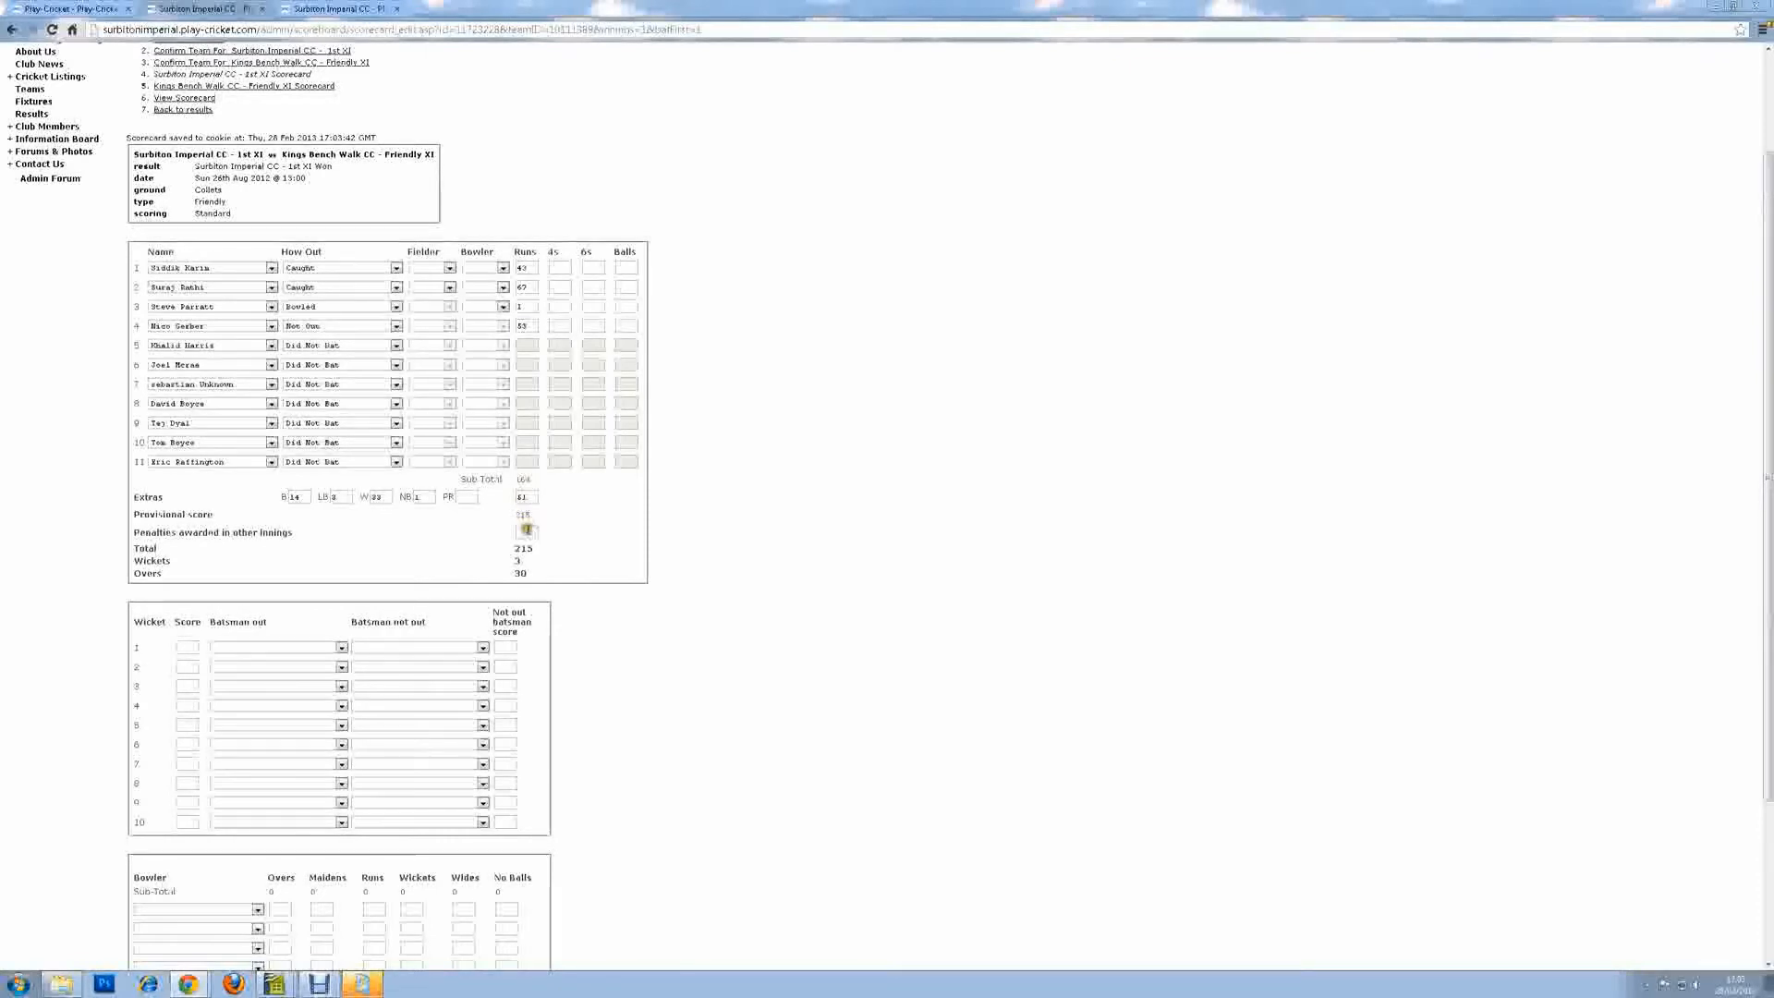
left_click(526, 548)
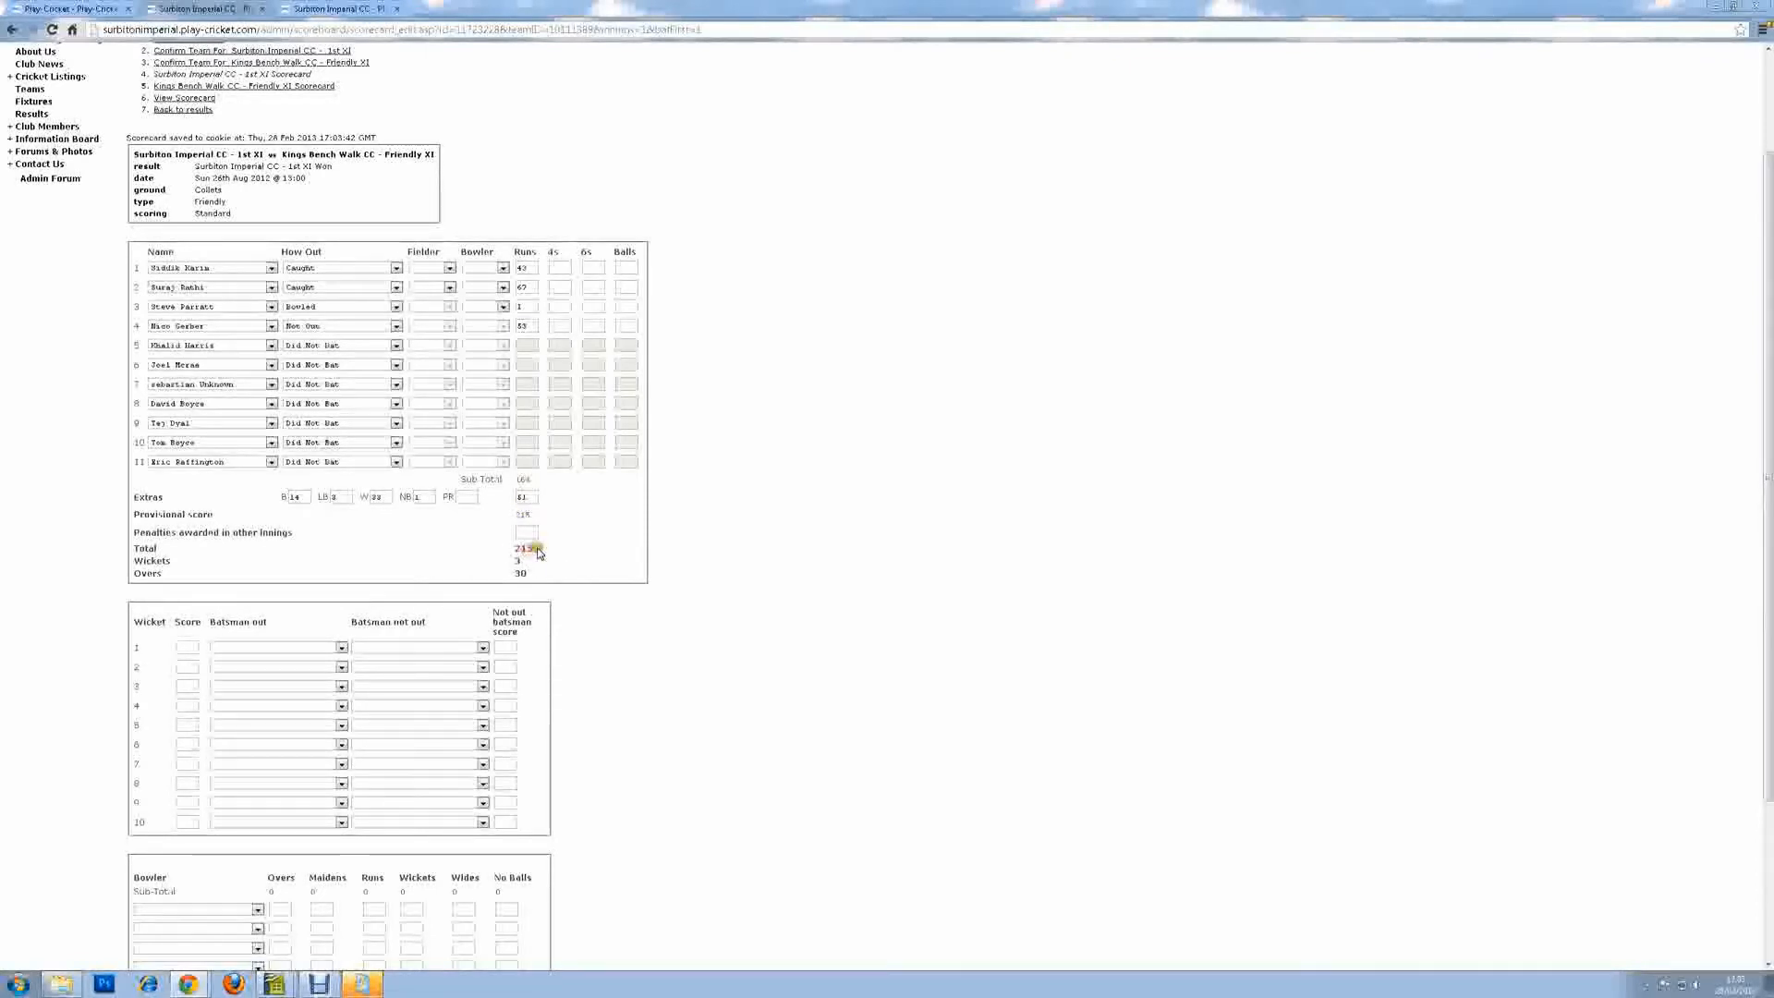
left_click(524, 548)
left_click(524, 548)
left_click(565, 550)
left_click(567, 547)
left_click(574, 530)
left_click(436, 525)
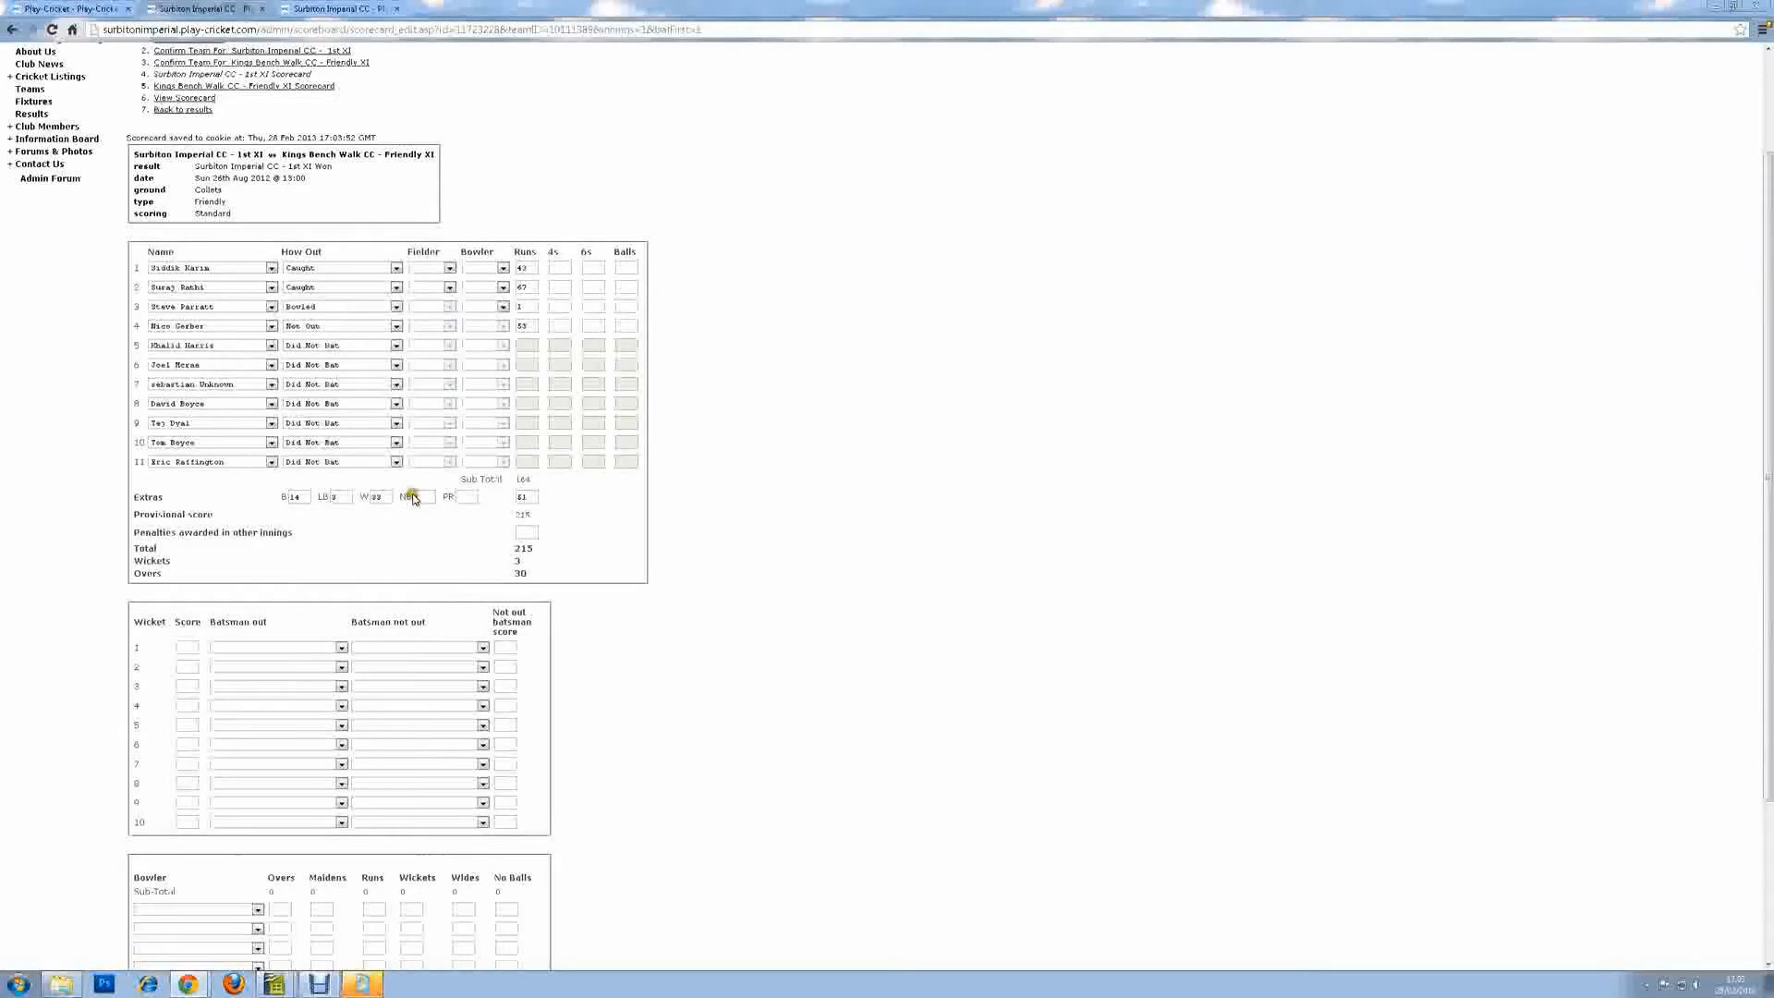
left_click(466, 497)
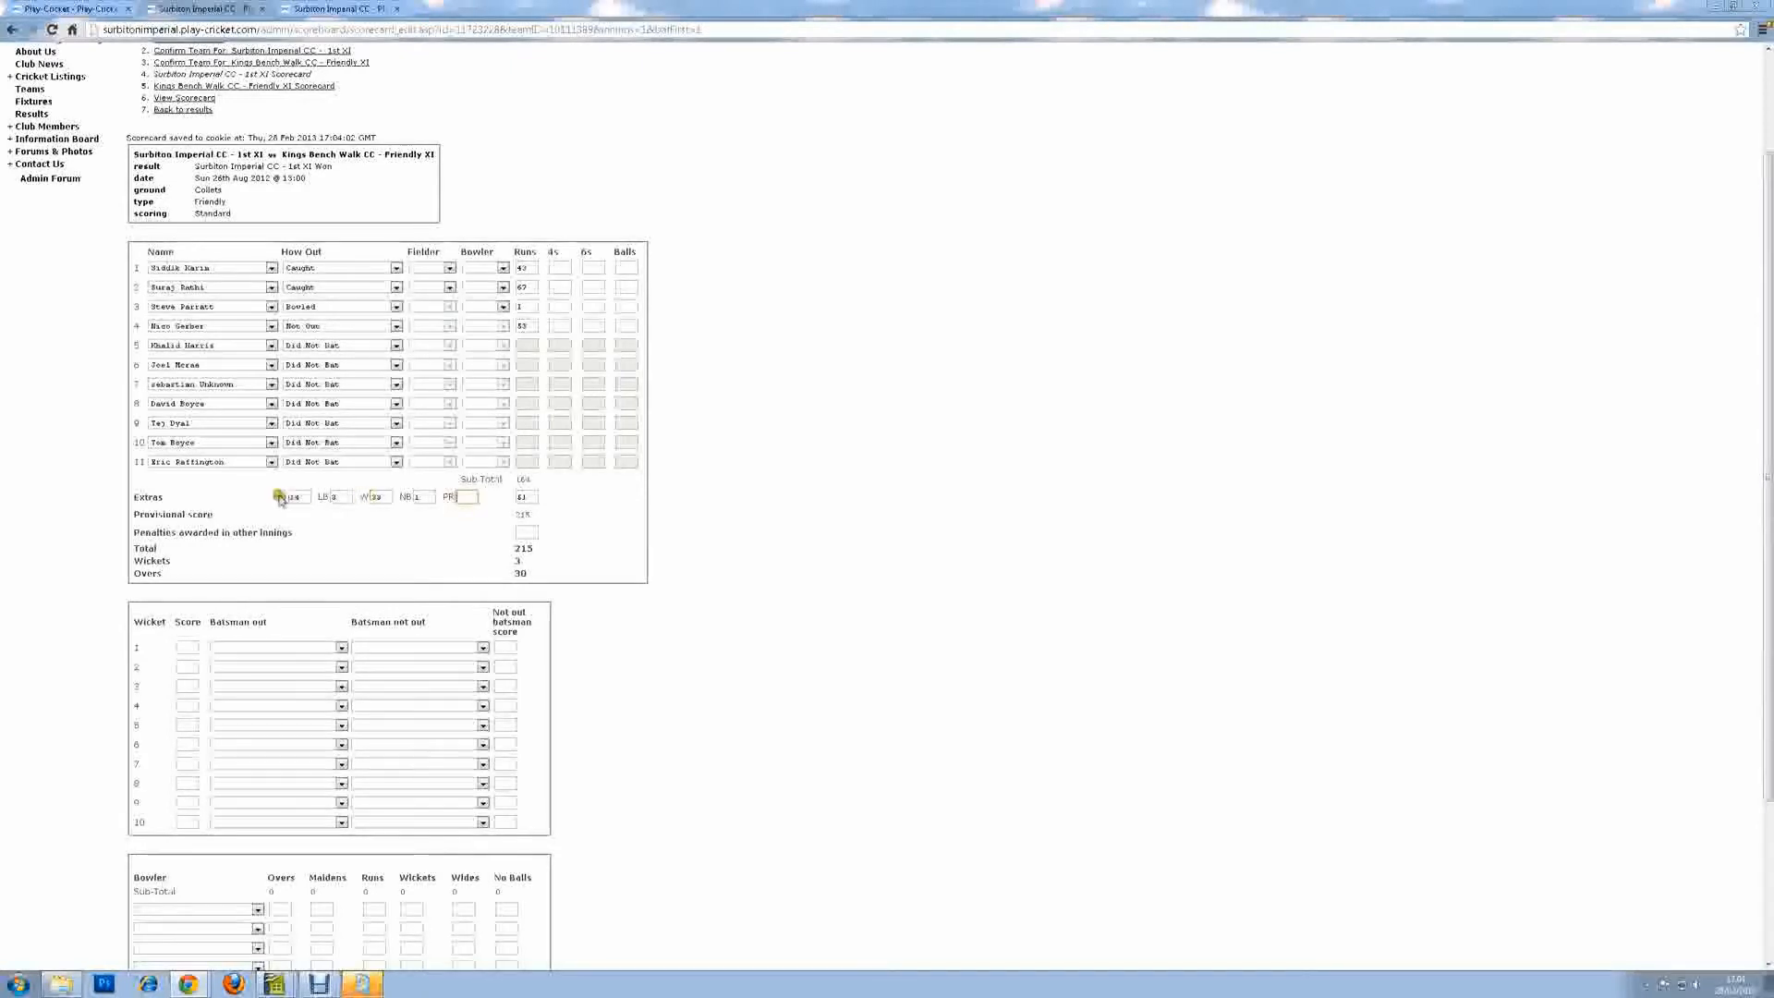
left_click(296, 497)
double_click(331, 496)
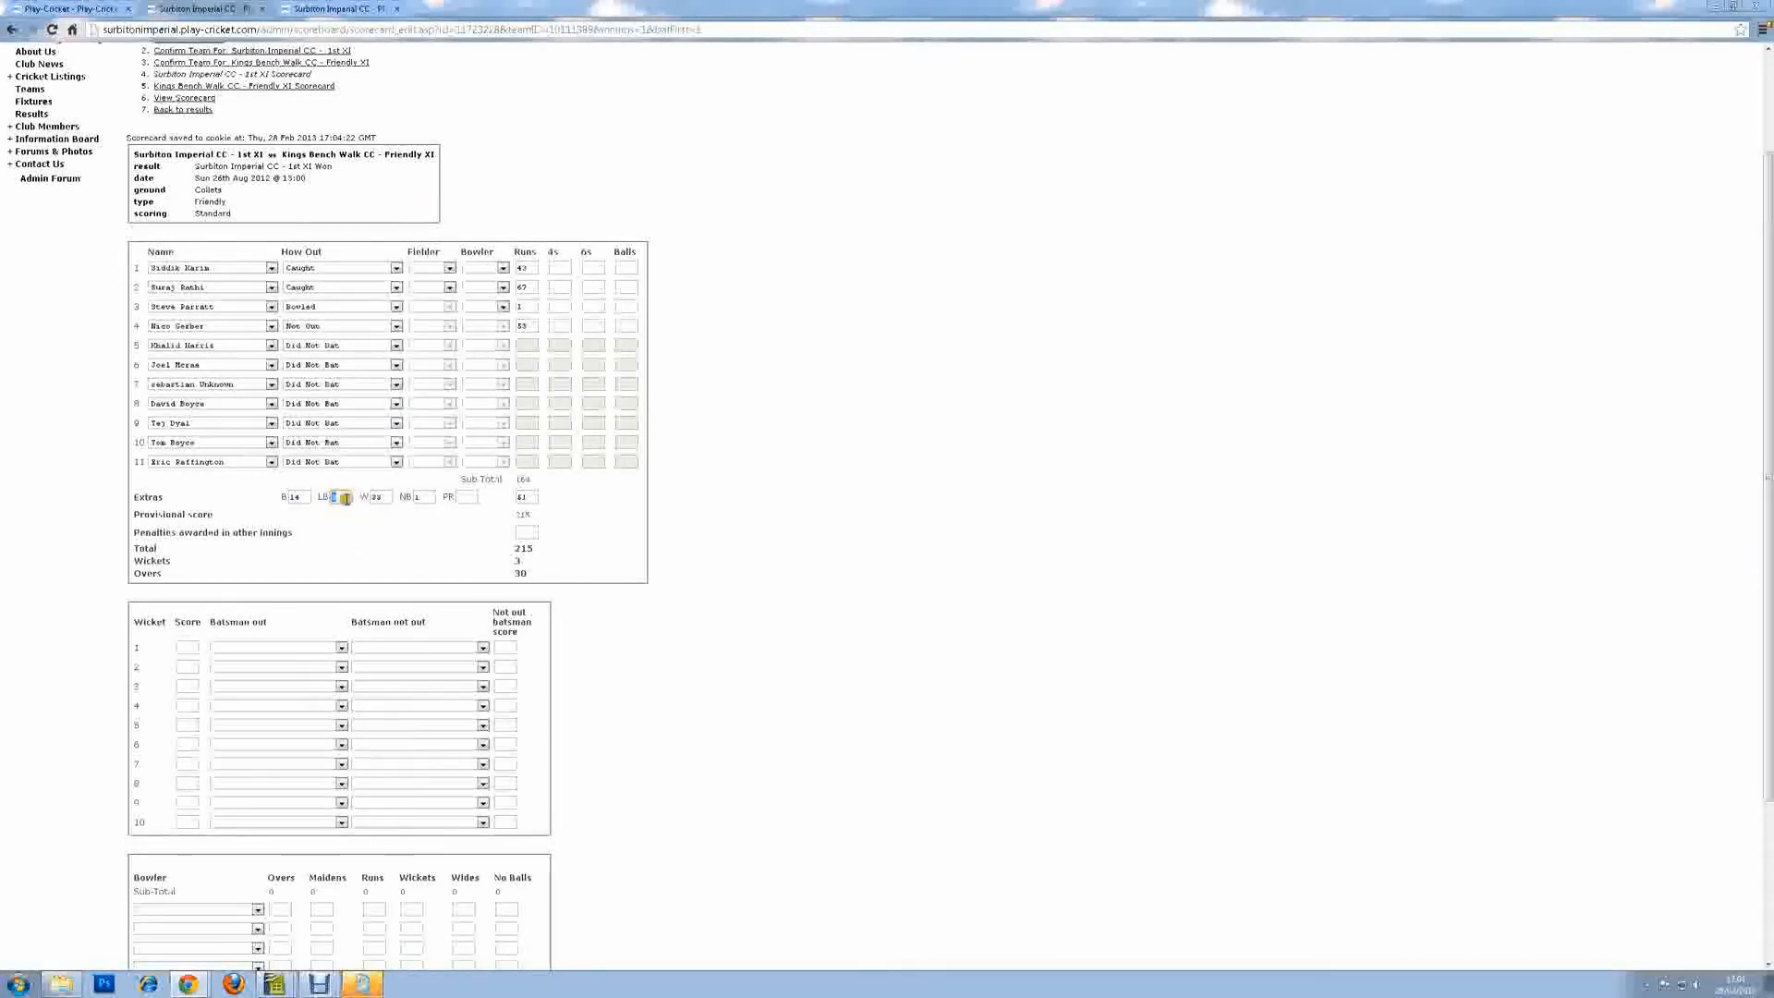
left_click(341, 497)
left_click(296, 497)
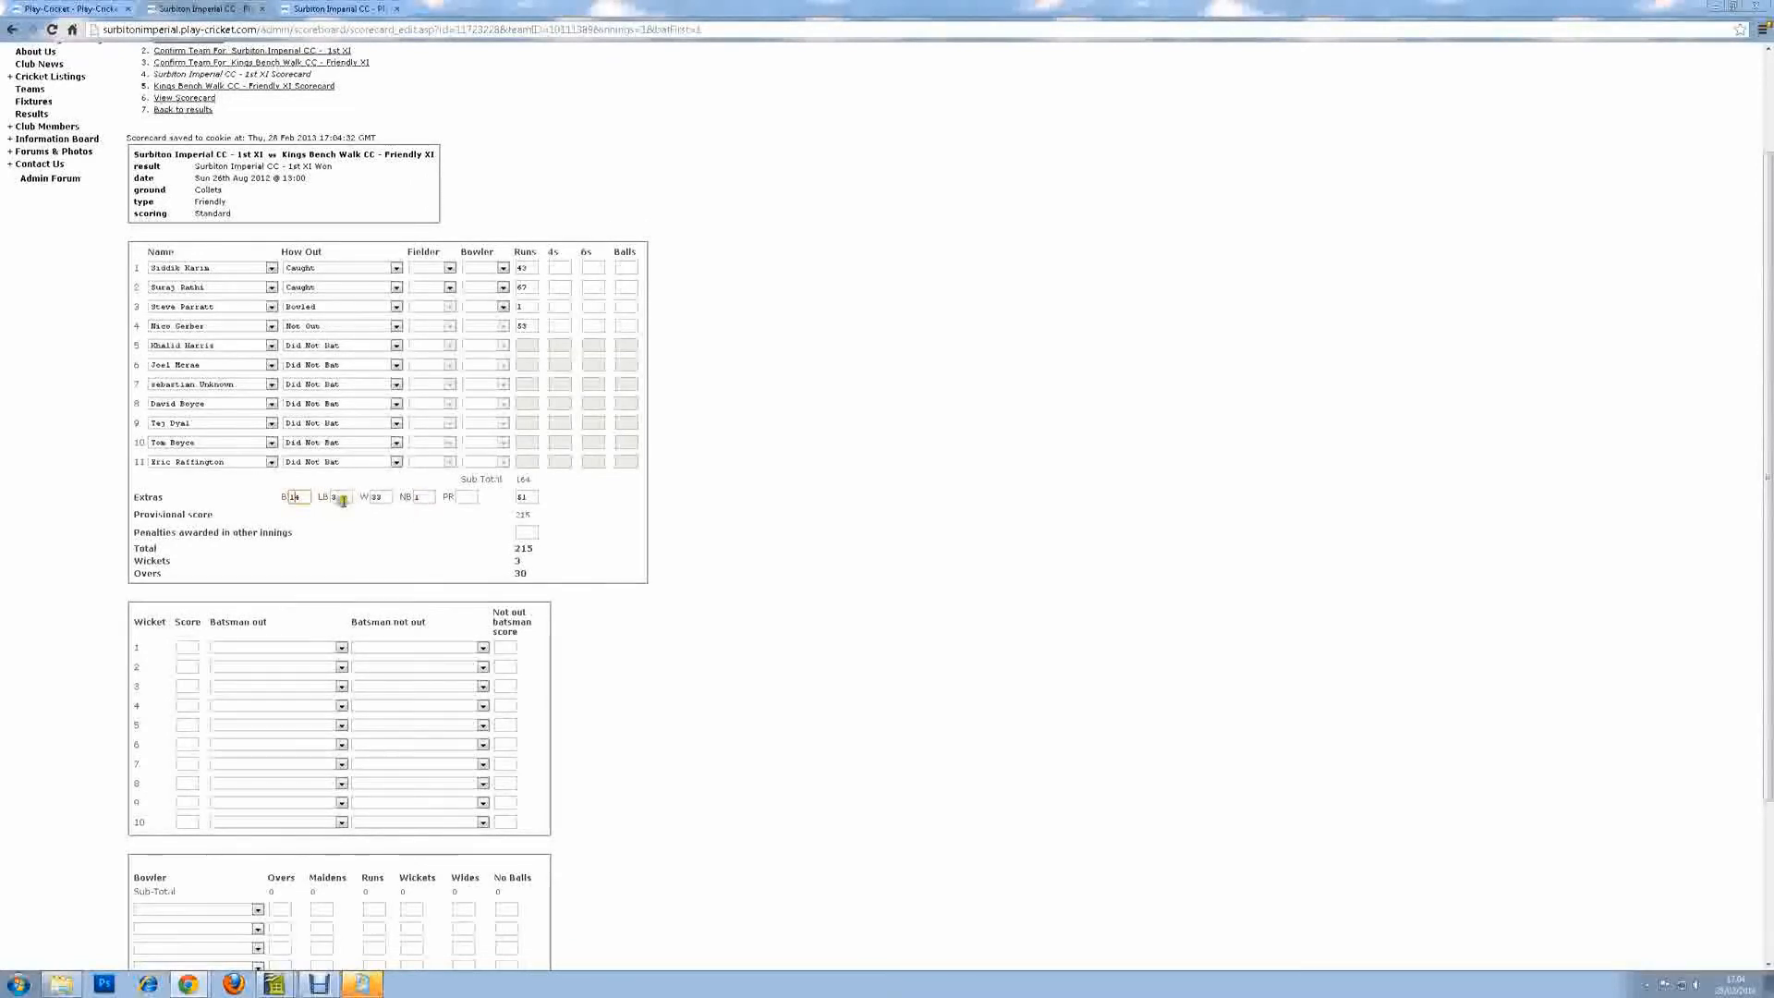
left_click(857, 525)
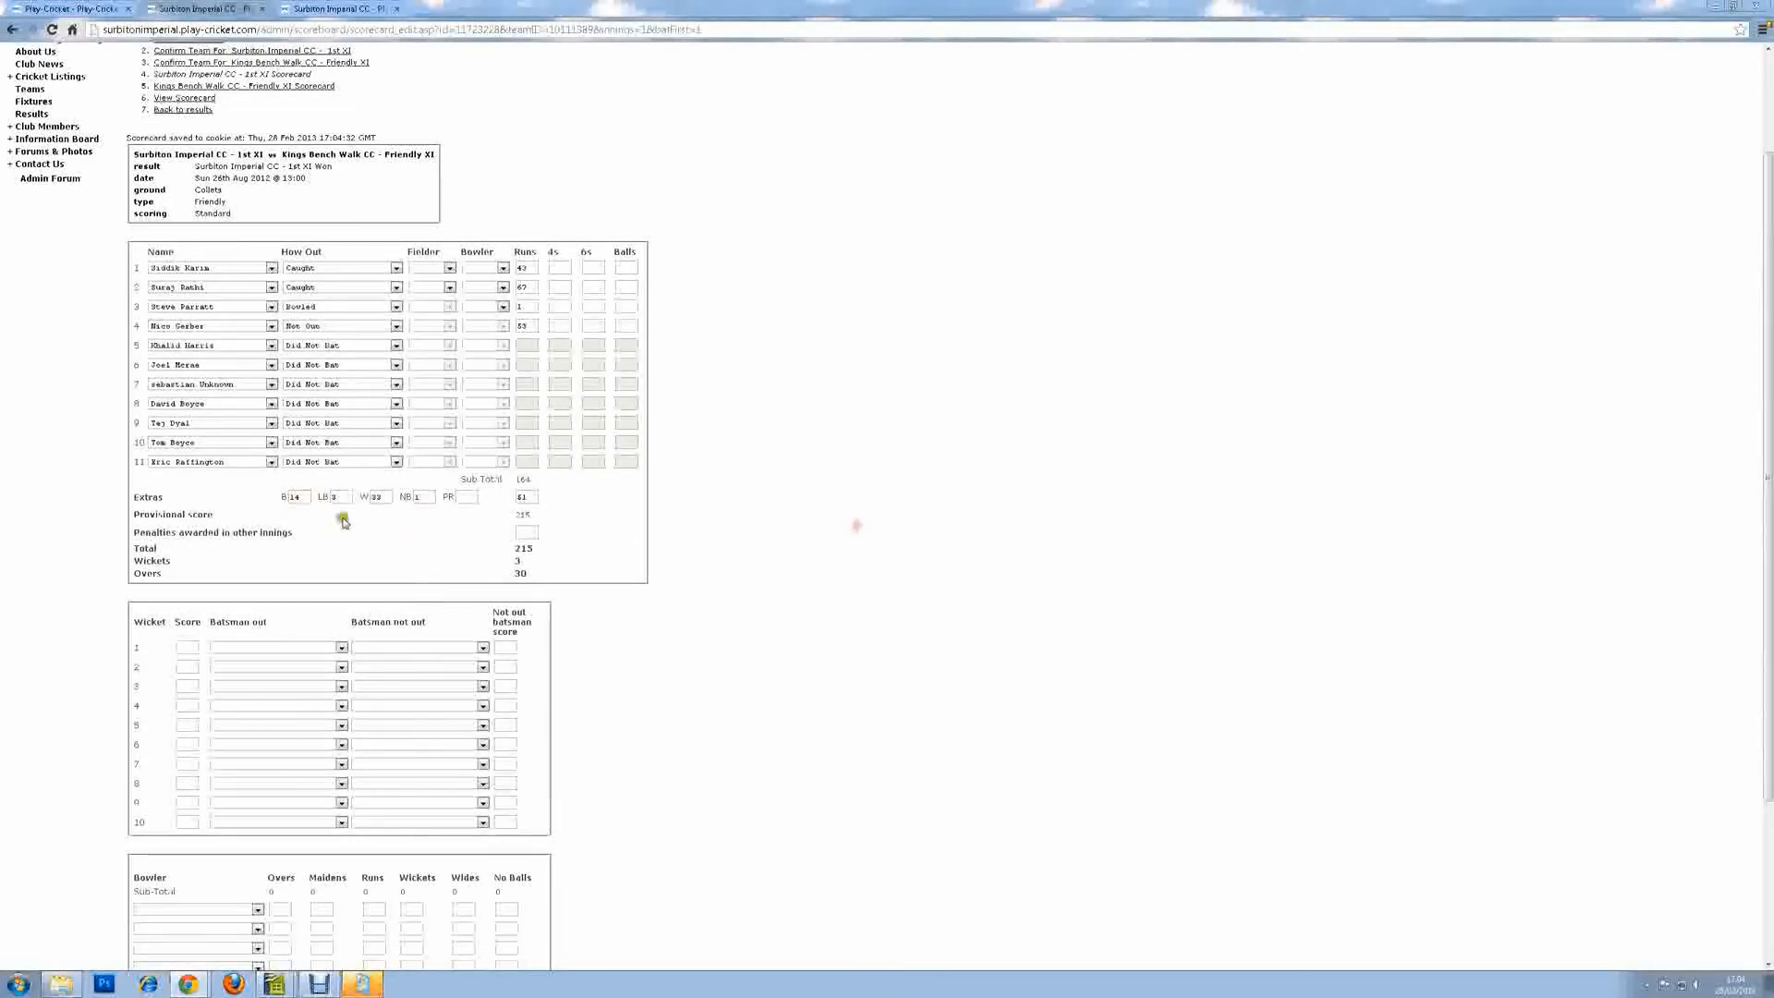
left_click(290, 496)
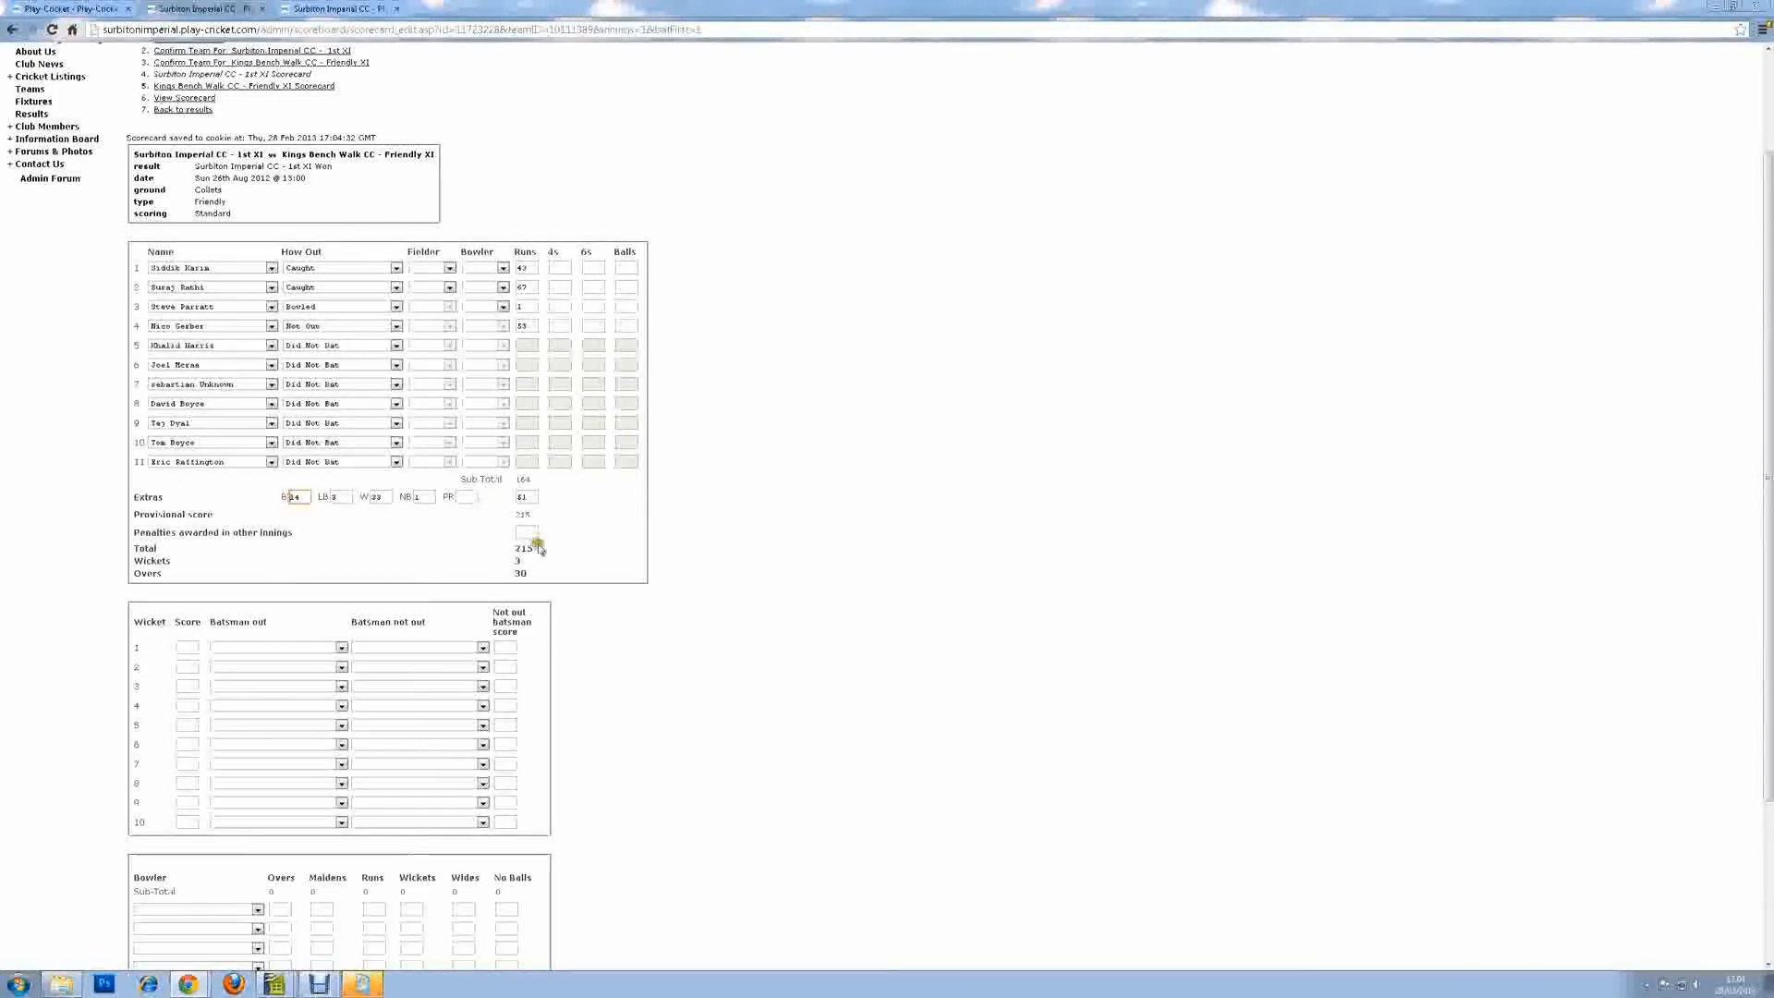
scroll(743, 626, "down", 3)
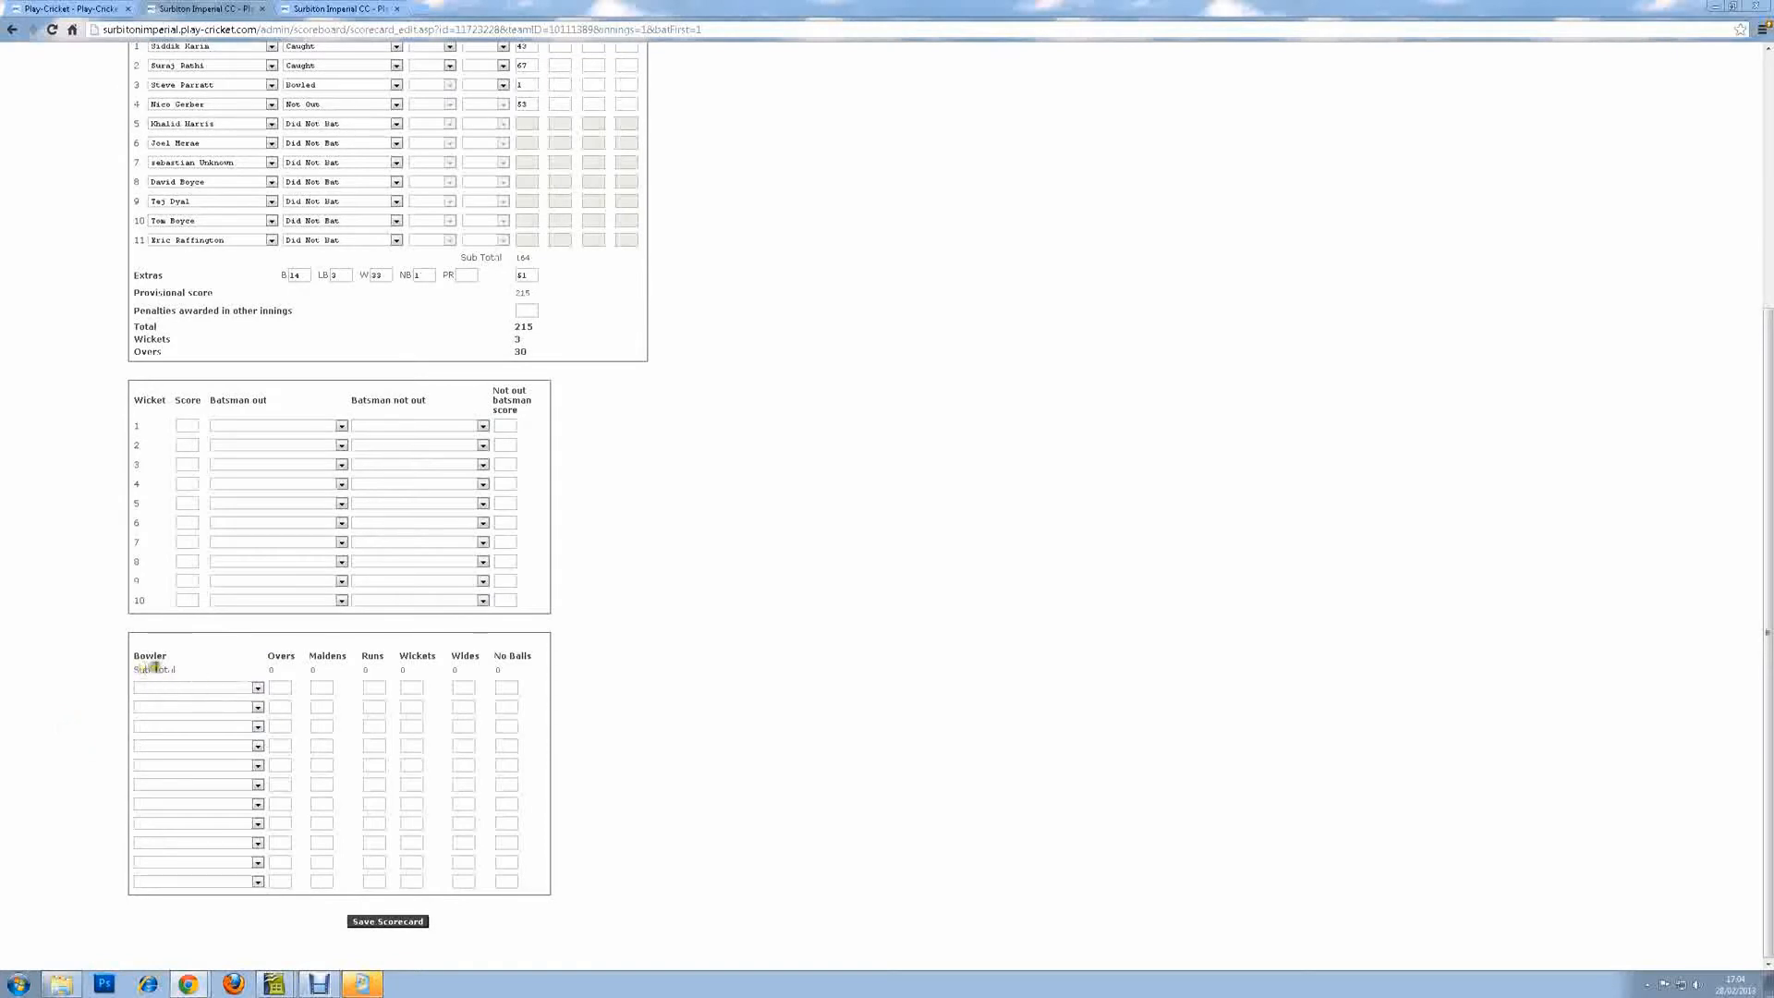
left_click(207, 688)
left_click(645, 694)
left_click(768, 701)
left_click(73, 465)
left_click(804, 612)
Try to save the scorecard with the bowling section empty and cancel at the inconsistencies prompt.
left_click(399, 922)
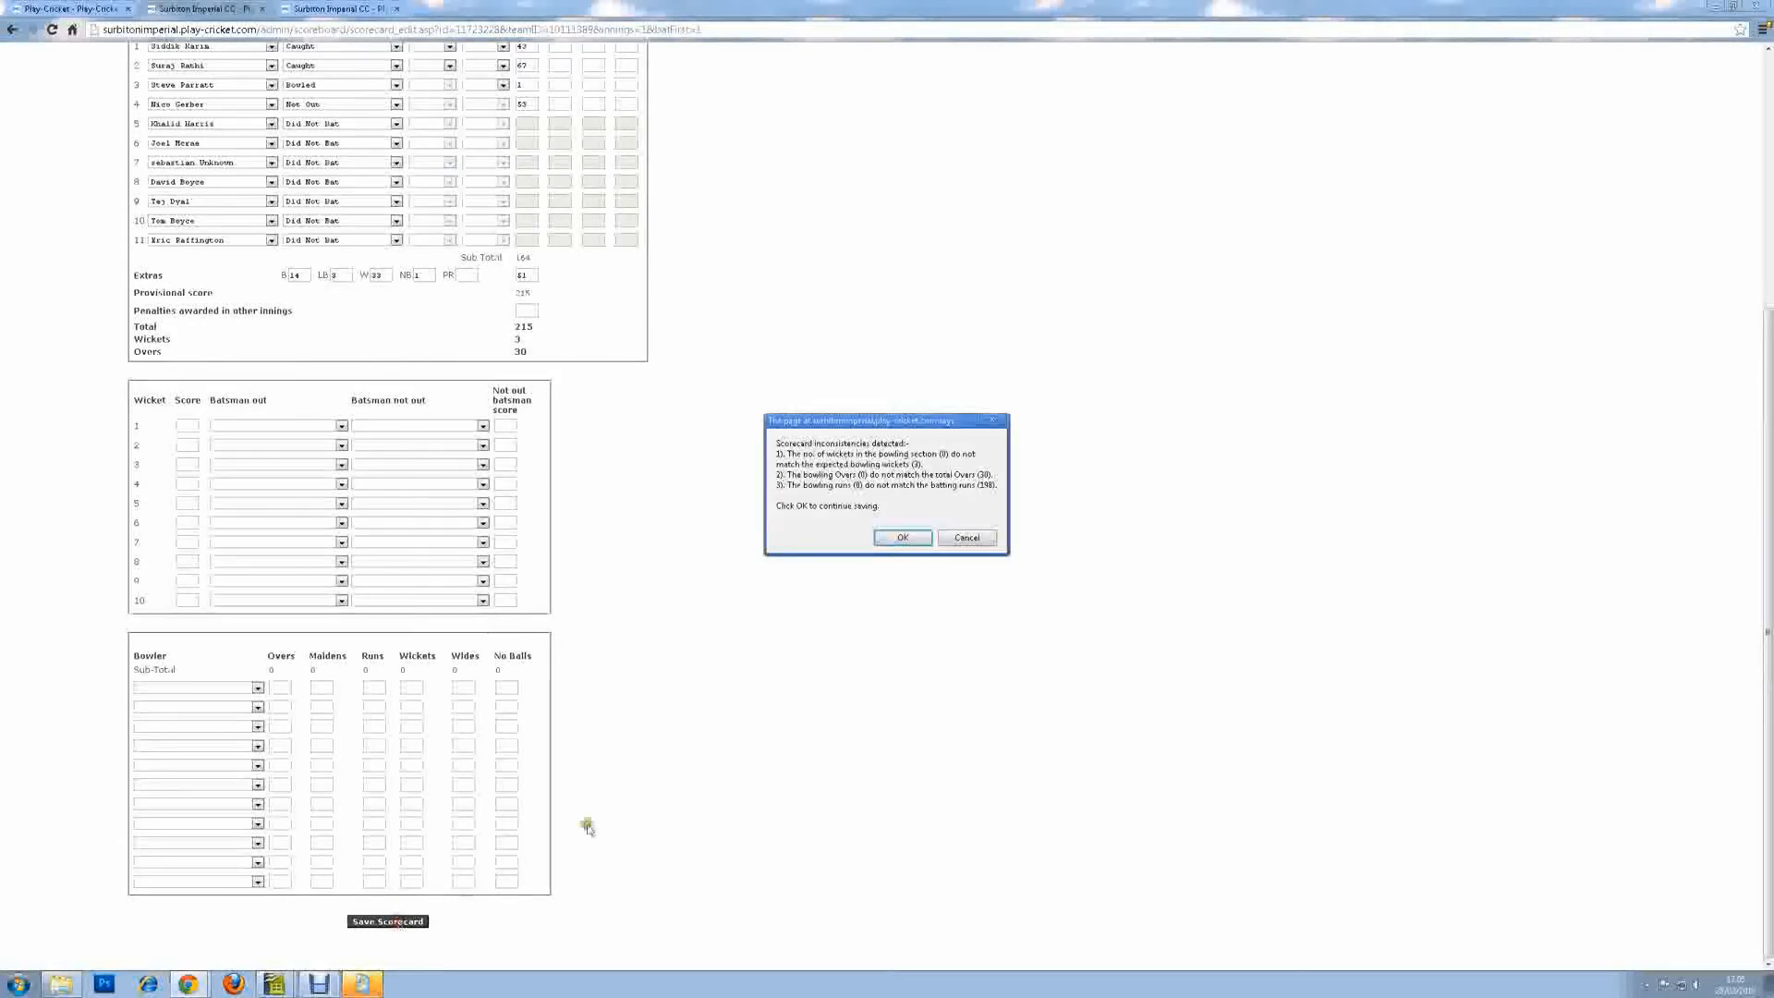
left_click(966, 539)
left_click(847, 501)
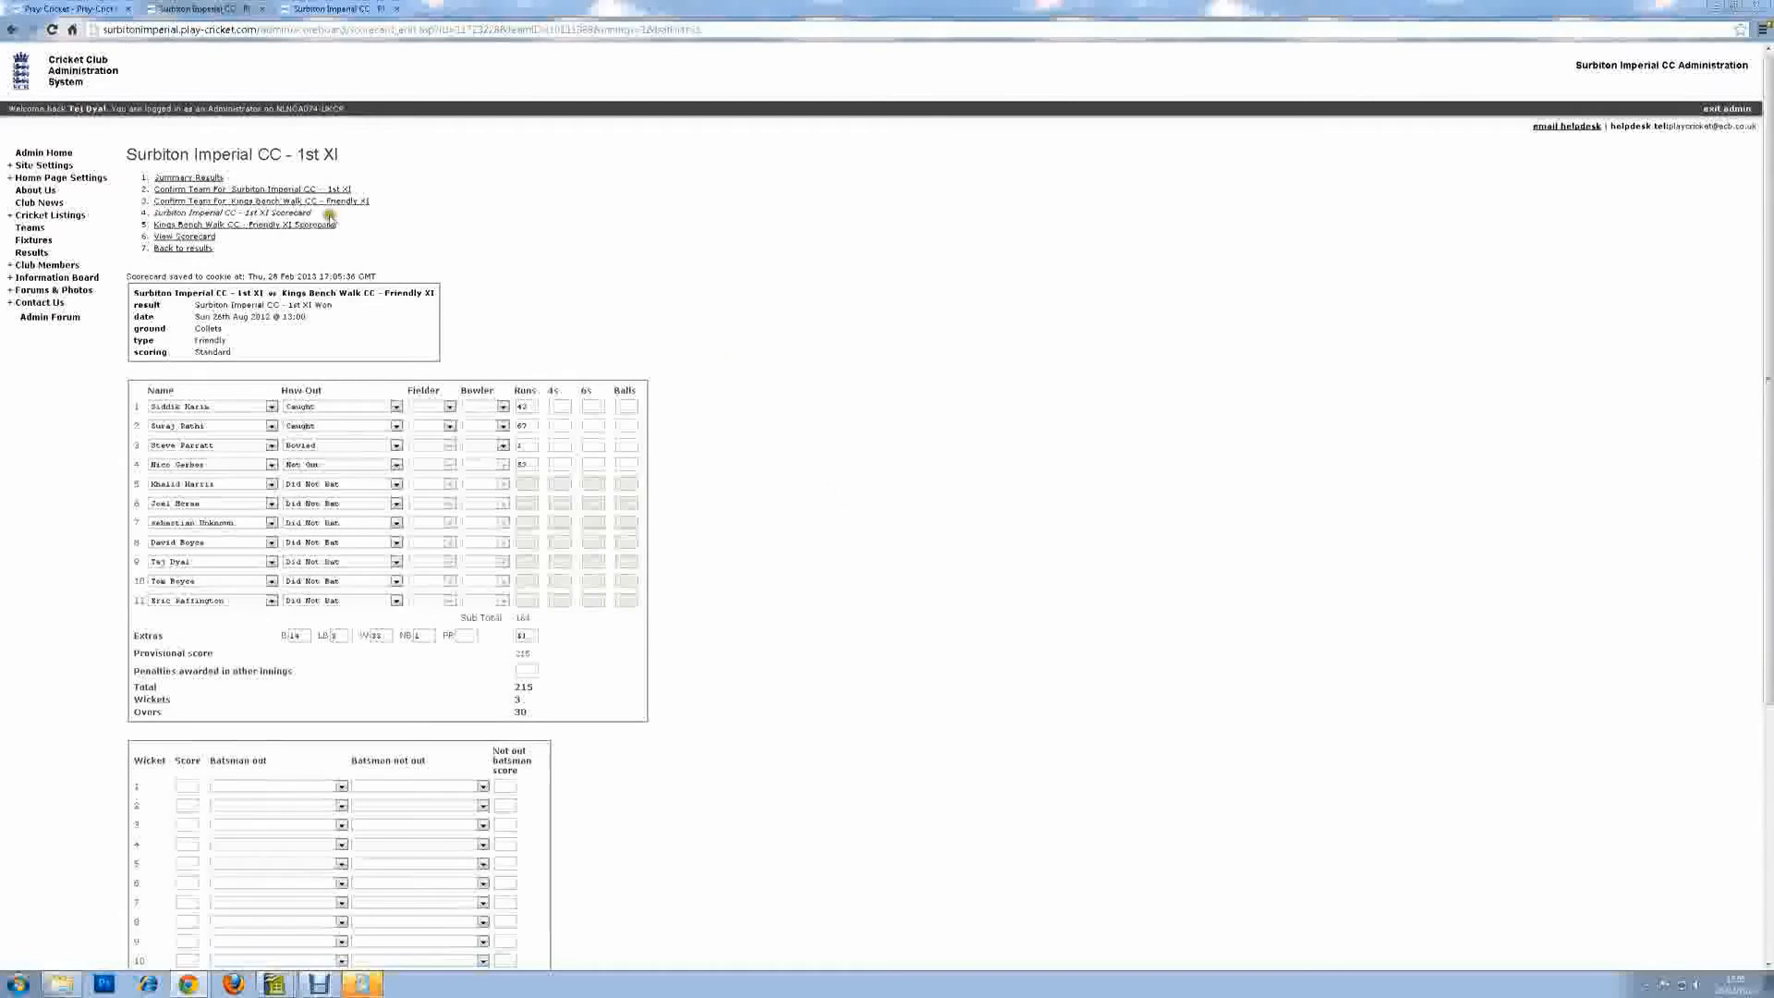
scroll(324, 500, "down", 4)
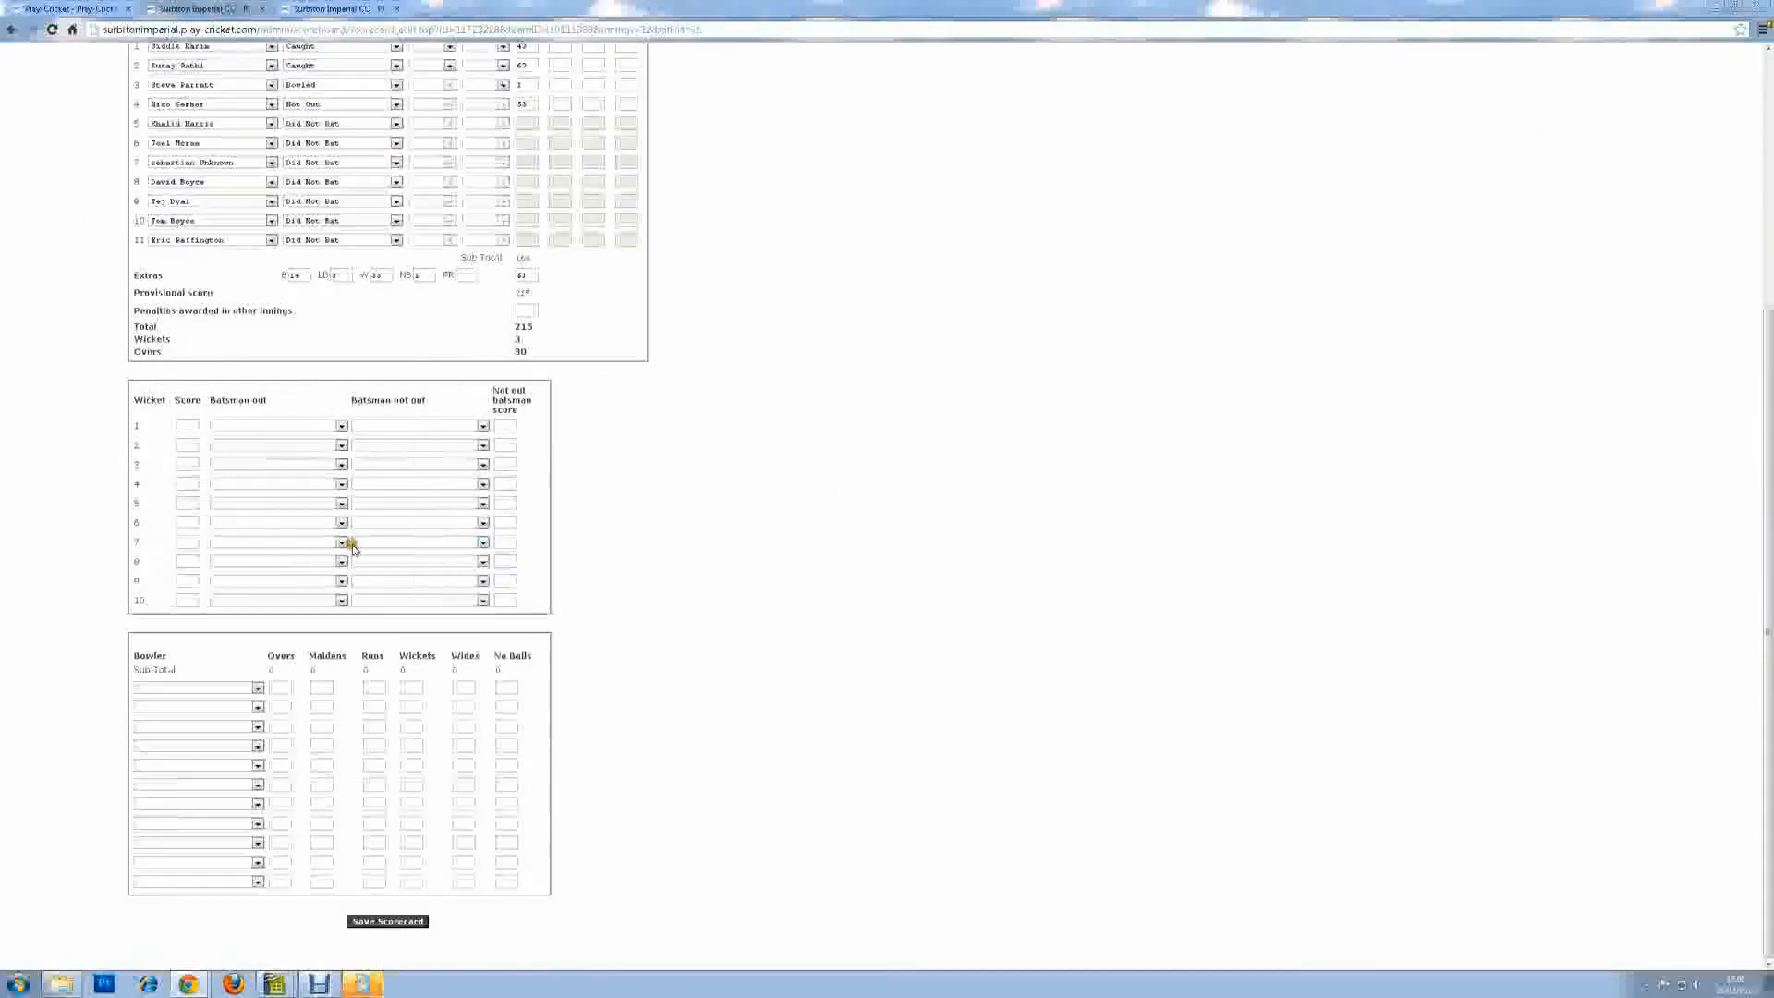
Save the Surbiton Imperial 1st XI scorecard, accepting the reported bowling inconsistencies.
left_click(386, 922)
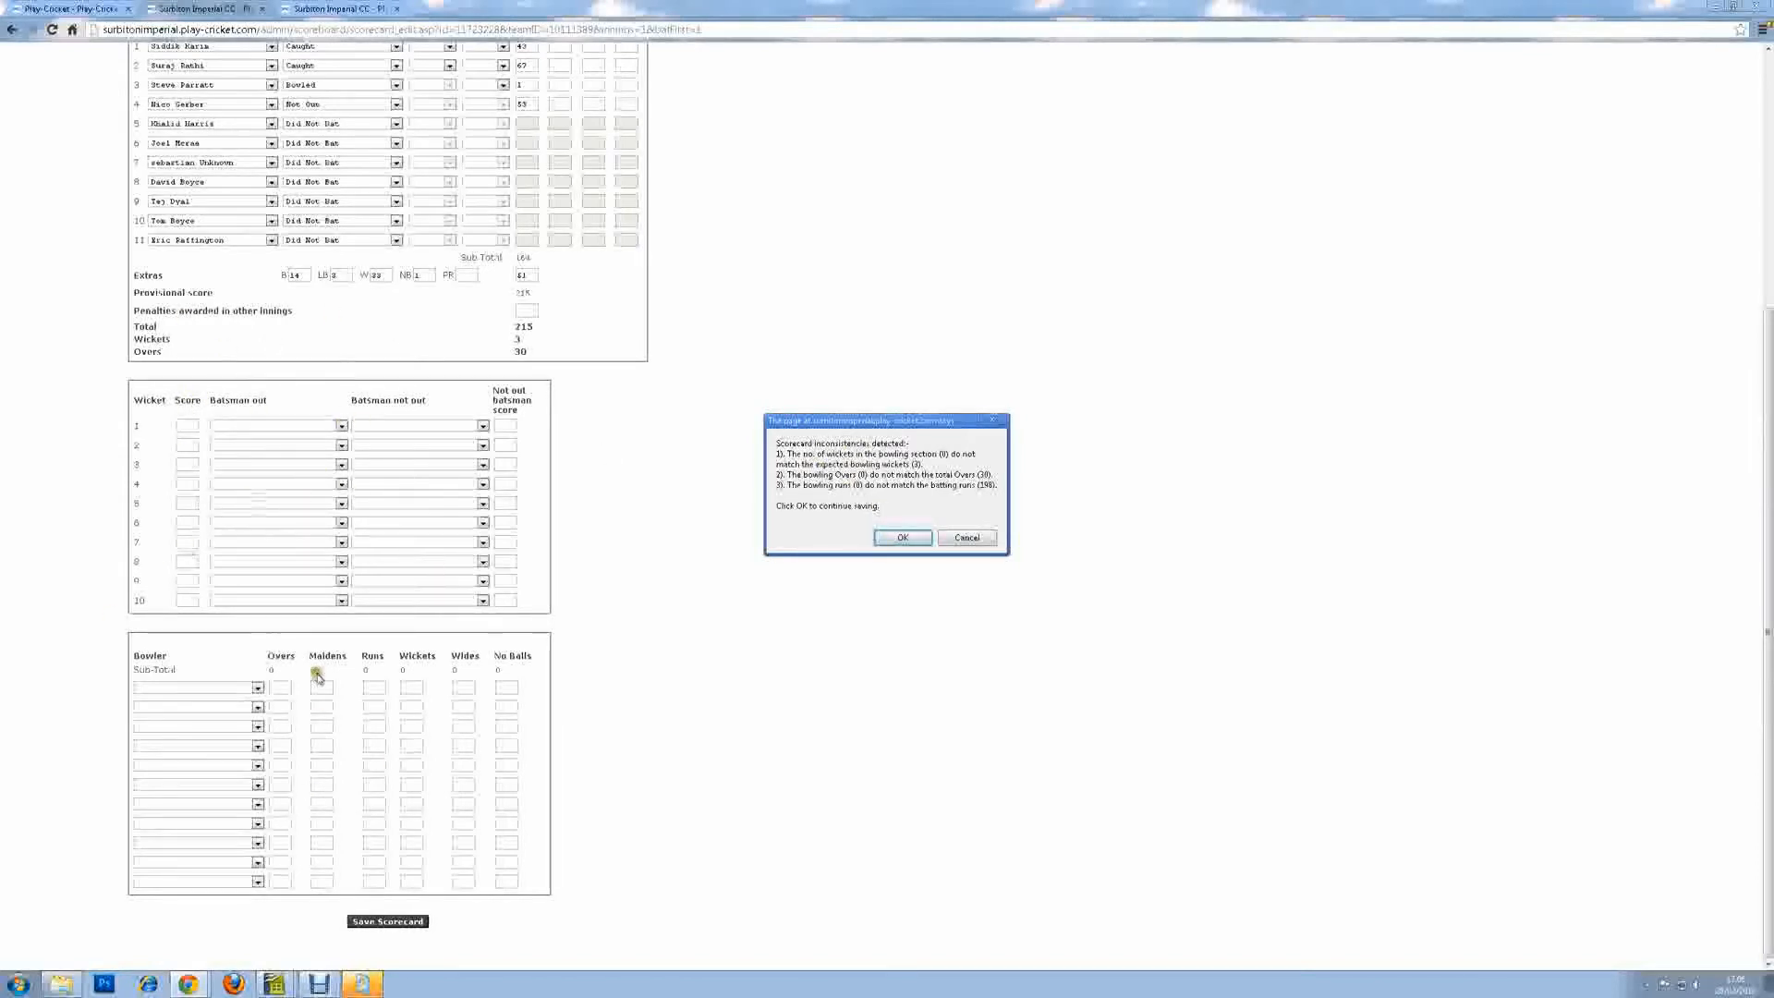
left_click(902, 538)
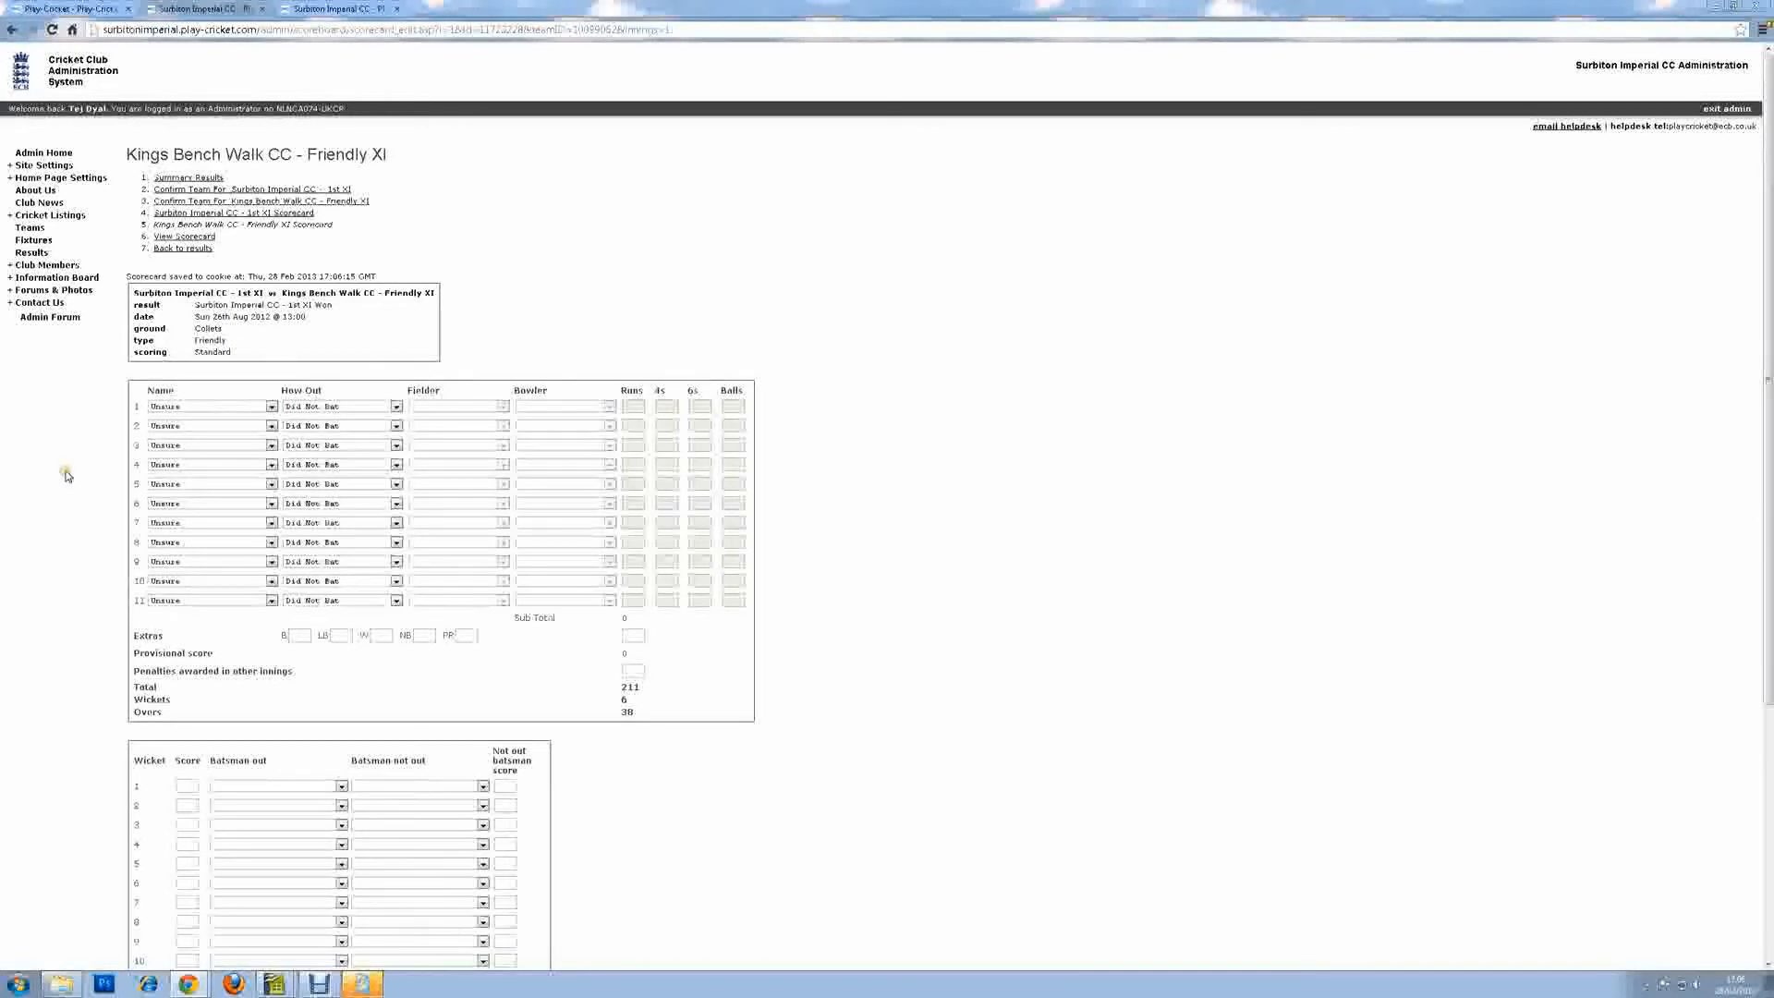
Set the first bowler on the Kings Bench Walk Friendly XI scorecard to the first player in the Surbiton Imperial list.
scroll(622, 555, "down", 3)
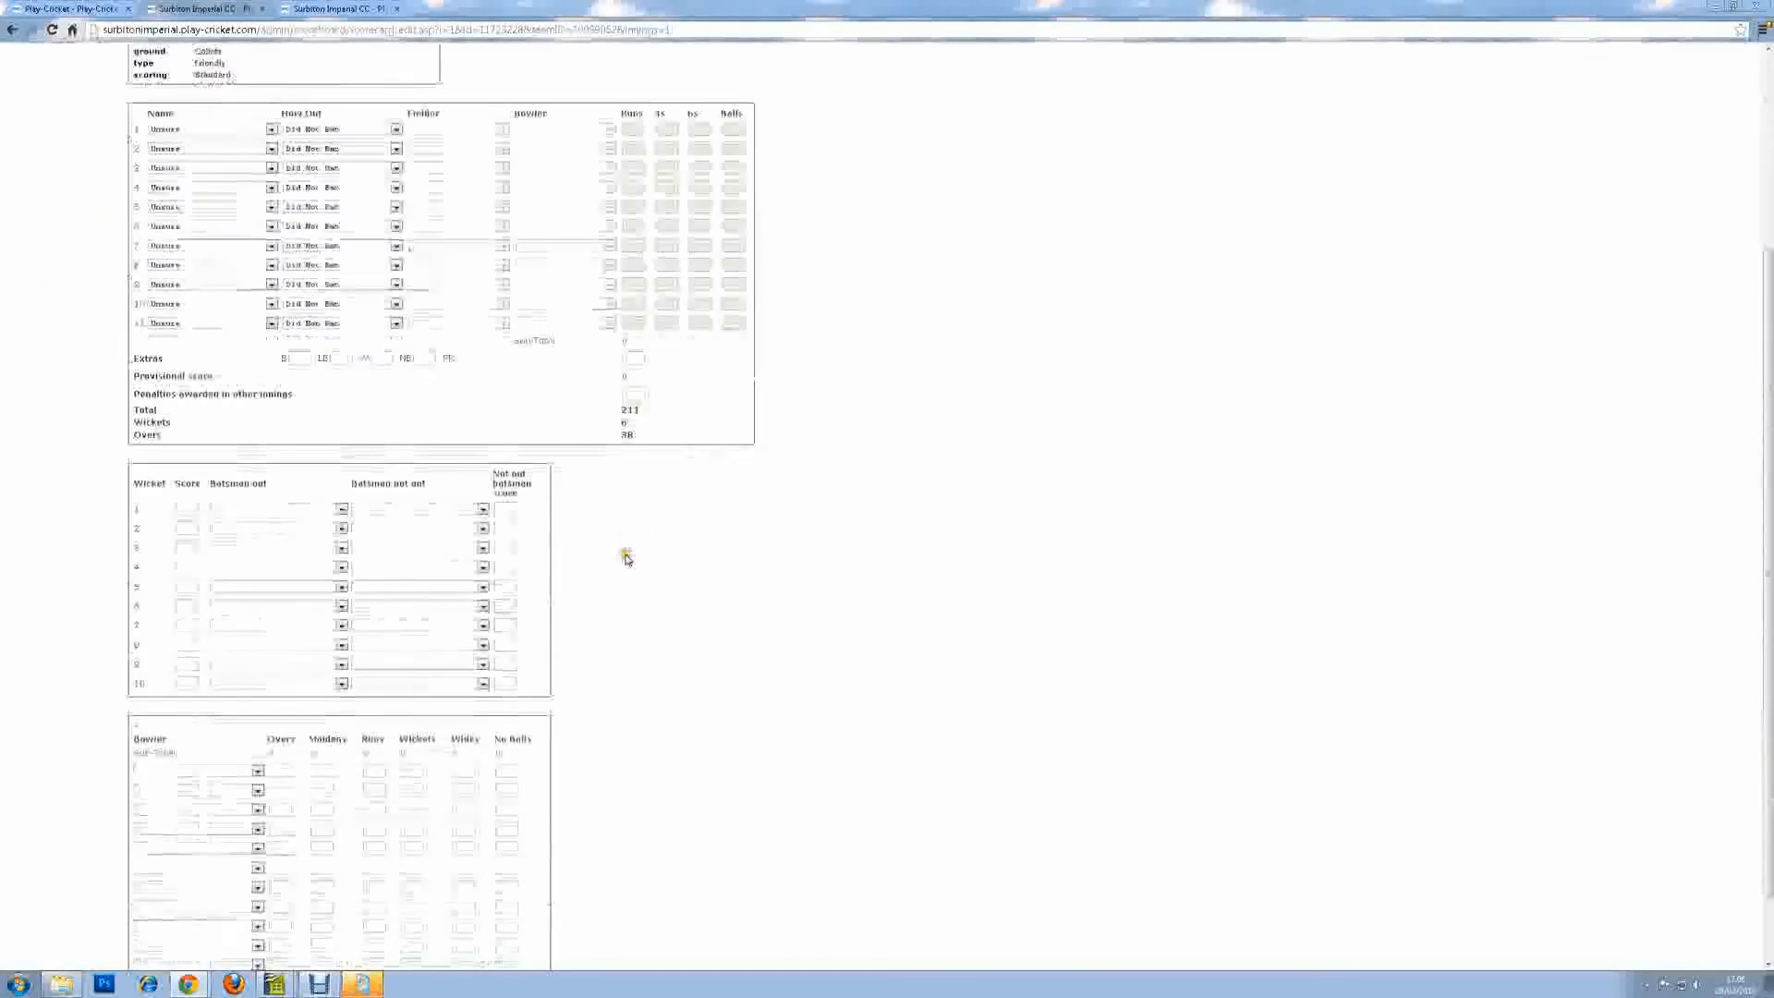
scroll(622, 558, "up", 2)
scroll(535, 476, "down", 3)
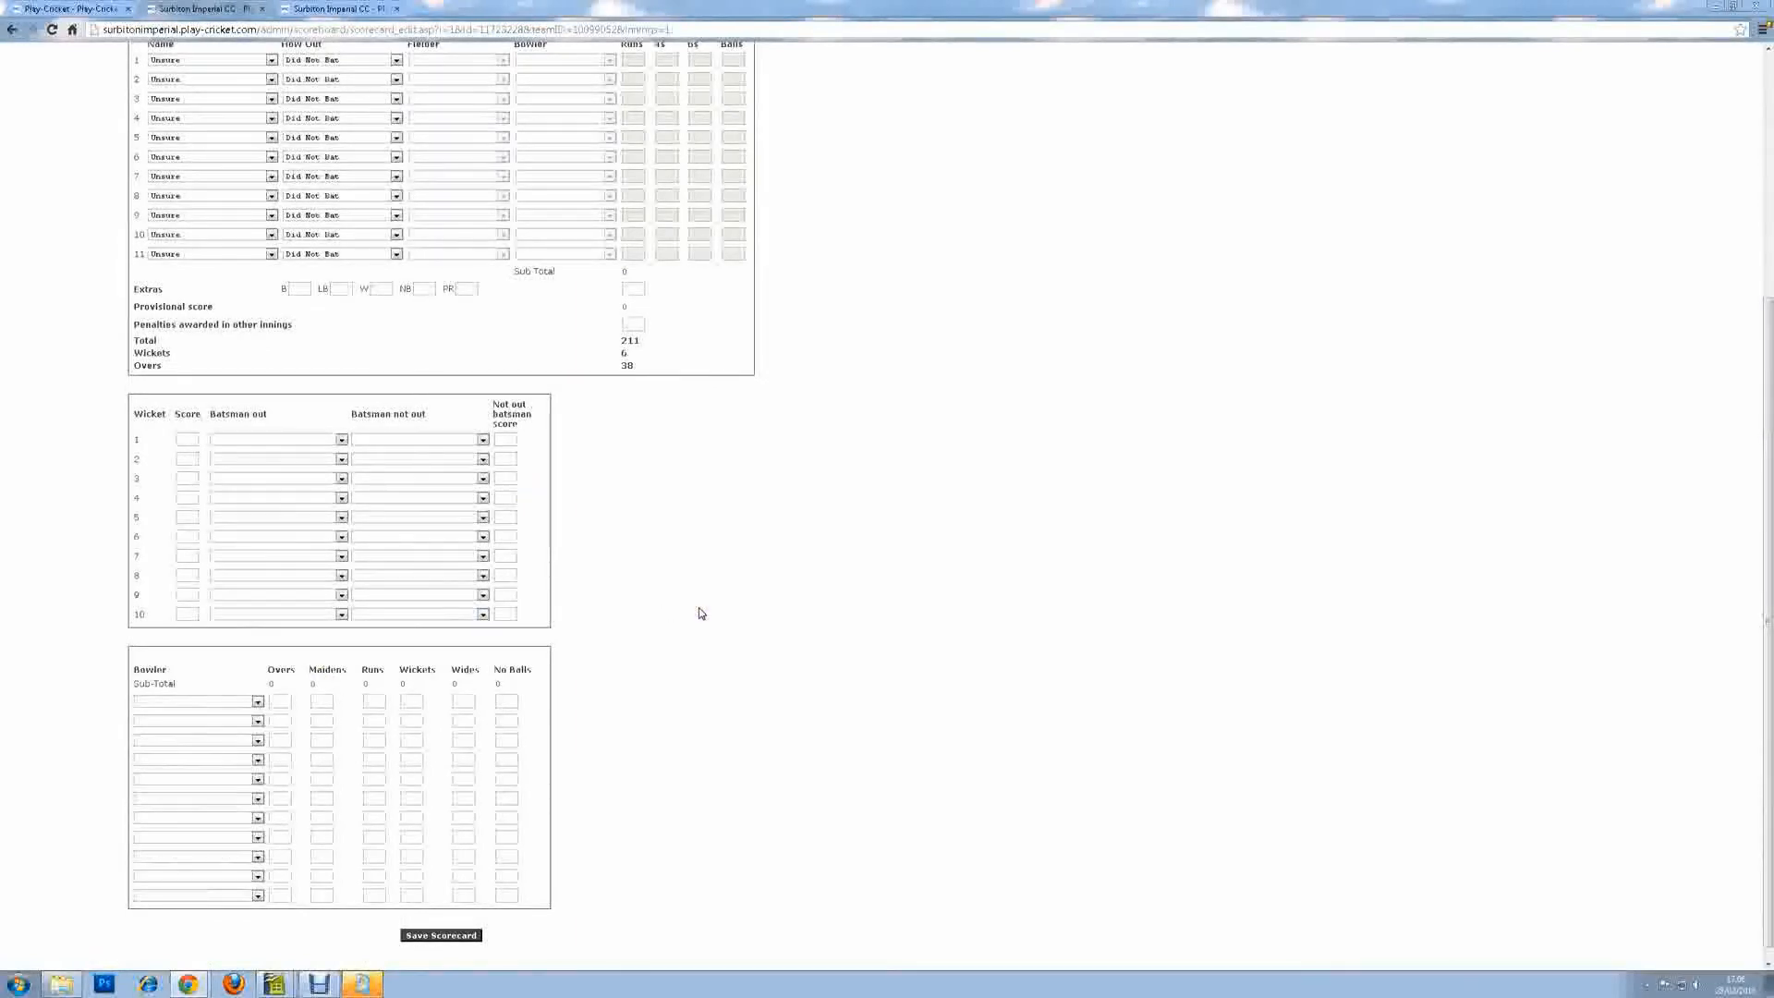
scroll(475, 491, "up", 2)
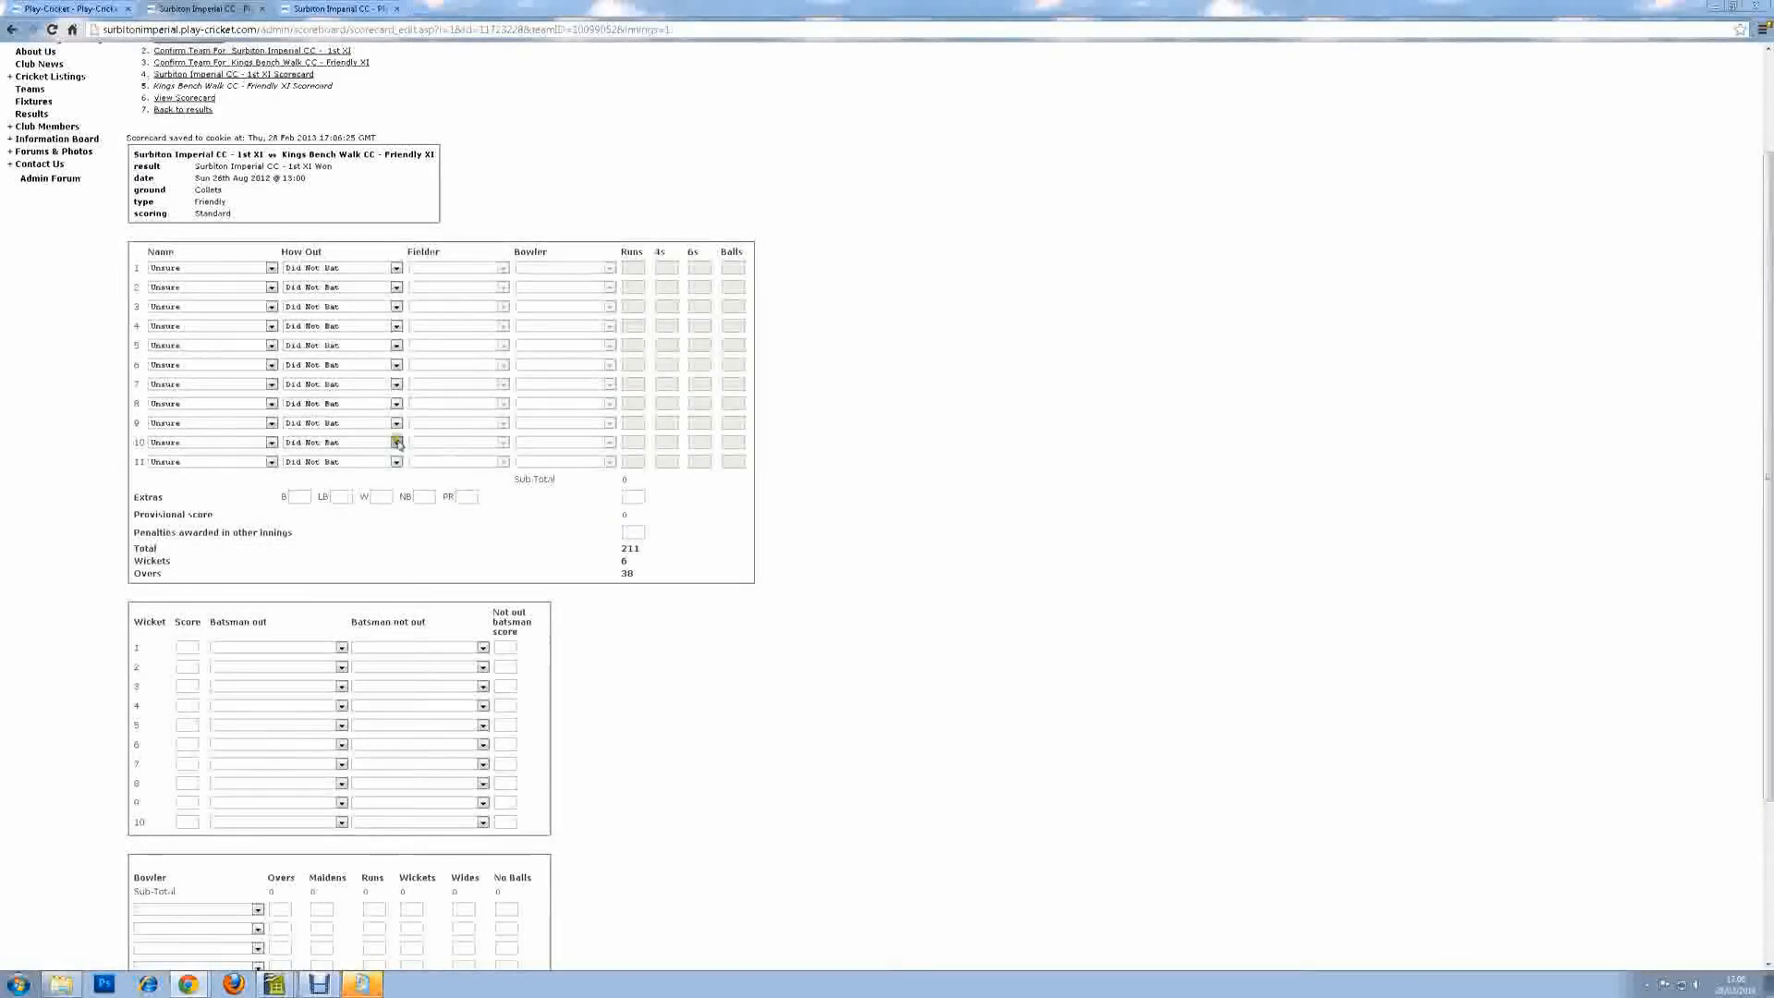
scroll(453, 444, "up", 2)
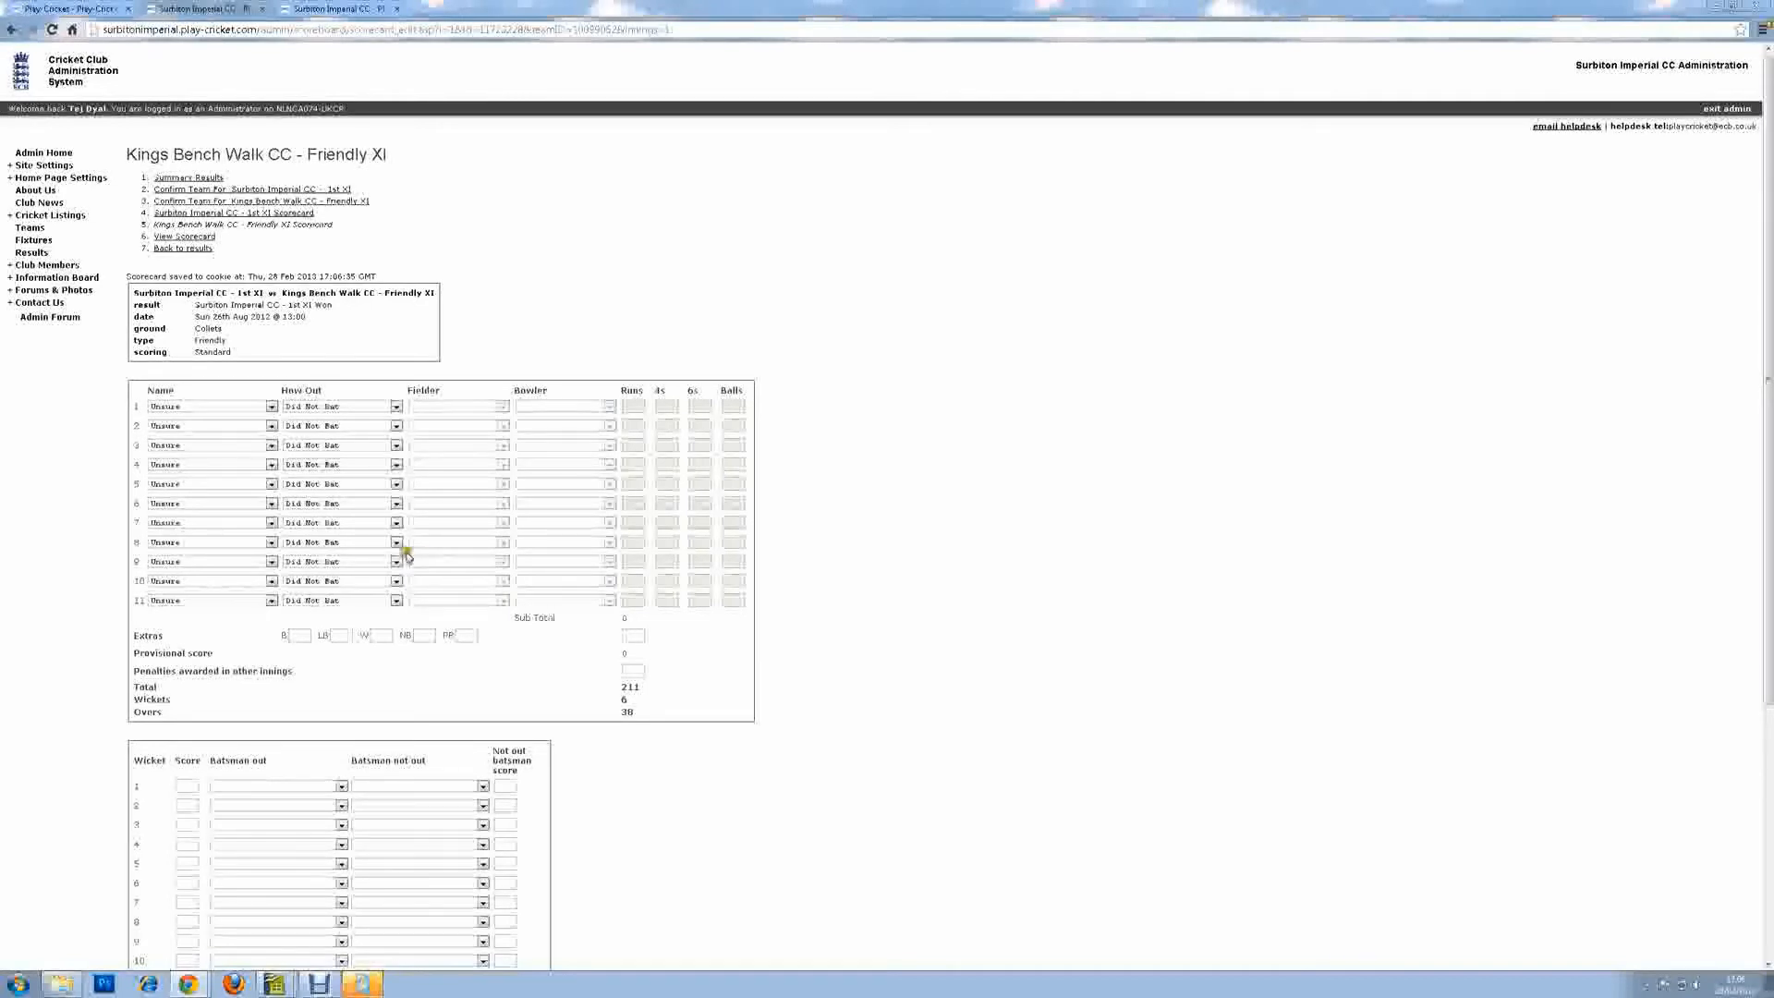
scroll(407, 555, "down", 4)
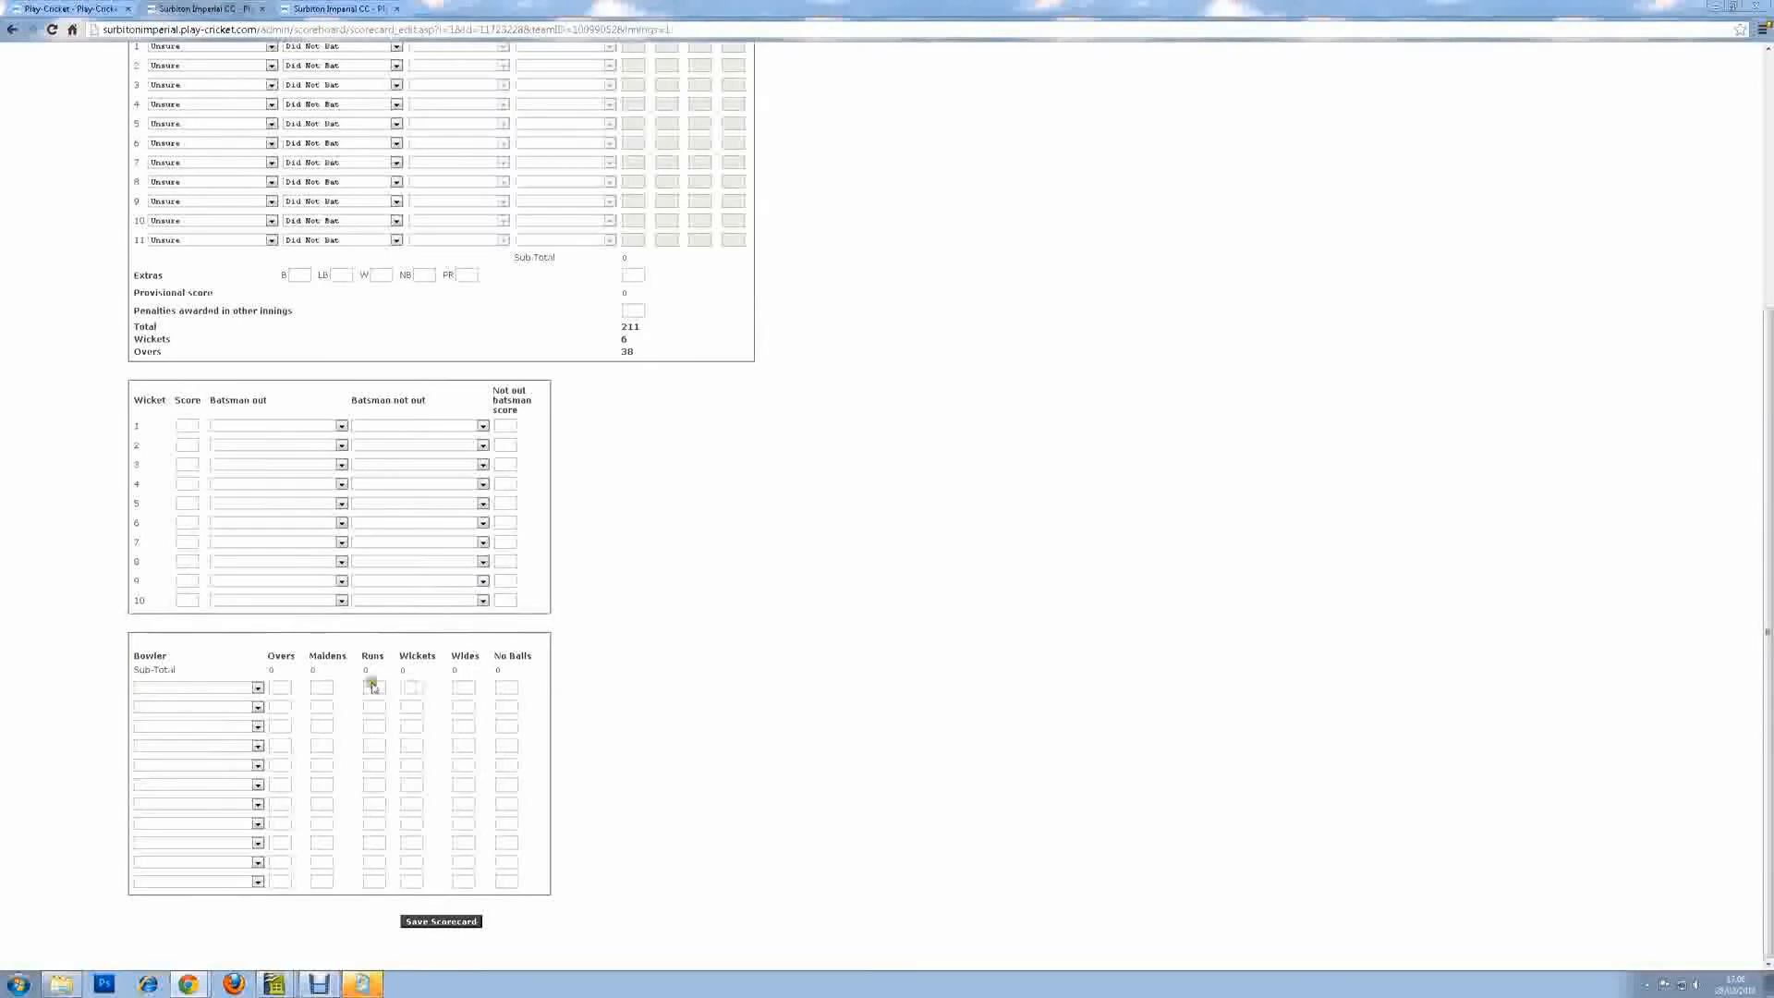
left_click(194, 689)
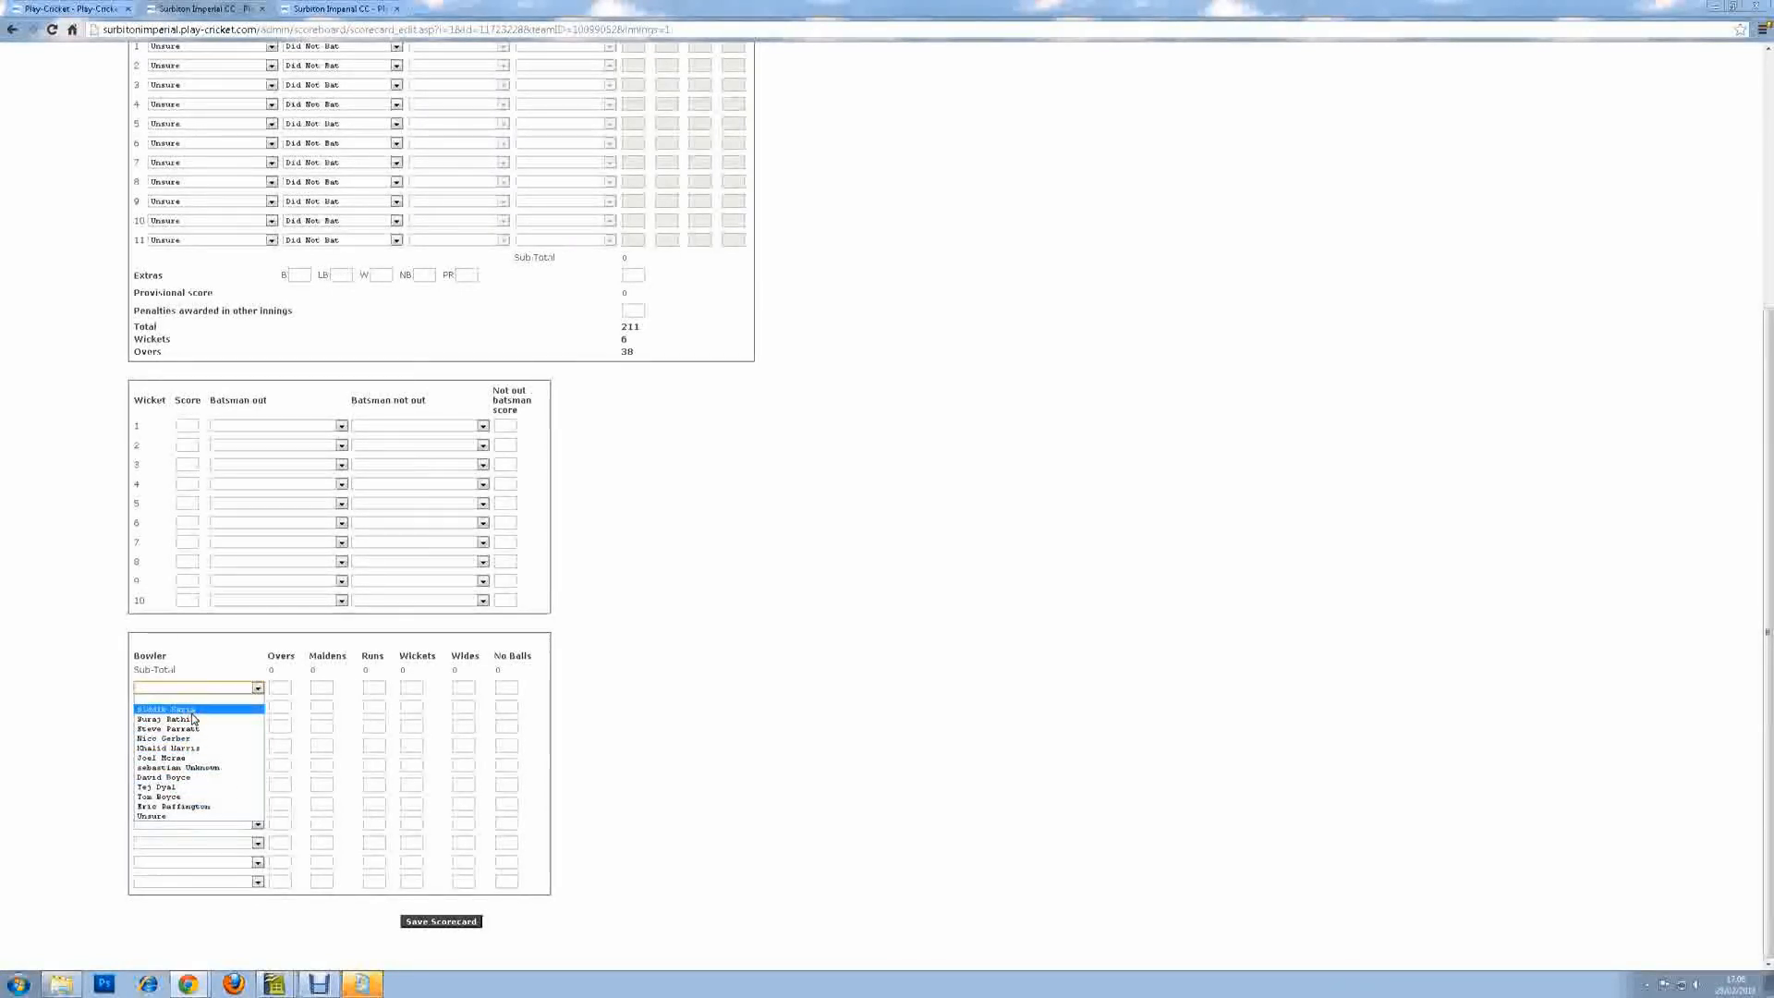
left_click(48, 693)
left_click(169, 689)
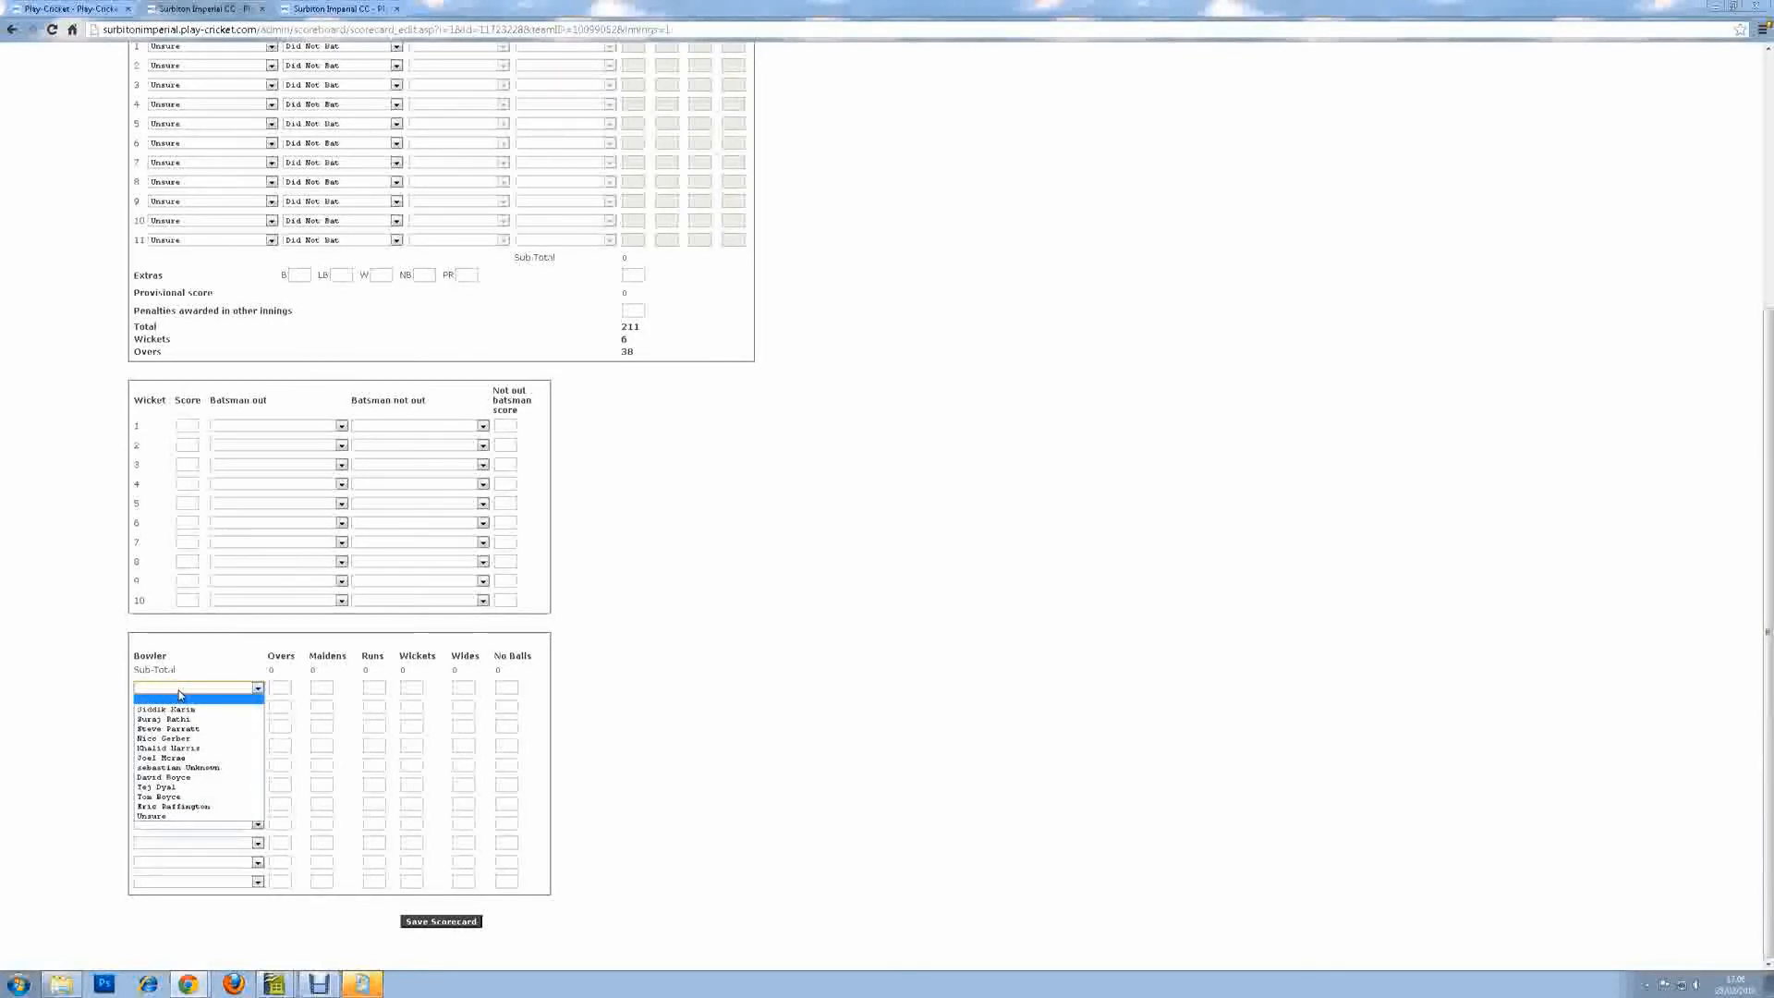
left_click(179, 708)
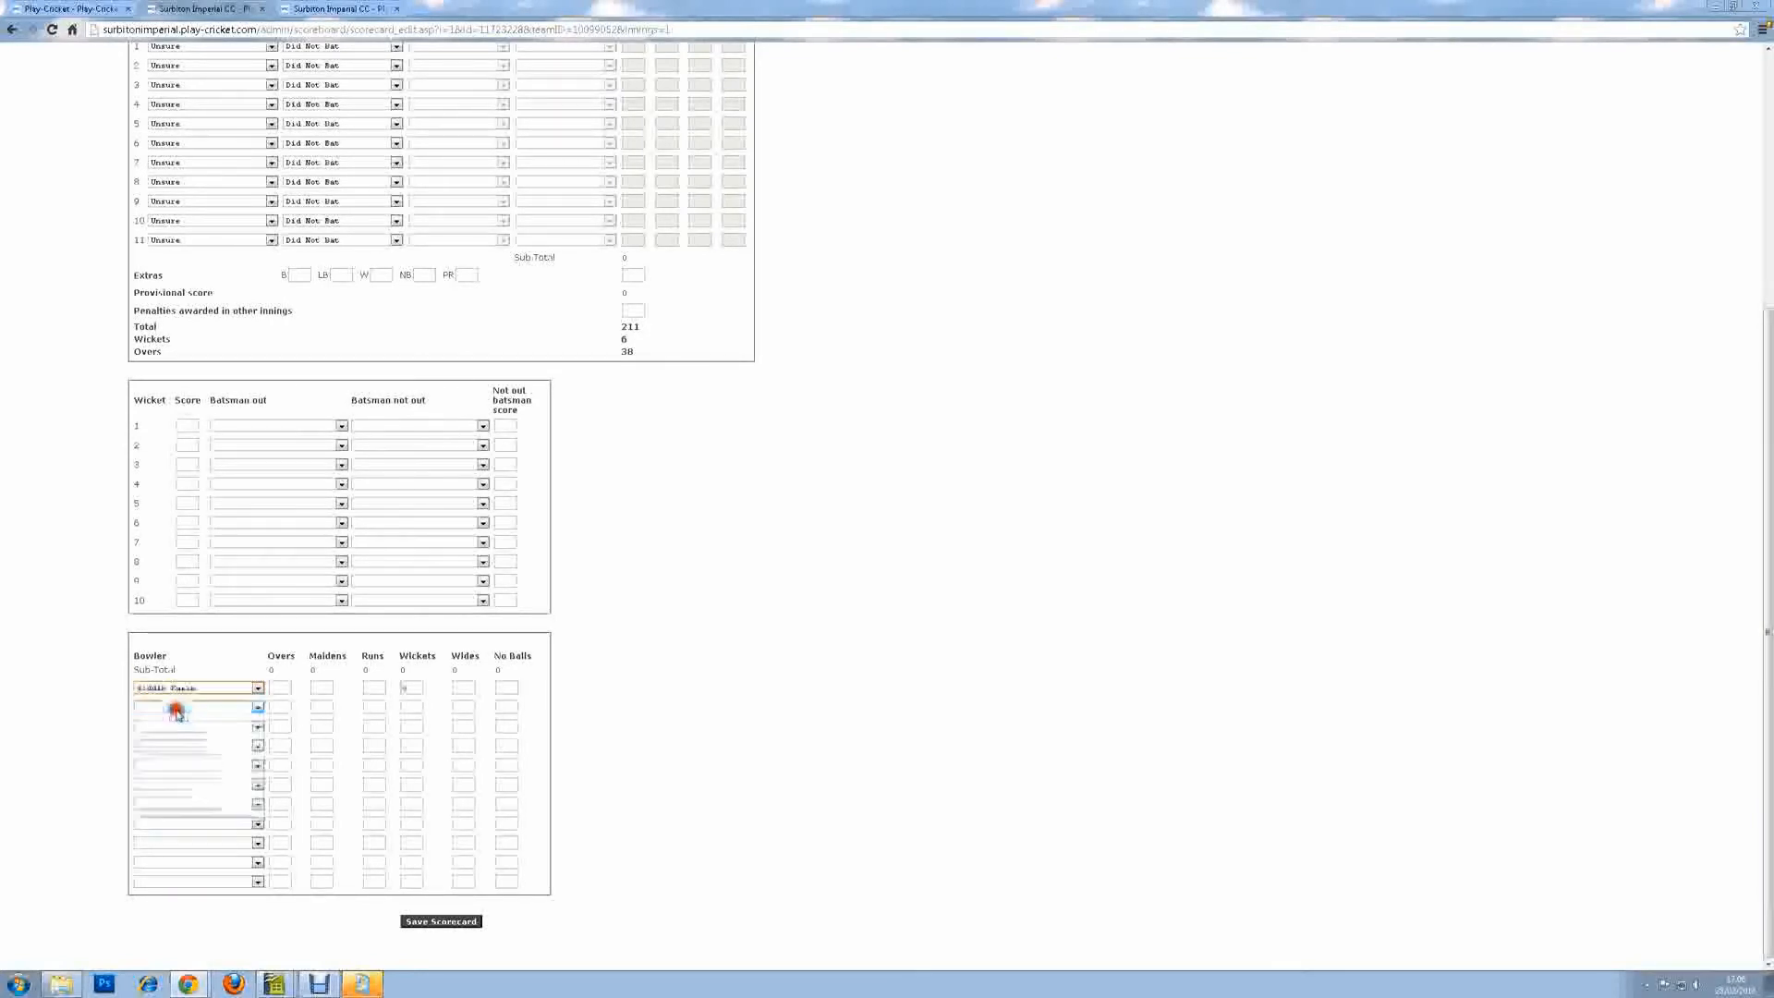
Set bowlers 2 to 4 to the fourth, sixth and ninth players in the Surbiton Imperial list.
left_click(183, 708)
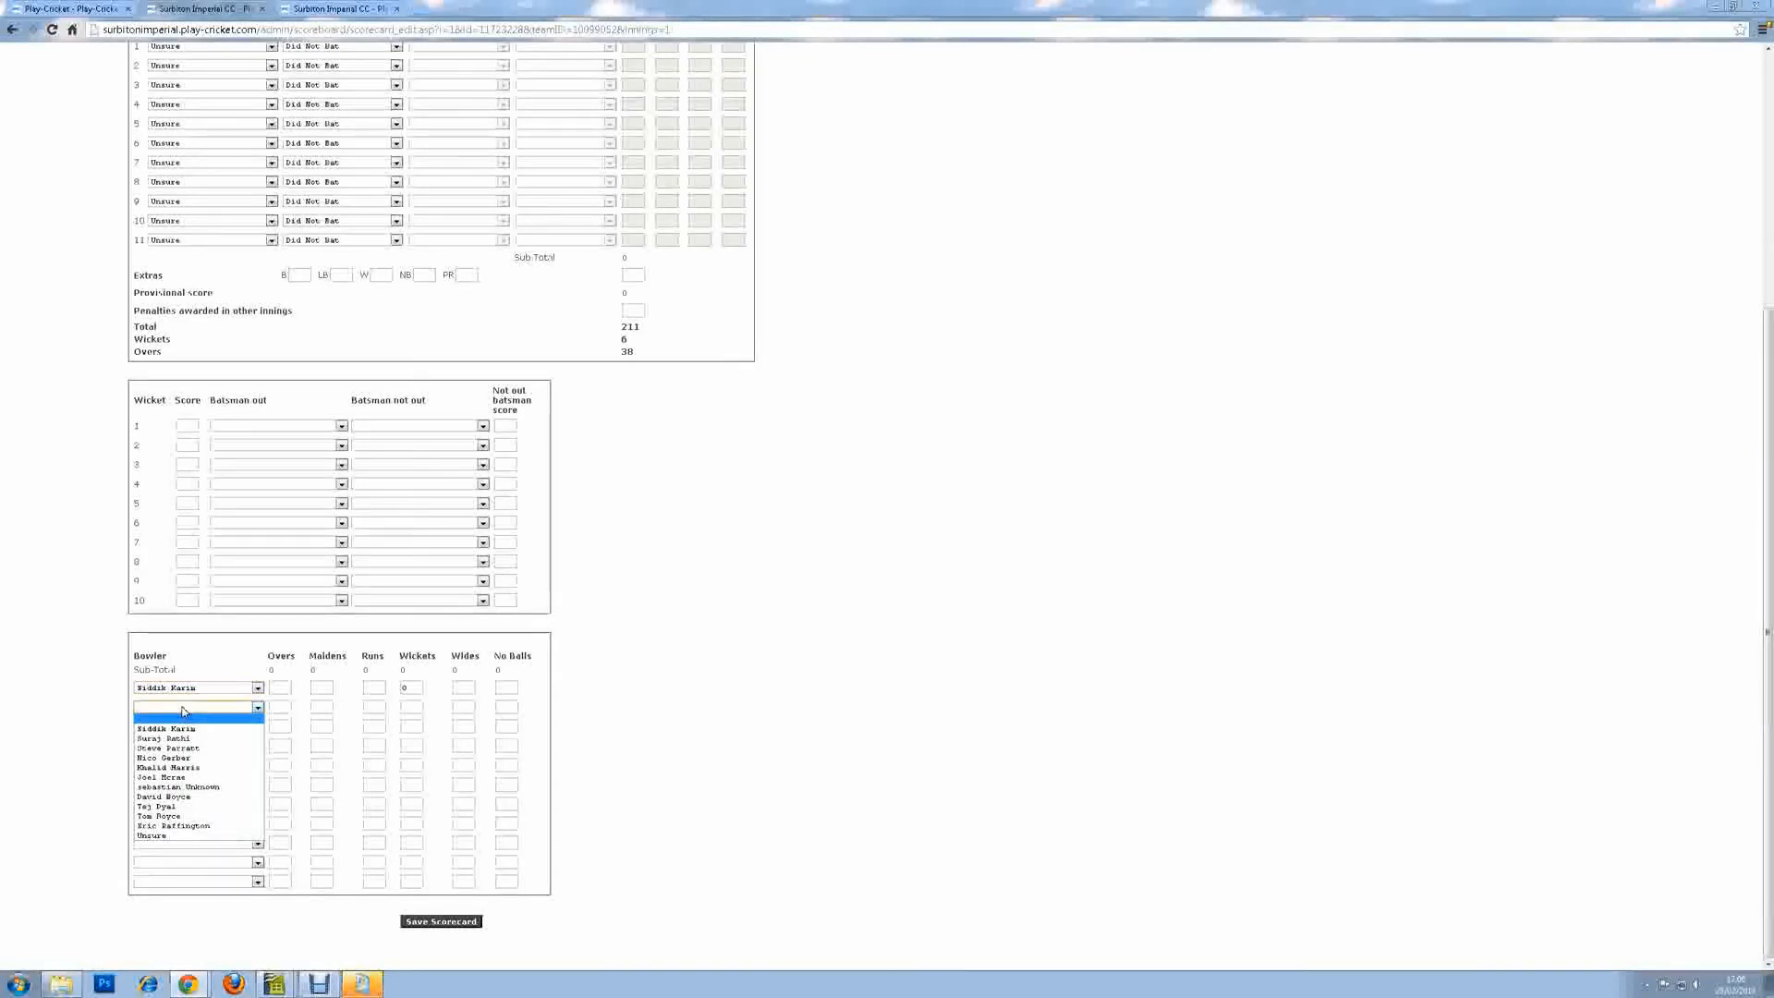
left_click(166, 758)
left_click(220, 727)
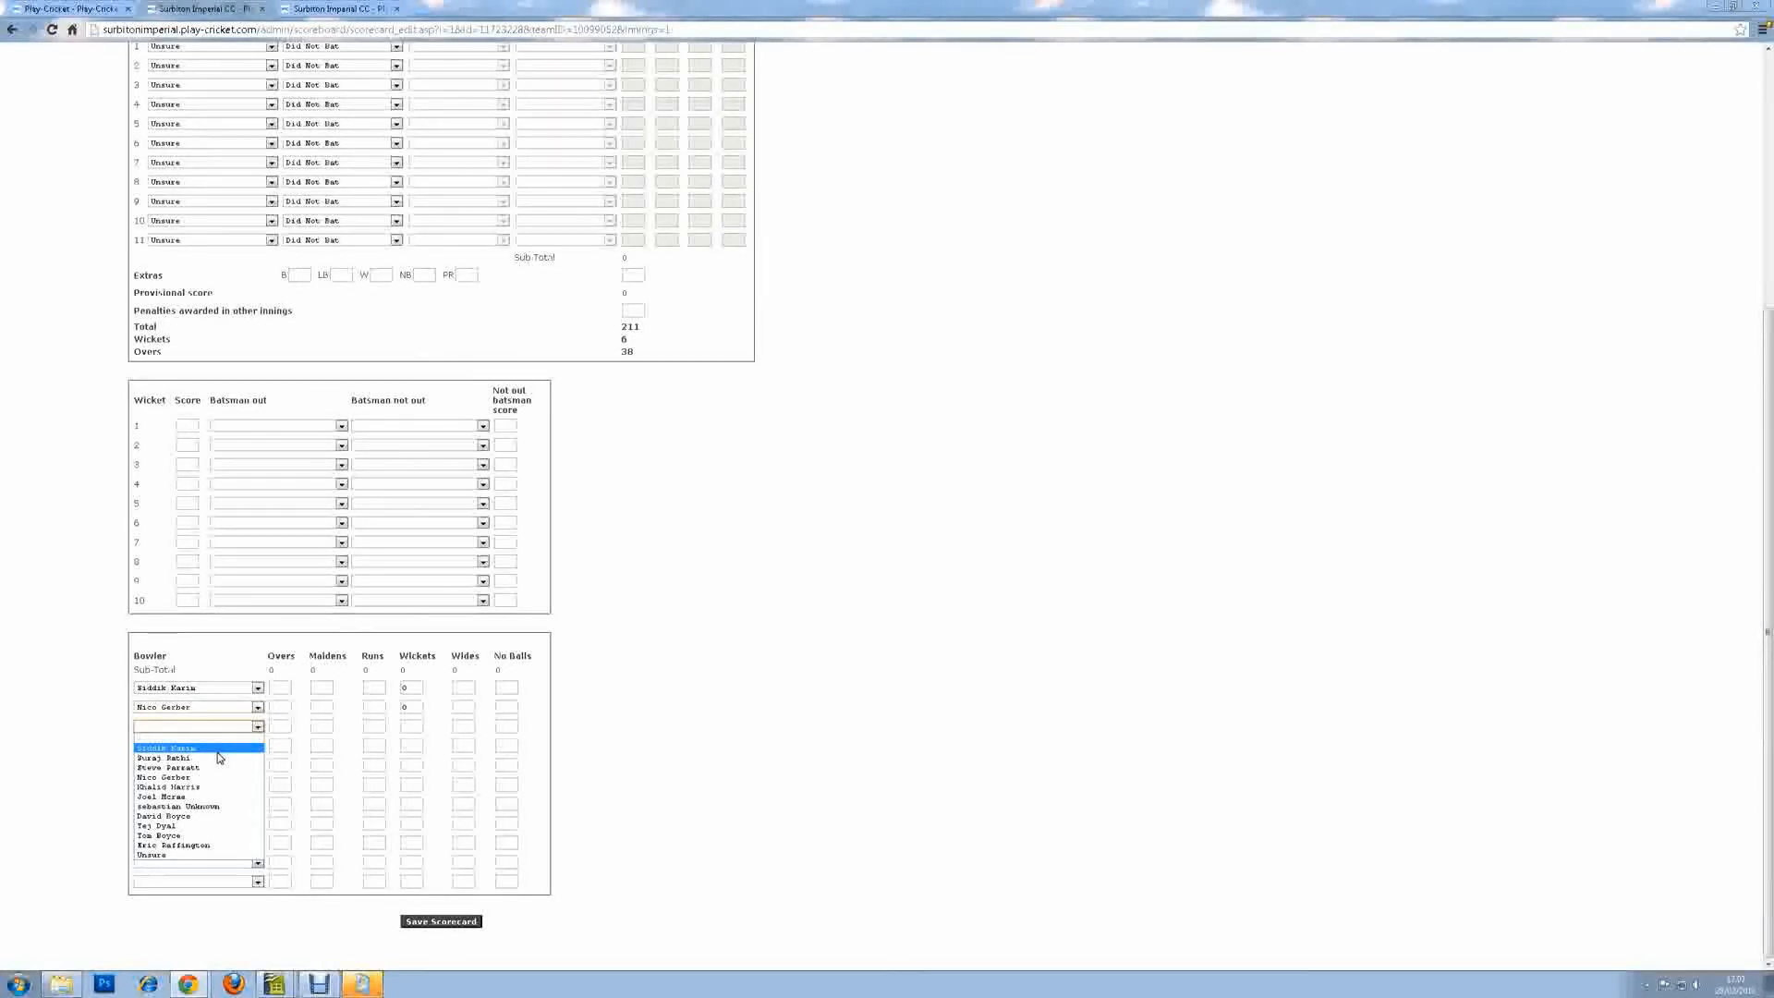
left_click(212, 805)
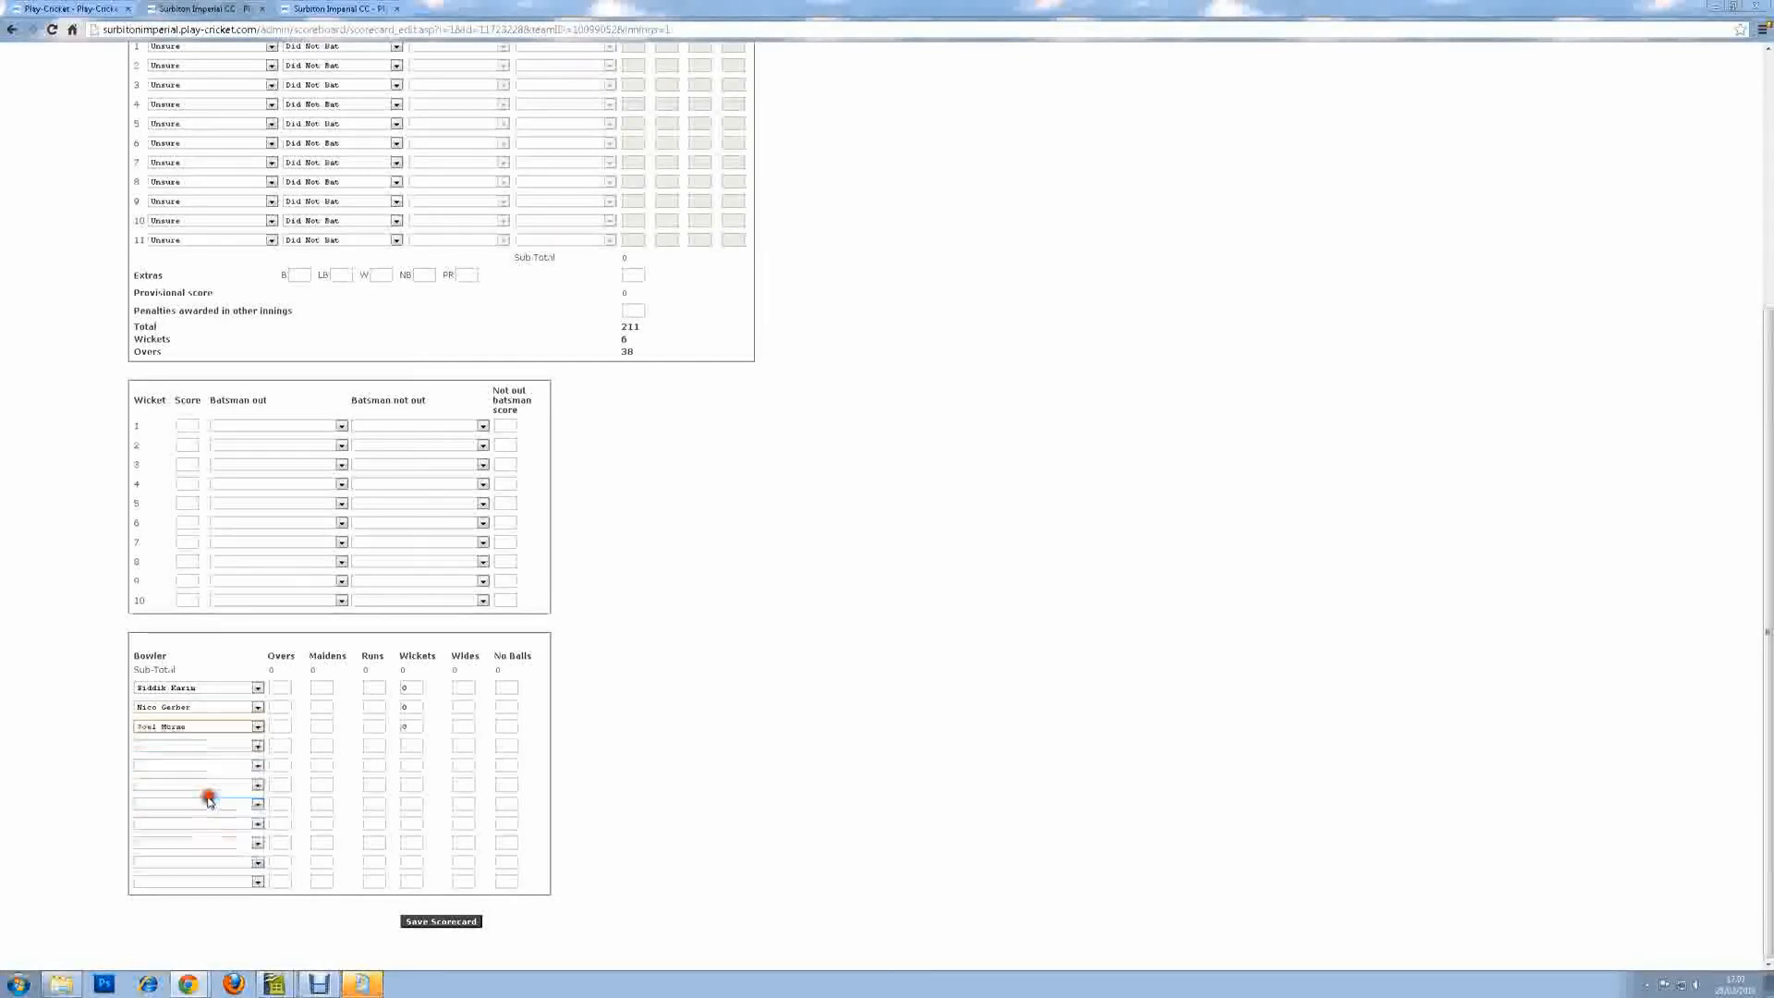
left_click(220, 746)
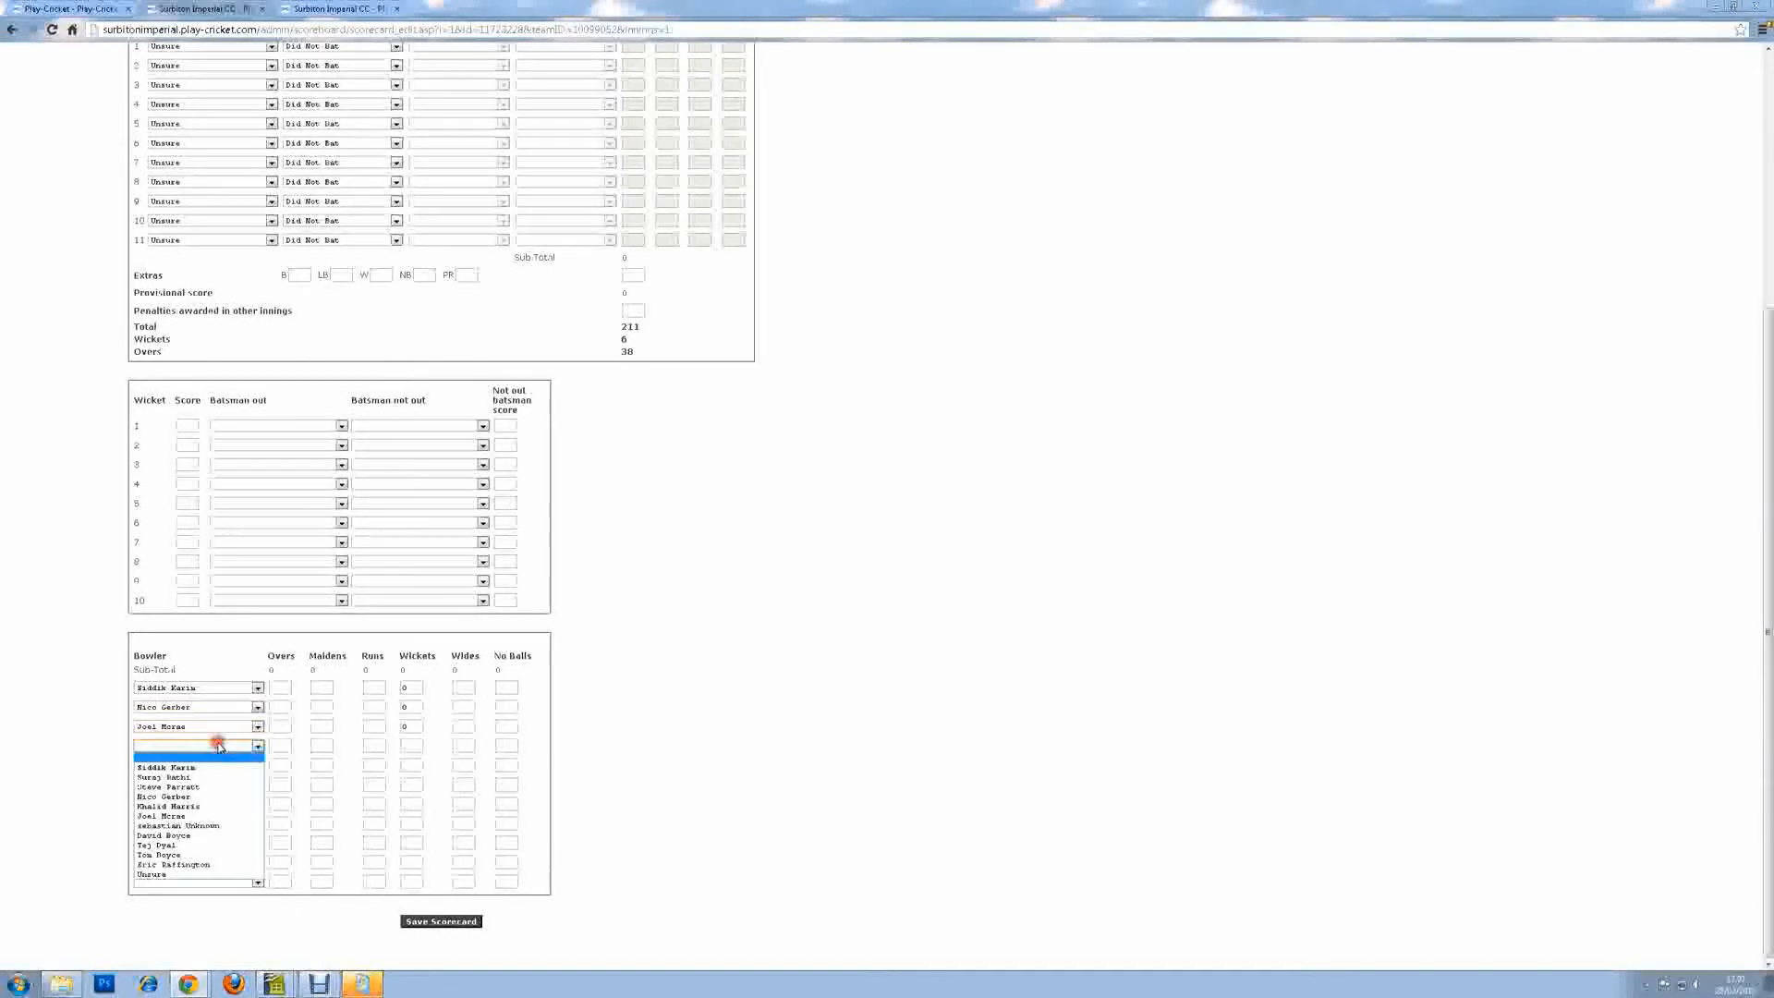
left_click(201, 844)
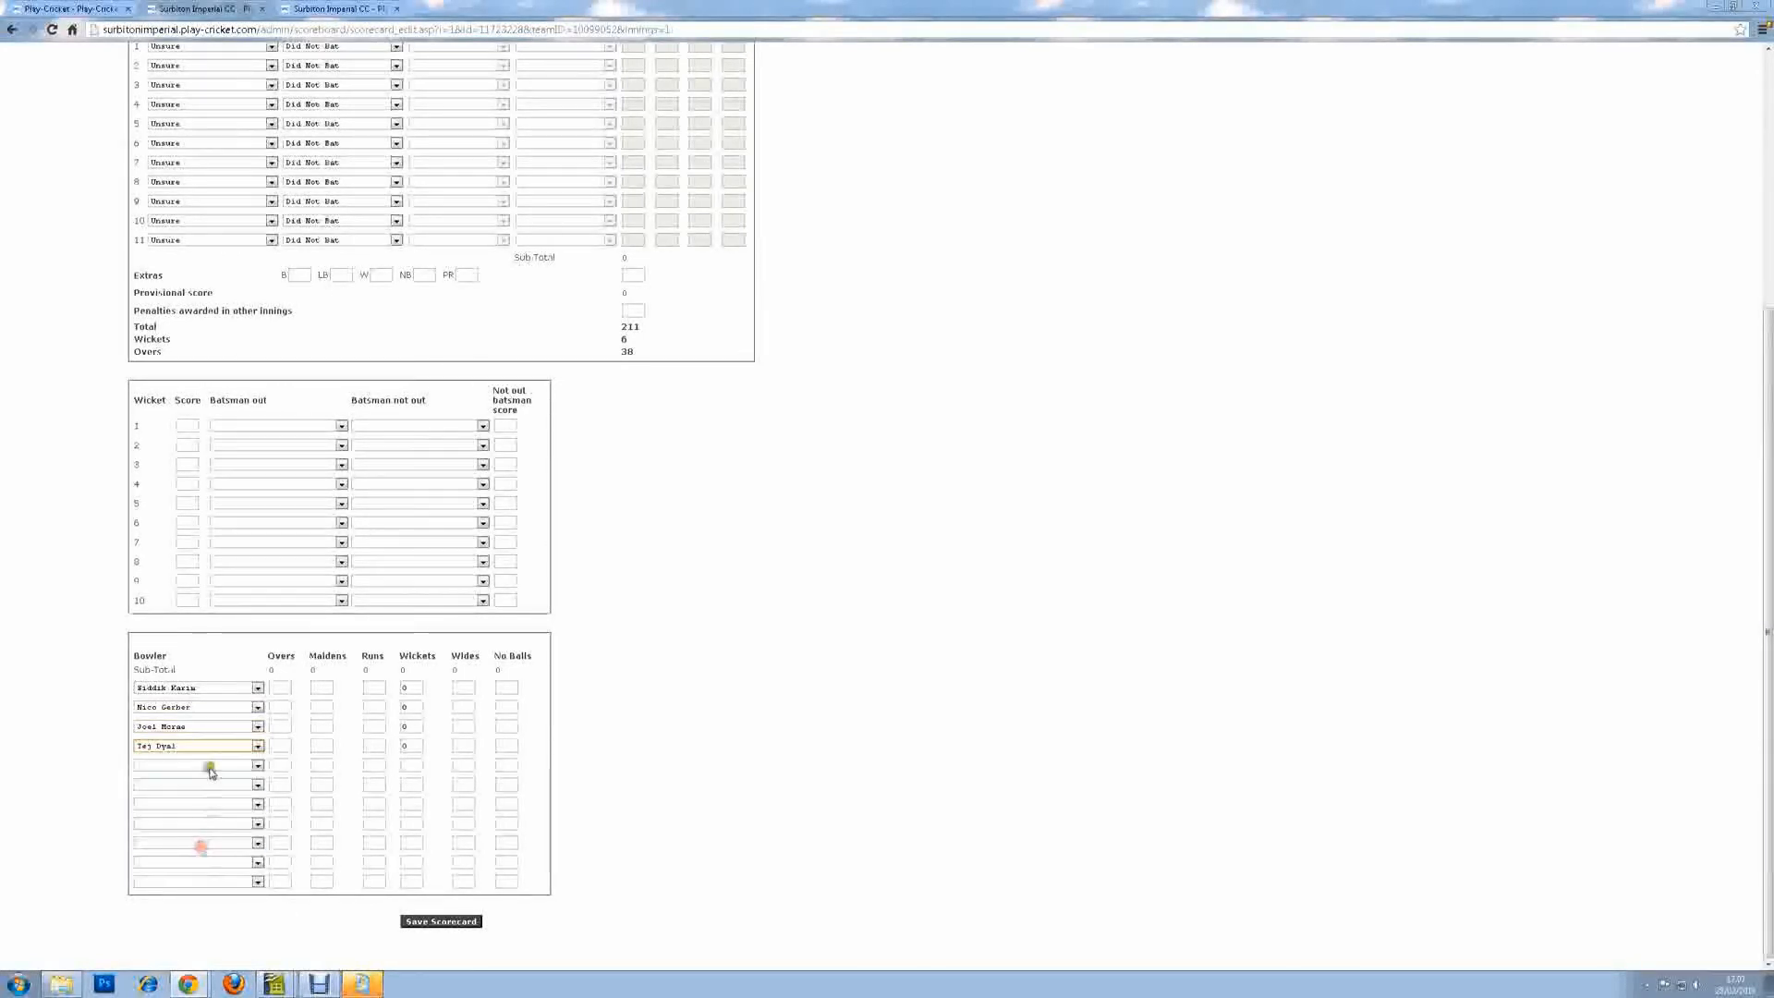
Set bowlers 5 to 8 to the fifth, eighth, tenth and eleventh players in the Surbiton Imperial list.
left_click(211, 766)
left_click(215, 825)
left_click(221, 785)
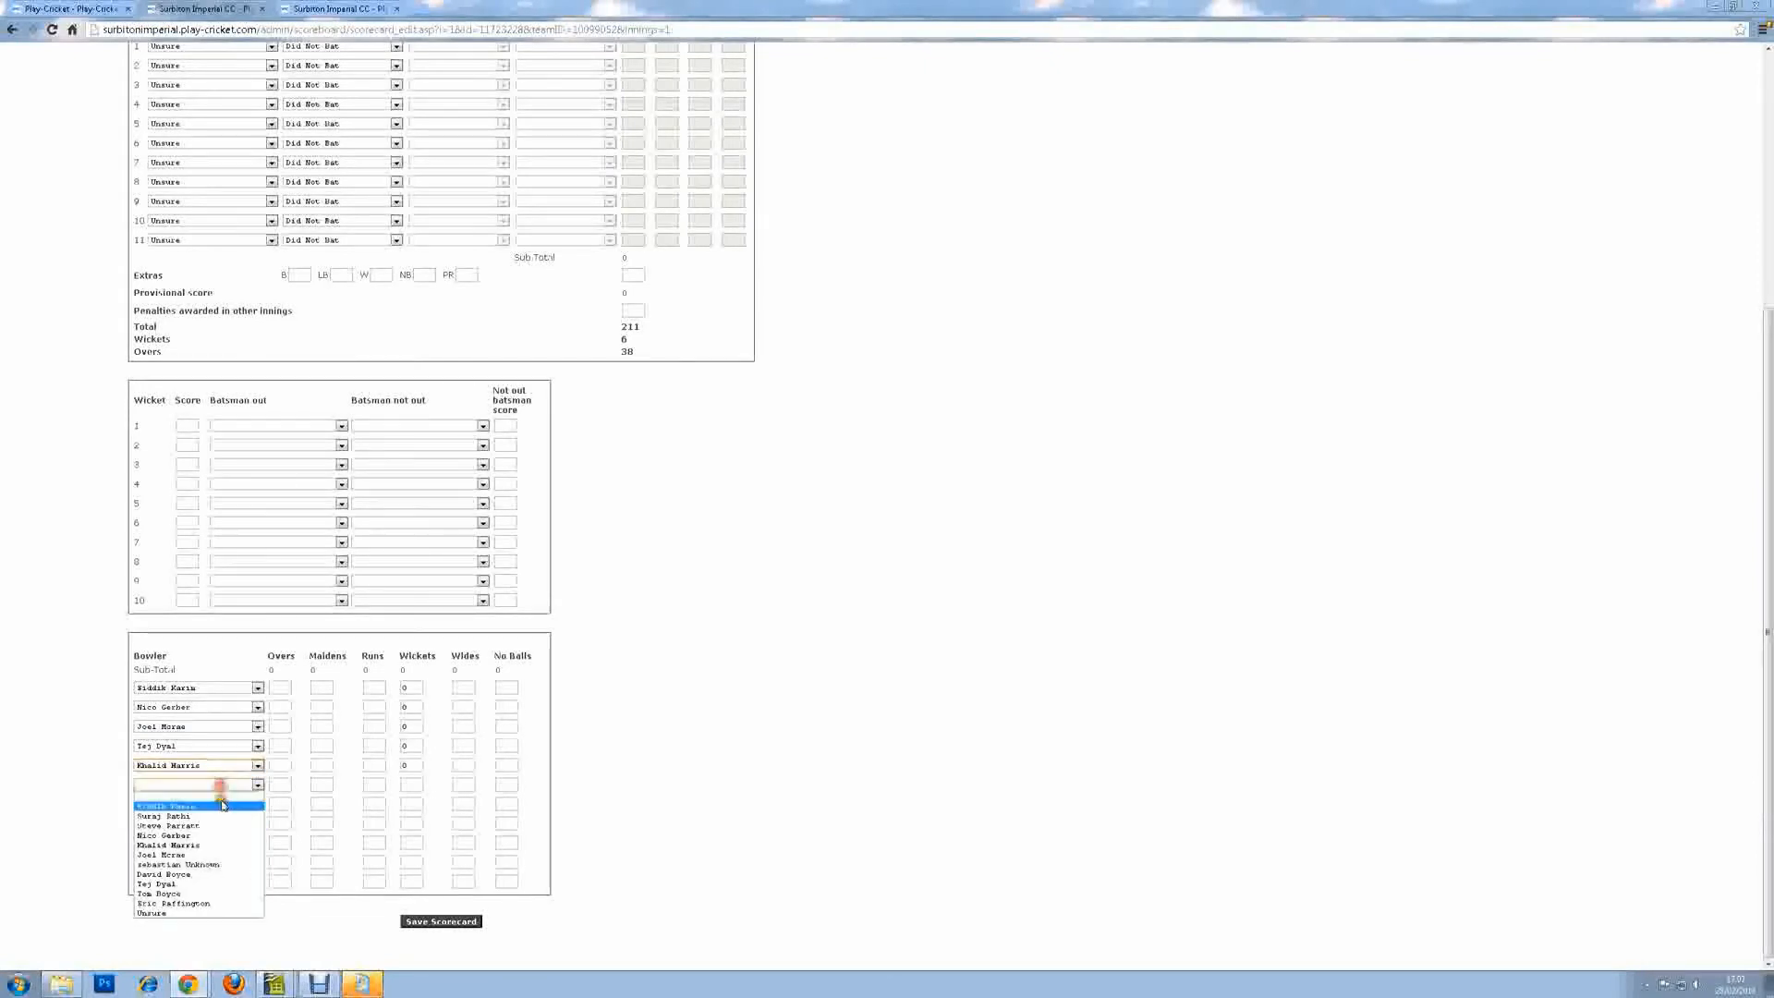
left_click(204, 875)
left_click(246, 804)
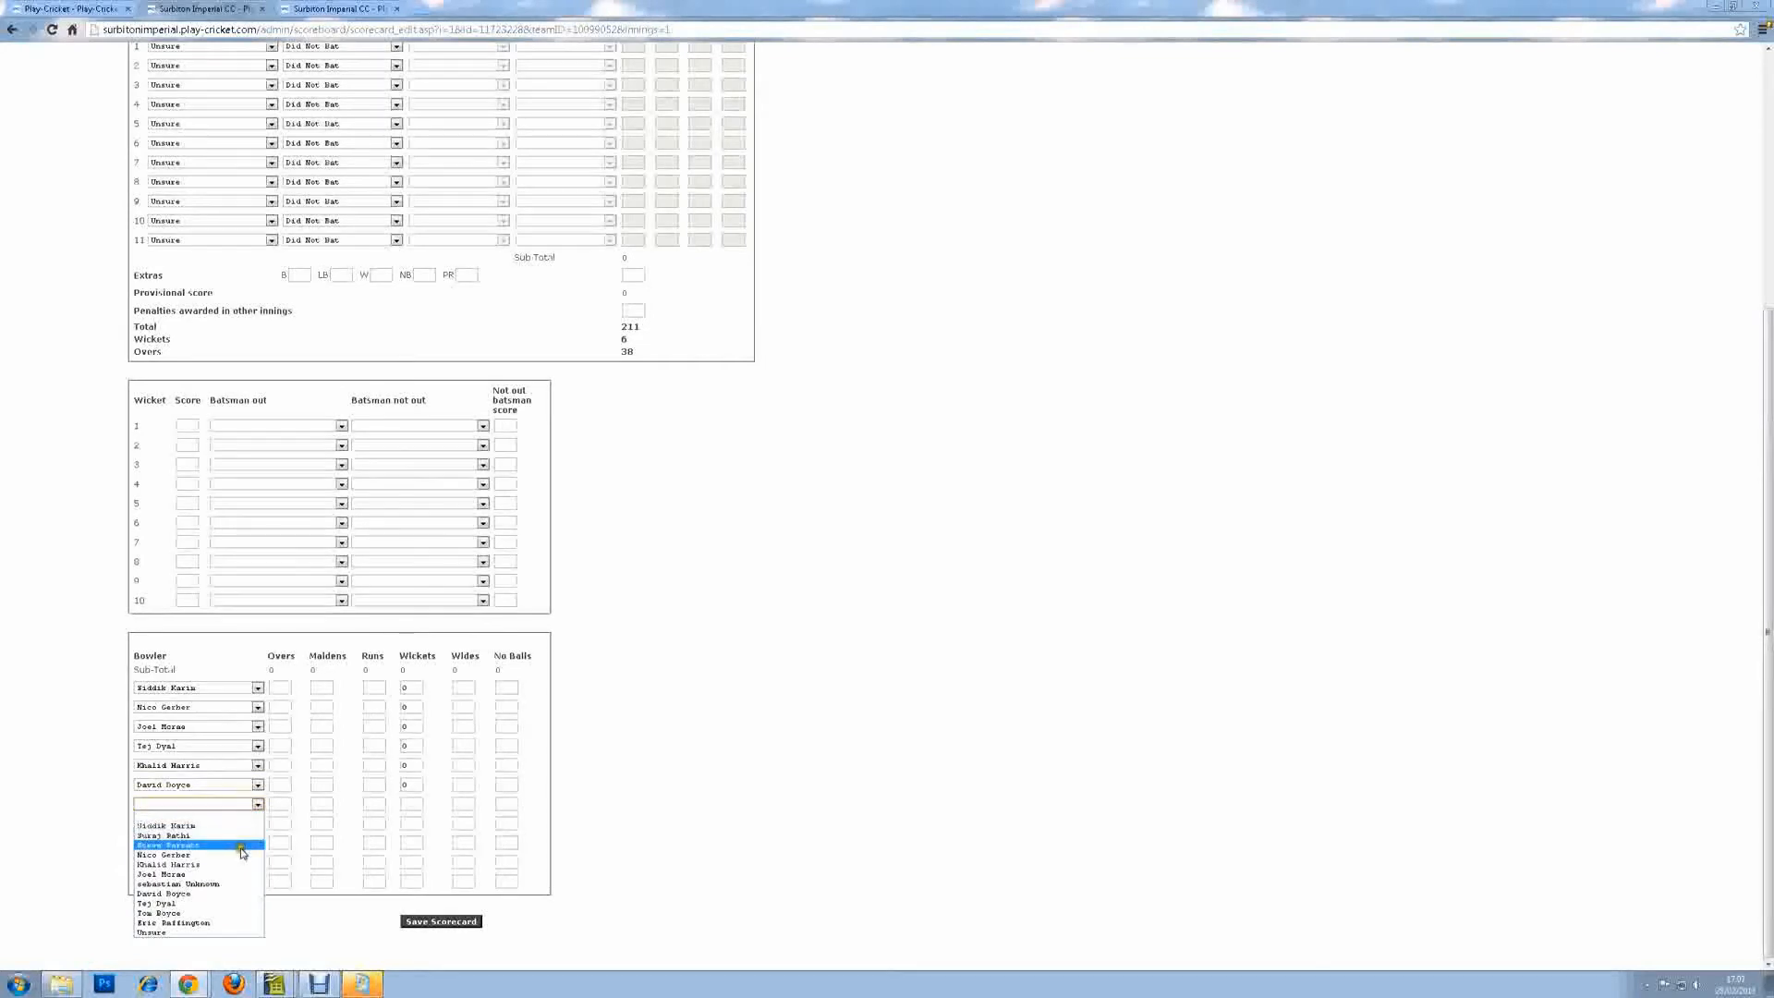
left_click(215, 913)
left_click(238, 826)
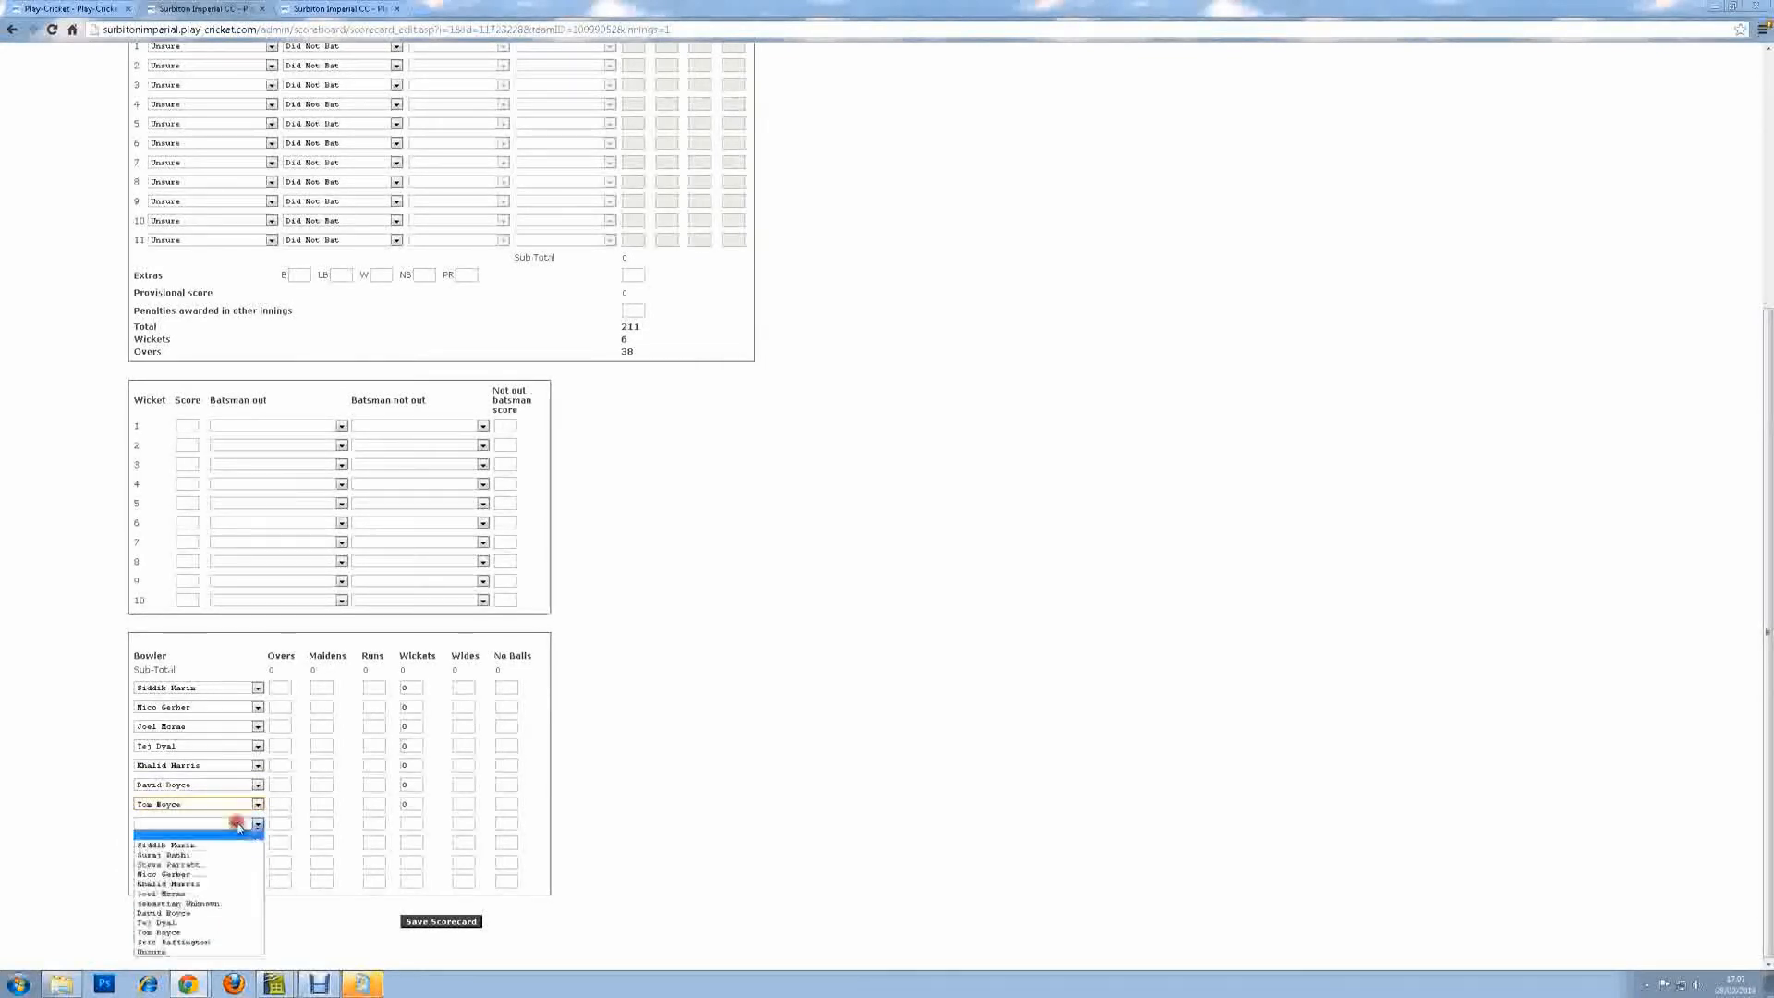
left_click(230, 943)
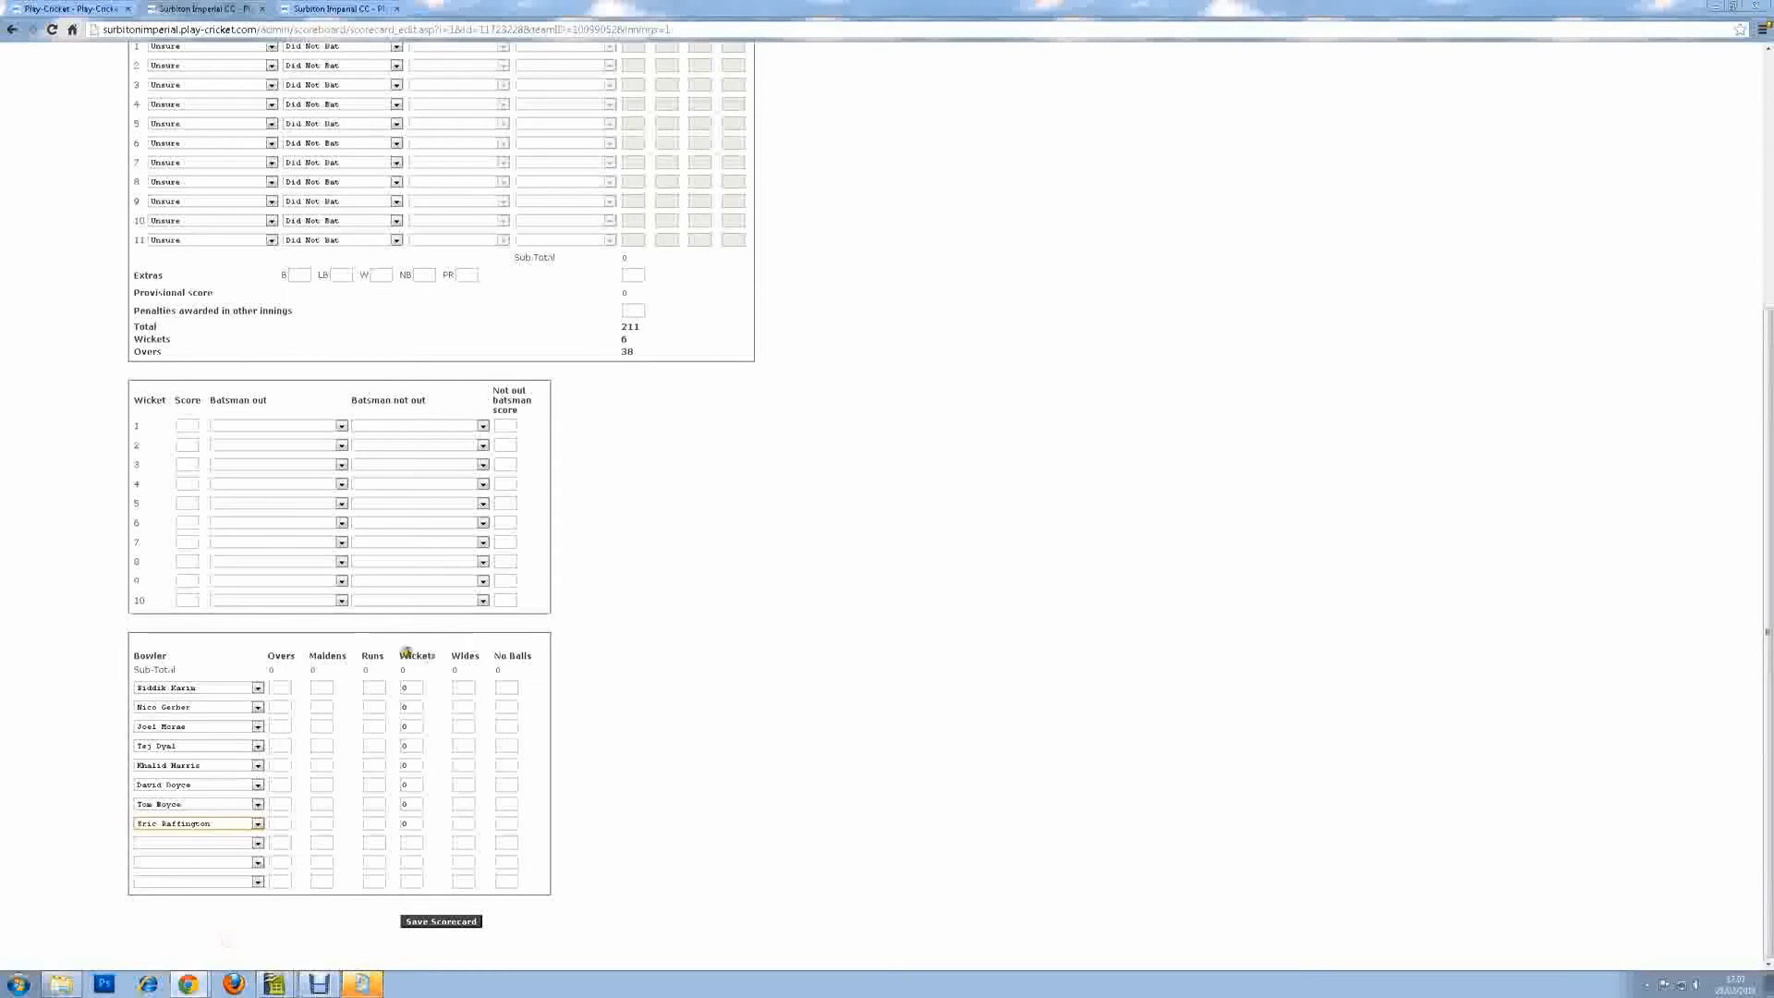
Enter 8 overs, 2 maidens, 20 runs and 2 wickets for the first bowler.
left_click(281, 688)
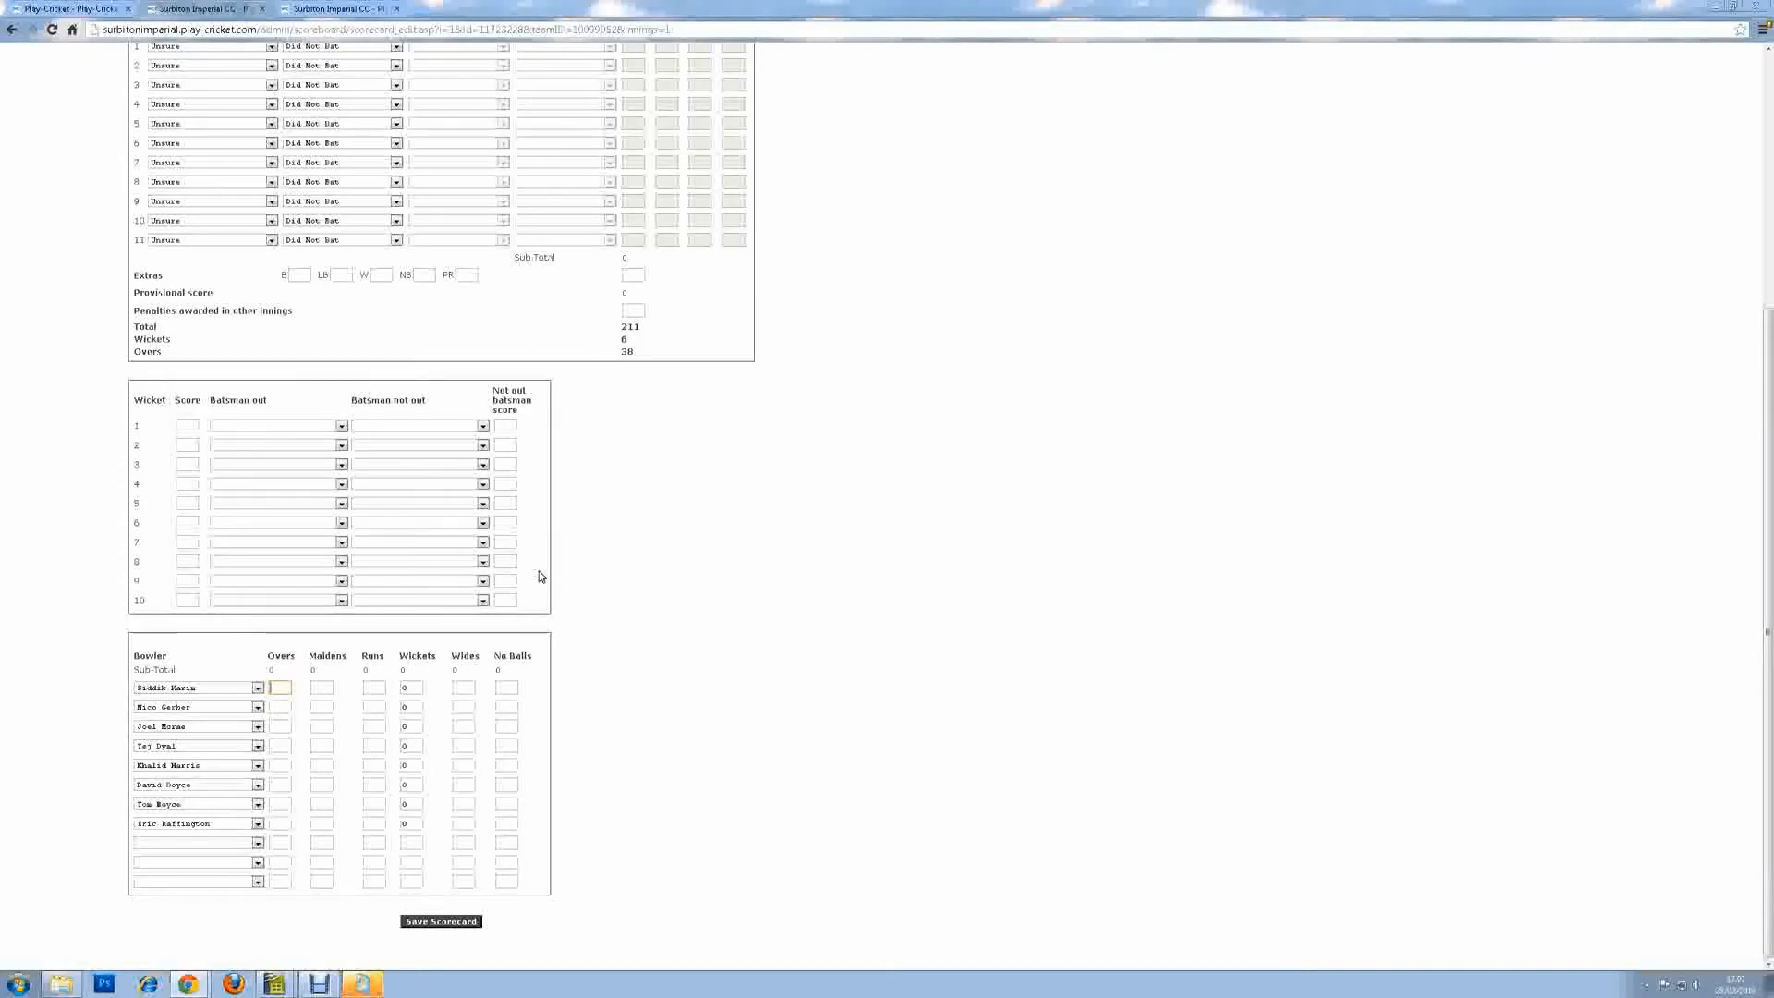
type("8")
key("Tab")
key("Tab")
type("20")
key("Tab")
key("Tab")
Enter 6 overs, 0 maidens, 32 runs and 0 wickets for the second bowler.
key("Tab")
key("Tab")
type("52")
key("Tab")
key("Tab")
Enter 6 overs, 0 maidens, 27 runs and 2 wickets for the third bowler.
key("Tab")
key("Tab")
key("Tab")
key("Tab")
type("27")
key("Tab")
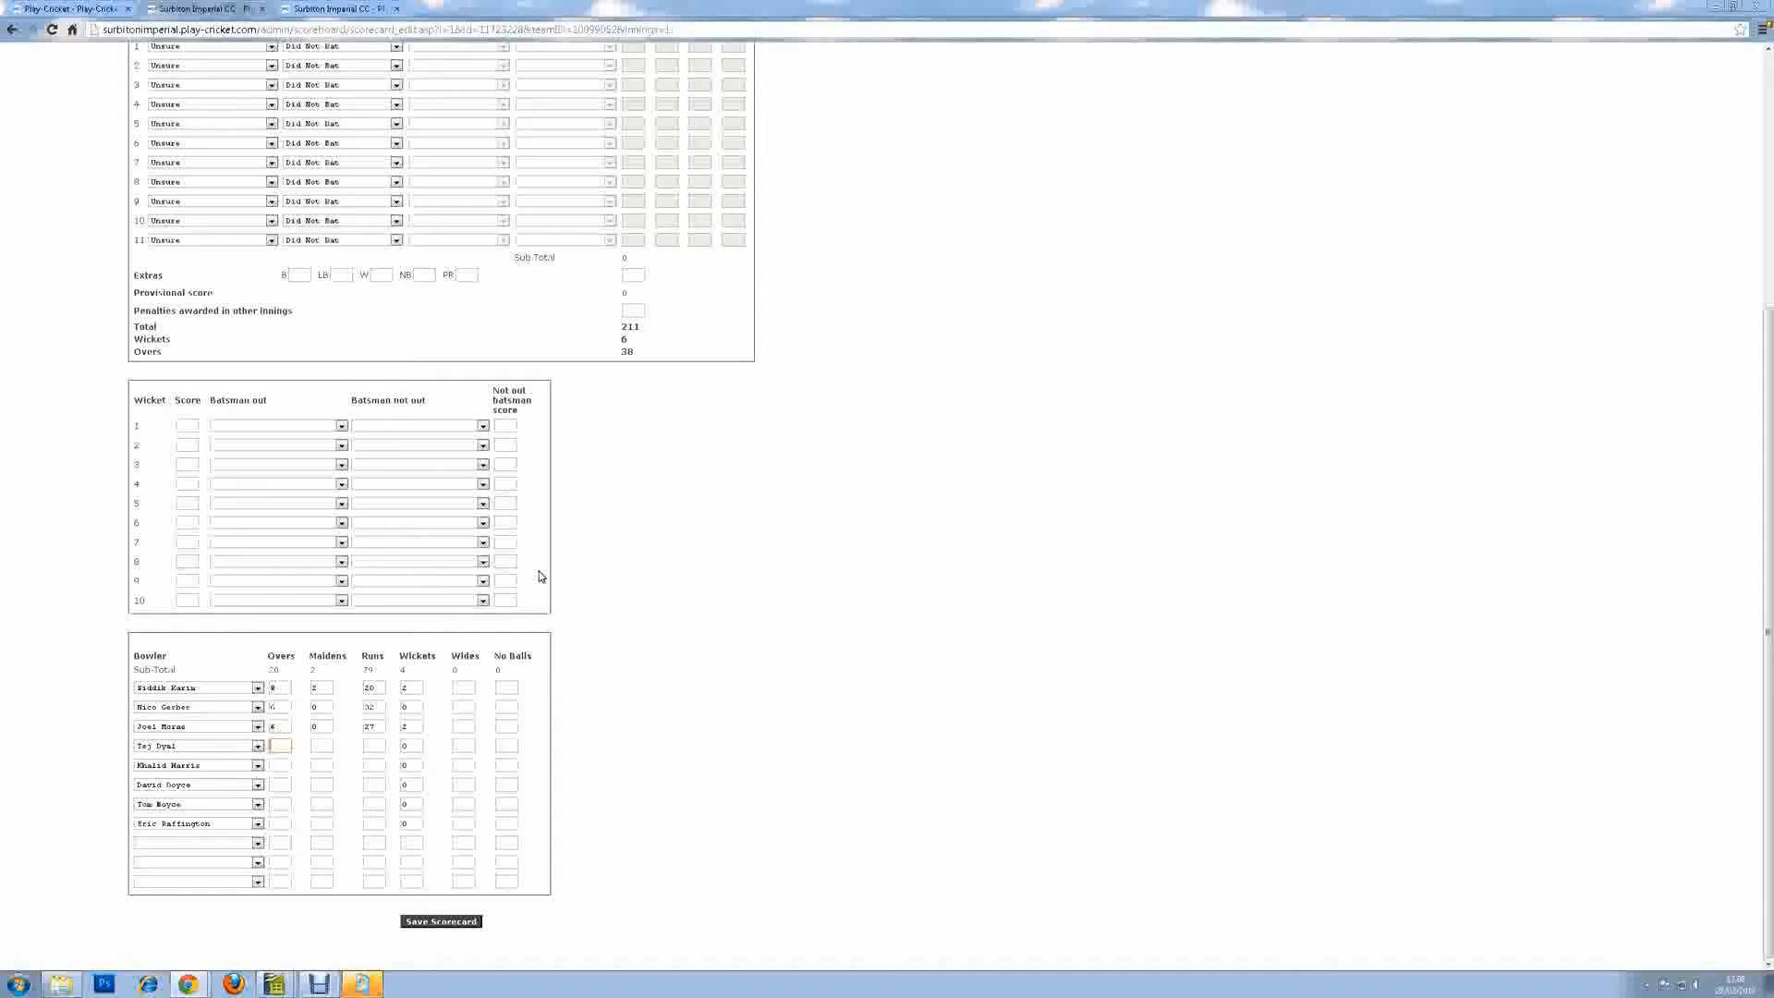
Enter 2 overs, 0 maidens, 11 runs and 0 wickets for the fourth bowler.
type("4")
key("Tab")
key("Tab")
key("Tab")
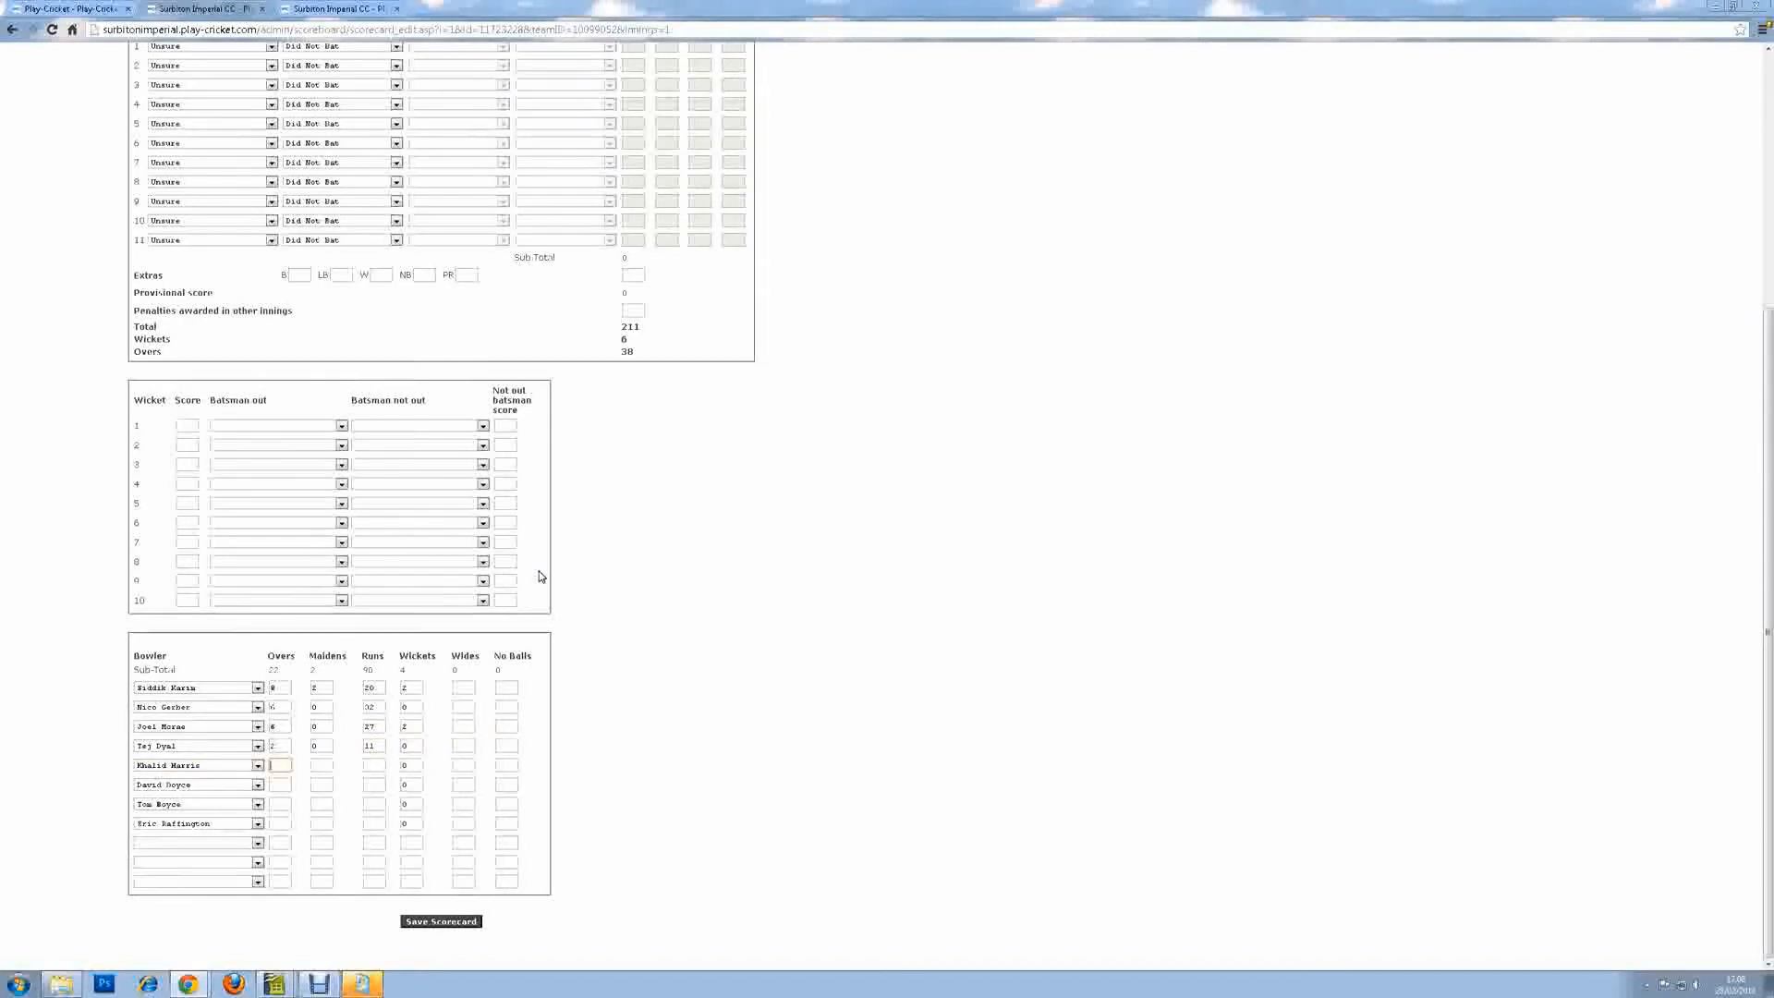
Enter 8 overs, 34 maidens and 1 run for the fifth bowler and 3 overs, 24 maidens and 1 run for the sixth.
key("Tab")
type("34")
key("Tab")
key("Tab")
key("Tab")
key("Tab")
type("8")
key("Tab")
key("Tab")
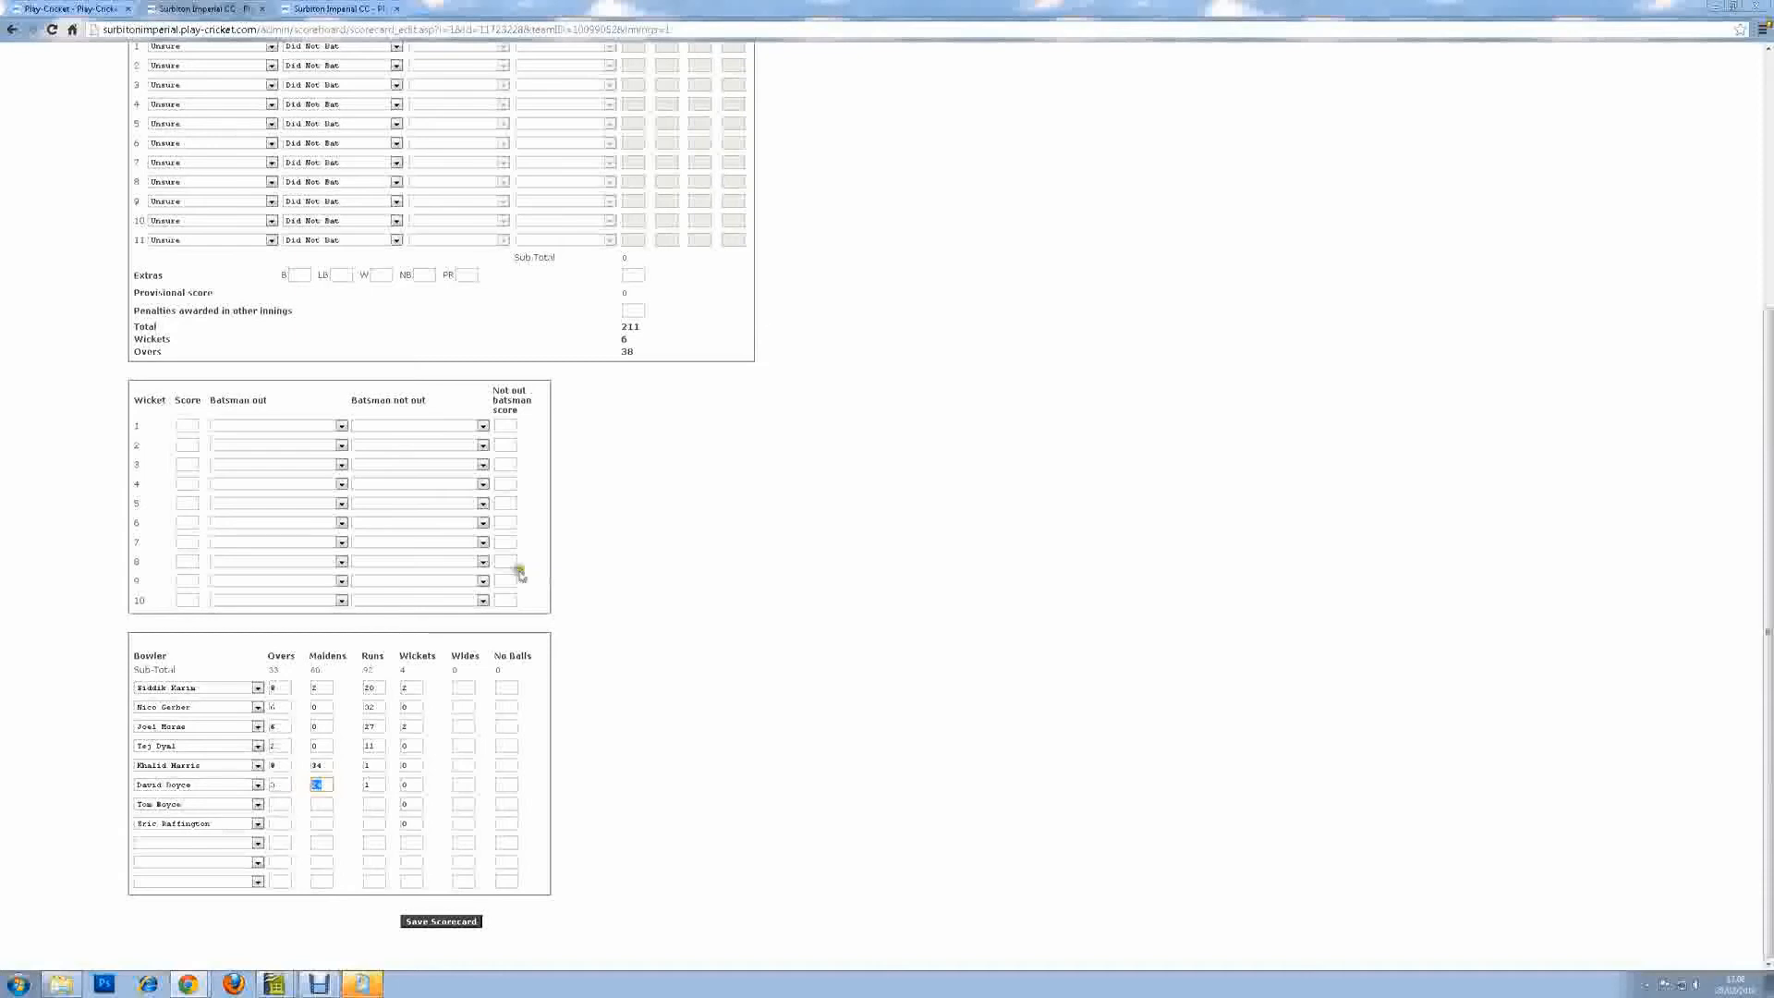
Correct the fifth bowler's figures to 0 maidens, 34 runs and 1 wicket.
left_click(317, 765)
type("0")
key("Tab")
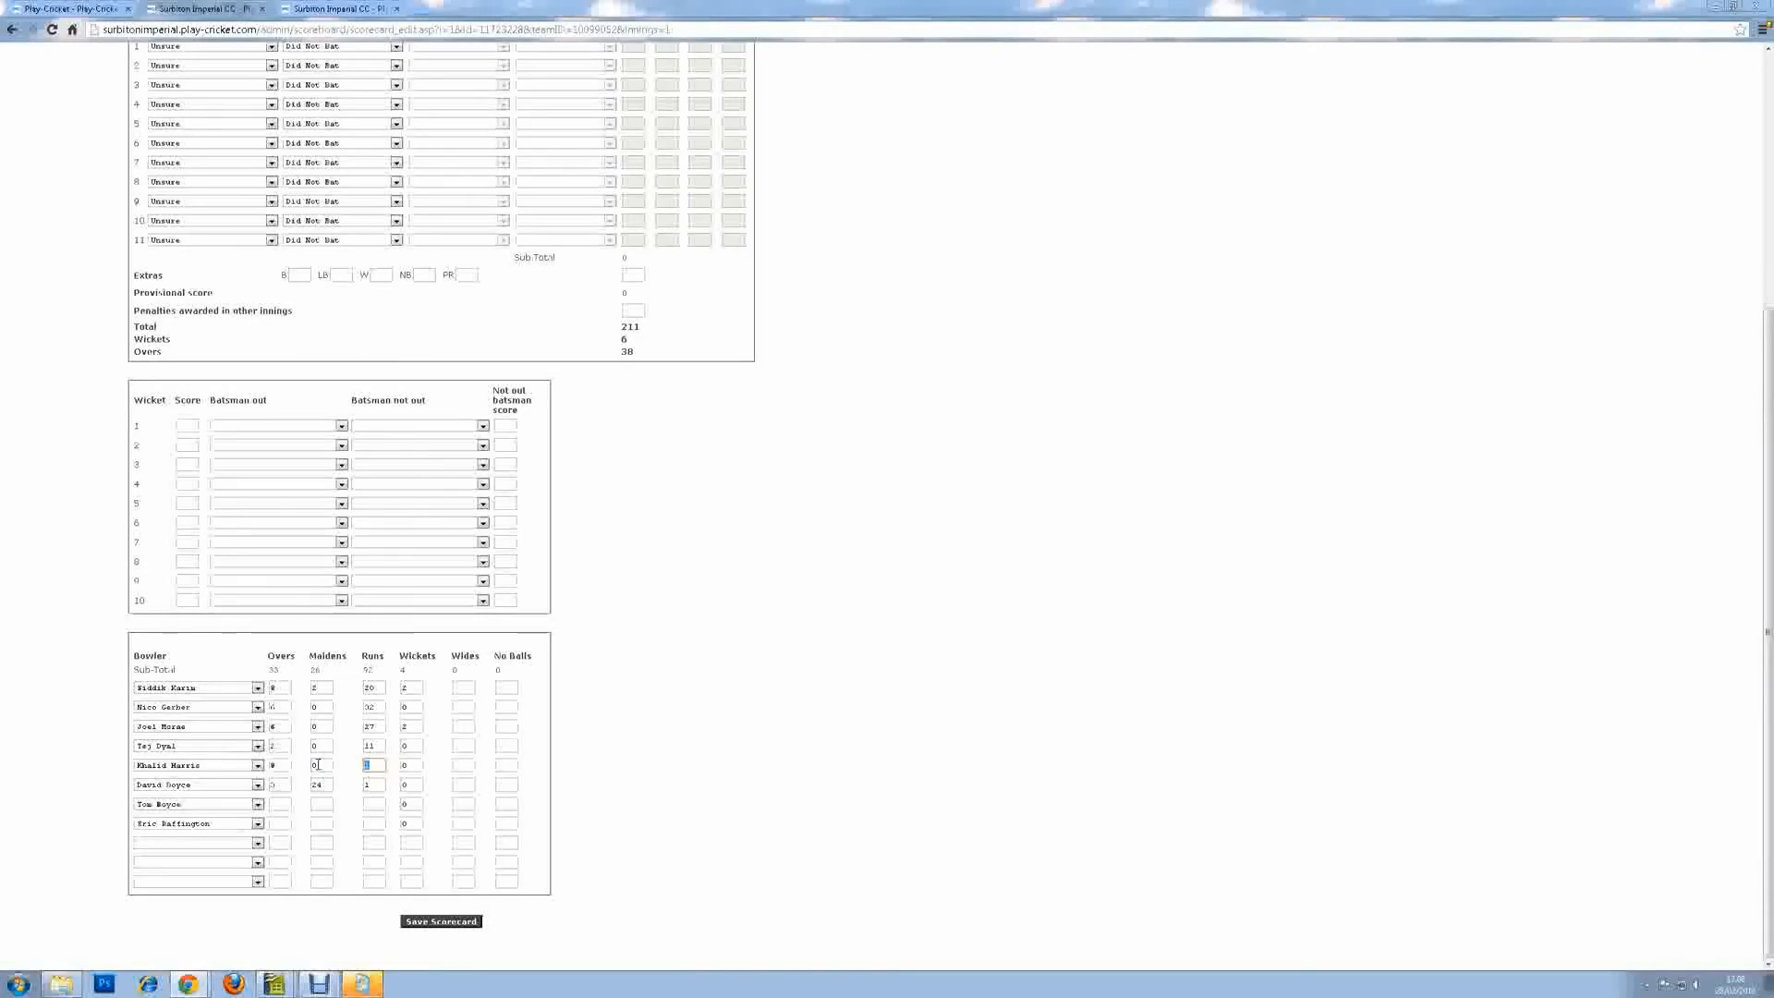
key("BackSpace")
key("Tab")
type("1")
key("Tab")
key("Tab")
Correct the sixth bowler's figures to 0 maidens, 24 runs and 1 wicket.
key("Tab")
key("Tab")
key("Tab")
key("Tab")
key("Tab")
type("1")
key("Tab")
Enter 2 overs, 0 maidens, 16 runs and 0 wickets for the seventh bowler.
type("0")
key("Tab")
type("16")
key("Tab")
key("Tab")
Enter 3 overs, 0 maidens, 23 runs and 0 wickets for the eighth bowler.
key("Tab")
type("0")
key("Tab")
type("23")
key("Tab")
key("Tab")
key("Tab")
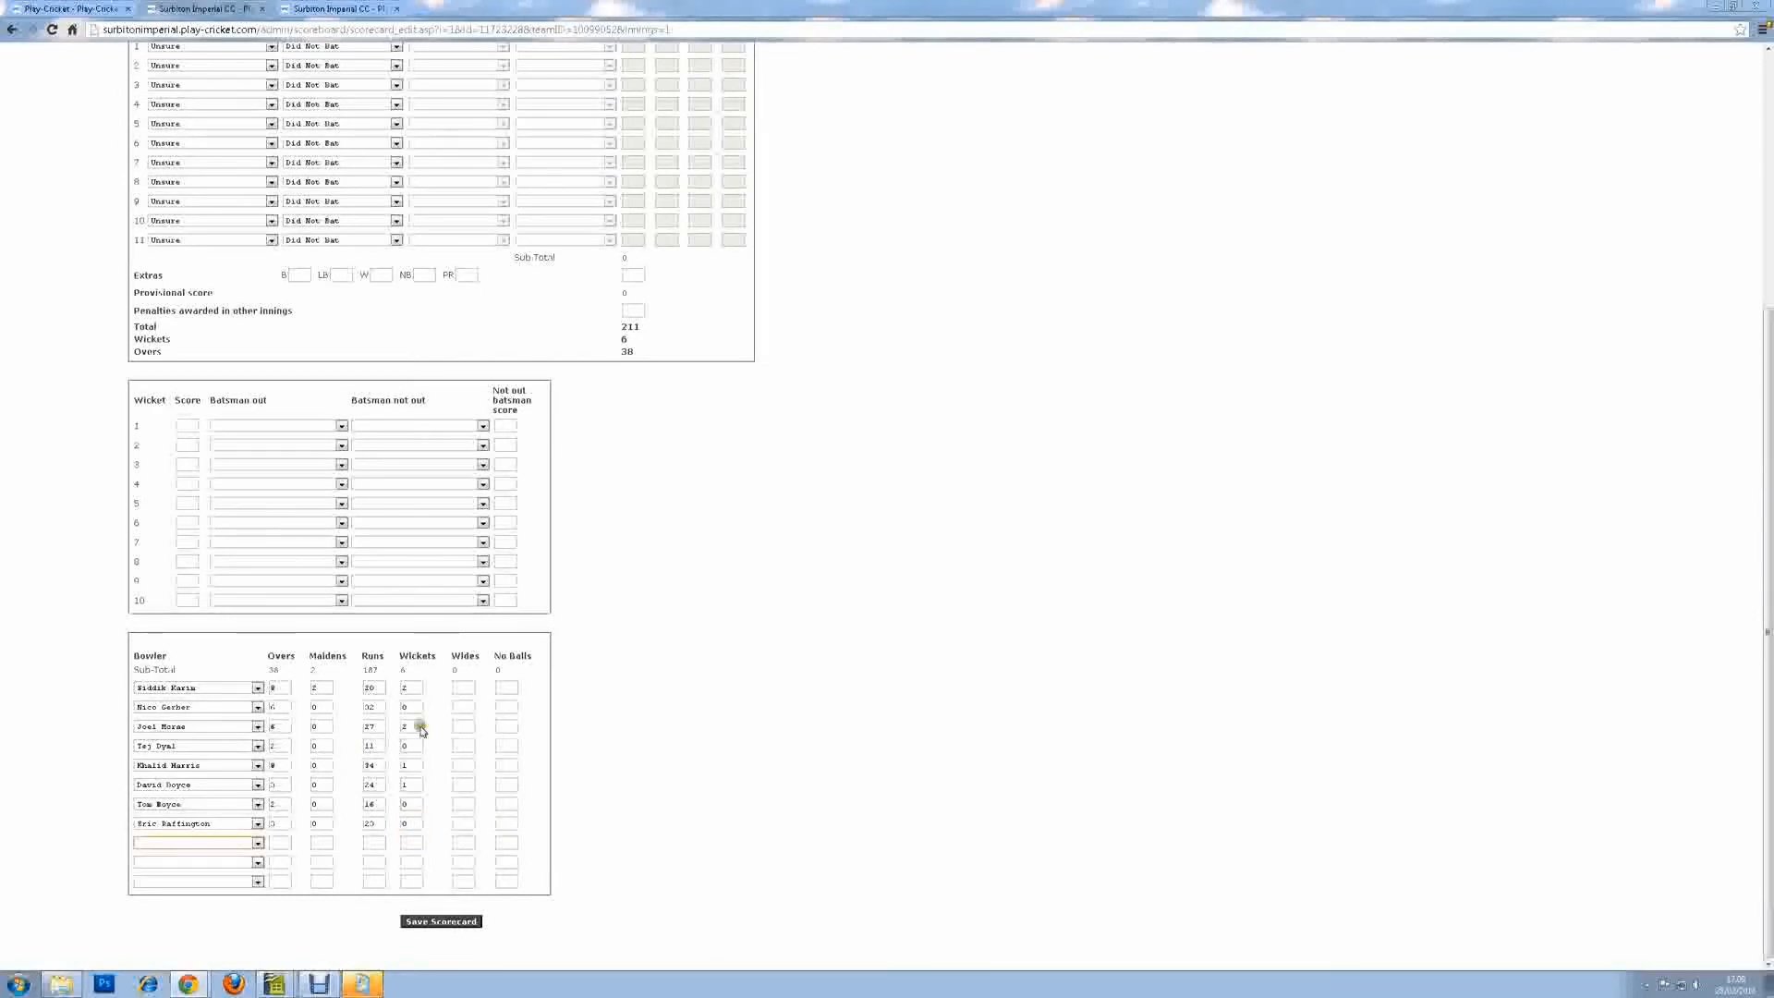
left_click(463, 687)
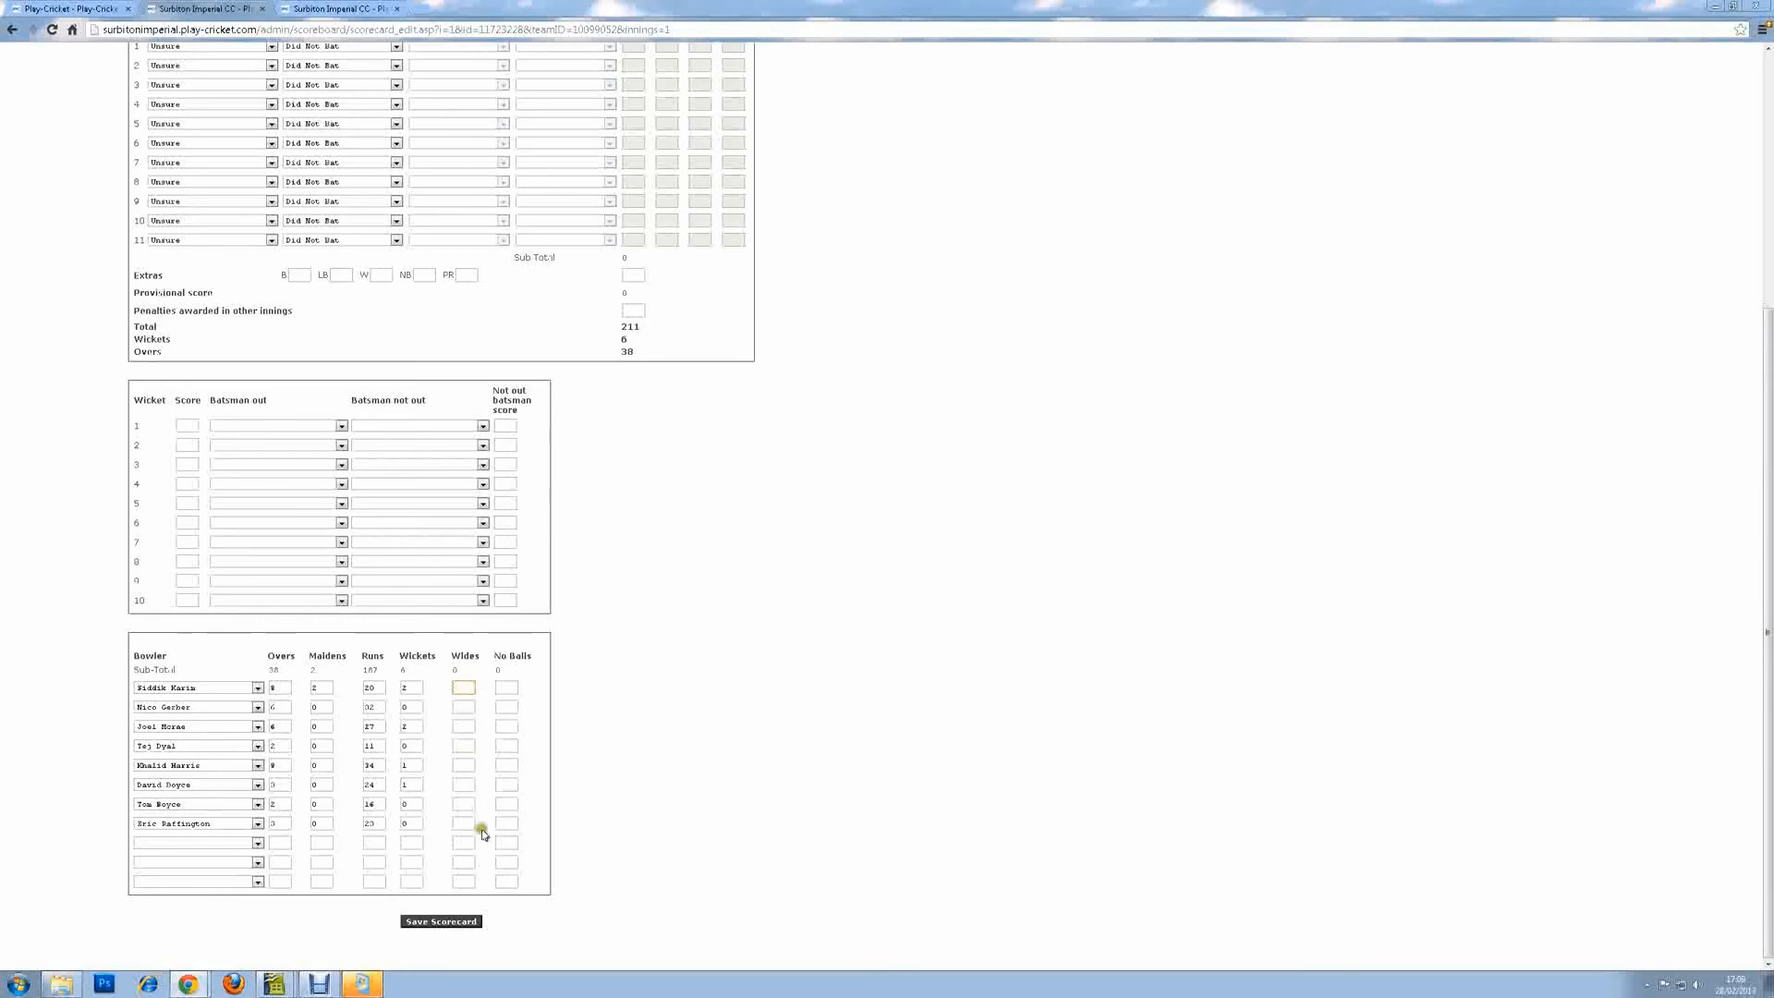
left_click(441, 922)
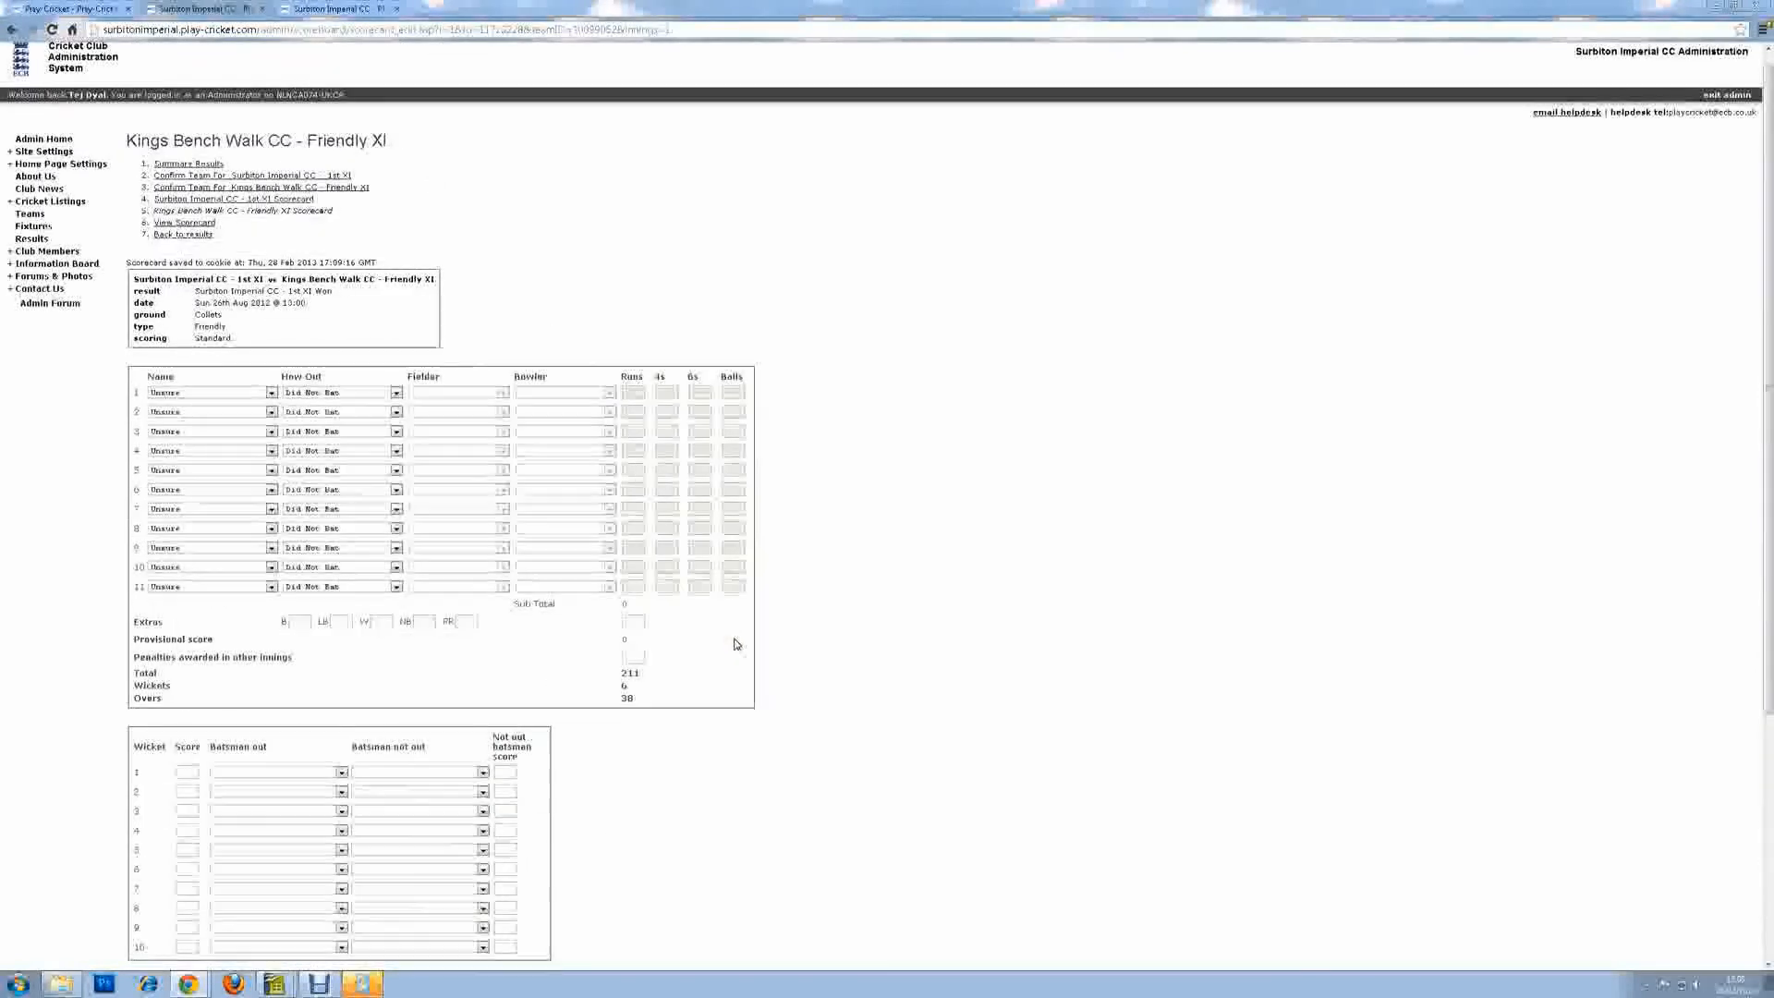
Enter 3 byes in the extras of the Kings Bench Walk innings.
scroll(736, 645, "down", 2)
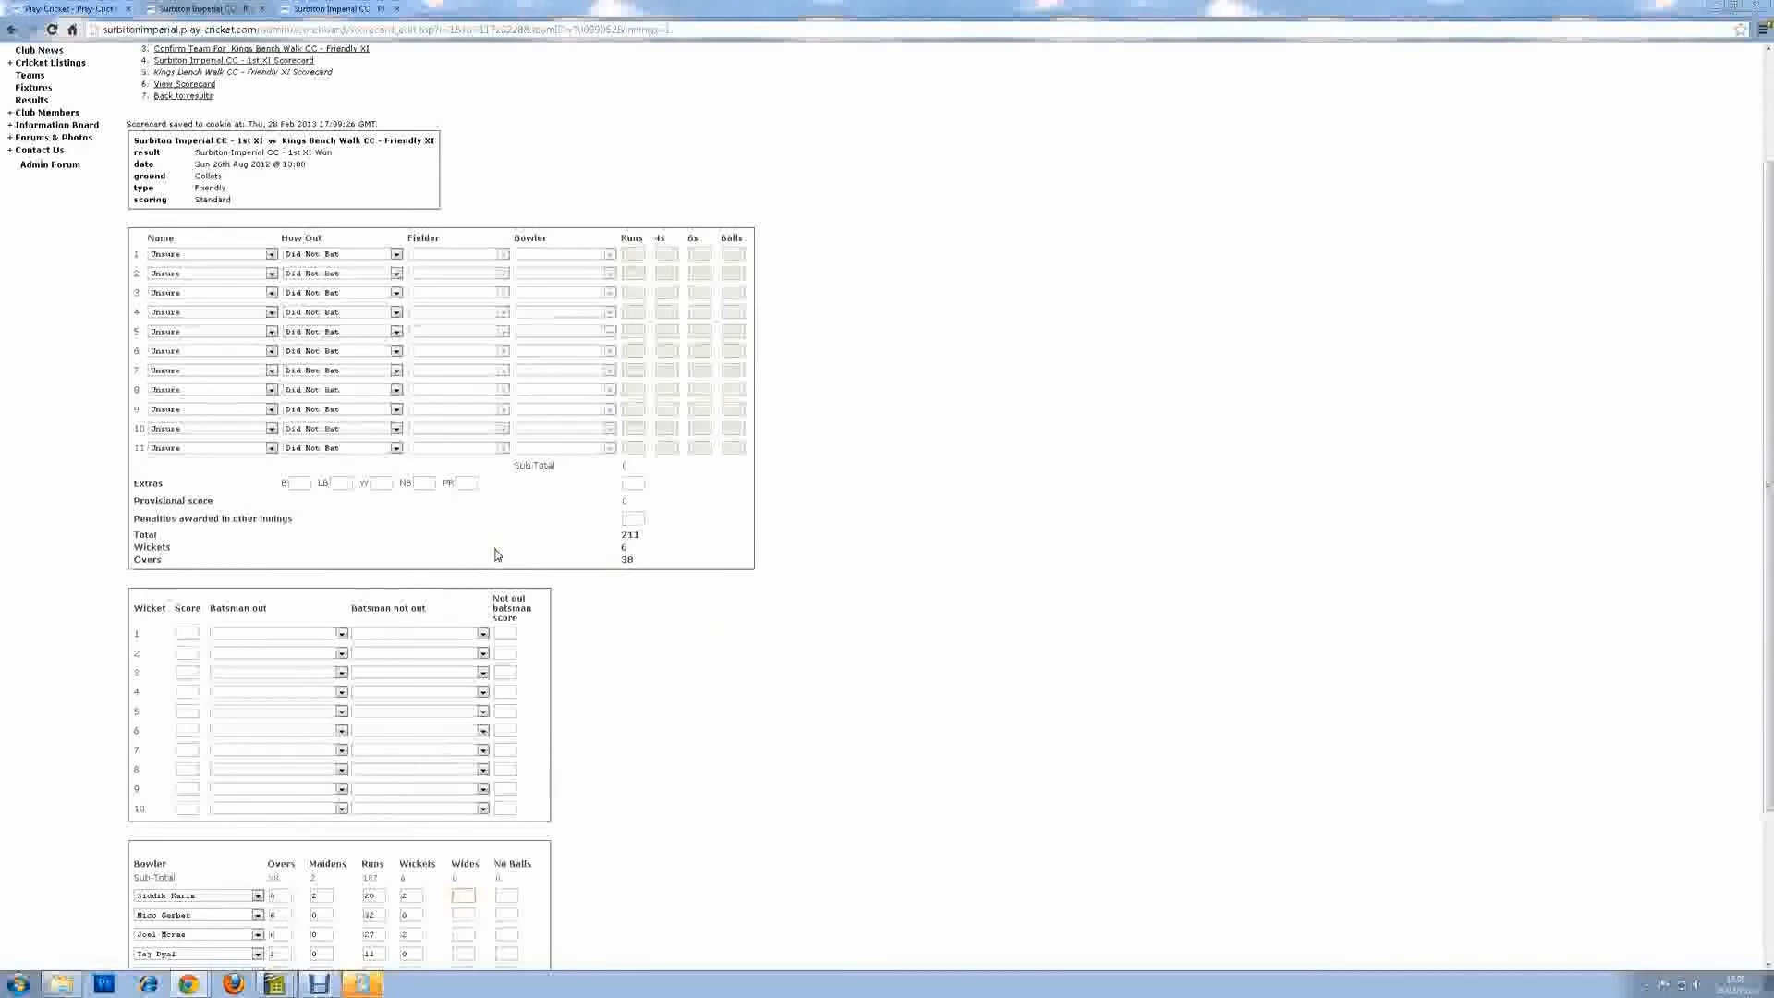
left_click(300, 482)
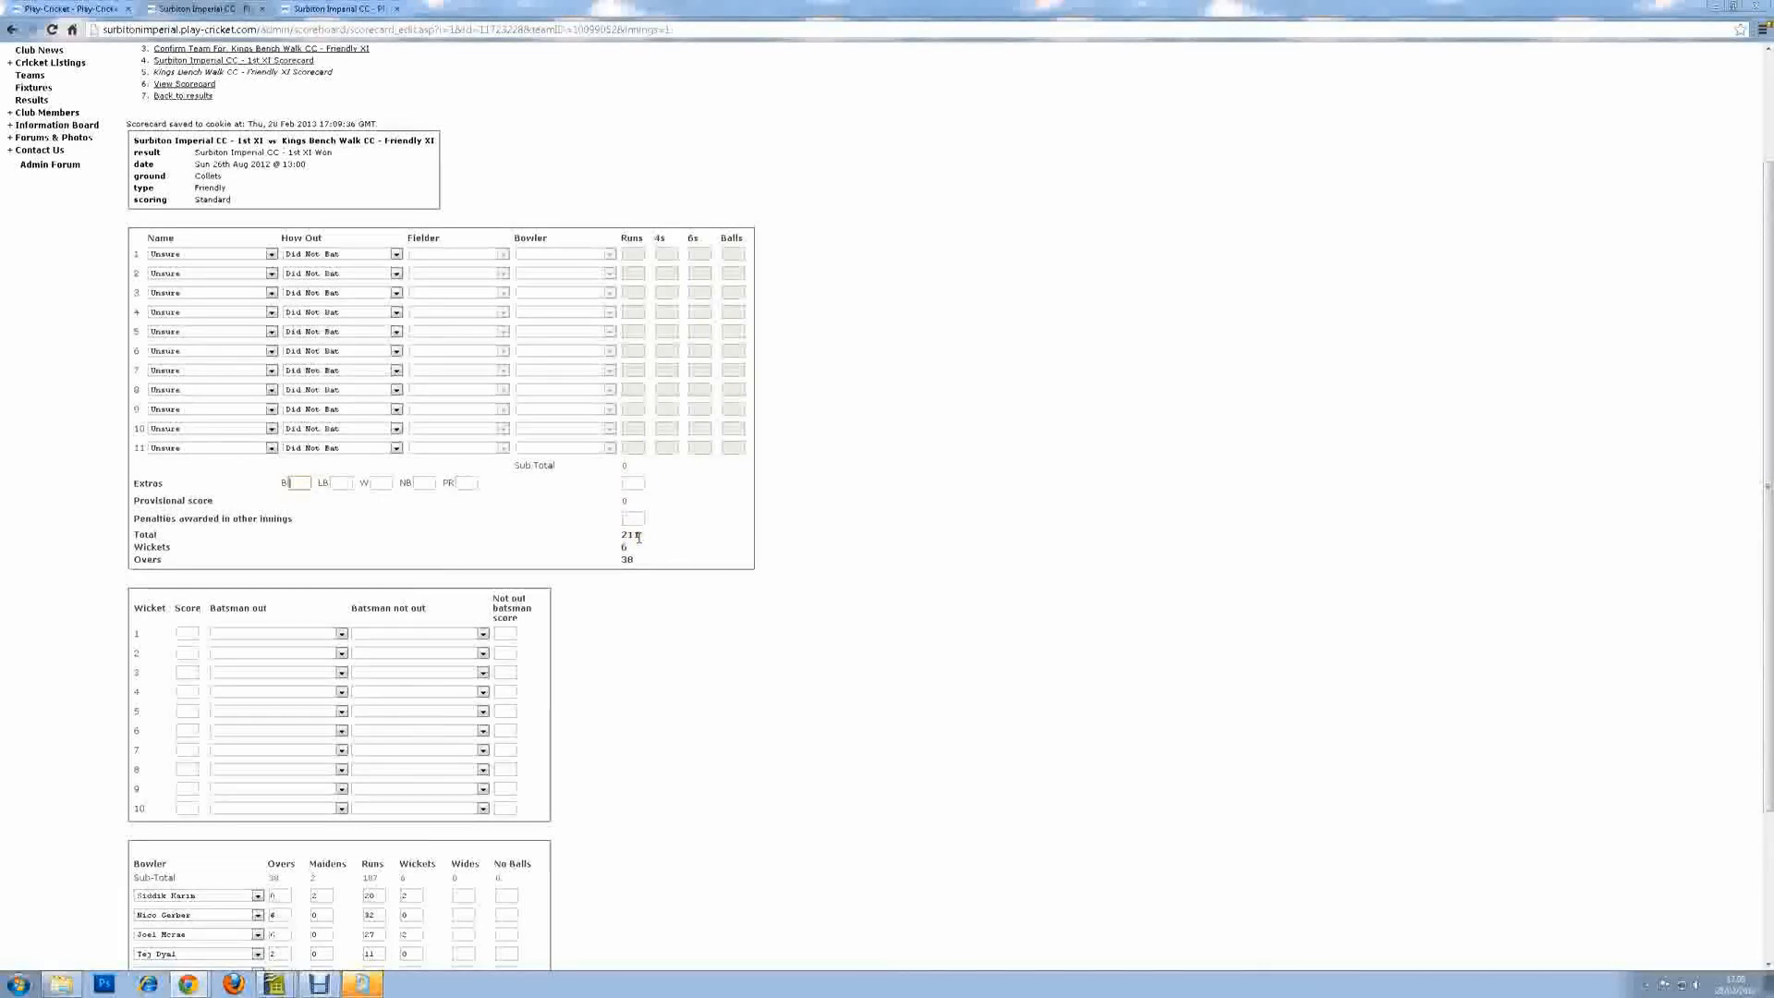
left_click(297, 483)
left_click(298, 482)
key("Tab")
Enter 5 leg byes and 16 wides in the extras, leaving no balls and penalty runs empty.
type("5")
key("Tab")
type("16")
key("BackSpace")
key("BackSpace")
key("shift+Tab")
type("555")
key("Tab")
type("16")
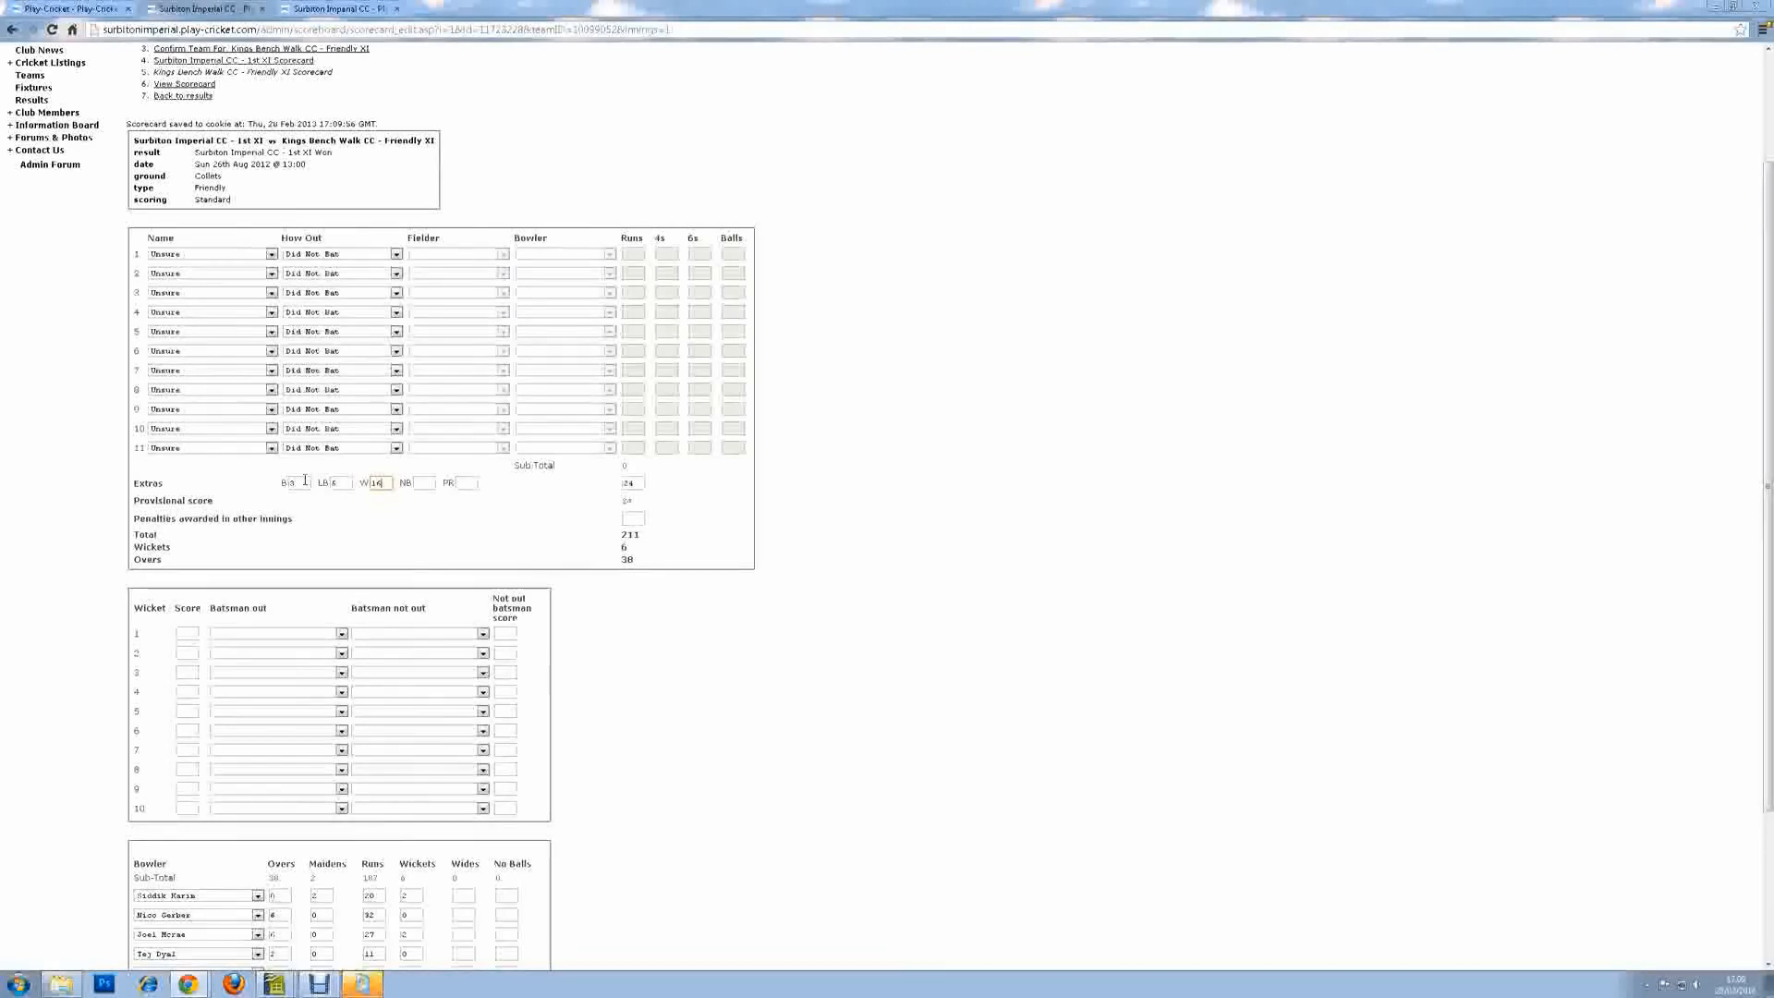
key("Tab")
key("Tab")
key("Tab")
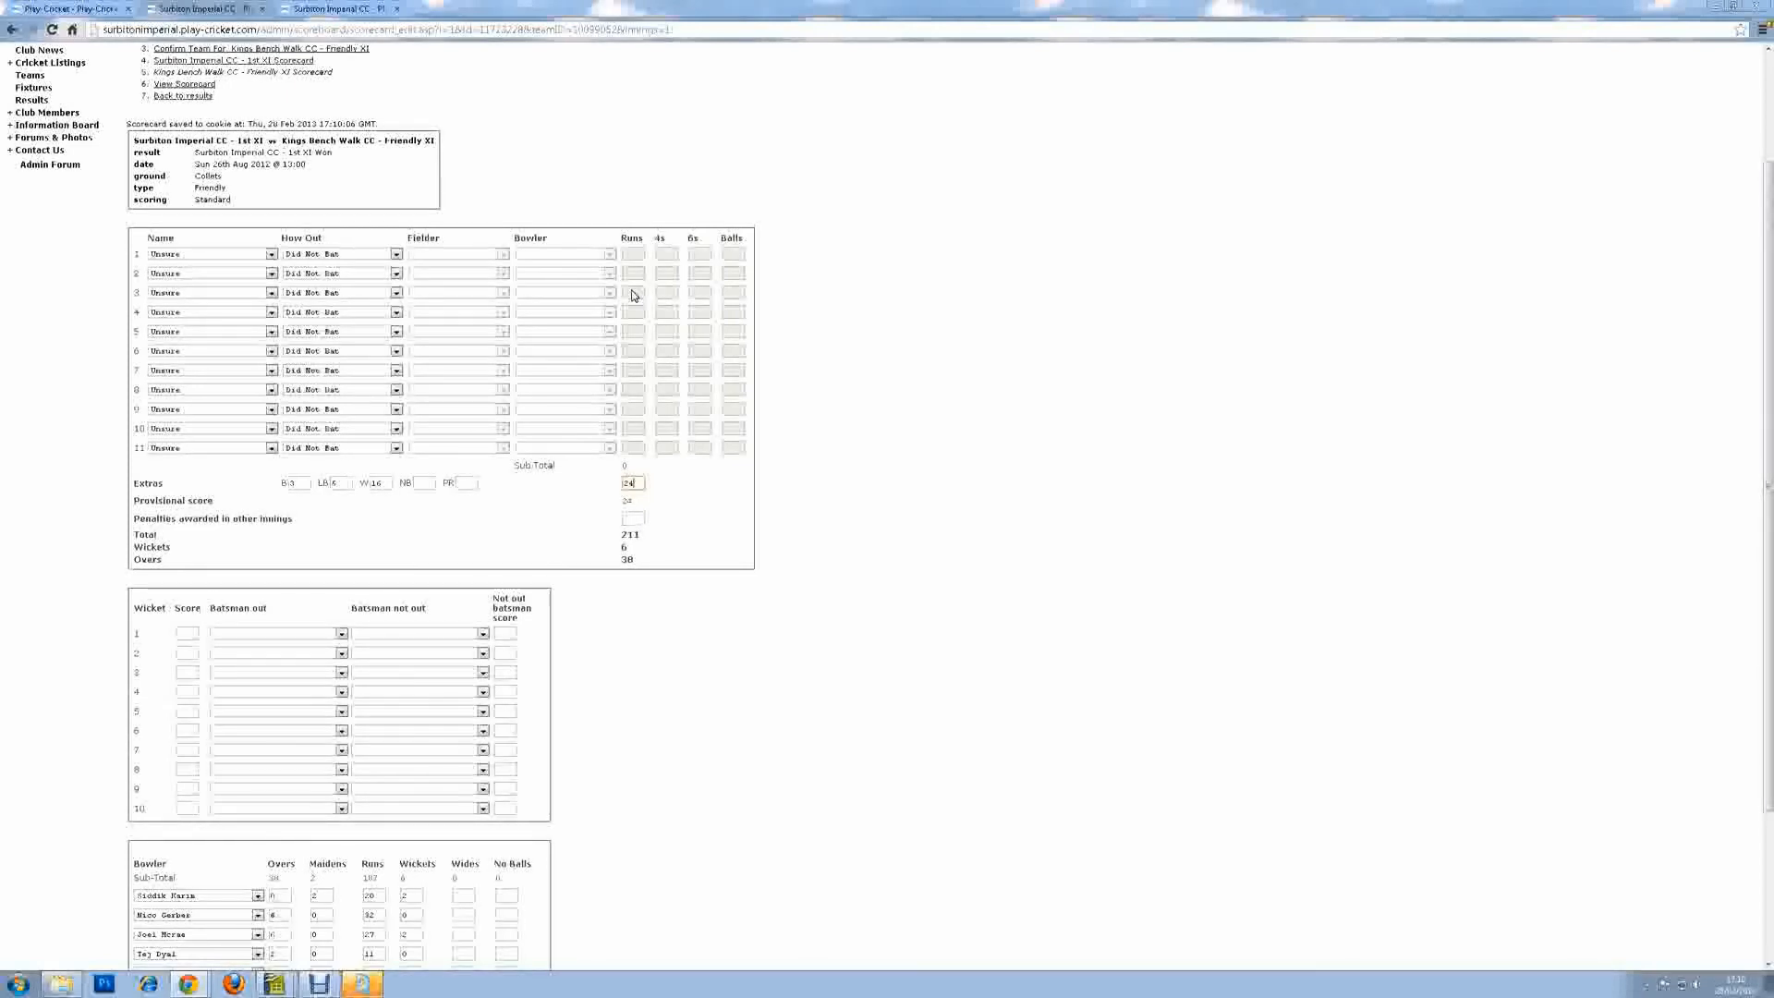
Try to clear the extras total of the Kings Bench Walk innings.
double_click(633, 481)
key("BackSpace")
left_click(738, 488)
Save the Kings Bench Walk Friendly XI scorecard, accepting the reported batting and bowling inconsistencies.
scroll(643, 530, "down", 3)
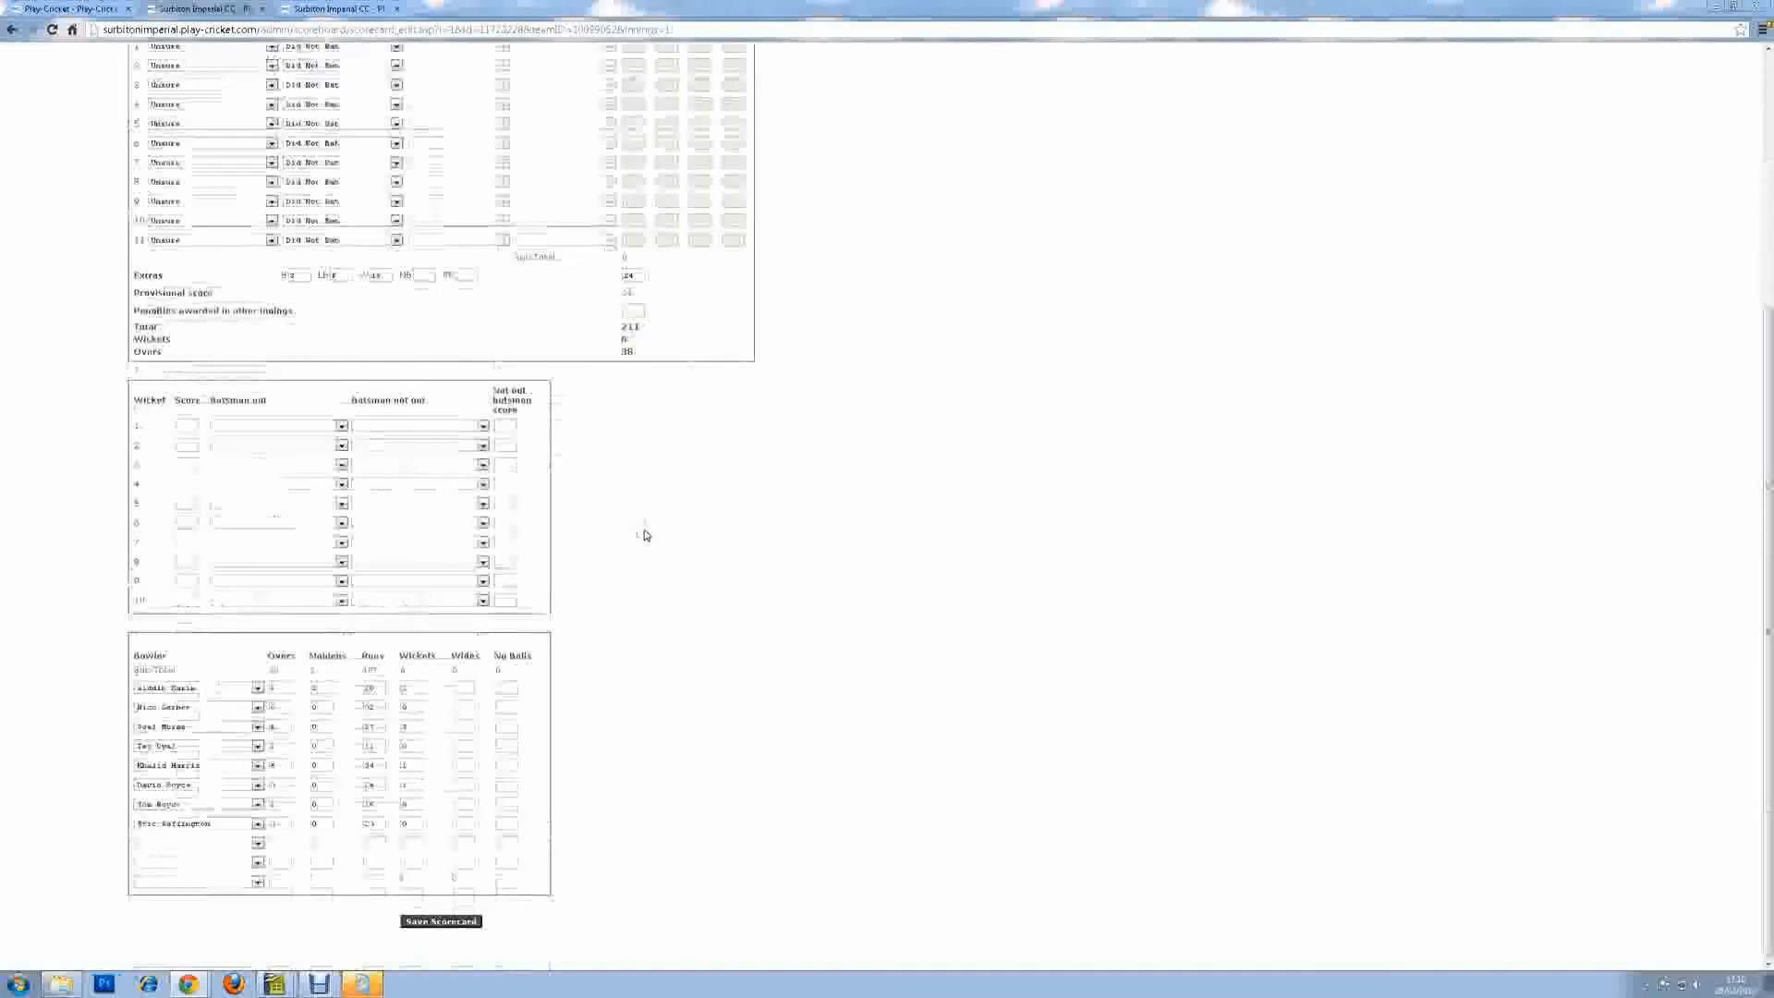
left_click(442, 922)
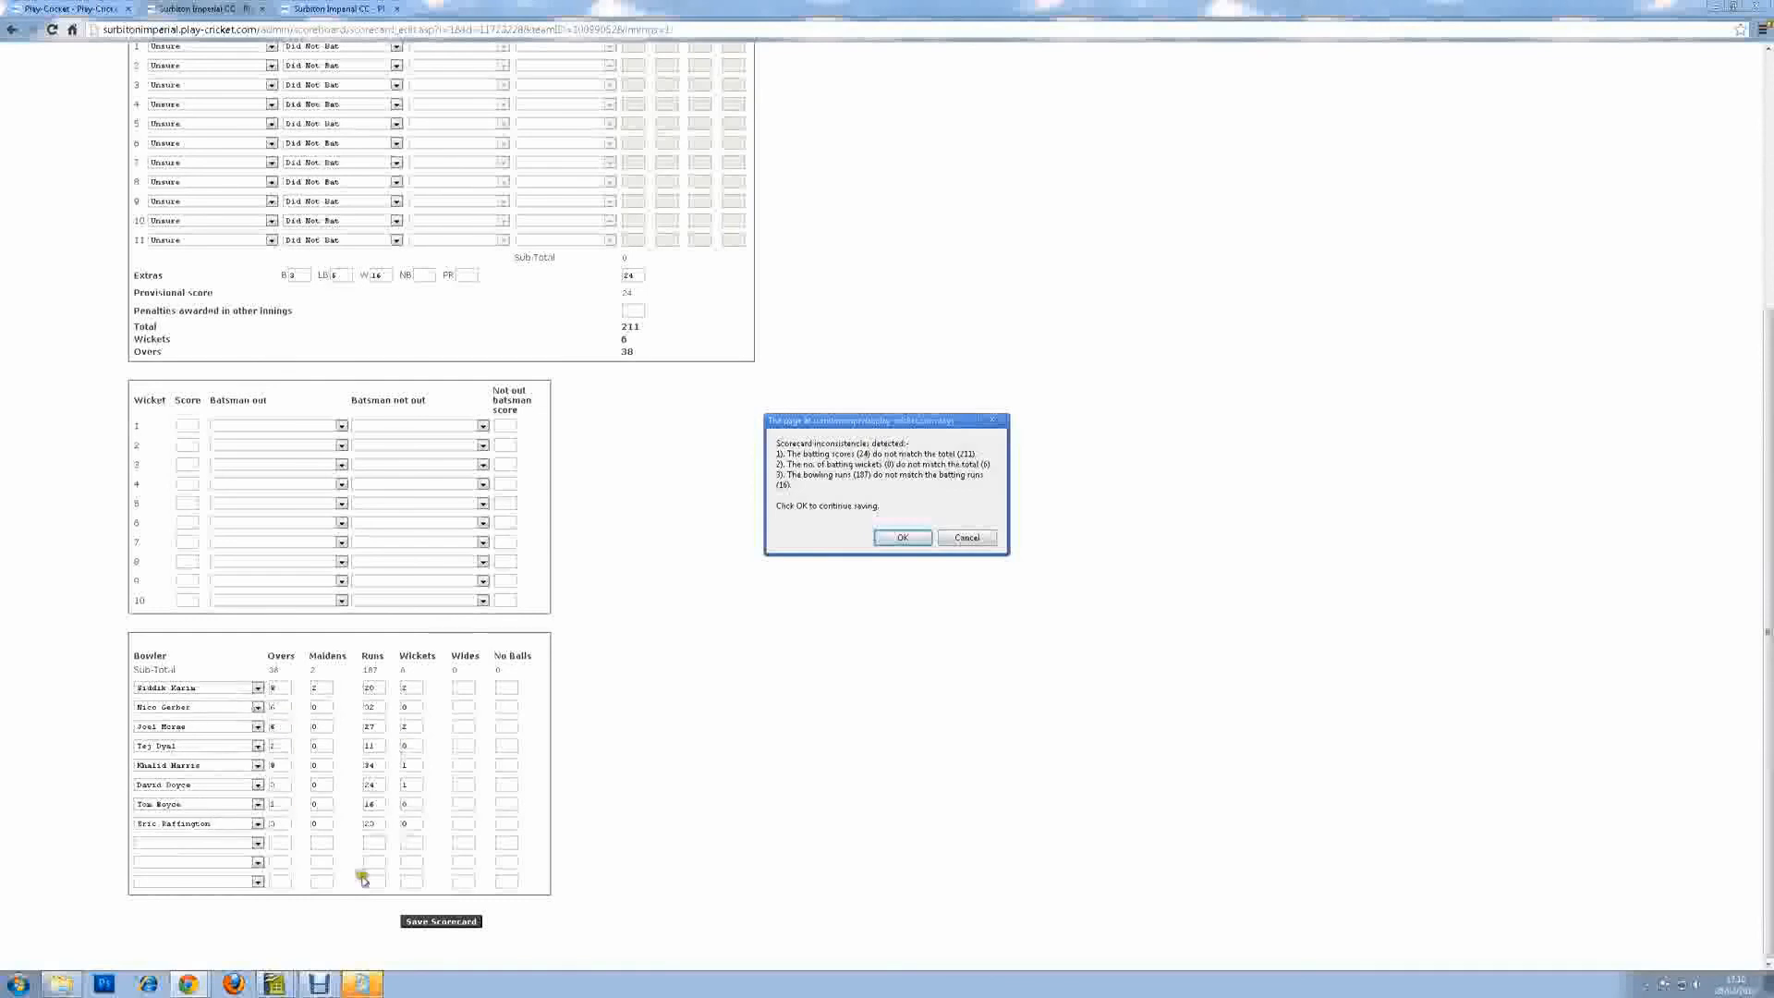
left_click(903, 538)
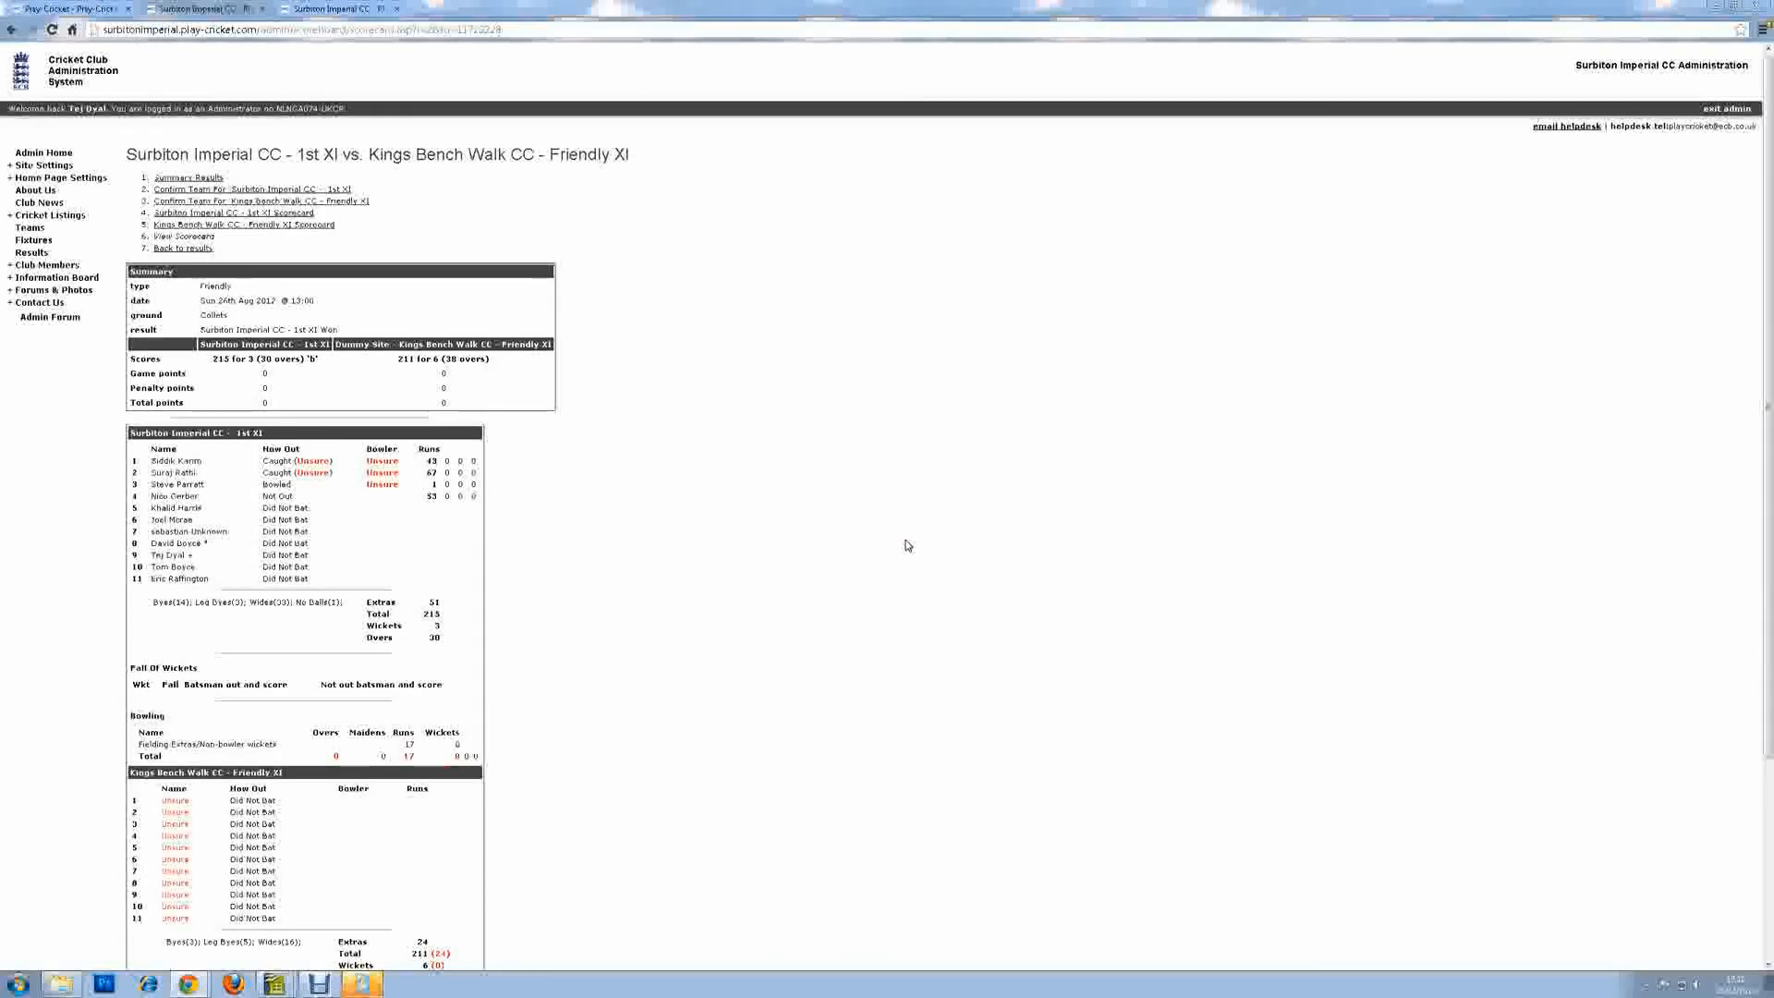
Examine the full match scorecard, including the result summary, both batting innings, extras and bowling figures.
scroll(673, 513, "down", 3)
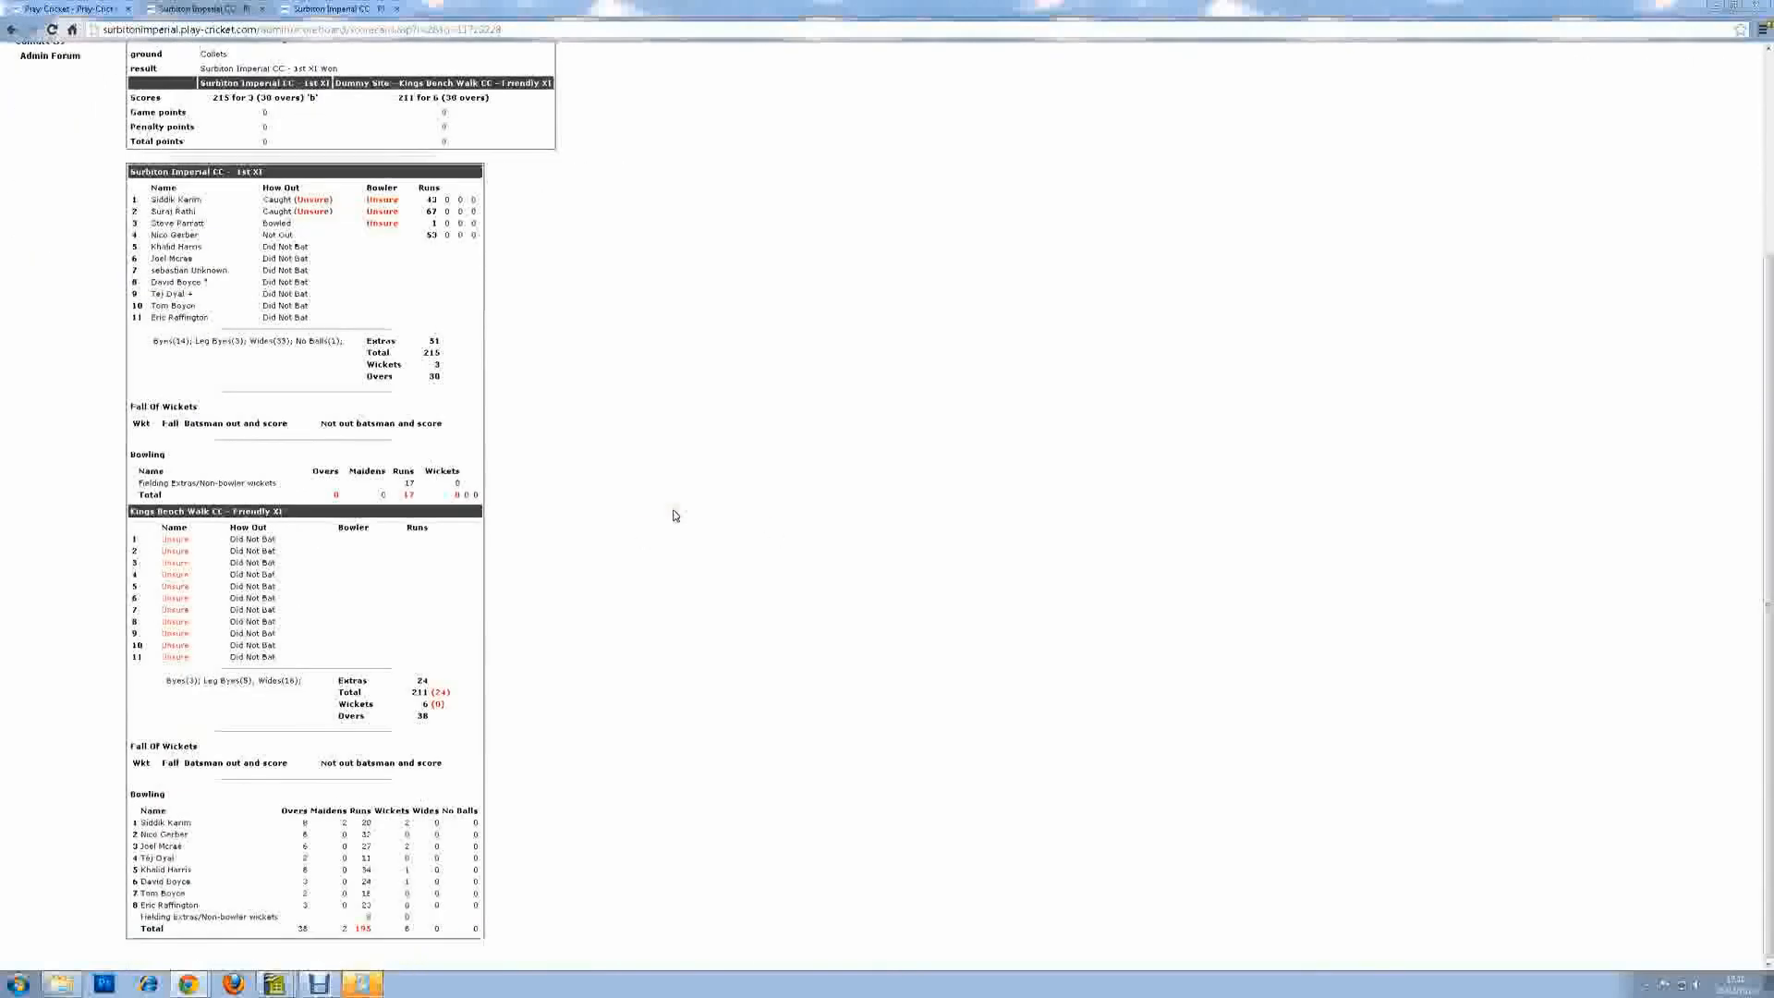
scroll(673, 515, "up", 3)
scroll(674, 514, "down", 3)
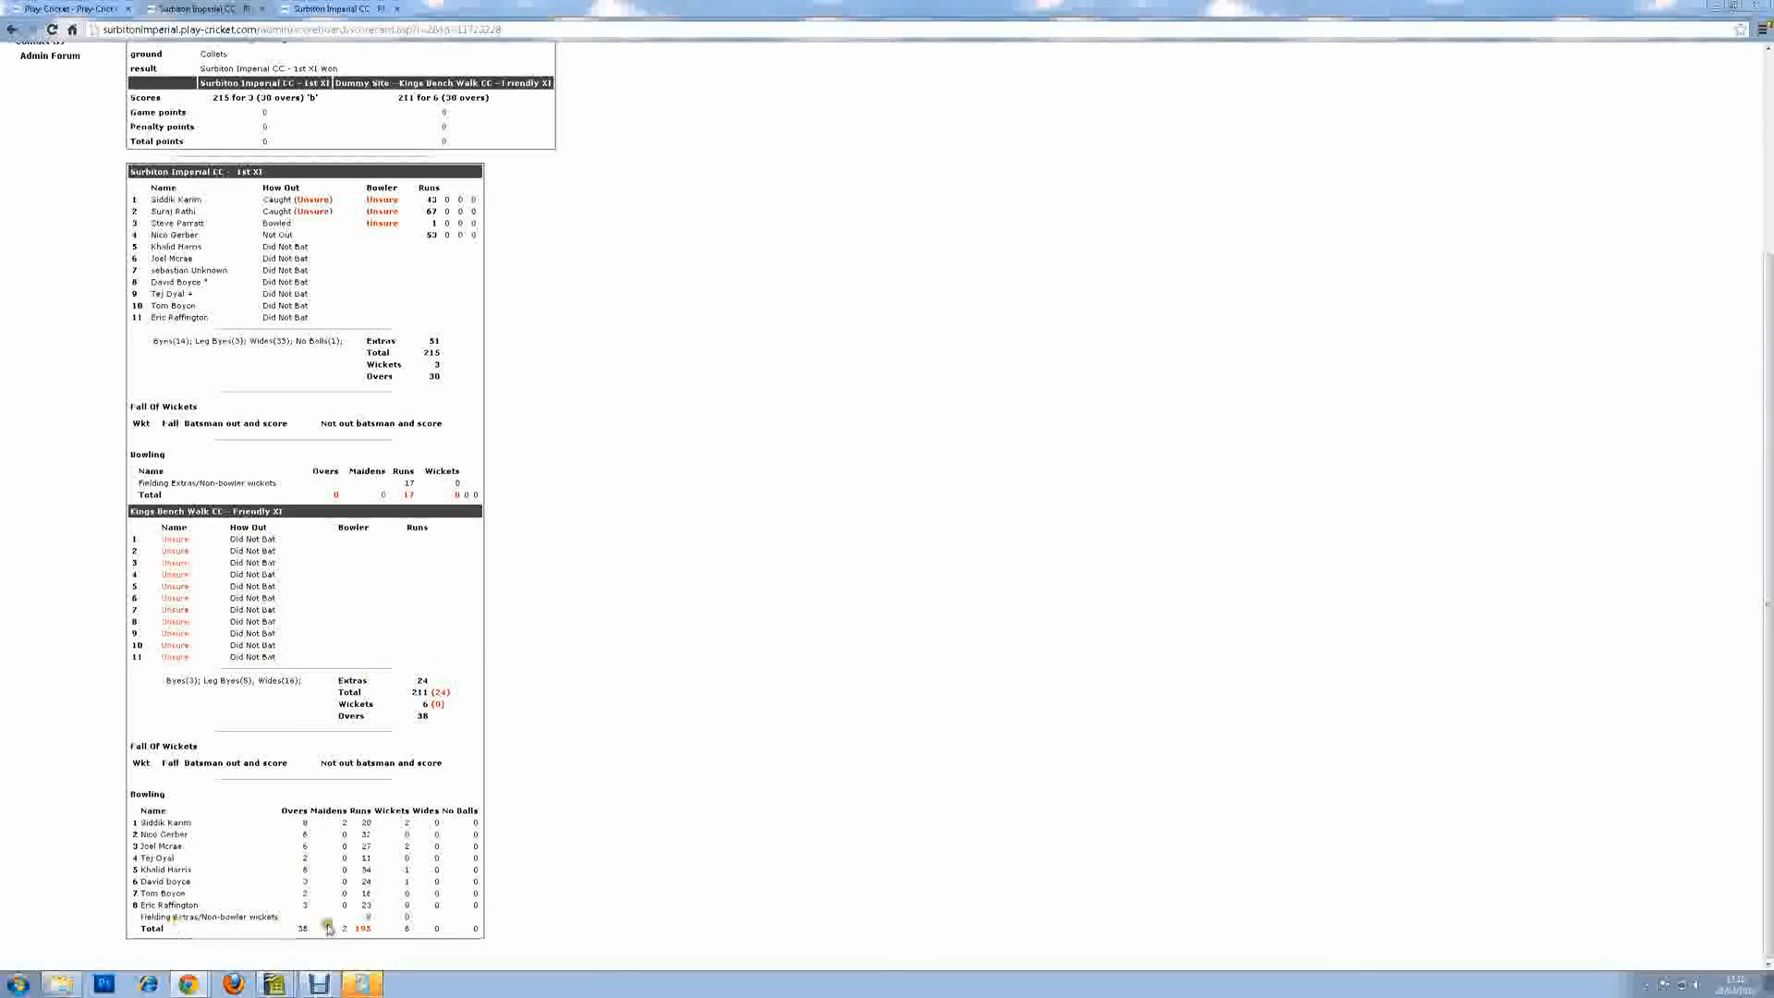
scroll(396, 434, "up", 3)
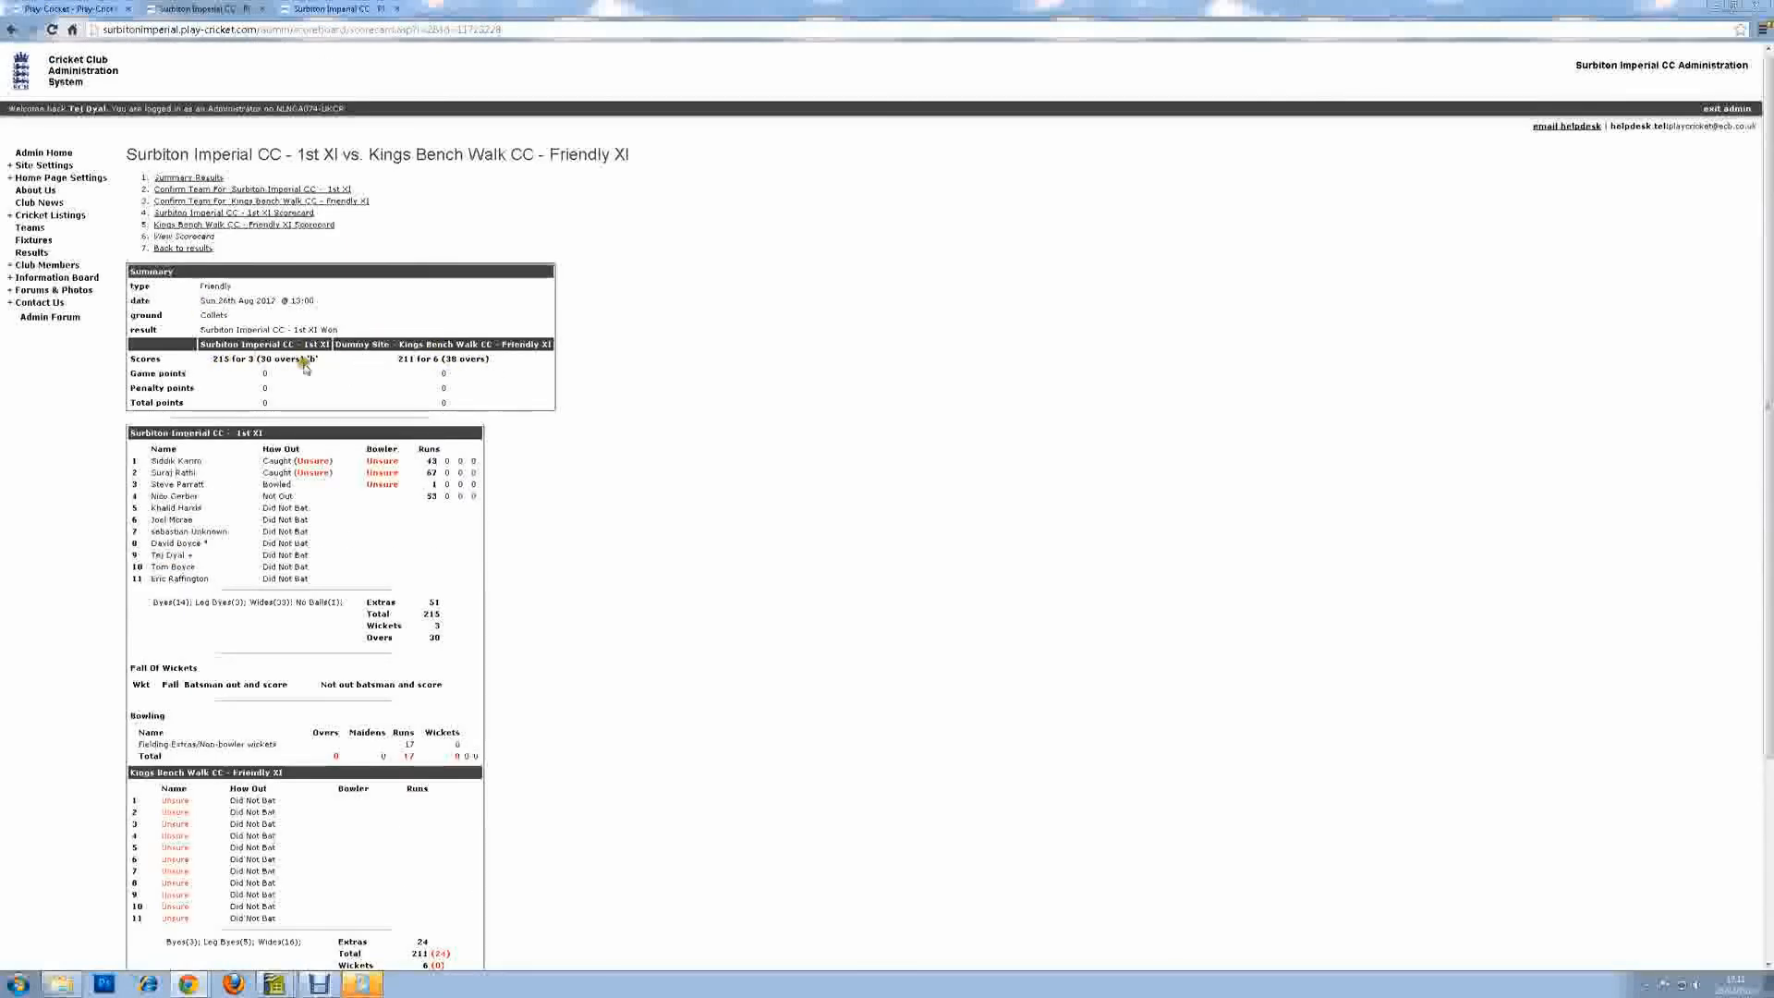
scroll(592, 435, "down", 3)
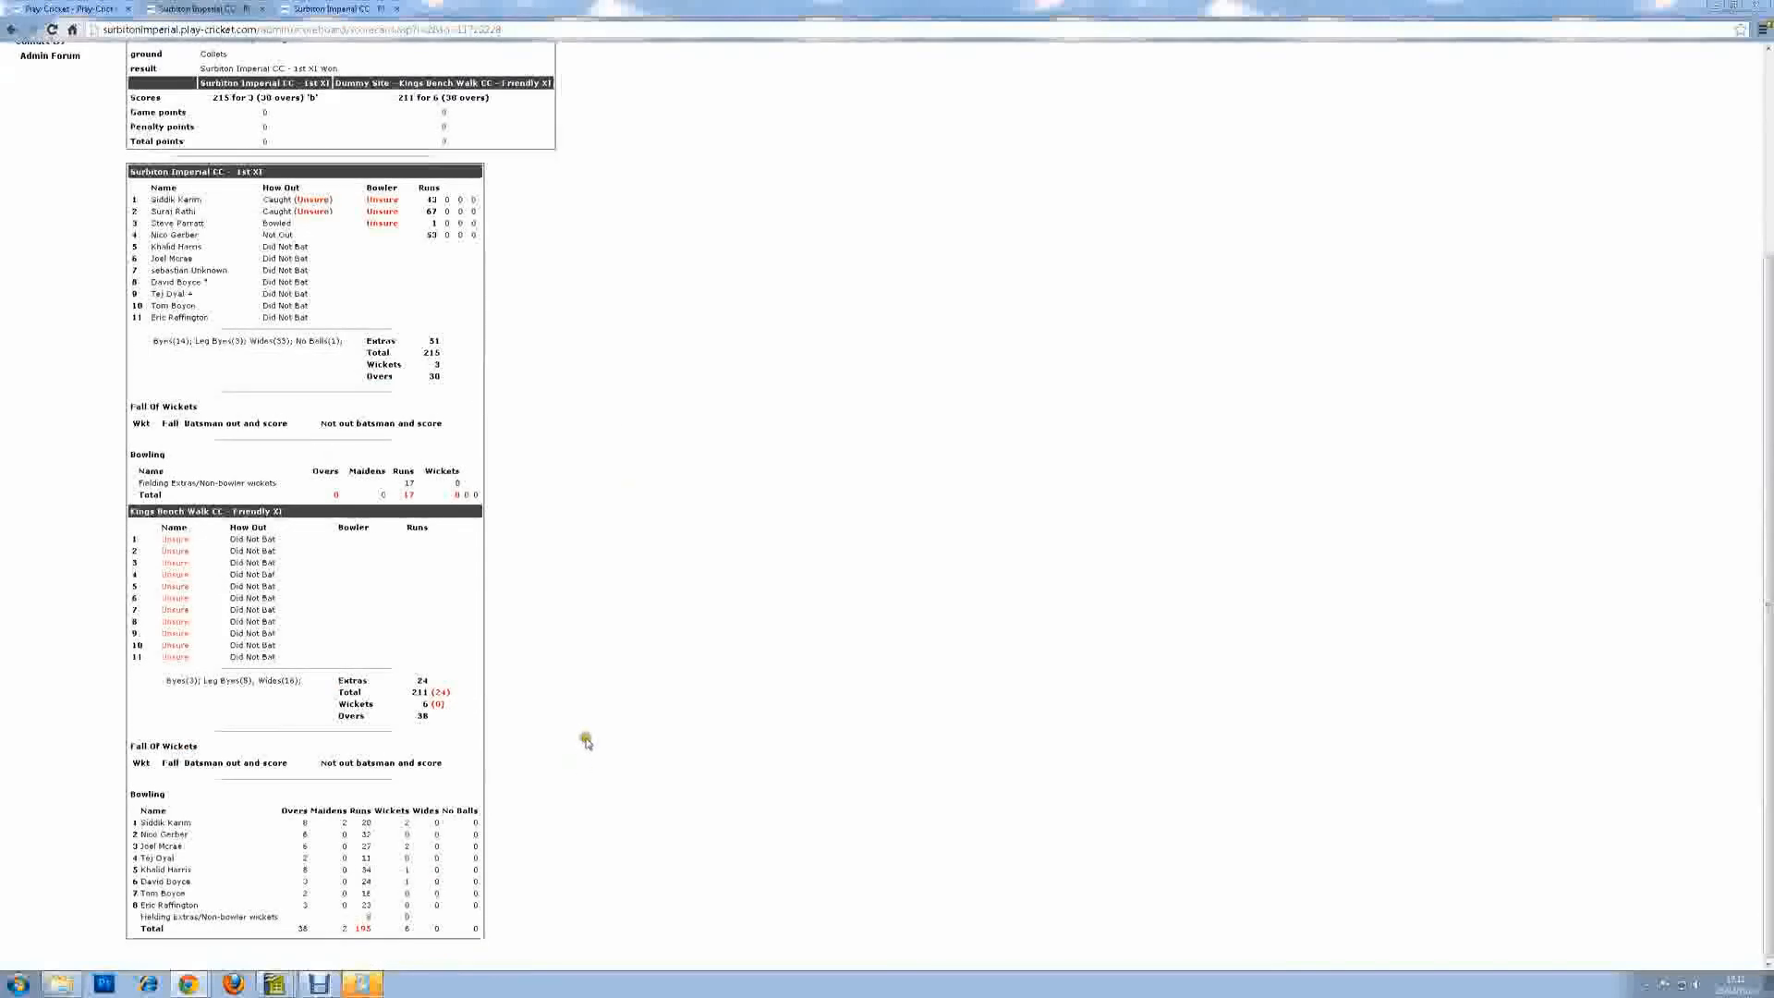
scroll(586, 740, "up", 3)
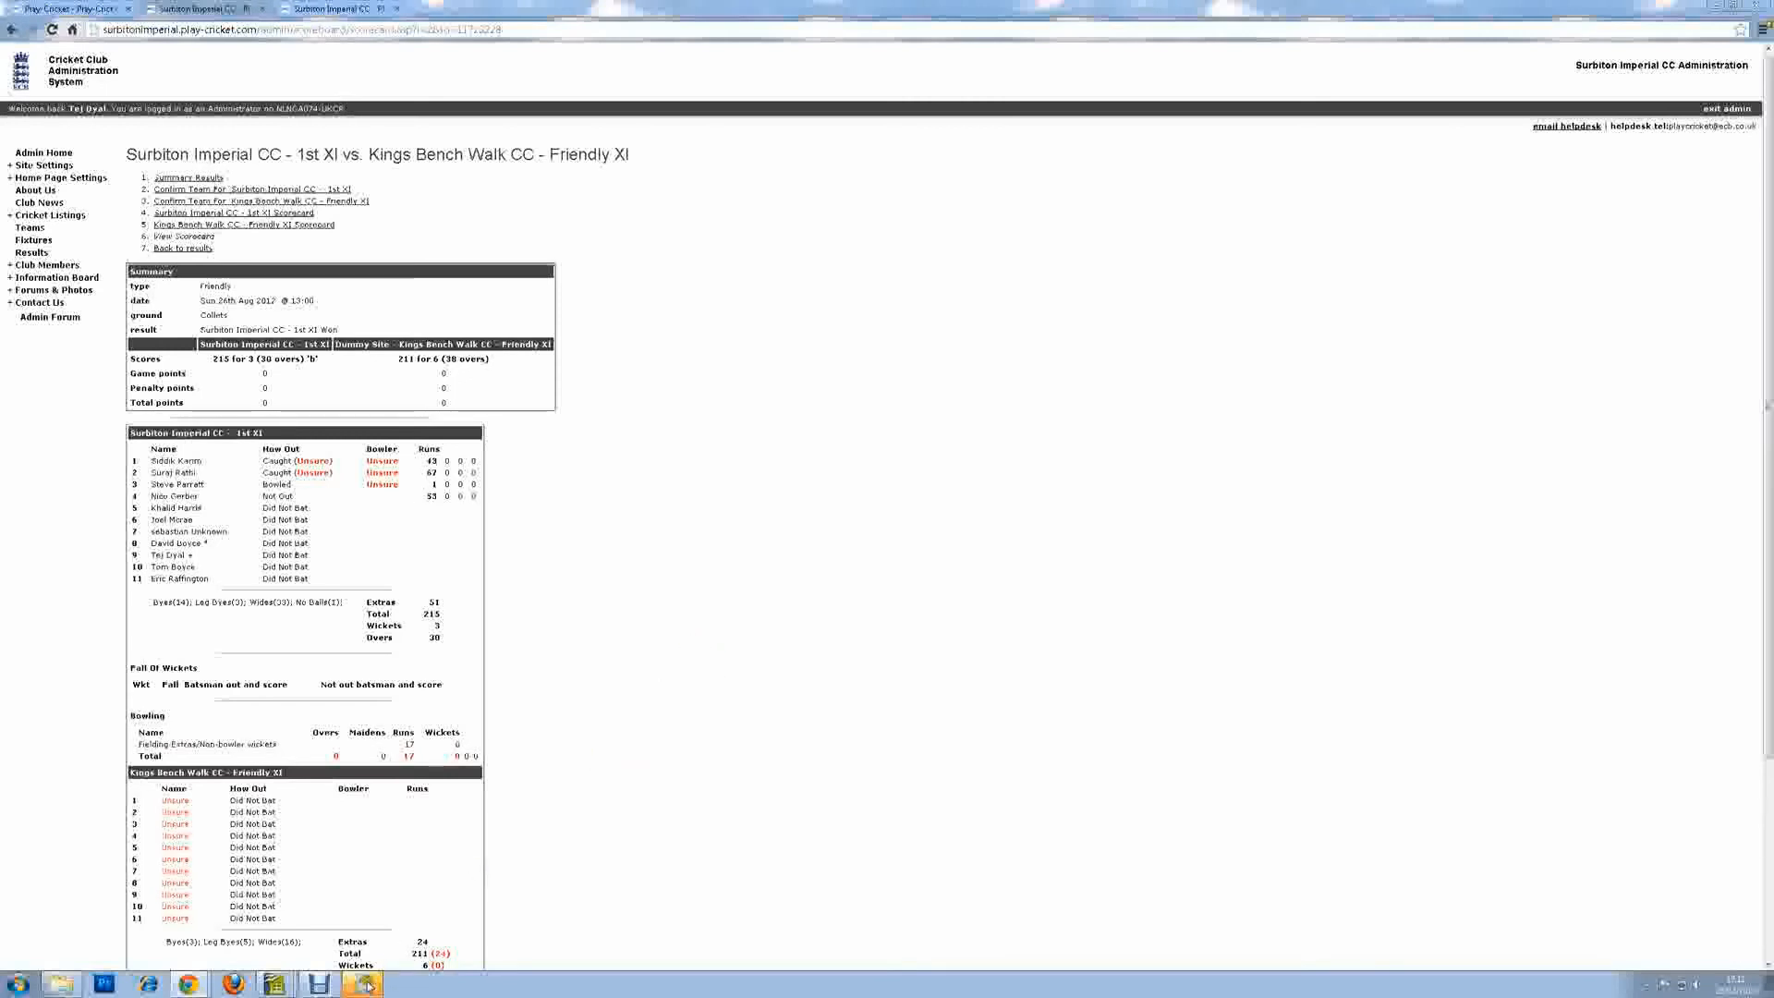
left_click(324, 986)
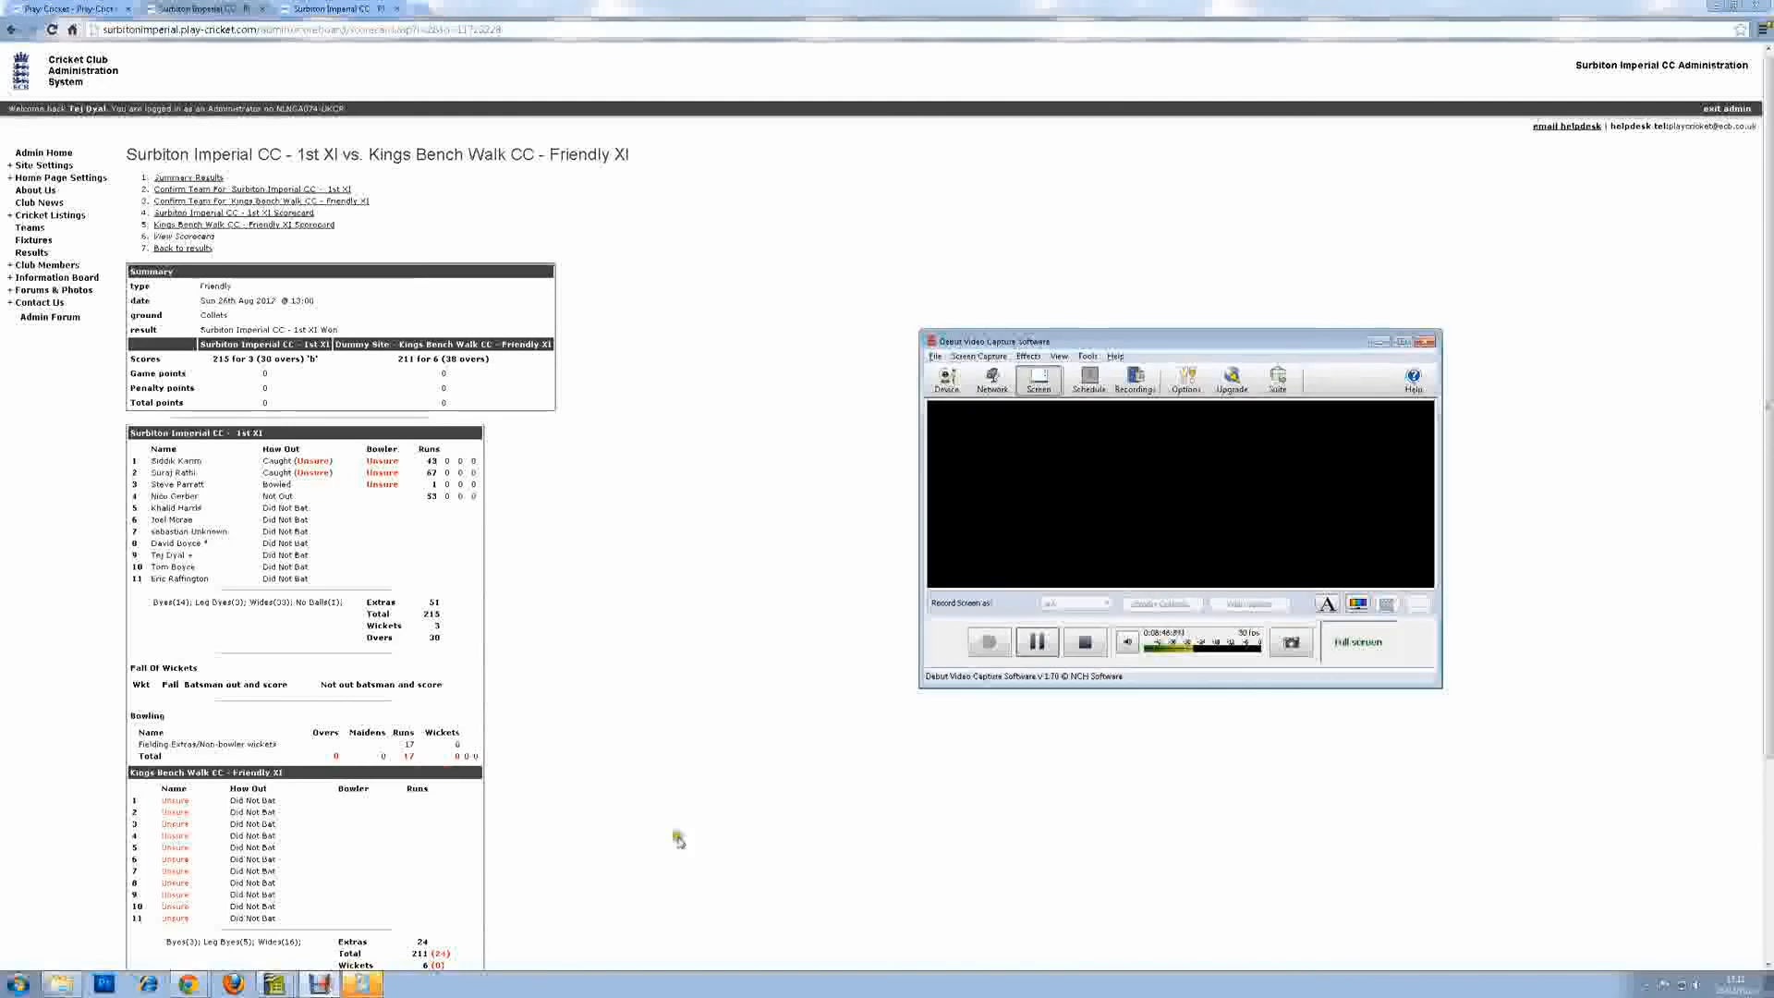
left_click(1085, 648)
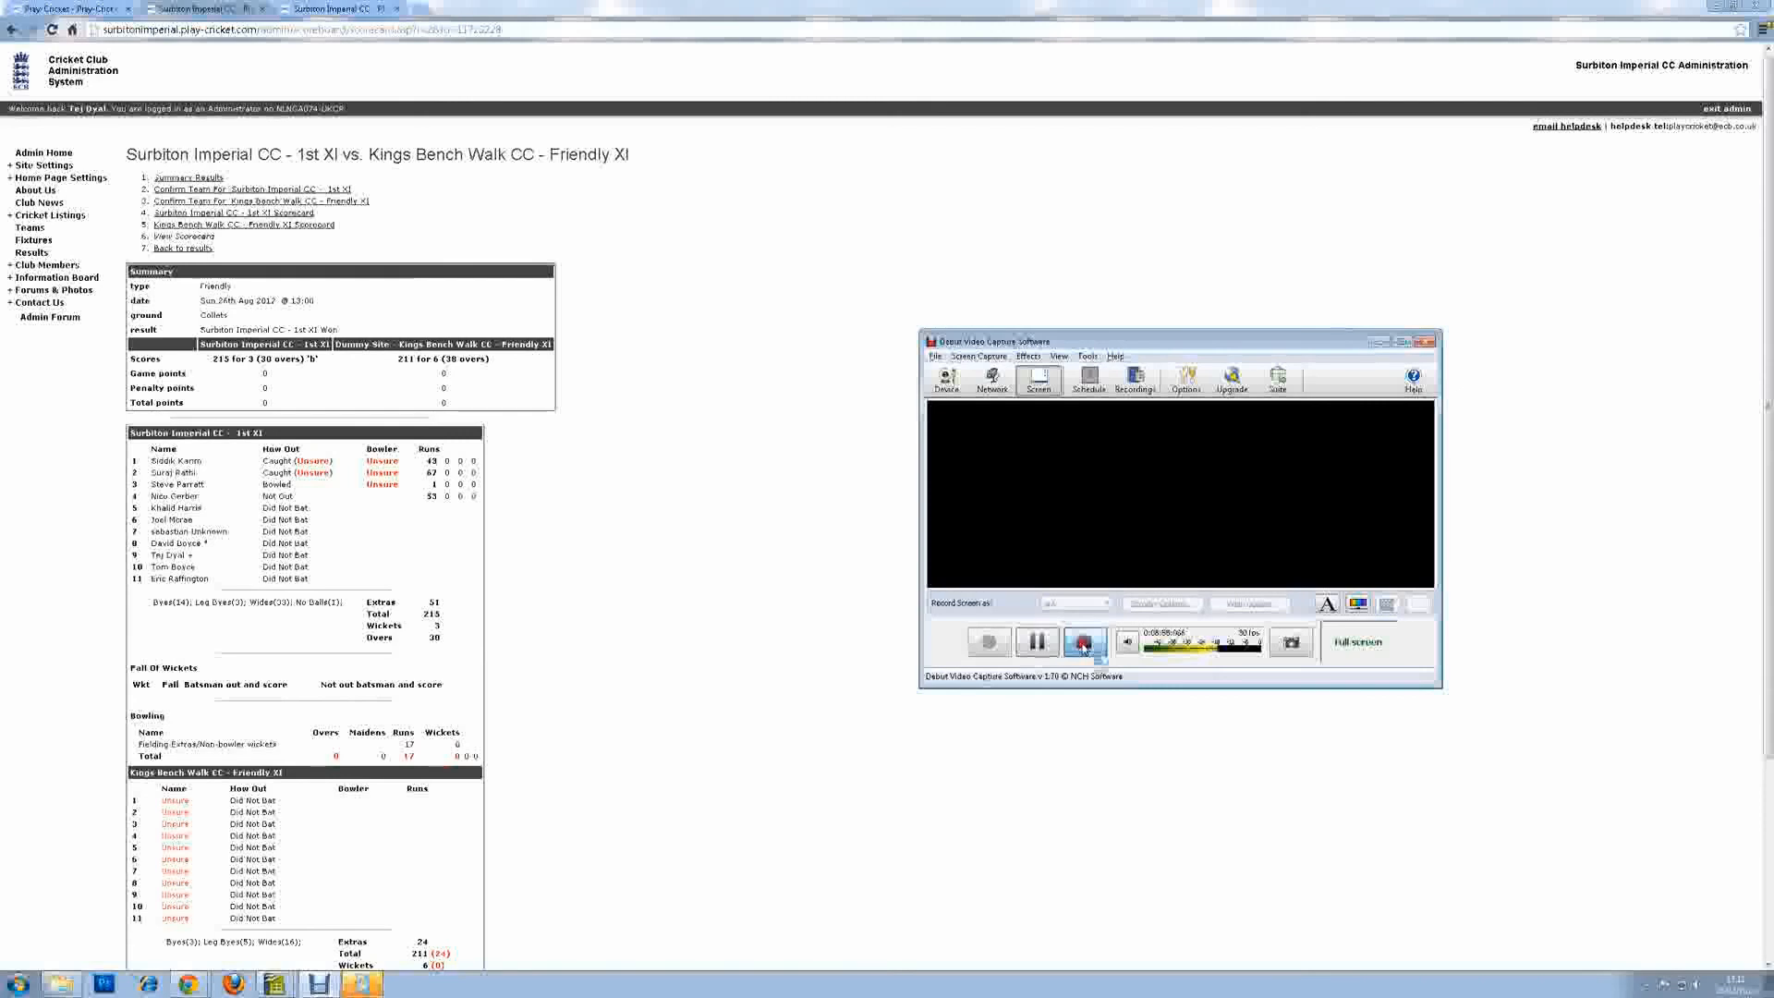